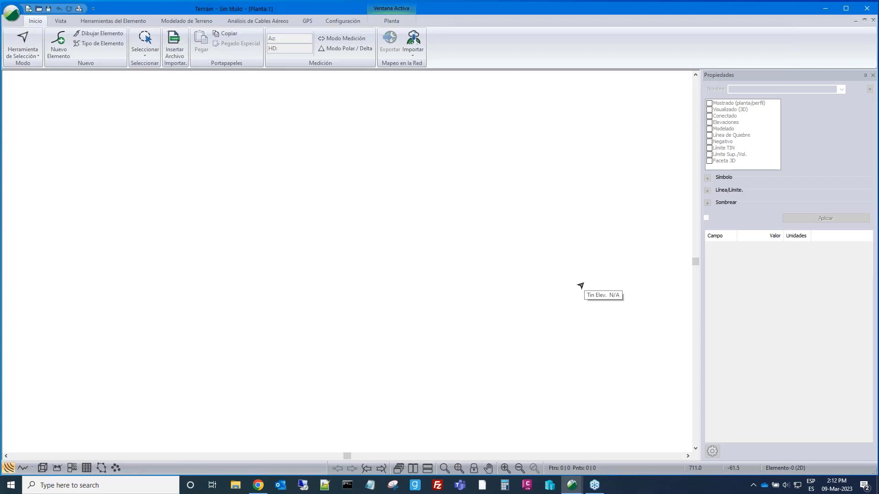
# Import Topo.tif as a USGS DEM with the extent border shown, the 3D model created and individual points hidden.
pyautogui.click(177, 41)
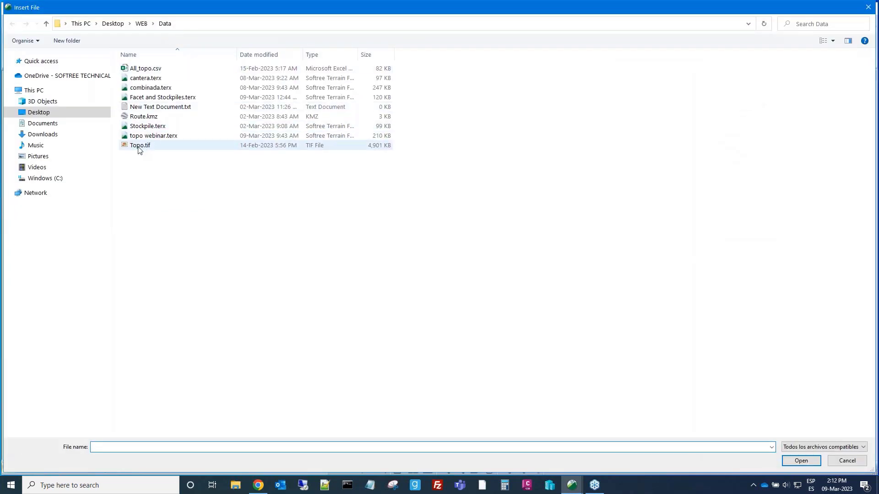
pyautogui.click(139, 150)
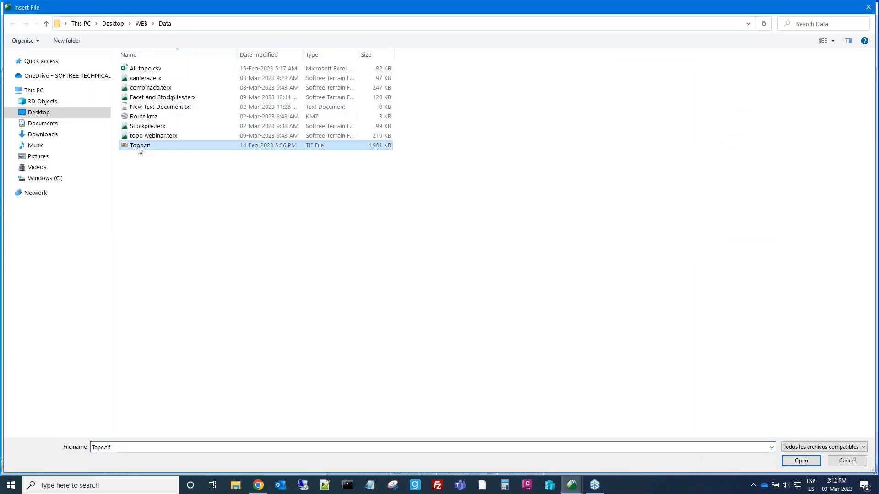
pyautogui.click(799, 464)
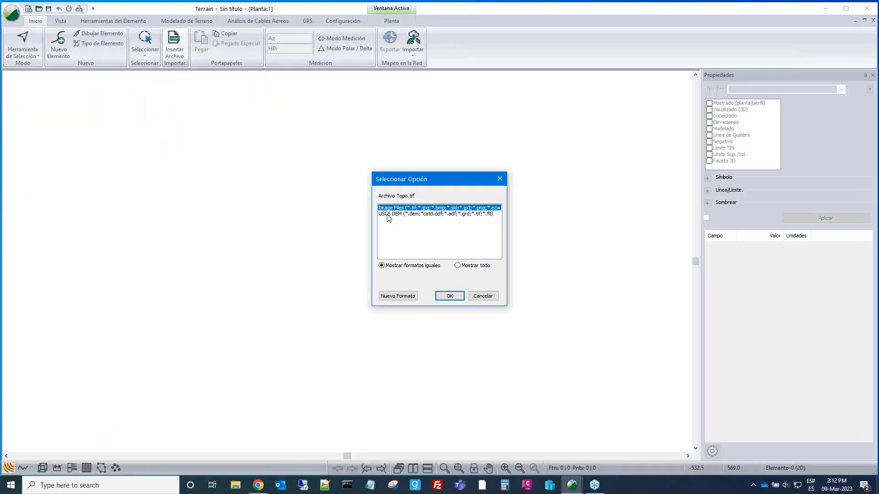
pyautogui.click(388, 214)
pyautogui.click(449, 298)
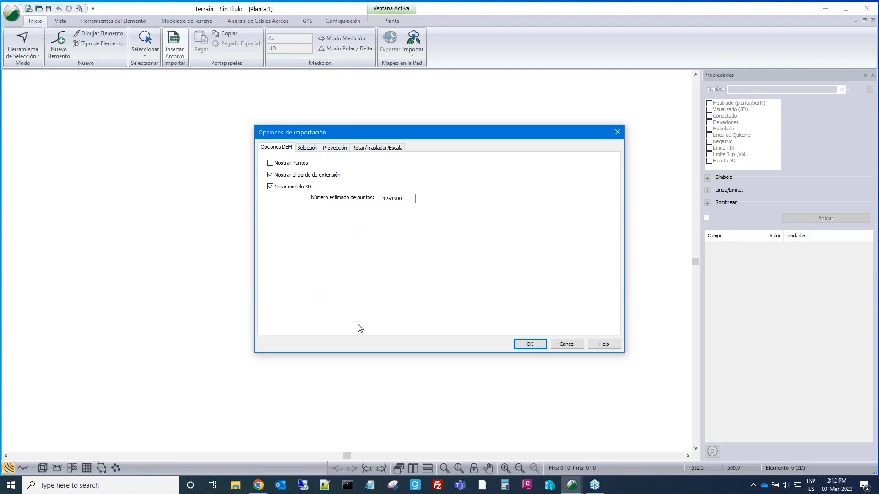
pyautogui.click(530, 344)
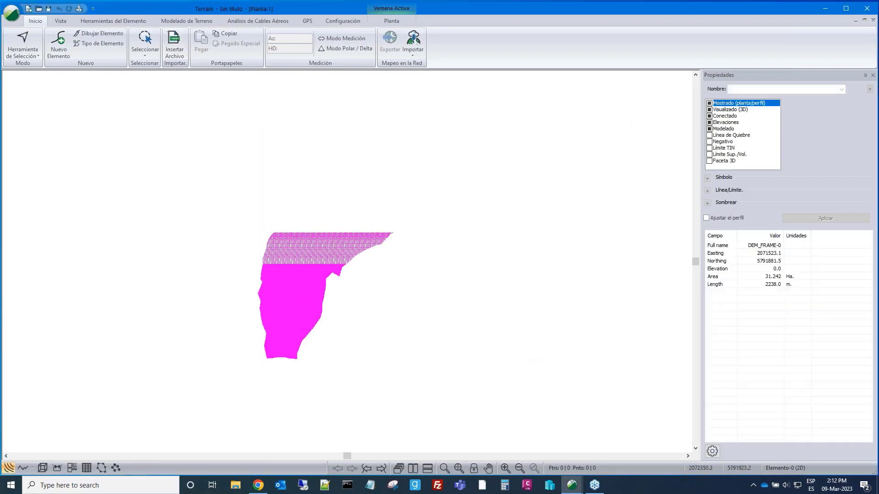
pyautogui.press('Return')
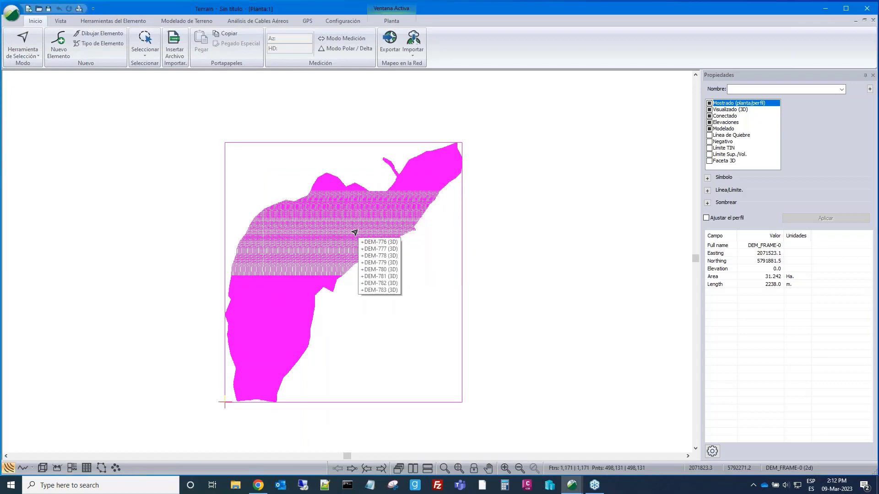
# Deselect the imported DEM elements and select only the rectangular extent frame around them.
pyautogui.scroll(2, 386, 207)
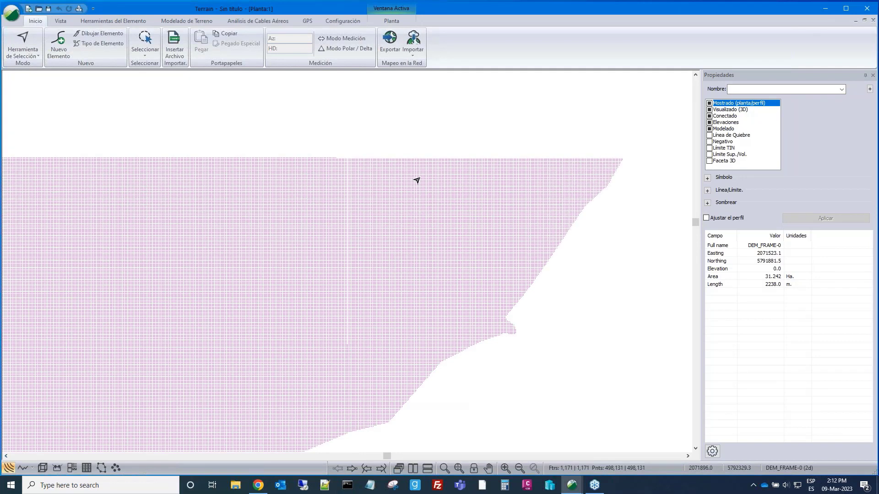
pyautogui.scroll(5, 417, 180)
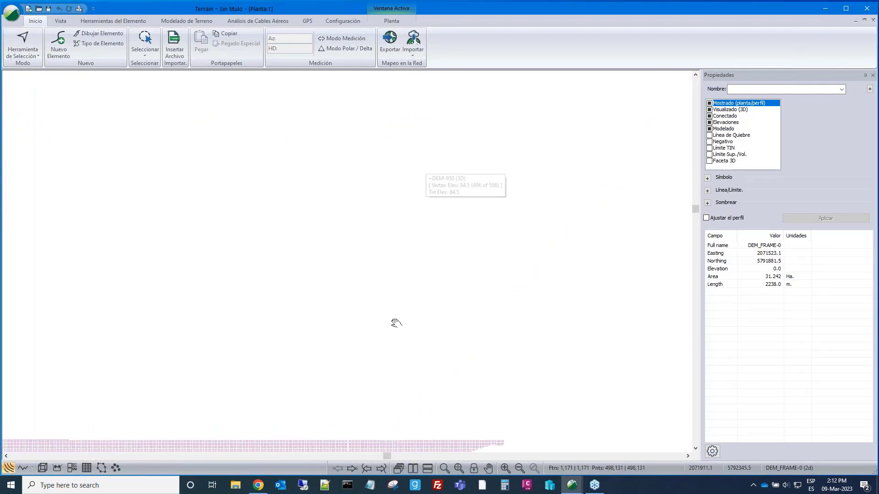
pyautogui.scroll(3, 400, 313)
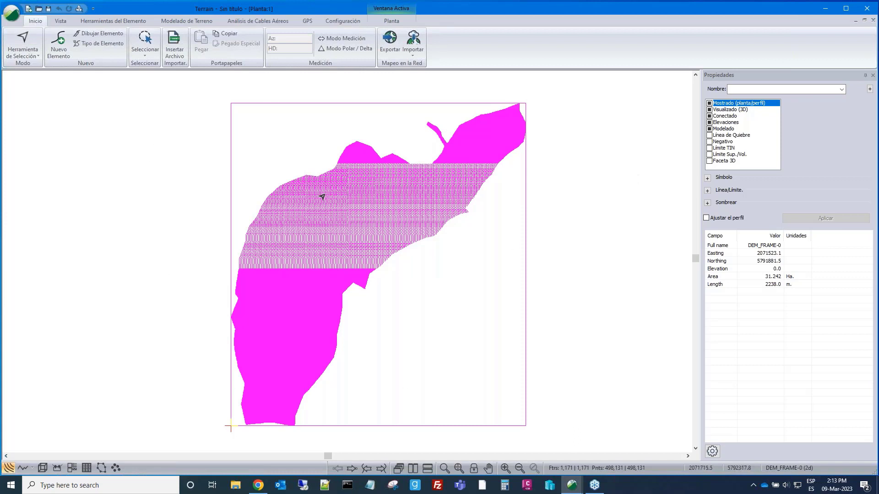
pyautogui.click(630, 202)
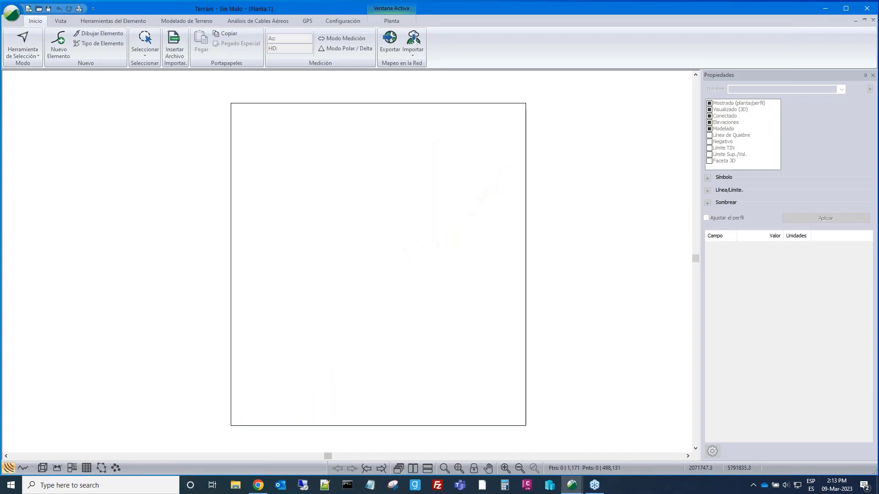
pyautogui.click(440, 104)
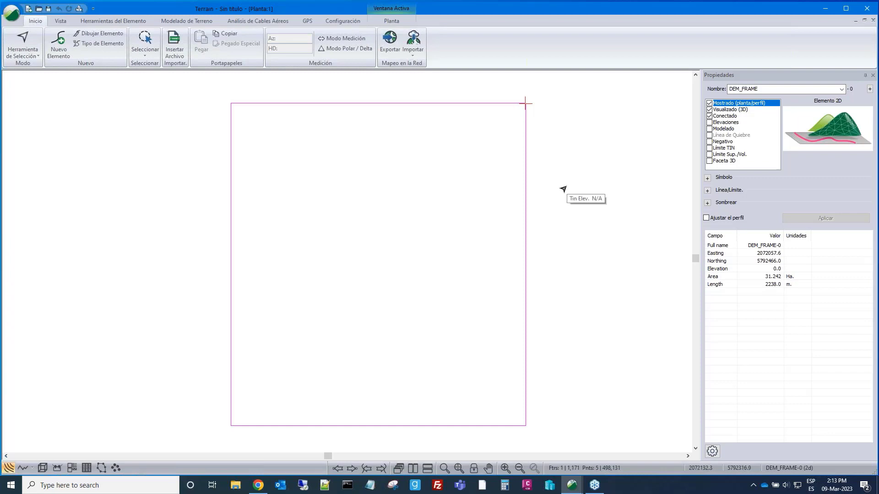
pyautogui.scroll(1, 563, 189)
pyautogui.scroll(-2, 563, 189)
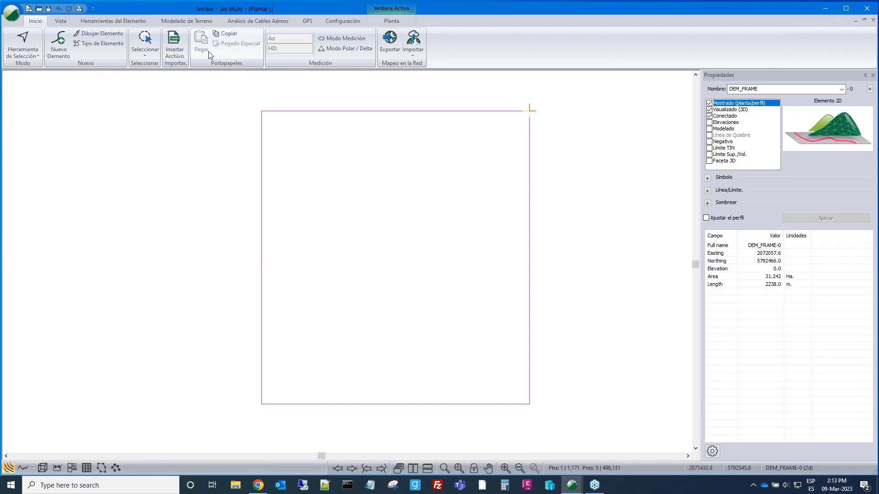
# Generate the terrain TIN with a 200 maximum side length, major contours every 5 and minor contours every 1.
pyautogui.click(188, 21)
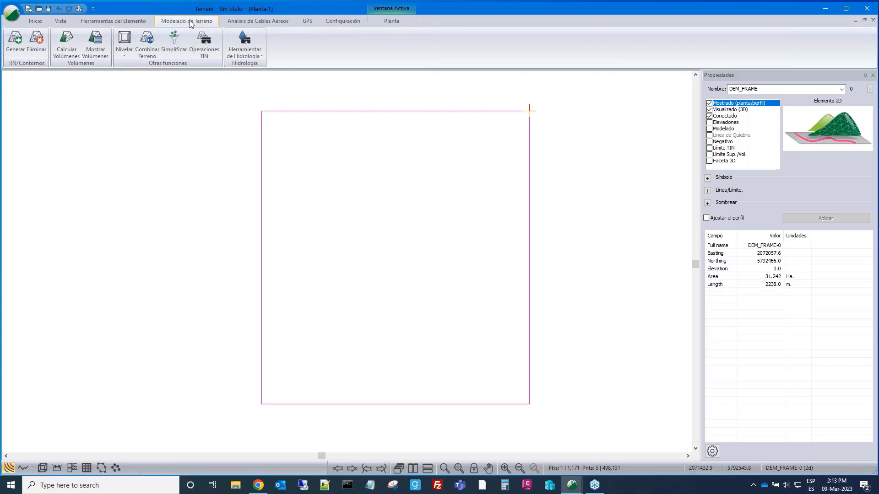
pyautogui.click(15, 40)
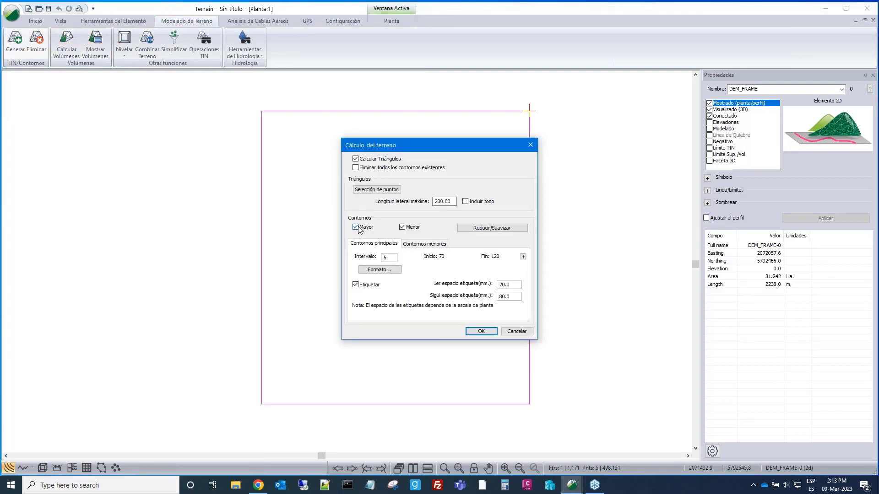
pyautogui.click(402, 228)
pyautogui.click(421, 243)
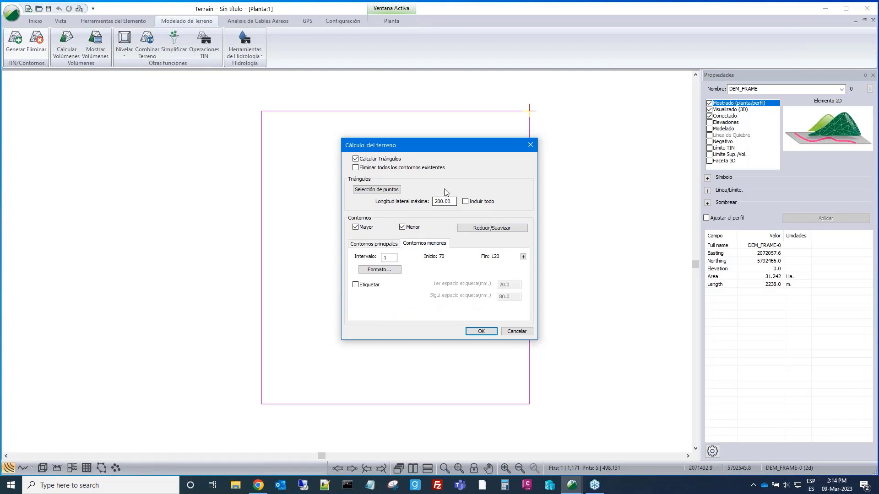
pyautogui.click(481, 331)
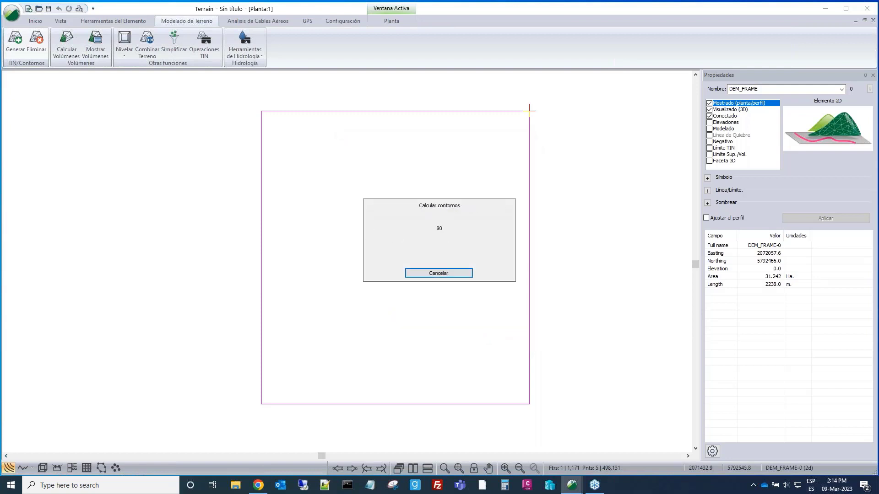
pyautogui.scroll(1, 383, 202)
pyautogui.scroll(-1, 383, 202)
pyautogui.scroll(-1, 382, 202)
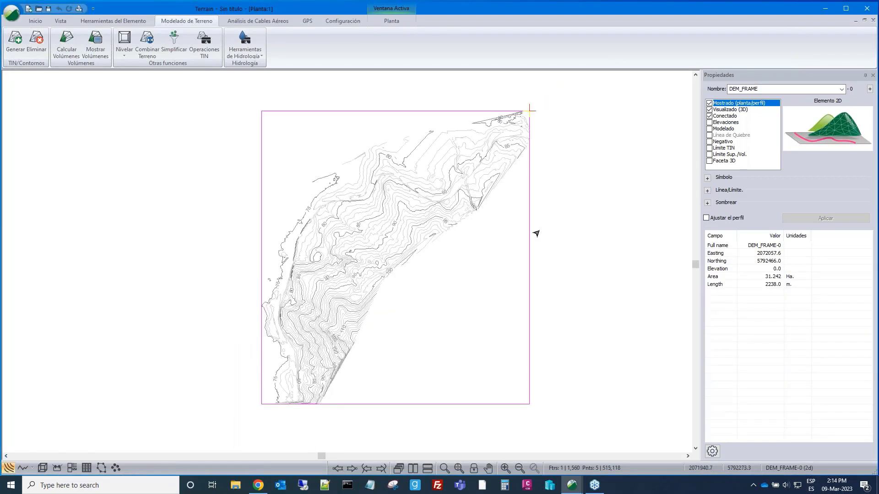
# Enable the north arrow (Flecha norte) in the plan window options.
pyautogui.rightClick(612, 196)
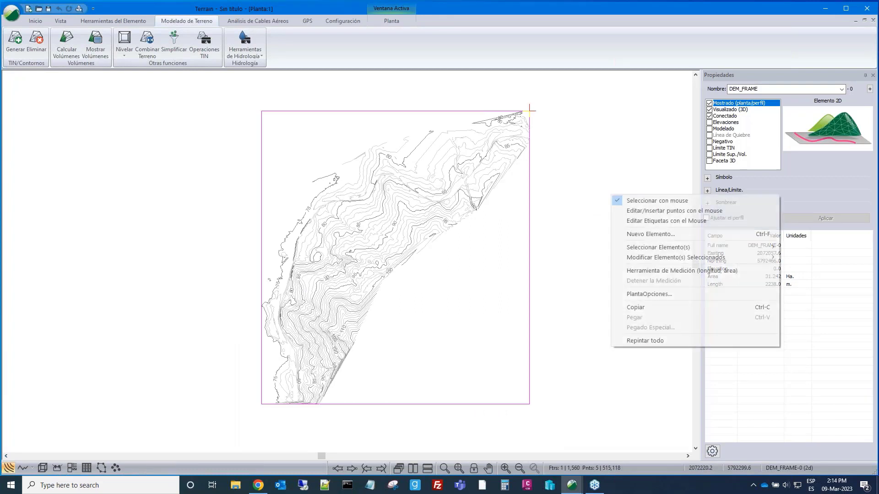
pyautogui.click(636, 295)
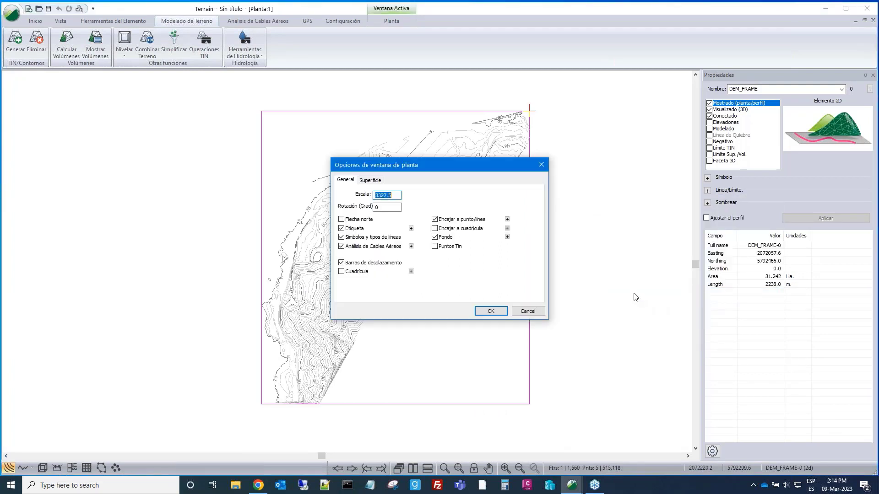
pyautogui.click(342, 220)
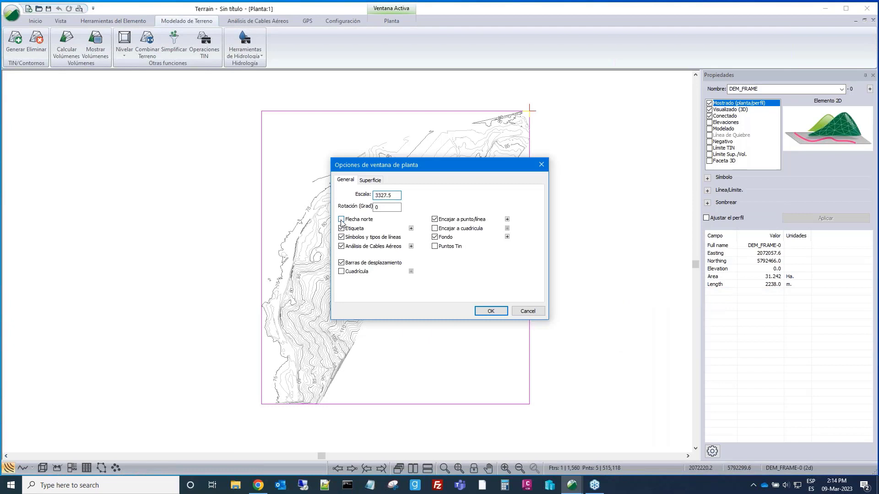
pyautogui.click(490, 311)
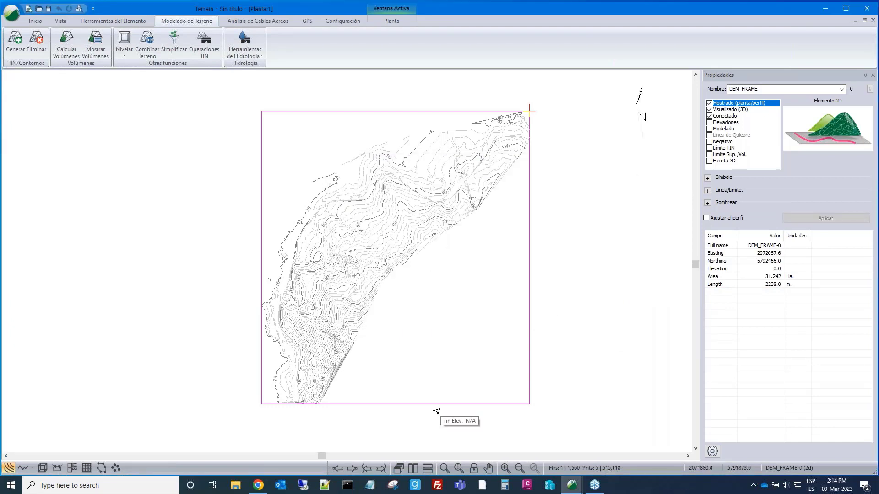
# Open a 3D view of the terrain and tile it side by side with the plan window.
pyautogui.click(42, 468)
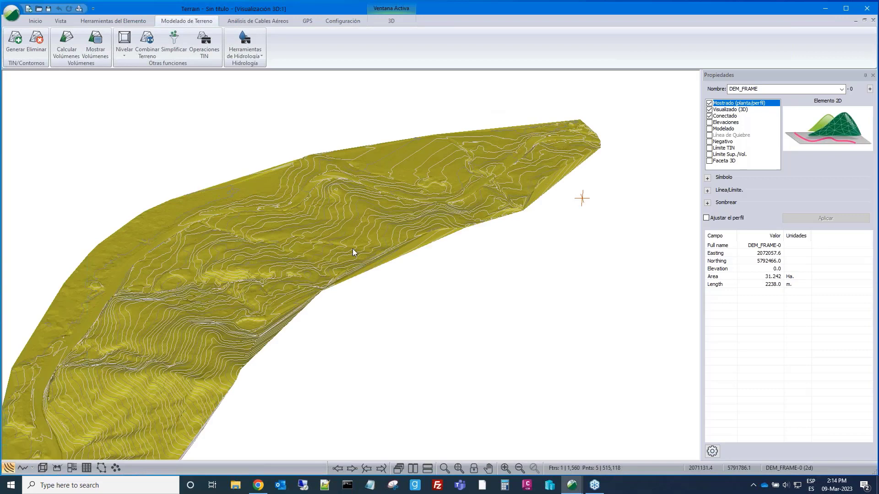
pyautogui.scroll(-4, 346, 223)
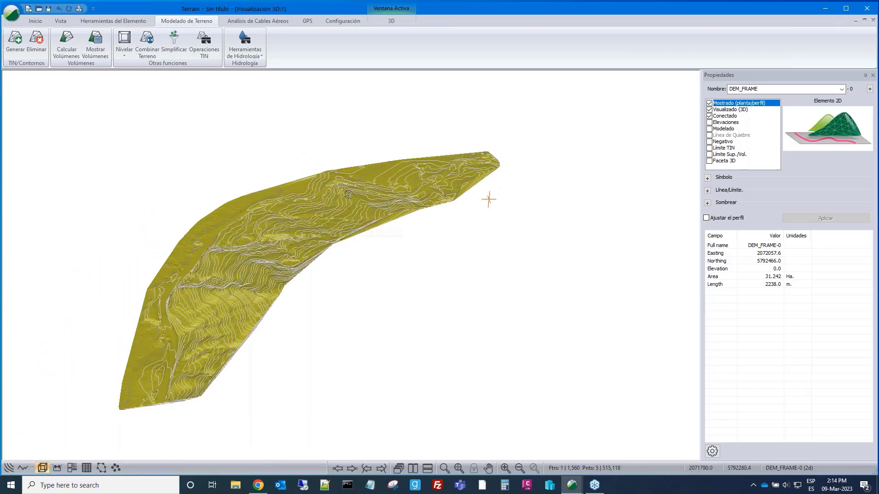
pyautogui.moveTo(346, 223); pyautogui.dragTo(357, 210)
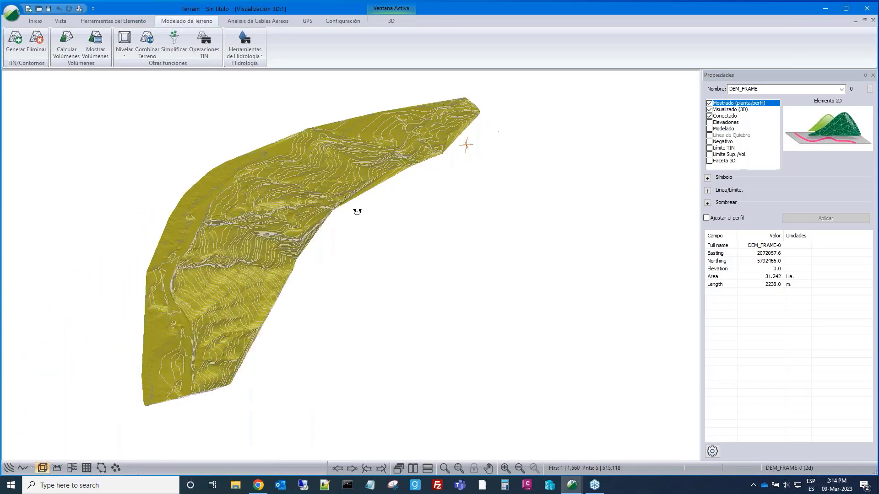
pyautogui.click(413, 468)
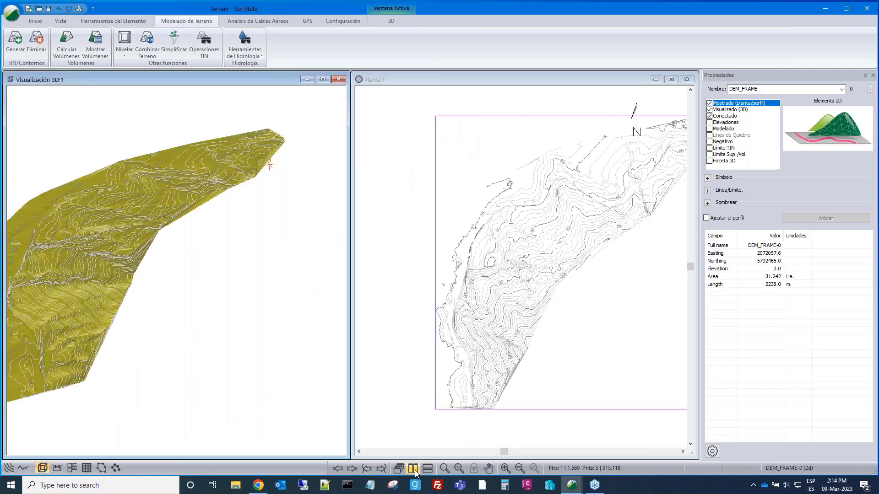
pyautogui.click(460, 237)
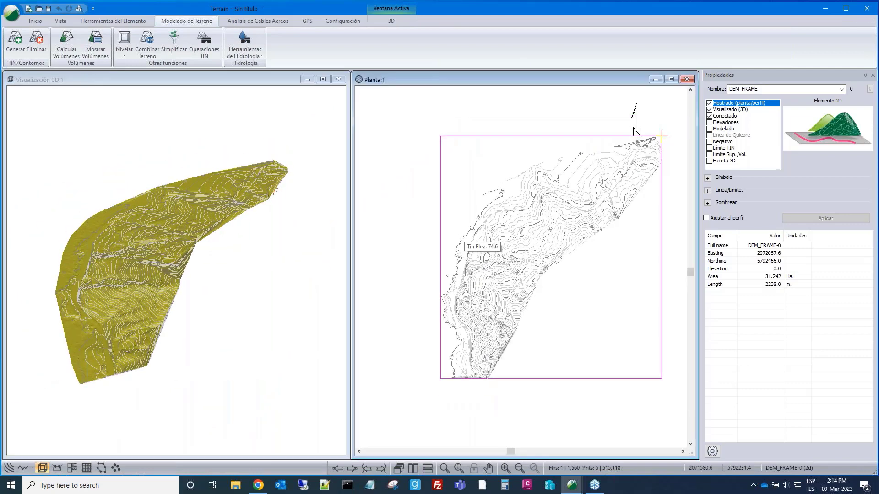
pyautogui.scroll(1, 181, 238)
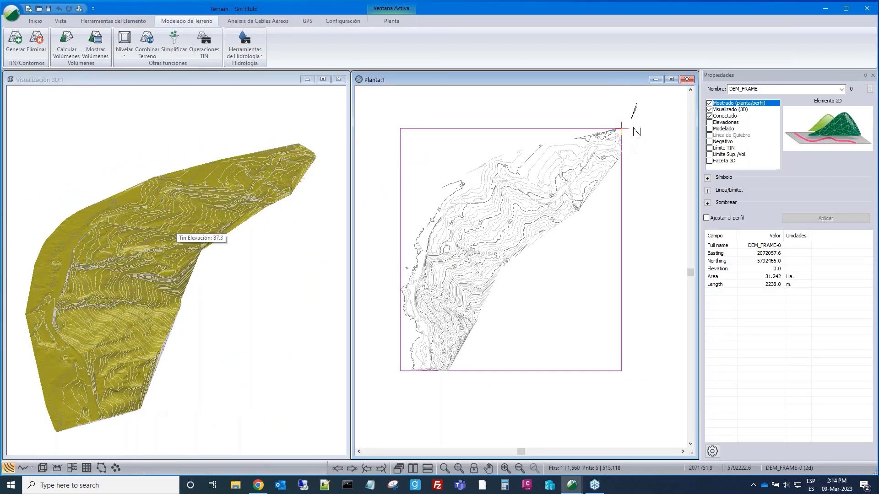
# Turn on mouse tracking (Rastrear Mouse) in the 3D view options.
pyautogui.rightClick(198, 224)
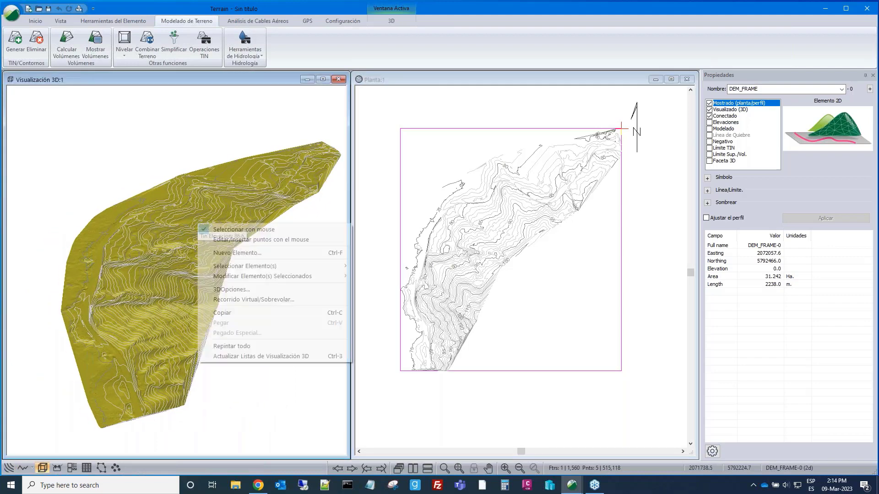
pyautogui.click(224, 290)
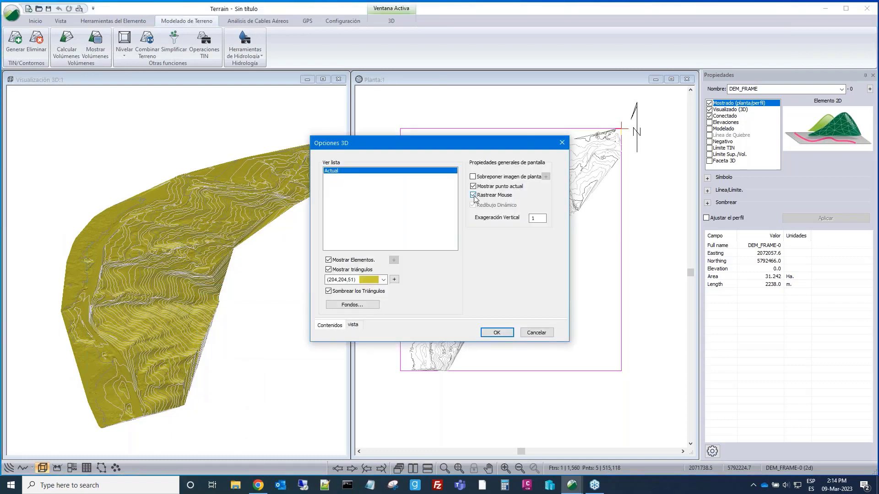
pyautogui.click(499, 333)
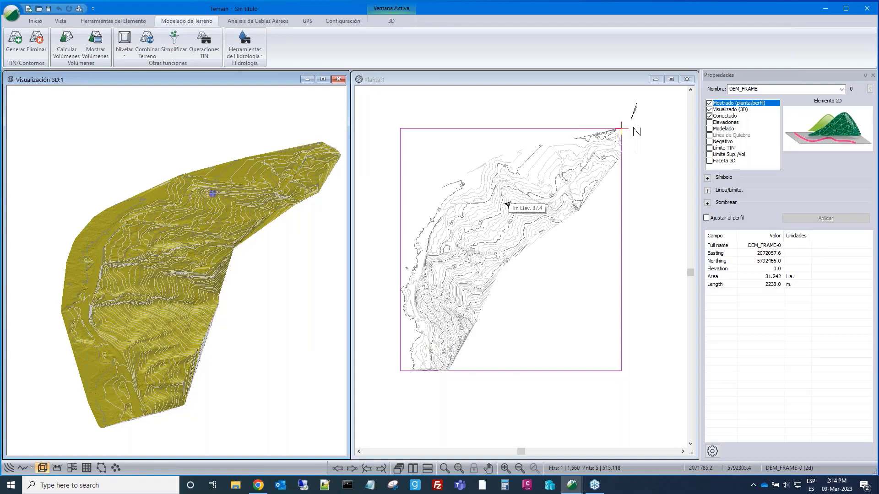
# Examine how terrain locations in the plan correspond to the same locations in the 3D view using the tracked cursor.
pyautogui.scroll(1, 510, 211)
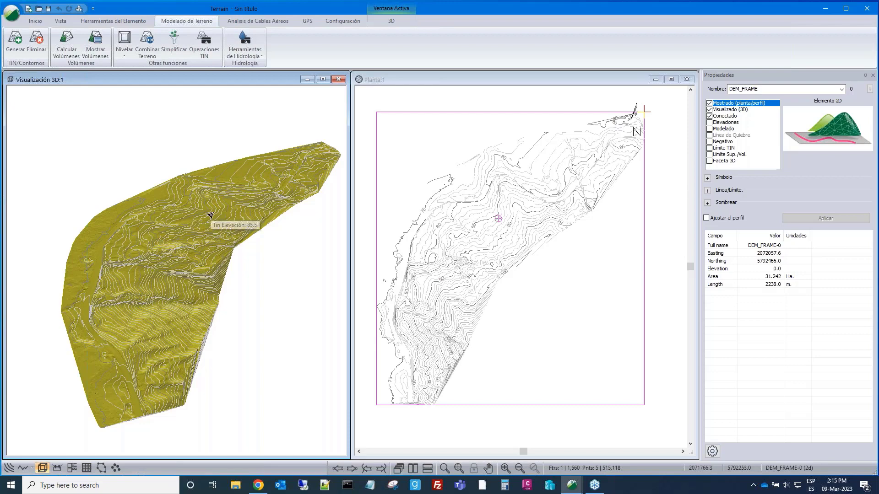
pyautogui.scroll(-1, 501, 208)
pyautogui.scroll(1, 502, 208)
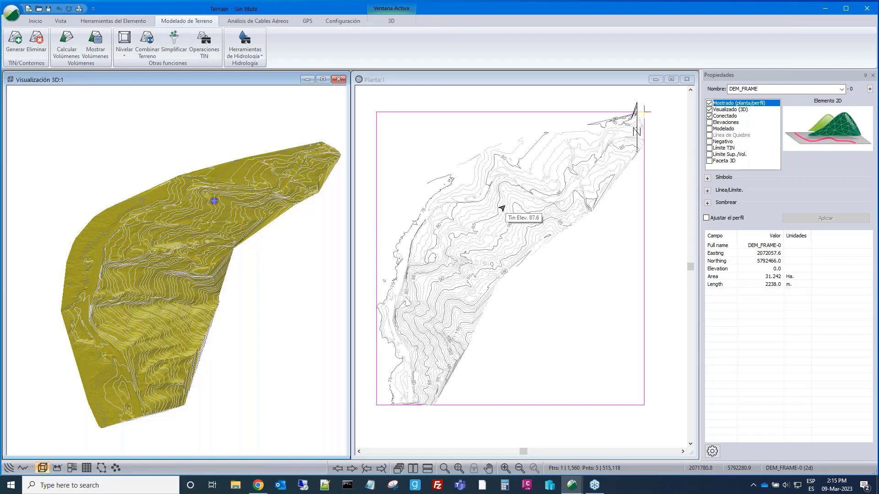
pyautogui.click(502, 209)
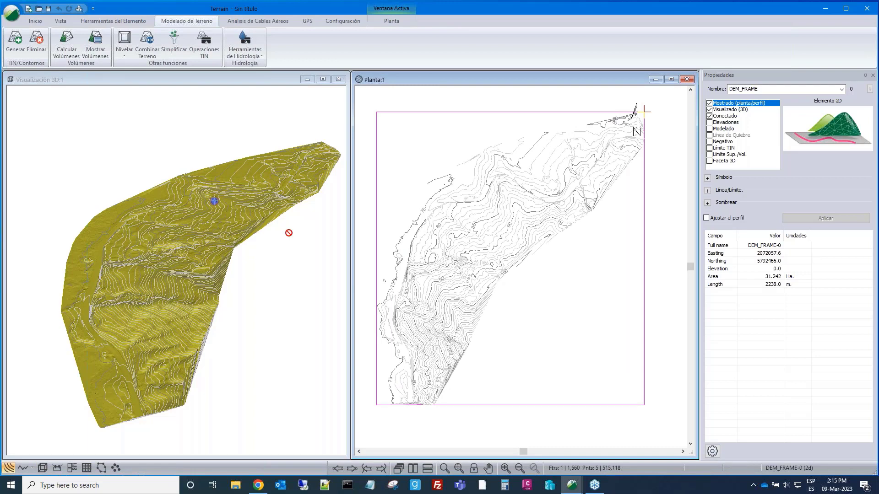
pyautogui.moveTo(288, 231); pyautogui.dragTo(288, 234)
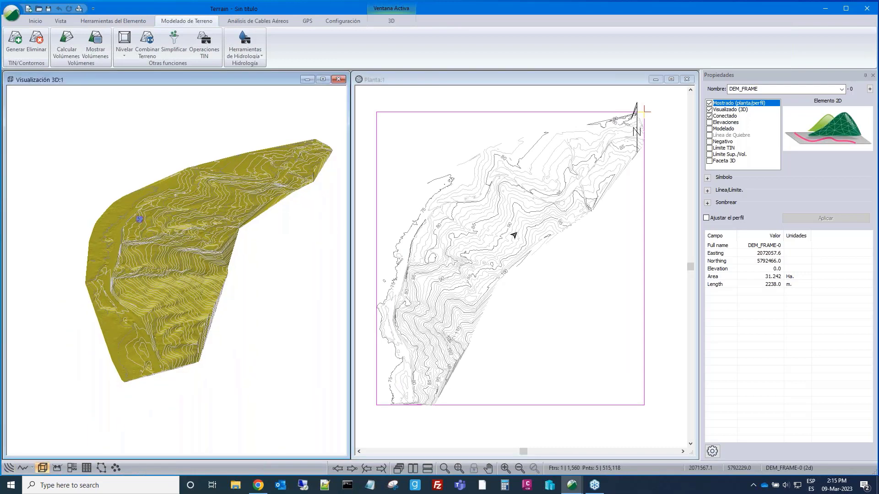
pyautogui.scroll(1, 516, 236)
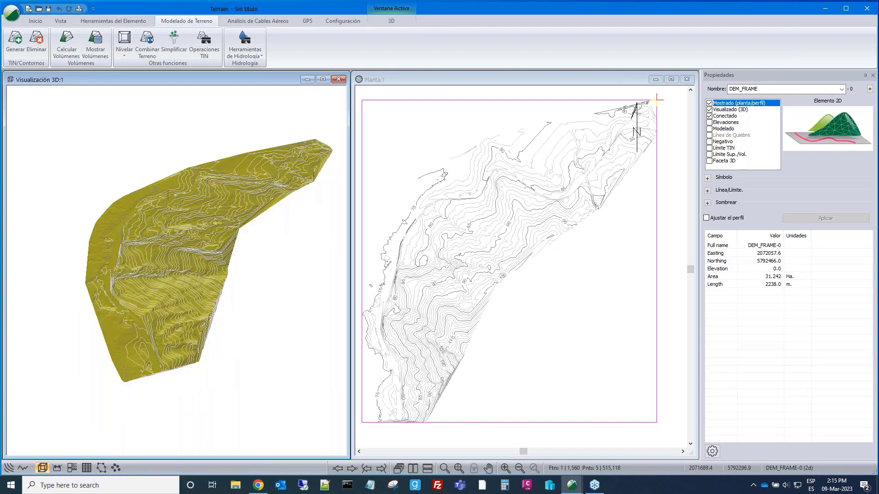
# Delete the existing contours while keeping the terrain model.
pyautogui.click(36, 42)
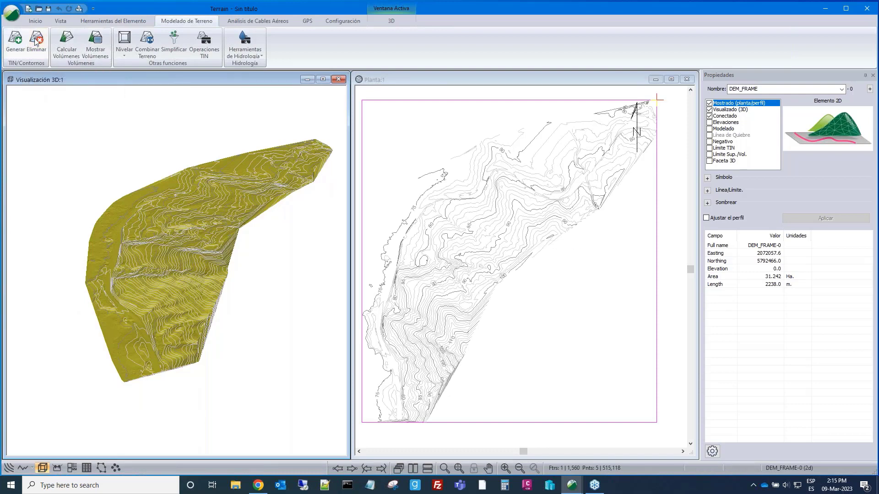
pyautogui.click(389, 243)
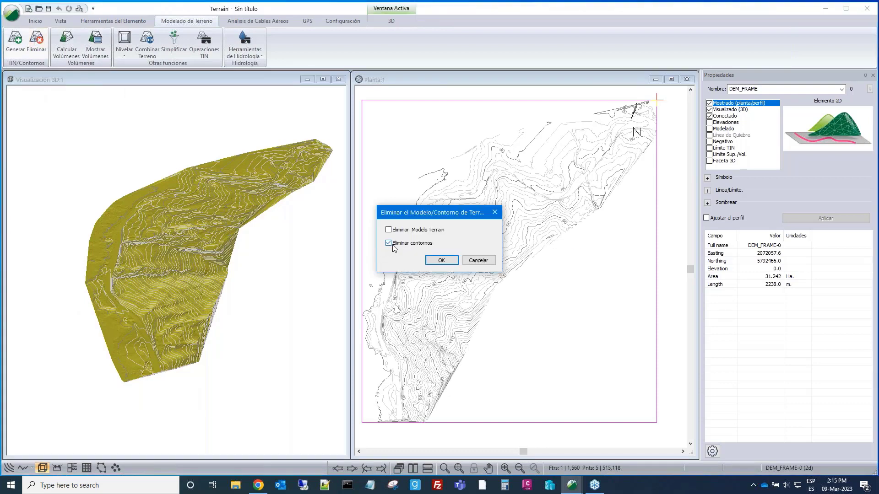
pyautogui.click(441, 261)
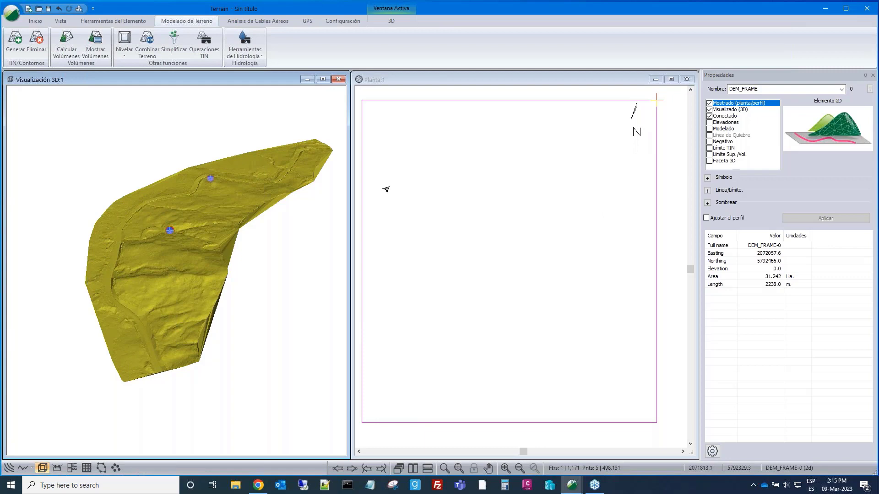
pyautogui.scroll(2, 191, 246)
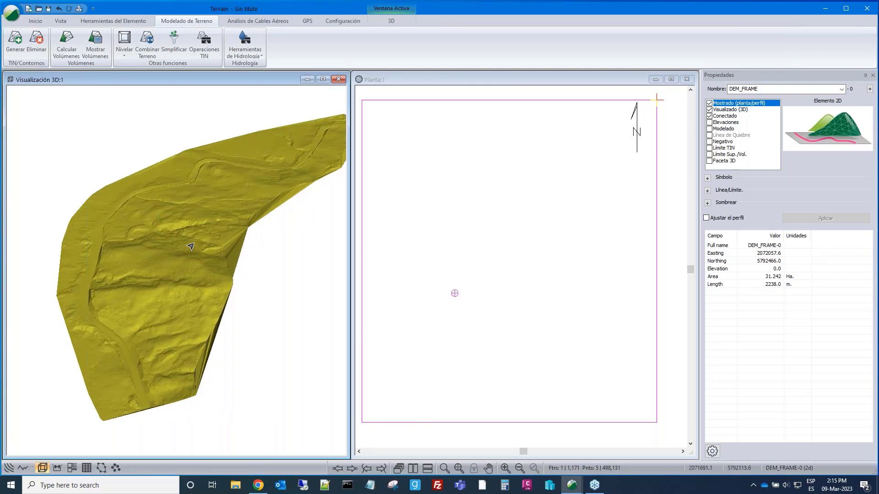
pyautogui.moveTo(191, 247)
pyautogui.mouseDown(button='middle')
pyautogui.moveTo(187, 273)
pyautogui.moveTo(174, 262)
pyautogui.moveTo(178, 289)
pyautogui.moveTo(175, 242)
pyautogui.mouseUp(button='middle')
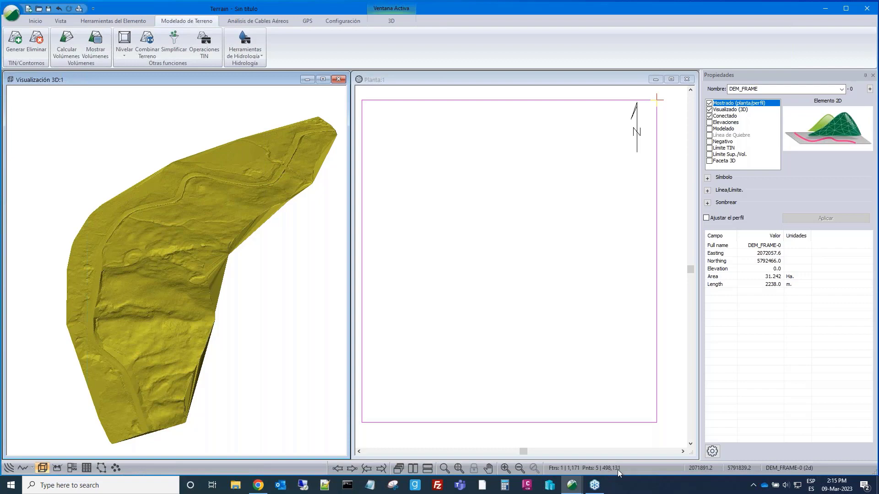
# Return to the plan window and clear the selection of the DEM frame.
pyautogui.click(675, 205)
pyautogui.click(523, 101)
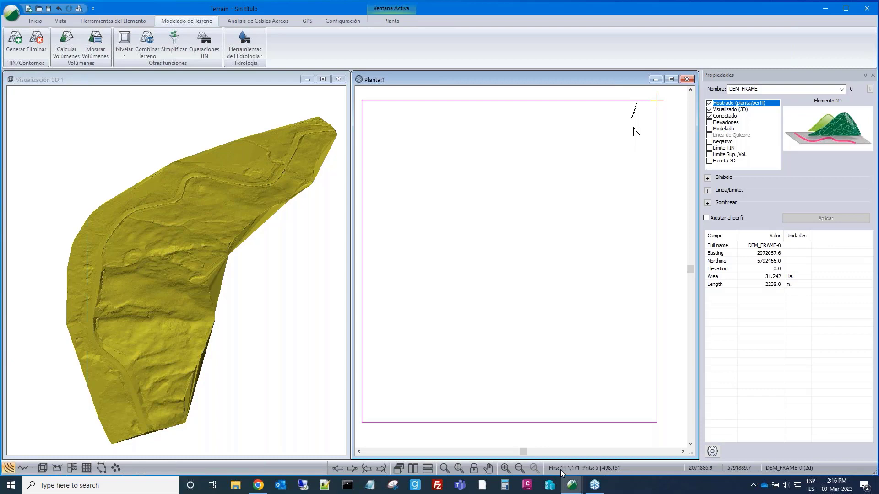
pyautogui.click(674, 262)
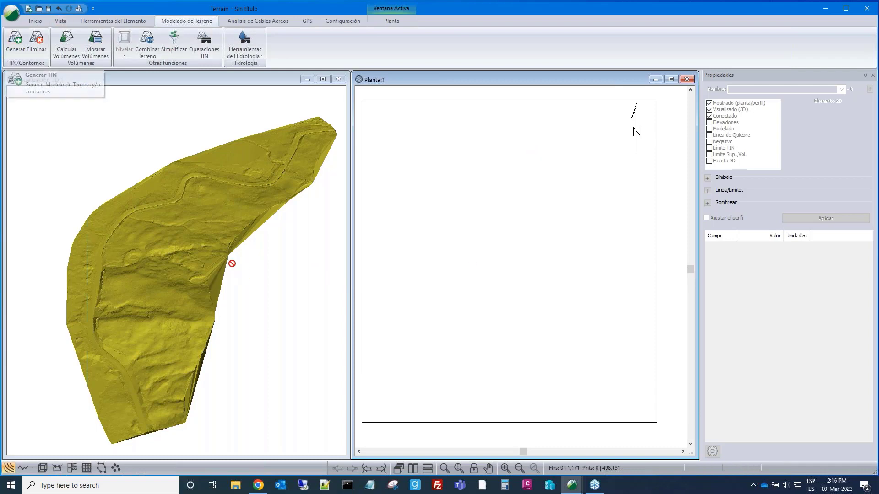
# Examine the long, stretched triangles along the concave edge of the terrain surface in the 3D view.
pyautogui.scroll(3, 229, 263)
pyautogui.scroll(5, 229, 262)
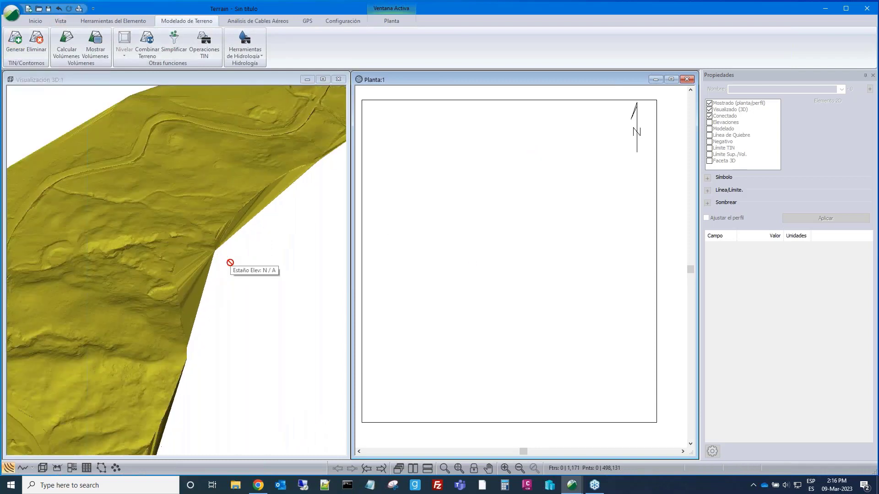
pyautogui.moveTo(178, 272); pyautogui.dragTo(172, 253)
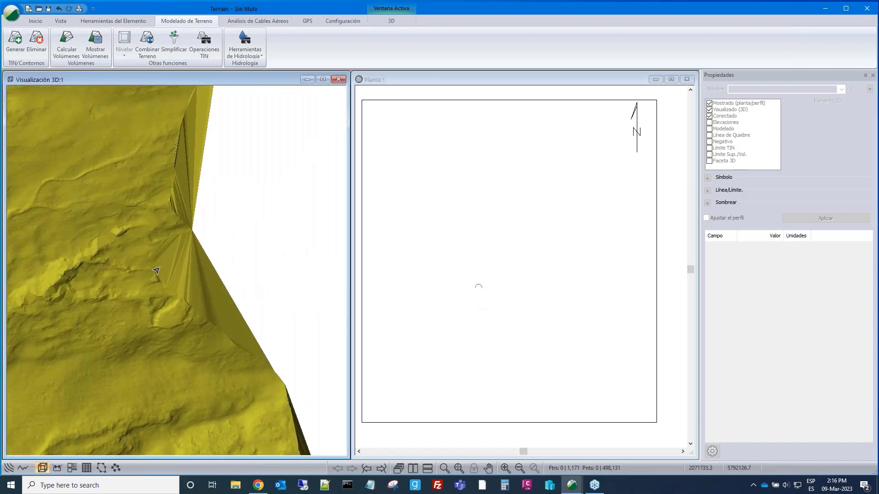
pyautogui.moveTo(247, 346)
pyautogui.moveTo(184, 228)
pyautogui.moveTo(168, 265)
pyautogui.scroll(3, 169, 265)
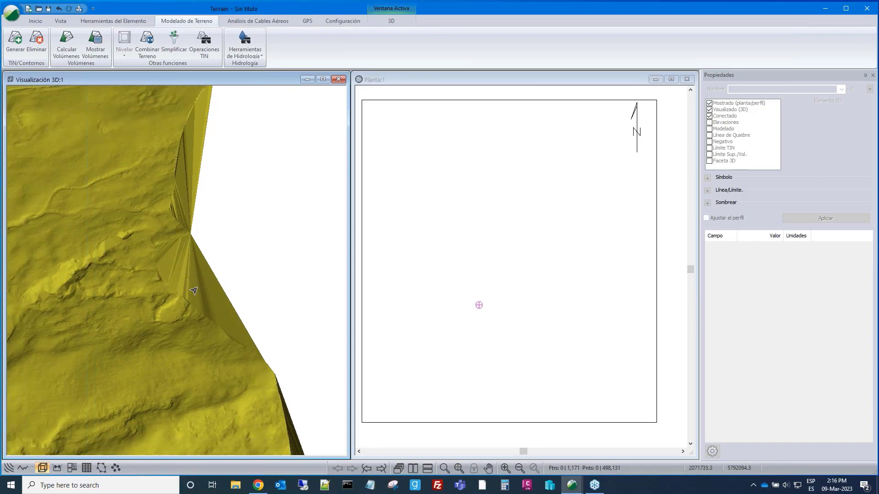
pyautogui.scroll(-4, 194, 290)
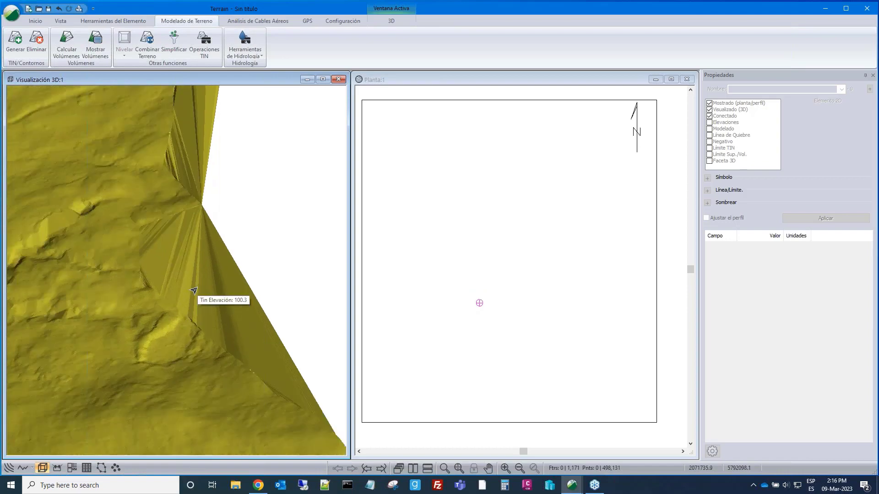
pyautogui.scroll(-4, 194, 290)
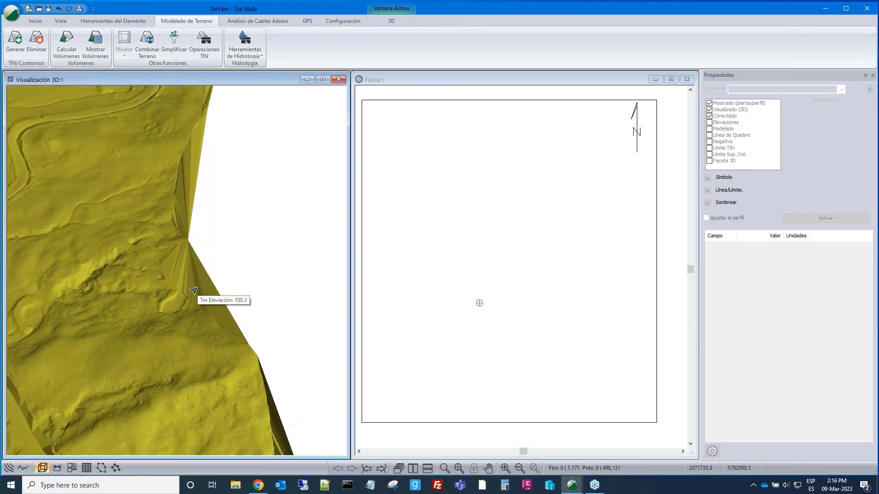
# Regenerate the terrain triangles with a reduced maximum side length (Longitud lateral máxima), including major and minor contours.
pyautogui.click(15, 42)
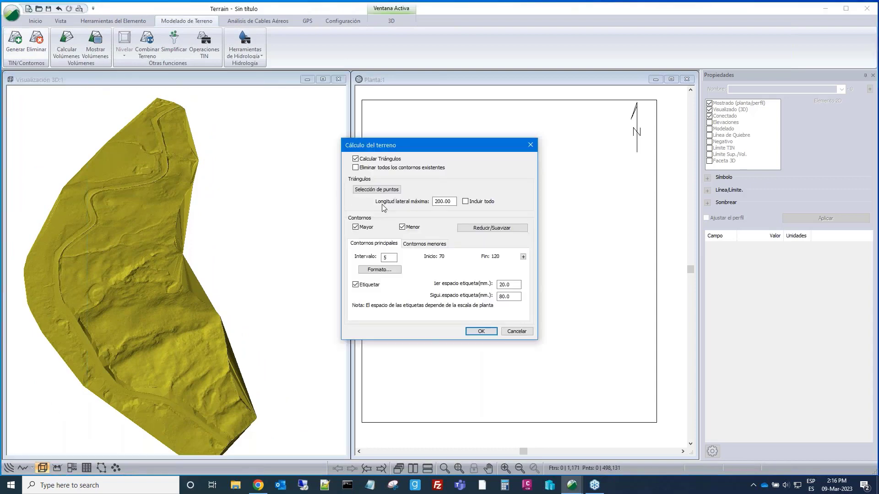
pyautogui.click(439, 202)
pyautogui.click(440, 201)
pyautogui.press('Delete')
pyautogui.click(482, 332)
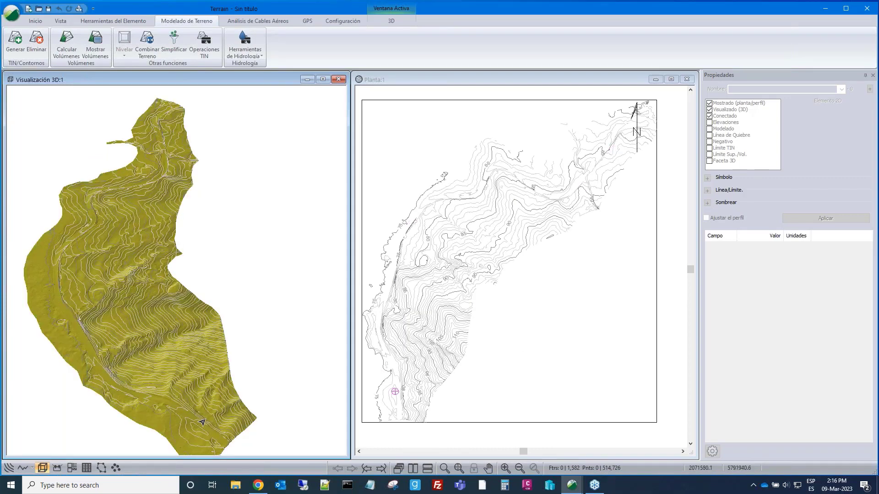
# Turn off the display of elements (Mostrar Elementos) in the 3D view options, leaving the shaded triangles displayed.
pyautogui.moveTo(173, 266); pyautogui.dragTo(185, 250)
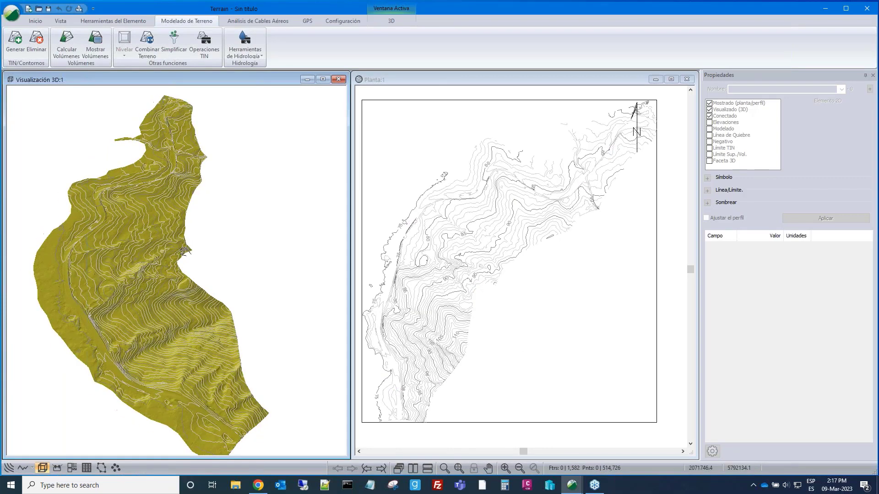
pyautogui.scroll(5, 187, 249)
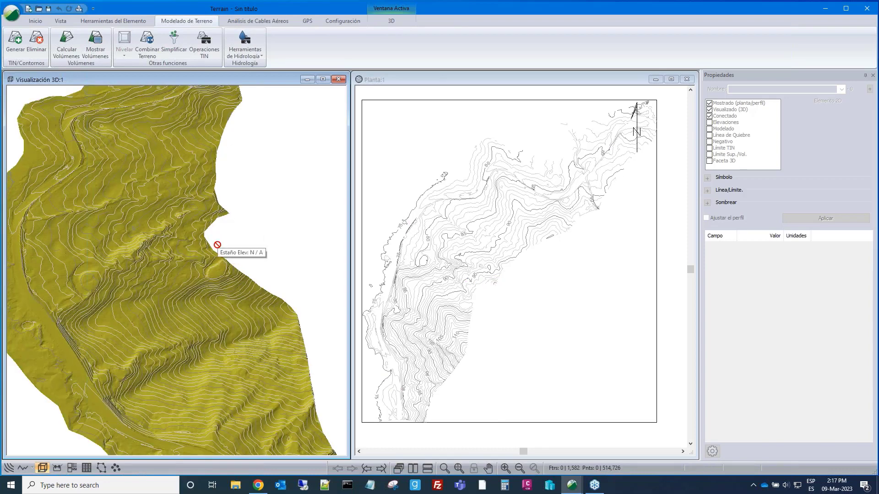
pyautogui.scroll(-4, 217, 245)
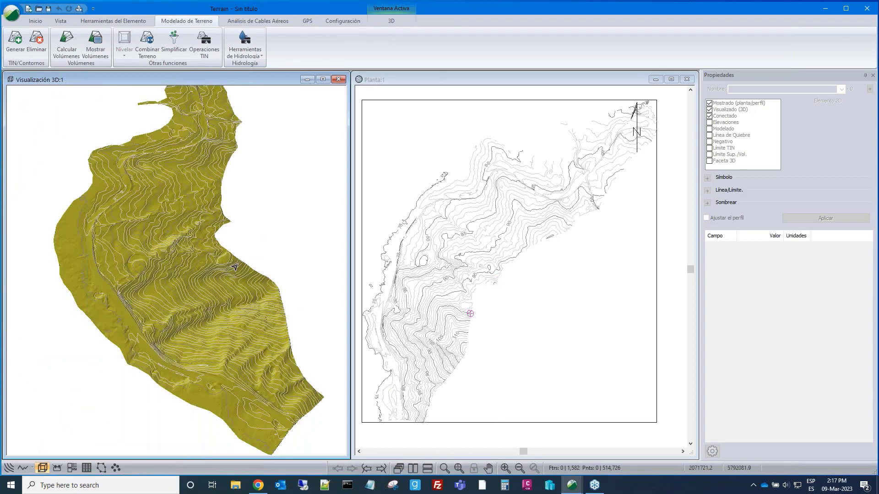
pyautogui.moveTo(235, 276); pyautogui.dragTo(158, 290)
pyautogui.scroll(5, 157, 293)
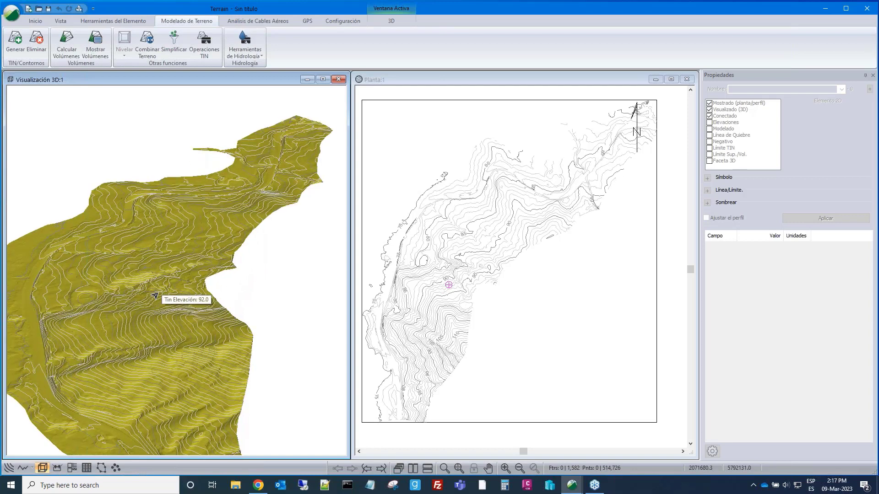
pyautogui.moveTo(154, 297); pyautogui.dragTo(179, 261)
pyautogui.moveTo(179, 261); pyautogui.dragTo(177, 232, button='right')
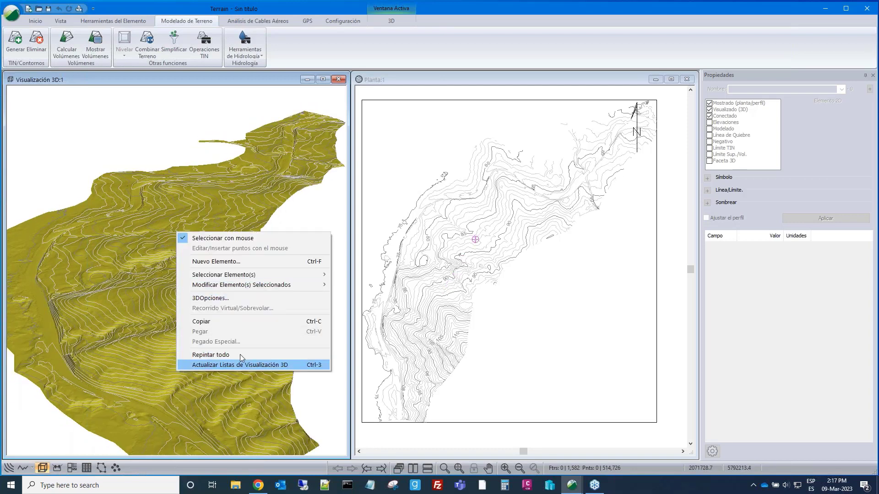
pyautogui.click(206, 302)
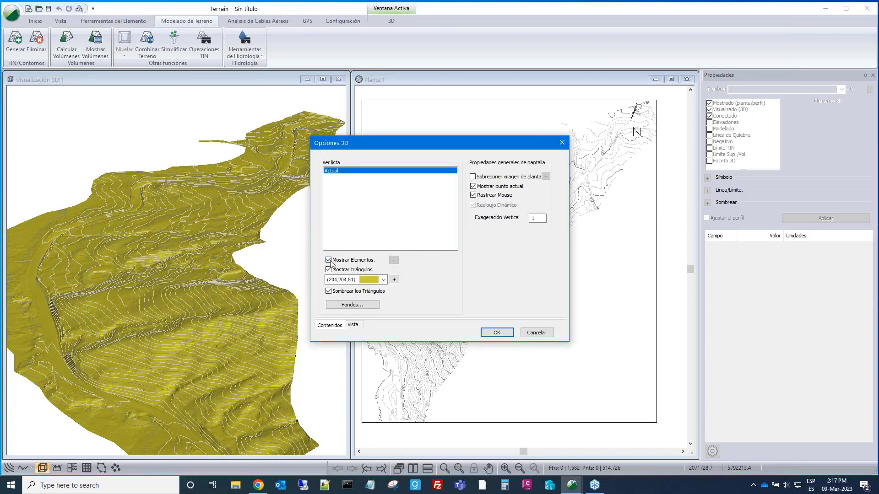
pyautogui.click(329, 260)
pyautogui.click(496, 334)
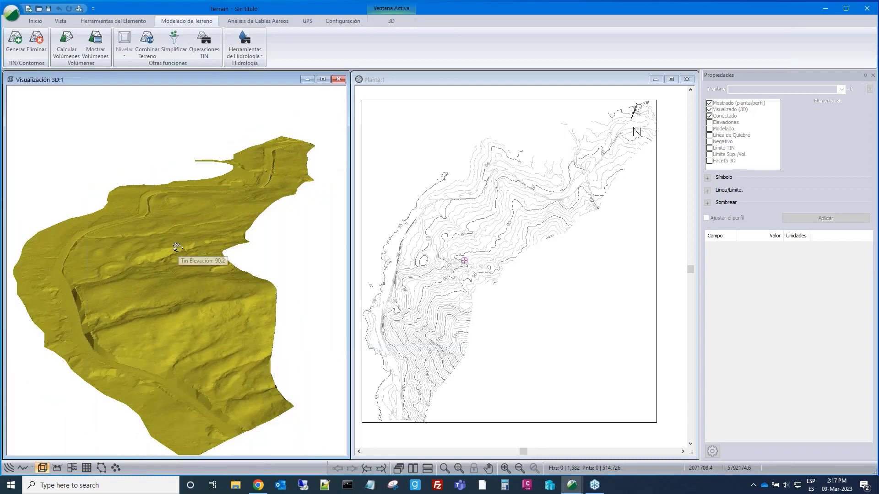
# Insert Route.kmz, transforming its coordinates from Latitude / Longitude WGS 1984 to NZGD2000 / New Zealand Transverse Mercator 2000.
pyautogui.moveTo(177, 248)
pyautogui.mouseDown()
pyautogui.moveTo(176, 275)
pyautogui.moveTo(186, 281)
pyautogui.moveTo(189, 262)
pyautogui.moveTo(144, 213)
pyautogui.moveTo(127, 268)
pyautogui.moveTo(132, 252)
pyautogui.moveTo(133, 320)
pyautogui.mouseUp()
pyautogui.moveTo(132, 235)
pyautogui.mouseDown()
pyautogui.moveTo(172, 269)
pyautogui.moveTo(159, 288)
pyautogui.mouseUp()
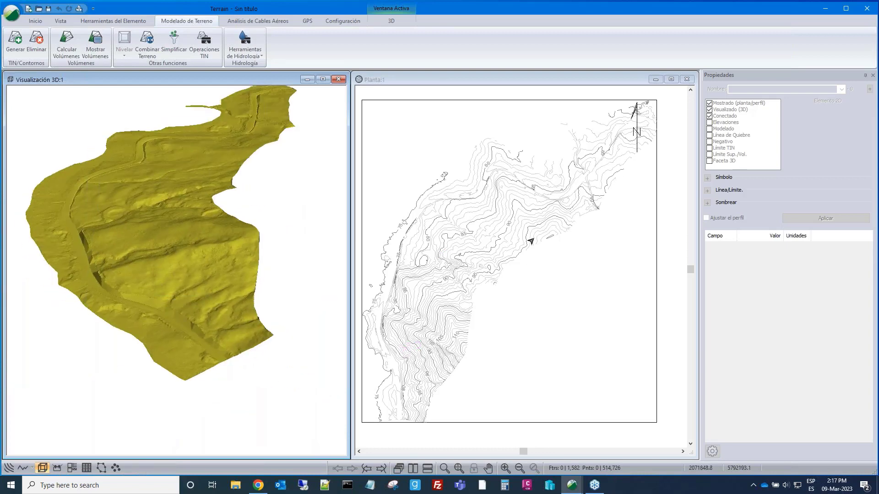
pyautogui.scroll(-1, 519, 223)
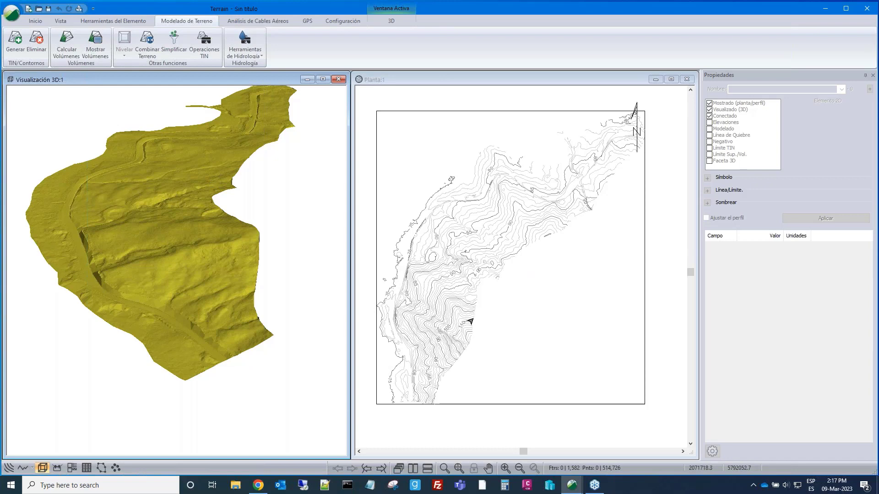
pyautogui.click(35, 20)
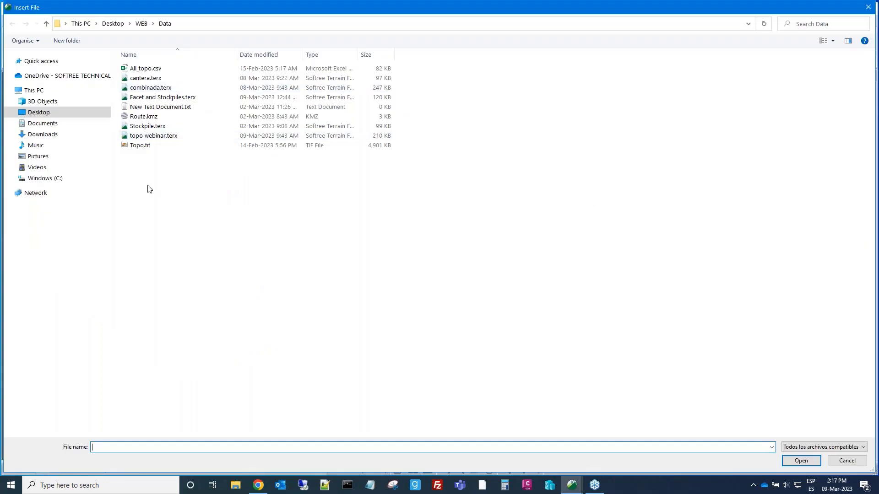
pyautogui.click(140, 117)
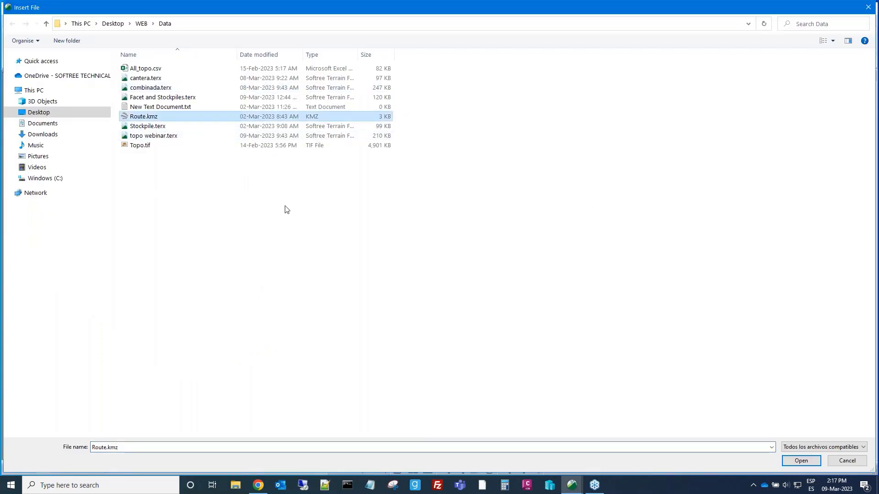
pyautogui.click(791, 461)
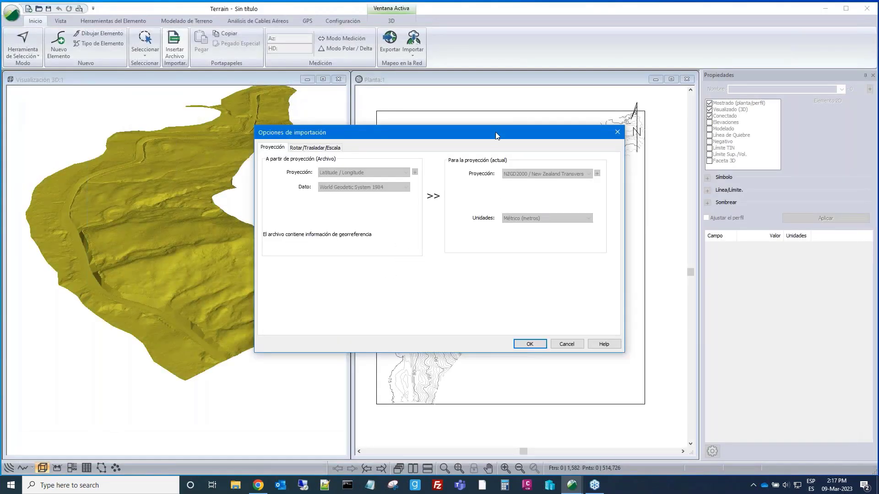
pyautogui.moveTo(444, 119); pyautogui.dragTo(438, 118)
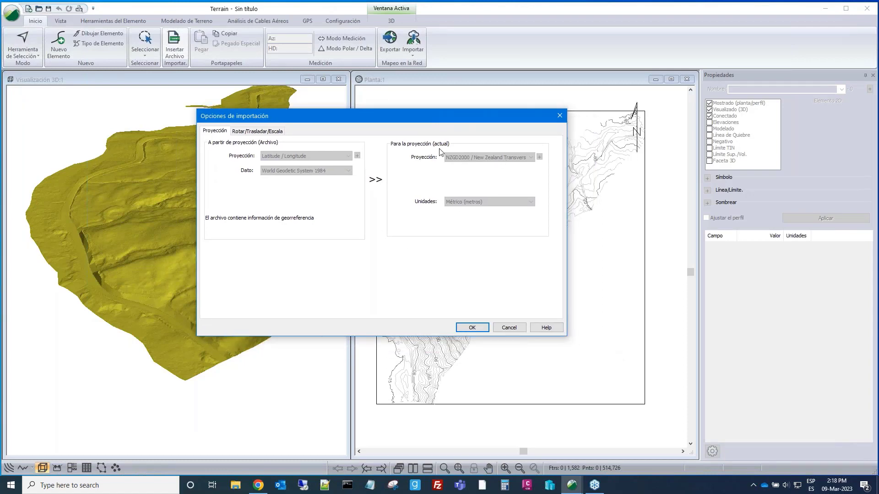
pyautogui.click(472, 328)
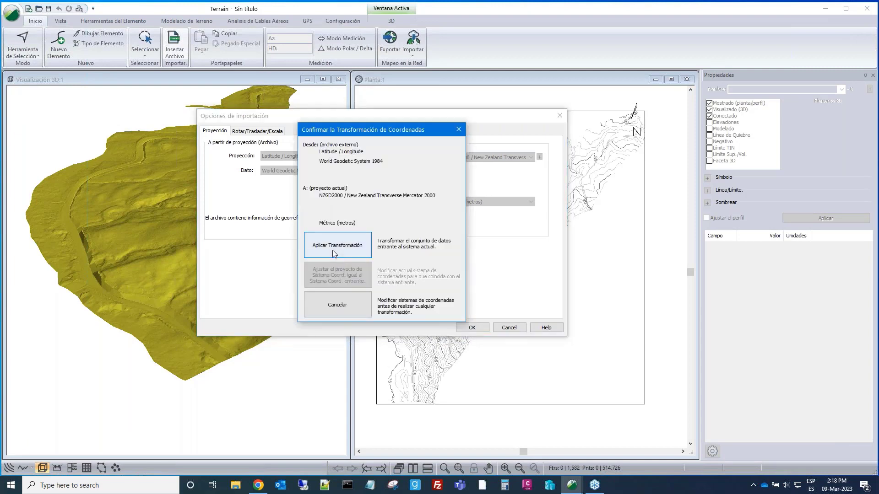
pyautogui.click(332, 250)
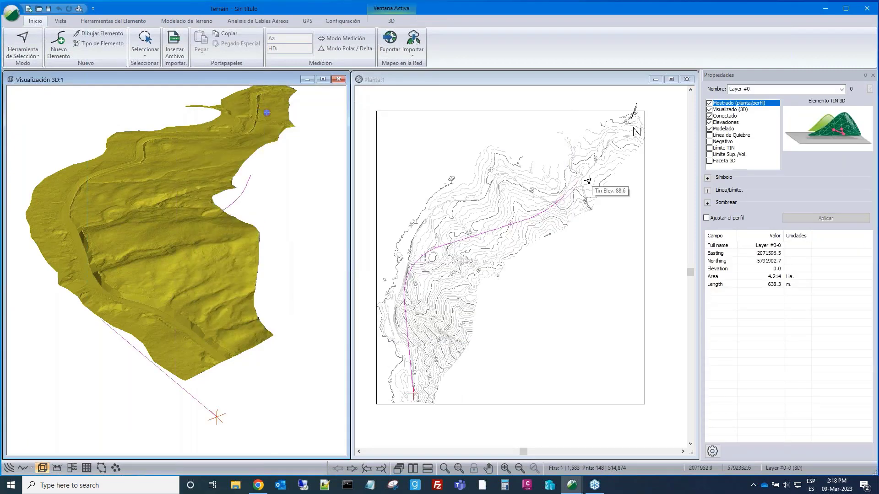
# Examine the imported route against the terrain in plan and 3D, selecting Layer #0-0 (3D) from the overlapping elements.
pyautogui.moveTo(590, 182); pyautogui.dragTo(606, 157, button='middle')
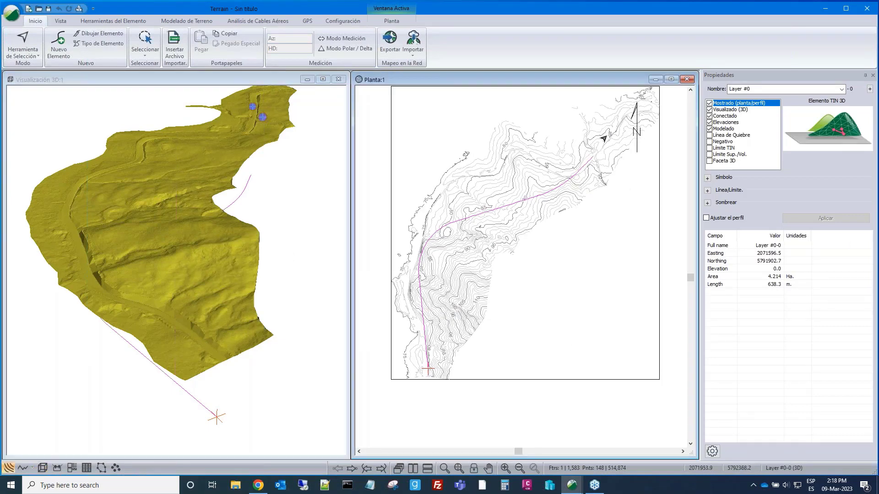
pyautogui.scroll(-1, 475, 247)
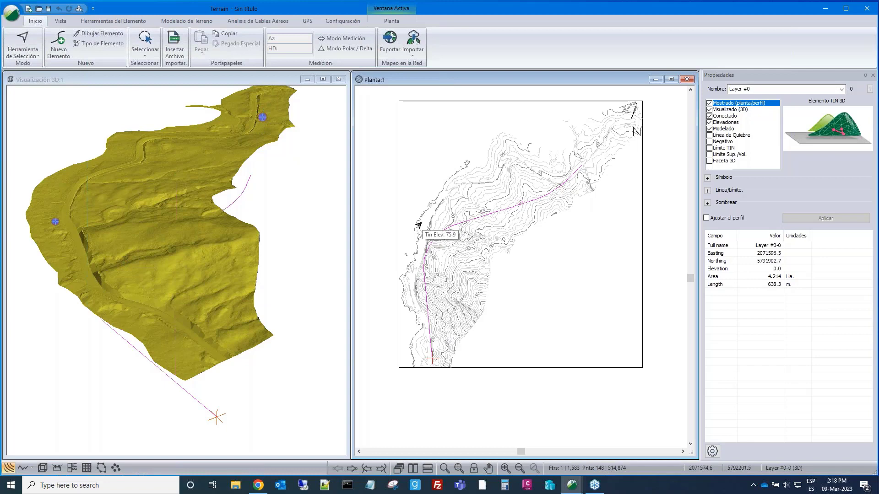
pyautogui.moveTo(212, 250)
pyautogui.moveTo(212, 250)
pyautogui.mouseDown()
pyautogui.moveTo(180, 263)
pyautogui.moveTo(214, 222)
pyautogui.moveTo(200, 272)
pyautogui.moveTo(174, 293)
pyautogui.mouseUp()
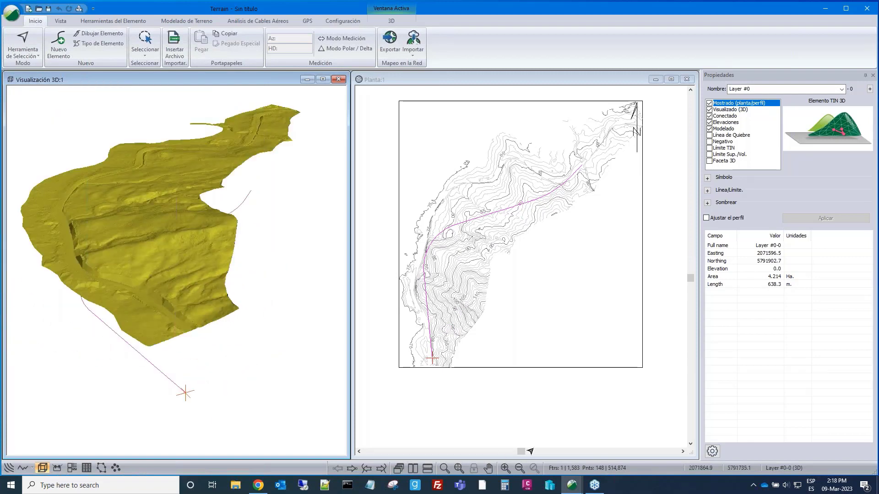
pyautogui.click(495, 418)
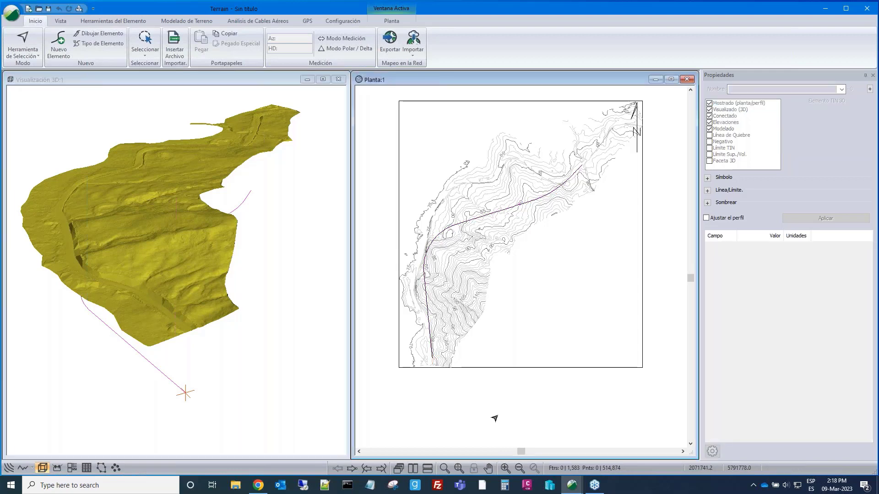
pyautogui.scroll(1, 515, 211)
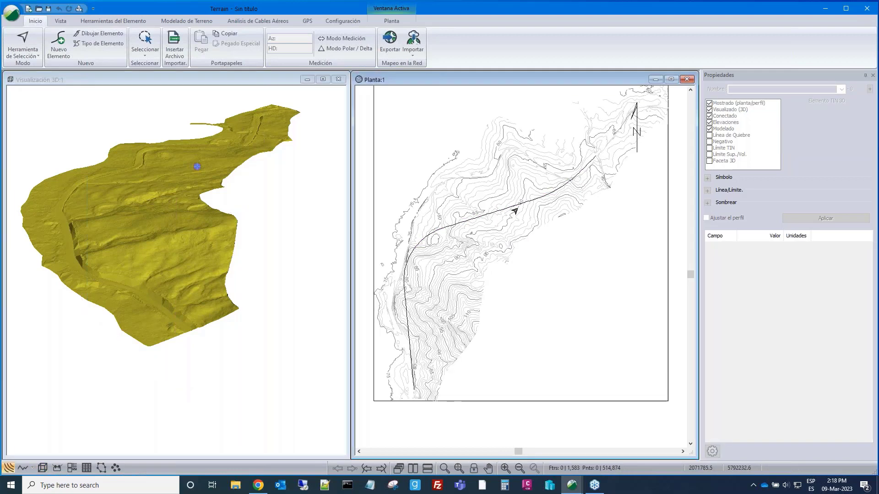
pyautogui.click(520, 212)
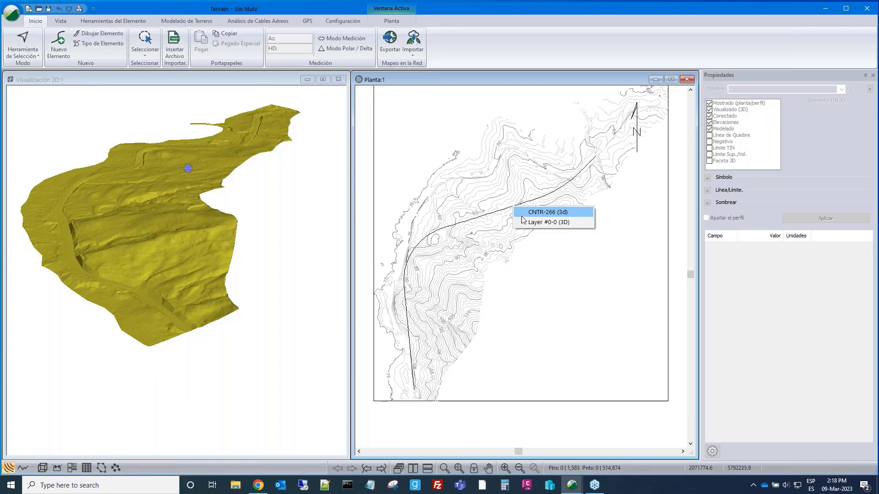
pyautogui.click(526, 222)
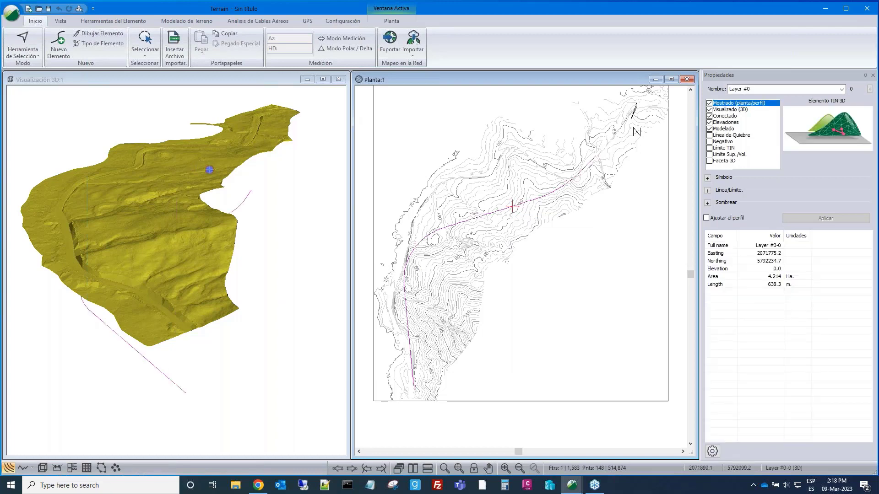
pyautogui.click(206, 239)
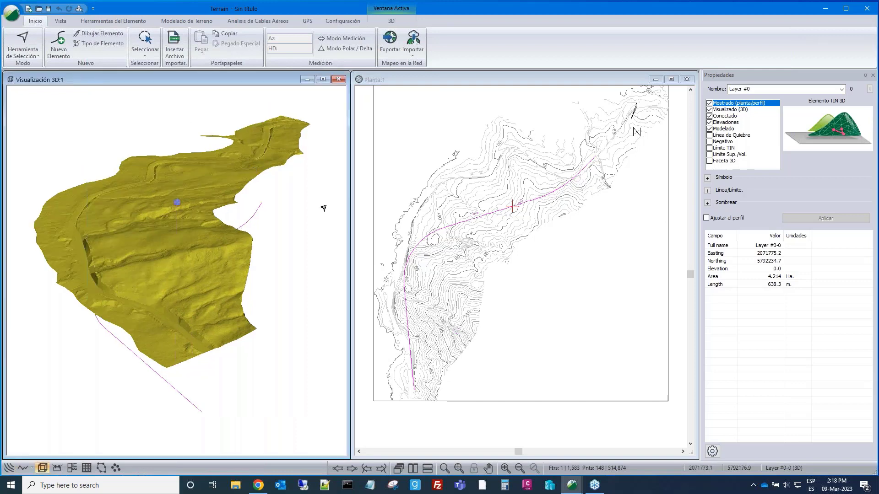
pyautogui.click(145, 45)
pyautogui.click(154, 85)
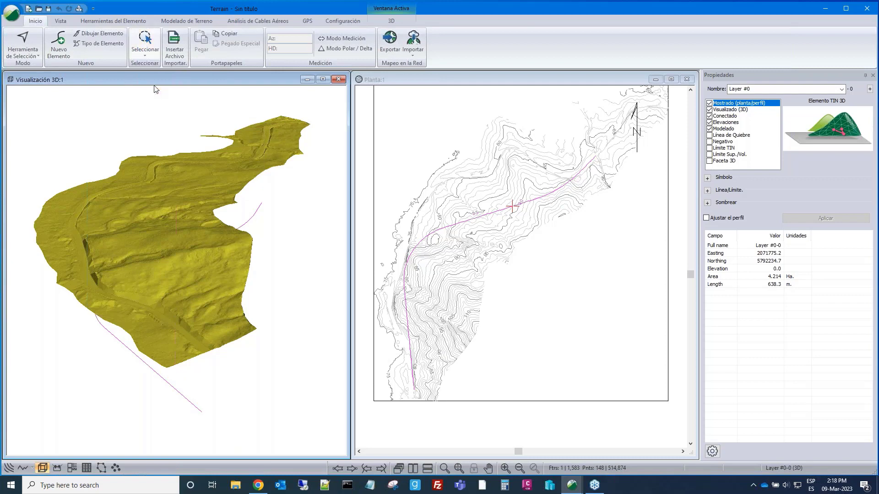
pyautogui.moveTo(423, 156); pyautogui.dragTo(309, 84)
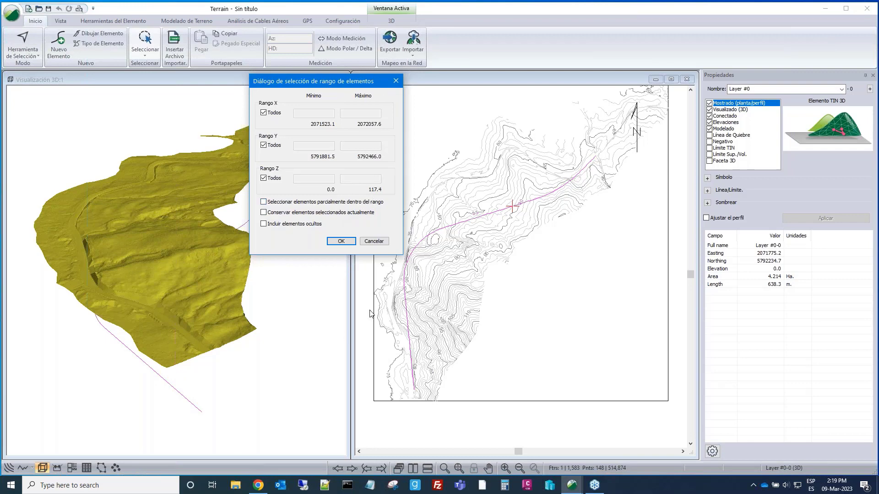
pyautogui.click(374, 242)
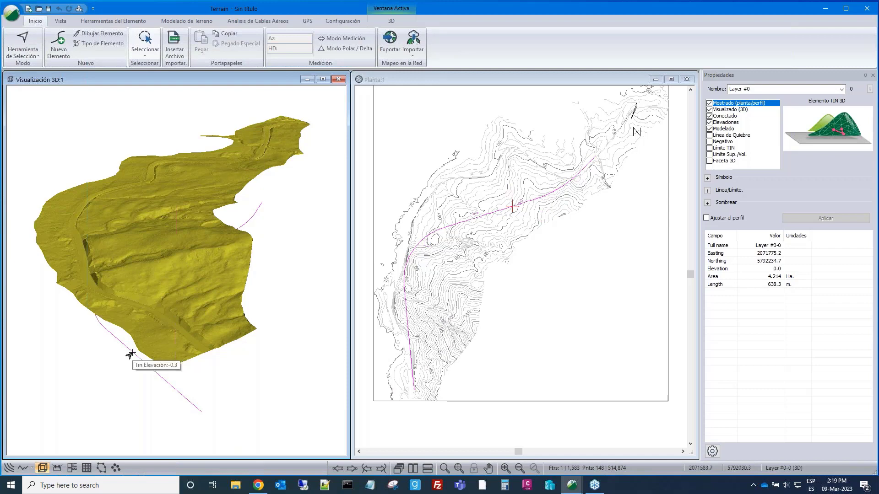
# Regenerate the terrain triangles with all points included (Incluir todo), together with major and minor contours.
pyautogui.click(168, 22)
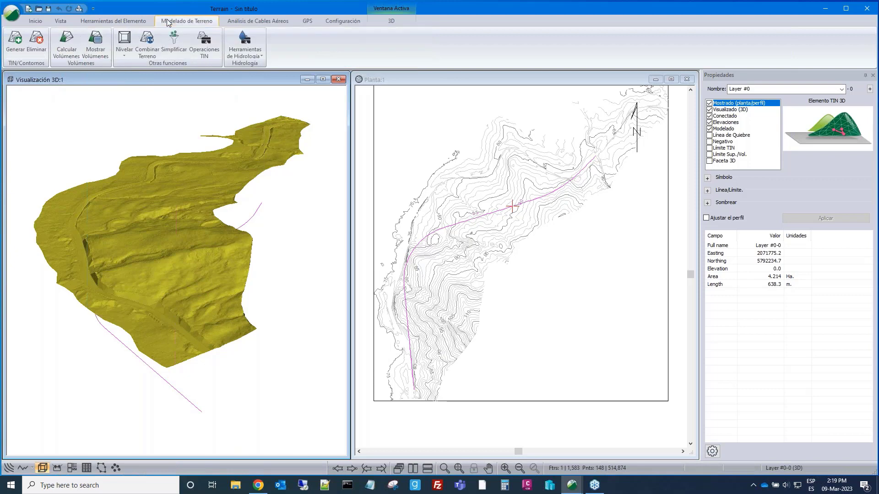
pyautogui.click(21, 43)
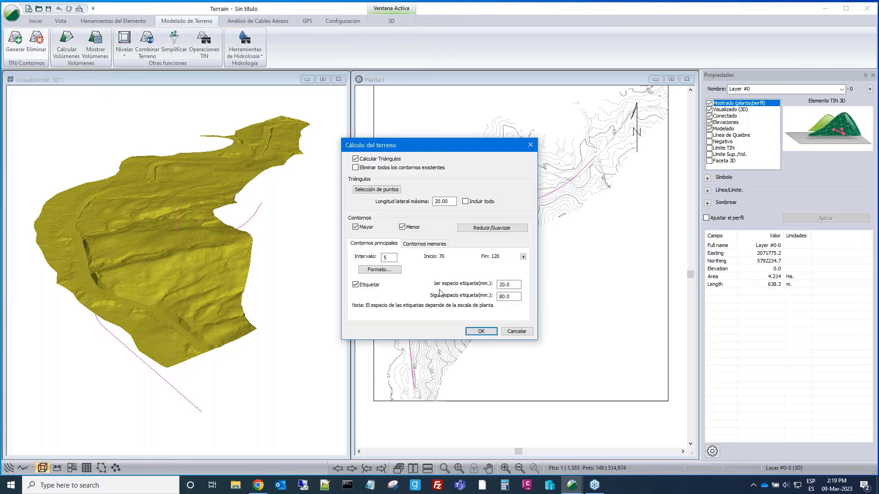
pyautogui.click(465, 202)
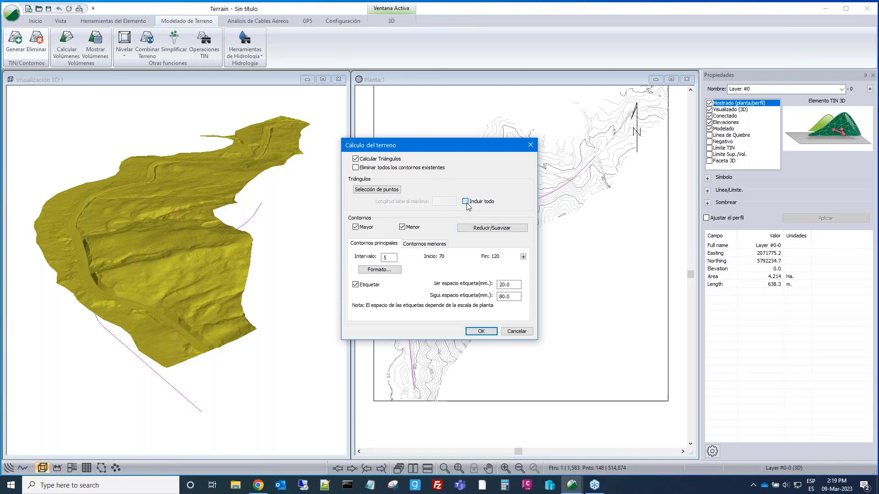
pyautogui.click(481, 331)
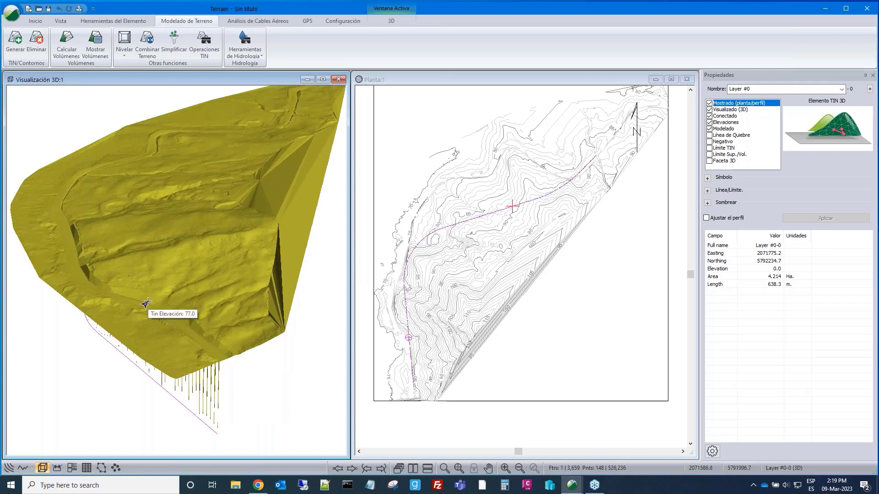
# Examine how the route's points affect the terrain surface along the road in 3D and the contours in plan.
pyautogui.moveTo(146, 303); pyautogui.dragTo(190, 299)
pyautogui.scroll(3, 190, 300)
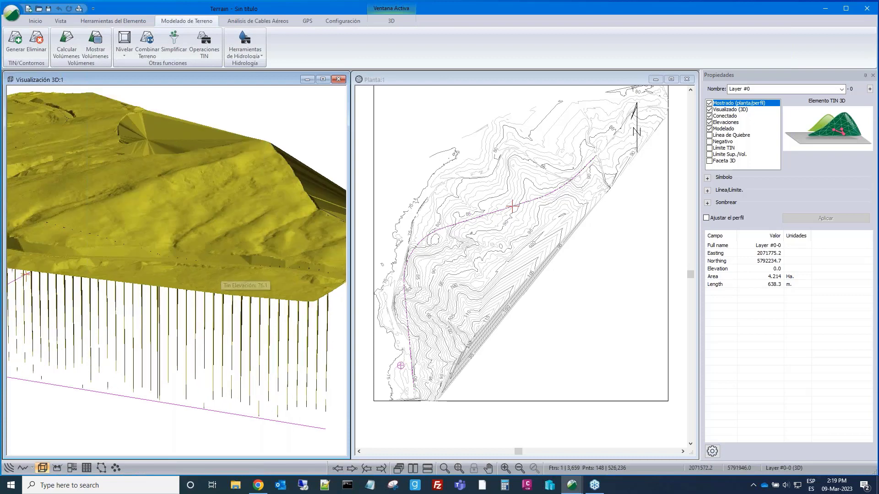
pyautogui.scroll(2, 172, 276)
pyautogui.moveTo(169, 278)
pyautogui.mouseDown()
pyautogui.moveTo(148, 291)
pyautogui.moveTo(133, 328)
pyautogui.moveTo(195, 214)
pyautogui.mouseUp()
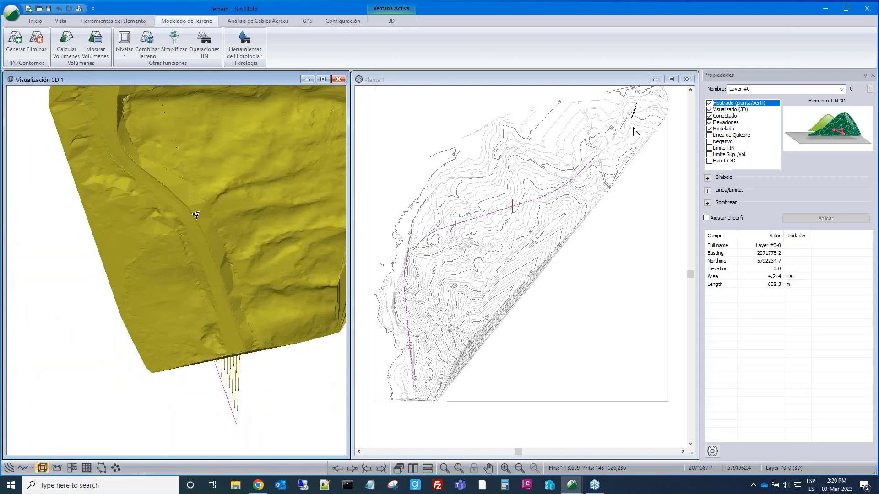
pyautogui.scroll(5, 196, 215)
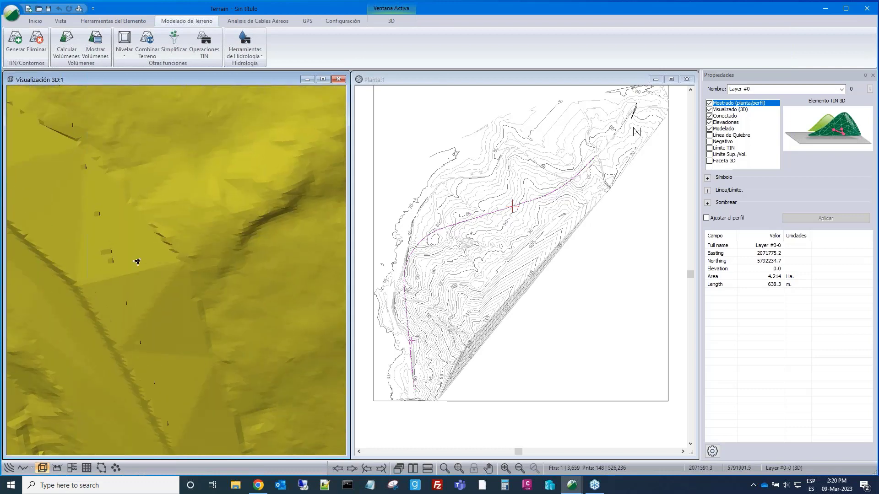
pyautogui.moveTo(113, 266)
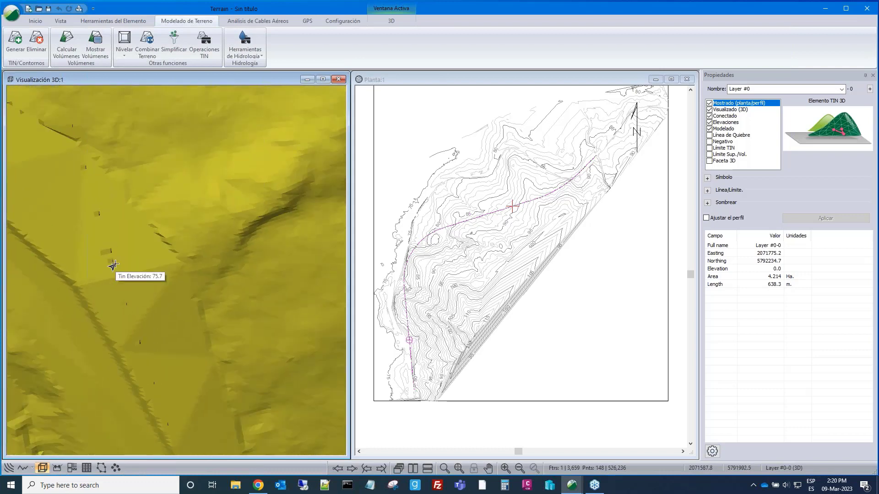
pyautogui.scroll(-5, 186, 275)
pyautogui.moveTo(186, 275); pyautogui.dragTo(181, 254)
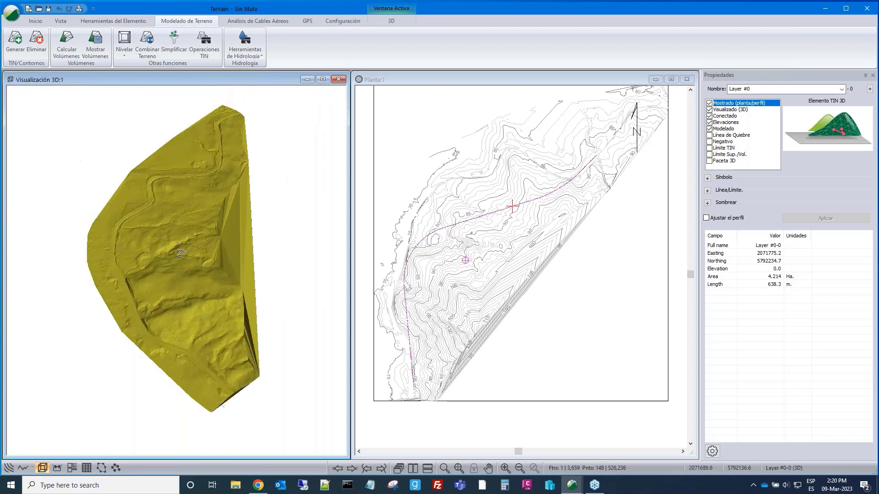
pyautogui.scroll(-2, 520, 219)
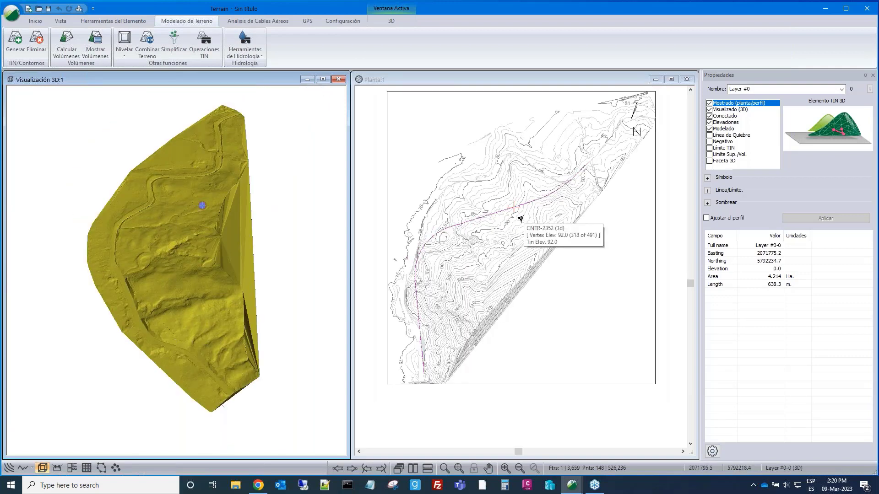
pyautogui.moveTo(521, 219); pyautogui.dragTo(519, 193, button='middle')
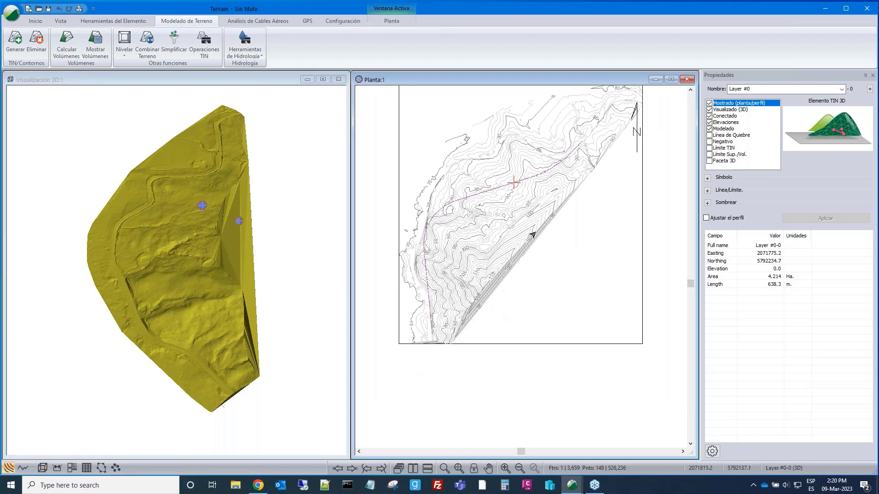
# Turn off the elevations property (Elevaciones) of the route line Layer #0-0 and apply it, accepting deletion of the existing terrain triangles.
pyautogui.press('Escape')
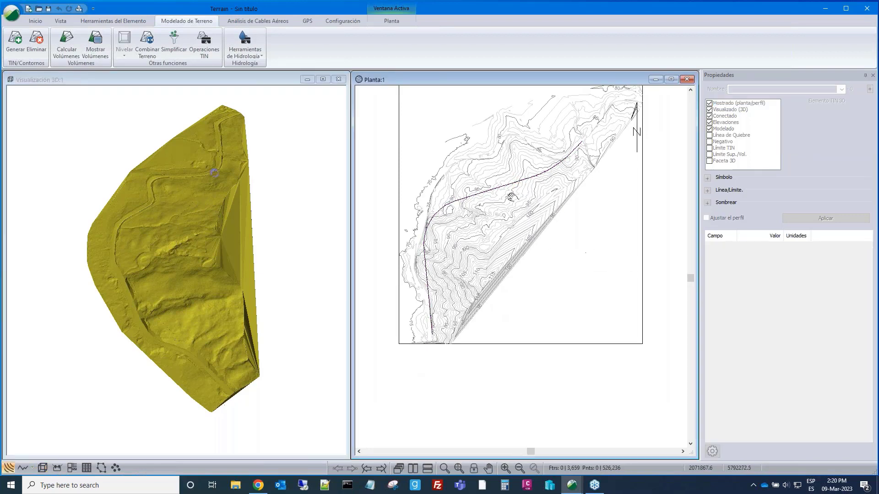
pyautogui.scroll(5, 497, 215)
pyautogui.scroll(2, 497, 215)
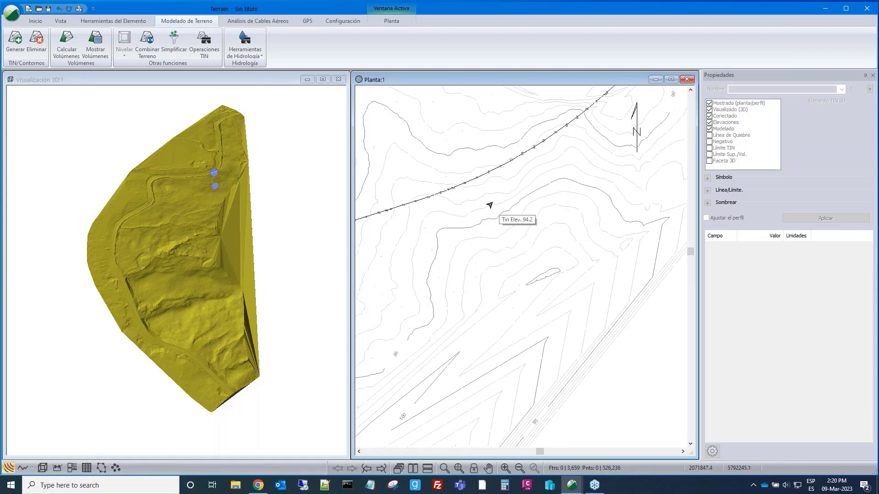
pyautogui.click(480, 179)
pyautogui.scroll(-5, 608, 183)
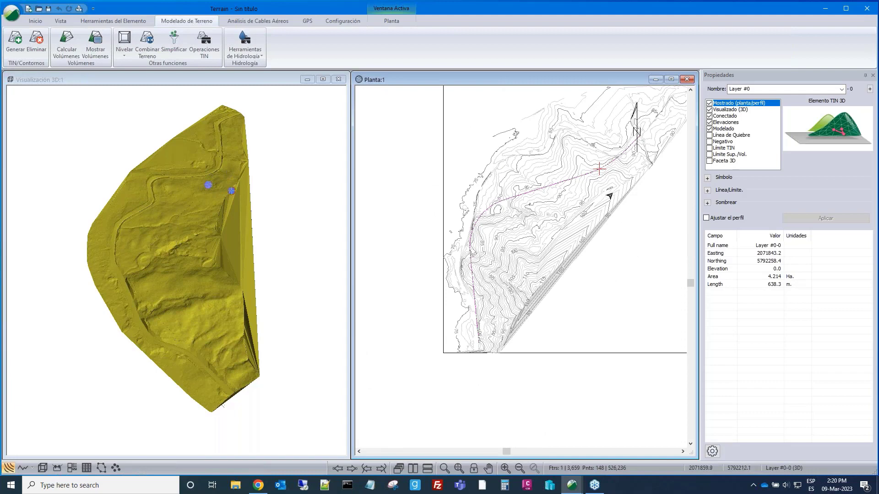
pyautogui.click(709, 123)
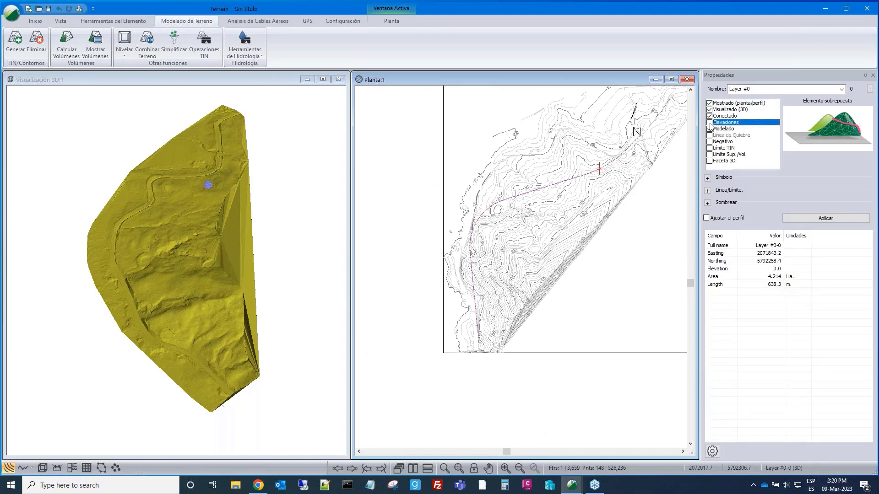
pyautogui.click(710, 128)
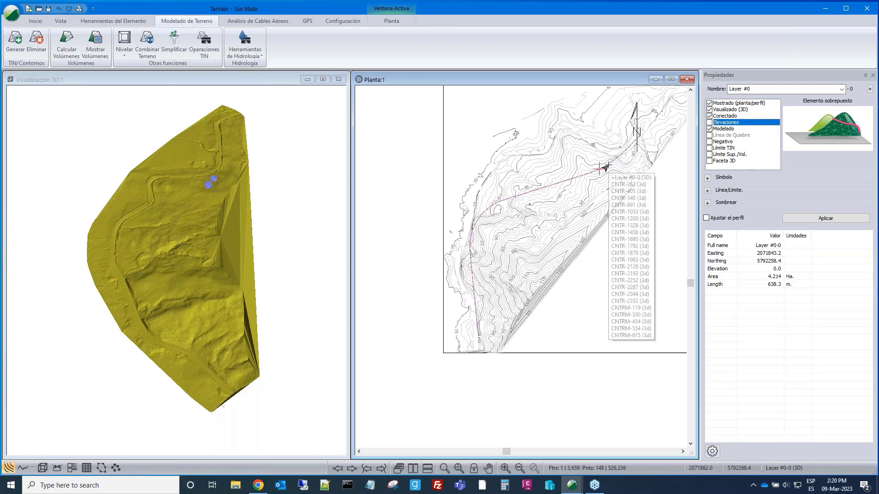
pyautogui.click(809, 219)
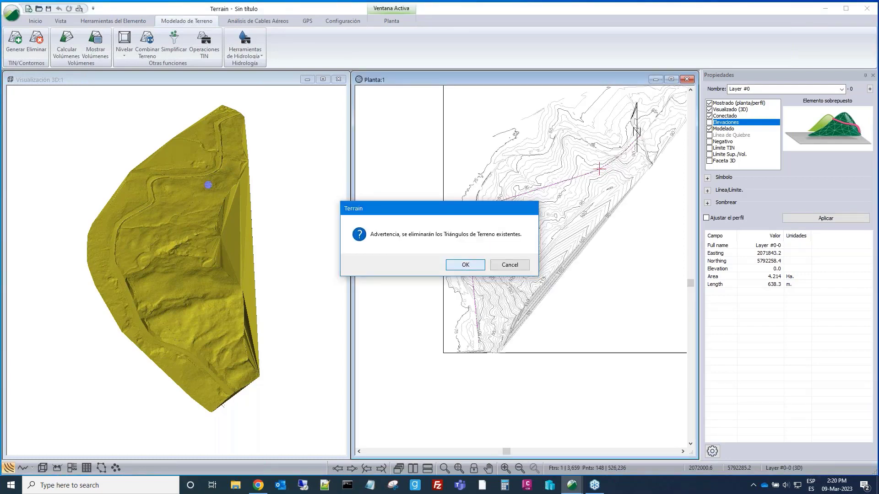
pyautogui.press('Return')
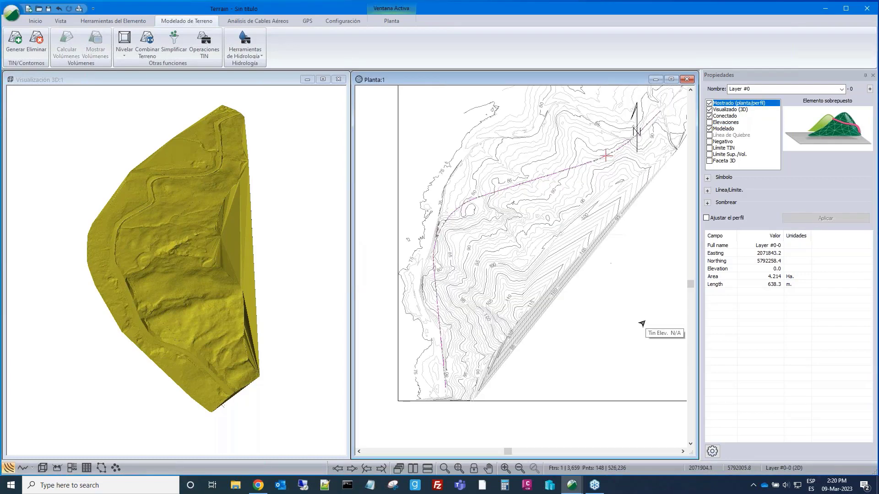
# Reselect the route, Layer #0-0 (2D), from the overlapping elements in the plan view to check its properties.
pyautogui.press('Escape')
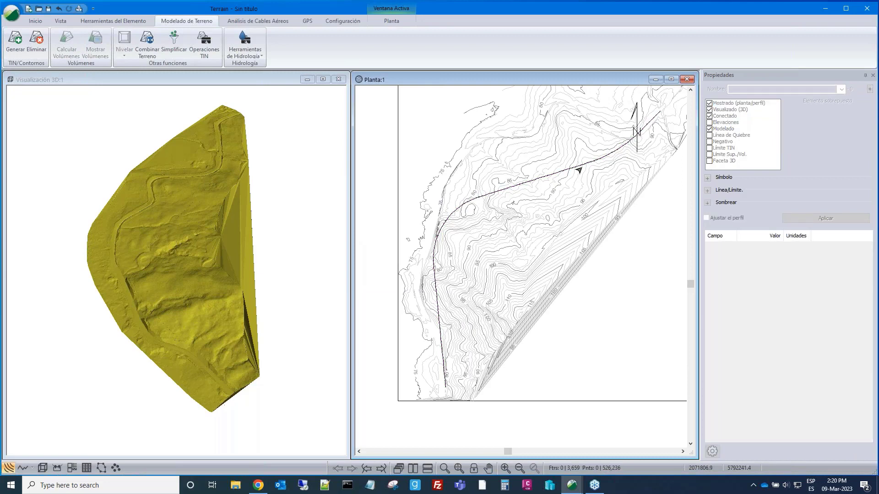
pyautogui.click(581, 160)
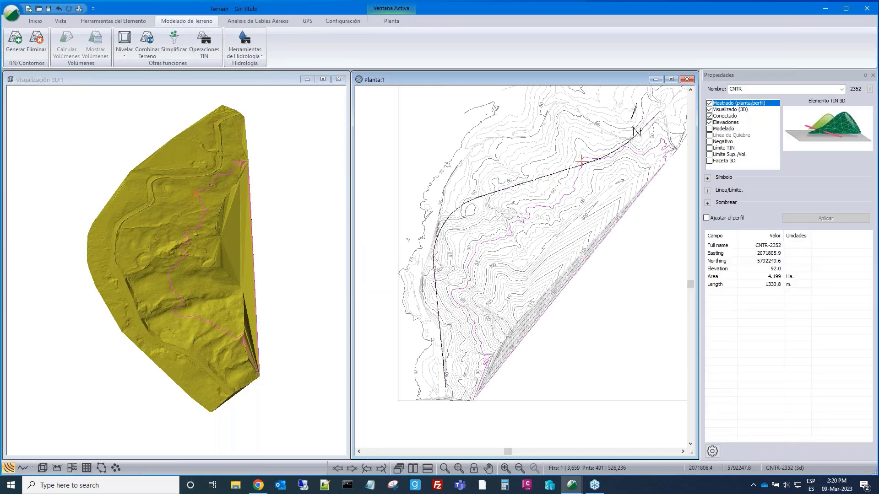
pyautogui.rightClick(571, 171)
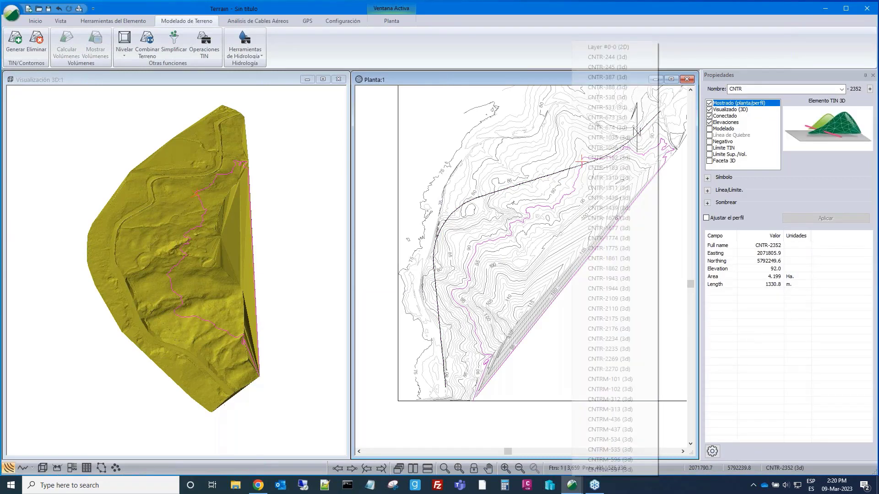
pyautogui.click(601, 47)
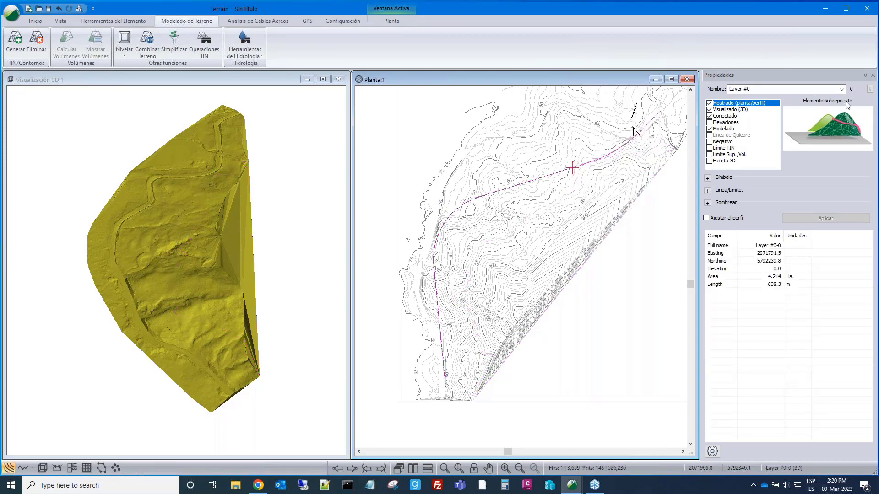
# Turn on the display of elements (Mostrar Elementos) in the 3D view and refresh its 3D display lists.
pyautogui.click(162, 283)
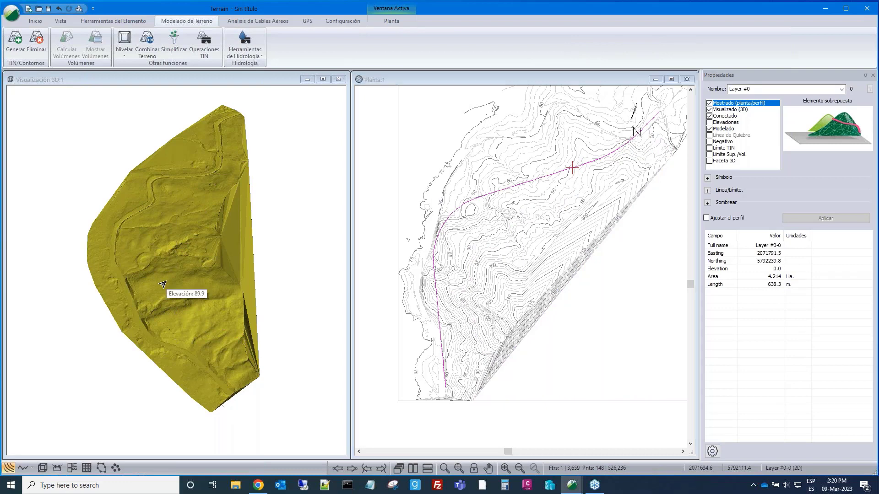
pyautogui.rightClick(165, 280)
pyautogui.click(187, 346)
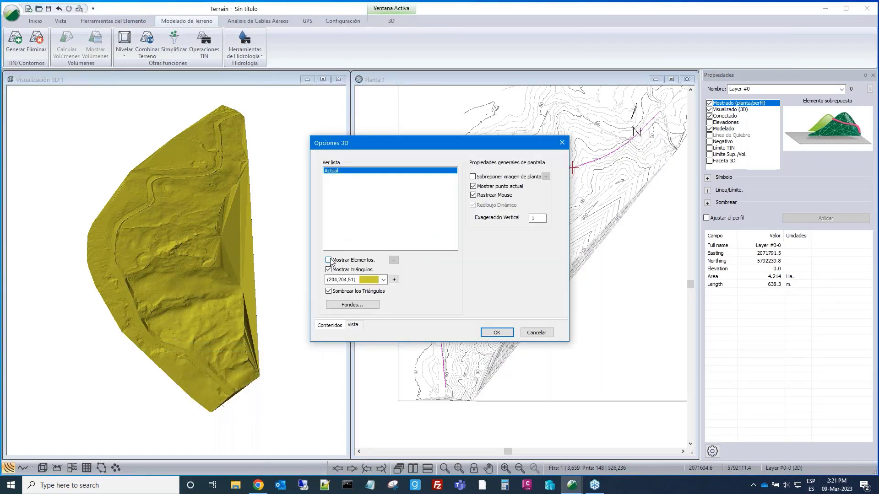
pyautogui.click(496, 333)
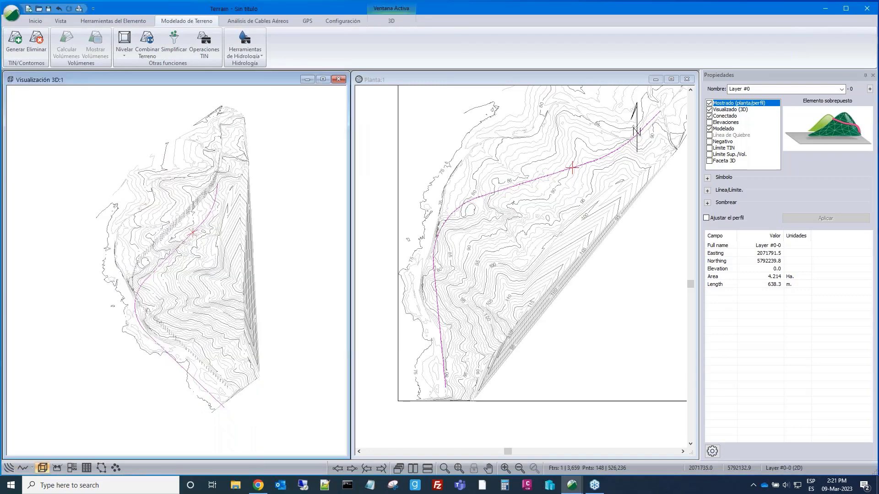
pyautogui.rightClick(206, 246)
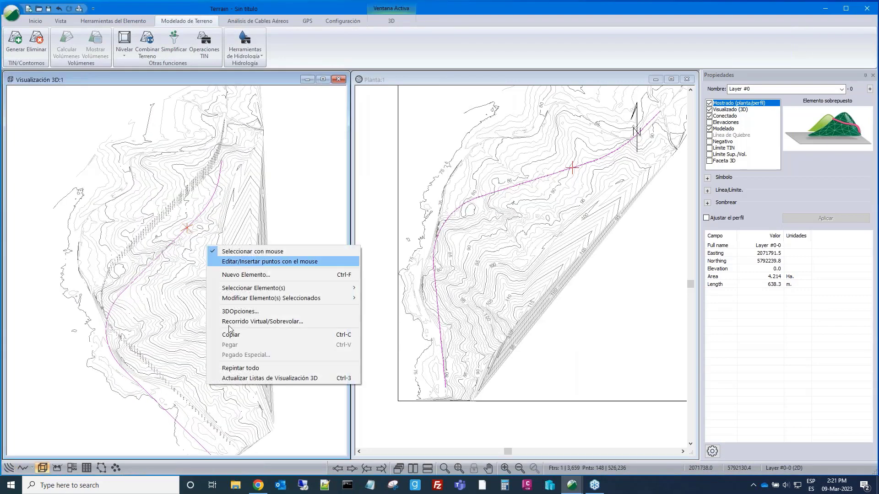
pyautogui.click(247, 379)
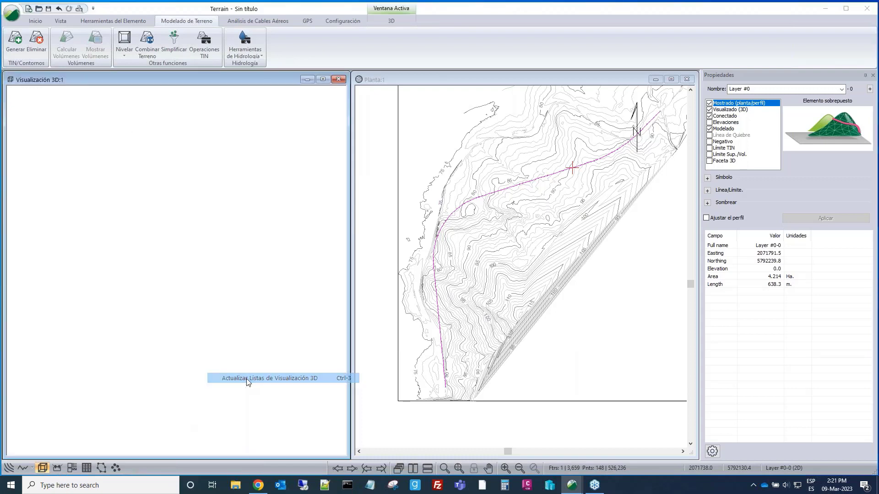
pyautogui.moveTo(177, 291); pyautogui.dragTo(132, 249)
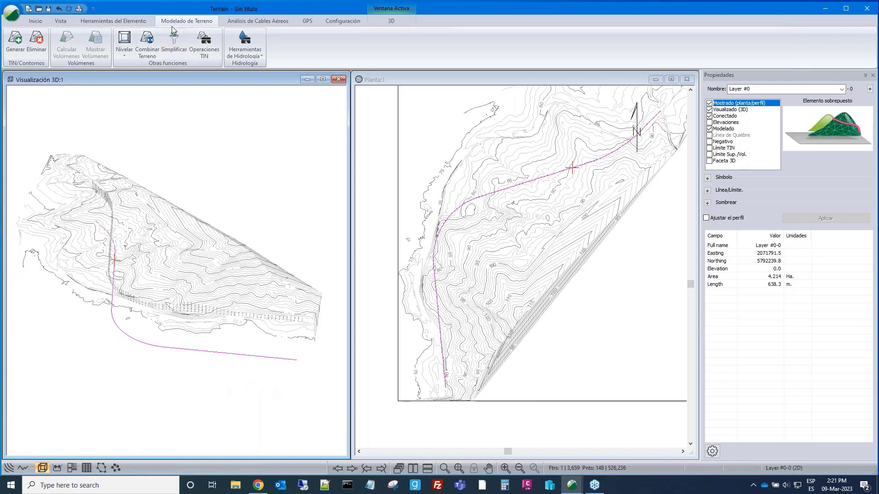
# Regenerate the terrain triangles with all points included, deleting existing contours and leaving both major and minor contours off.
pyautogui.click(14, 40)
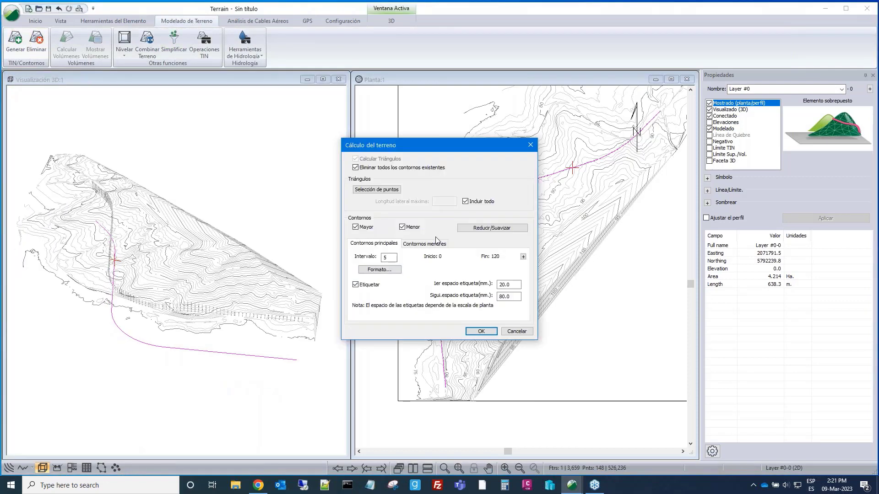
pyautogui.click(402, 227)
pyautogui.click(402, 227)
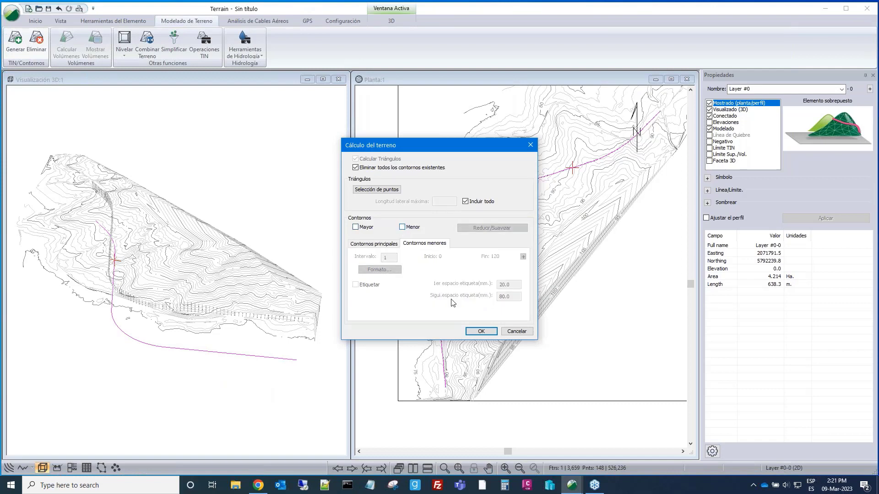
pyautogui.click(481, 331)
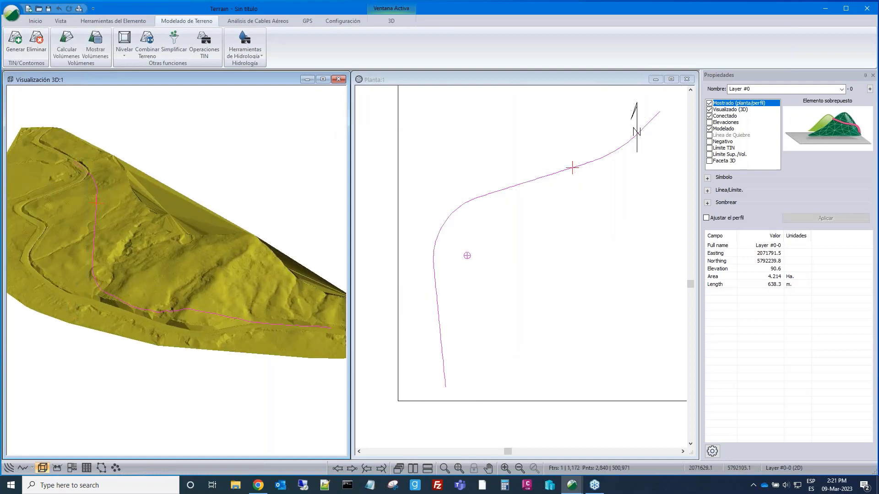
pyautogui.moveTo(133, 257)
pyautogui.mouseDown()
pyautogui.moveTo(167, 259)
pyautogui.moveTo(157, 217)
pyautogui.mouseUp()
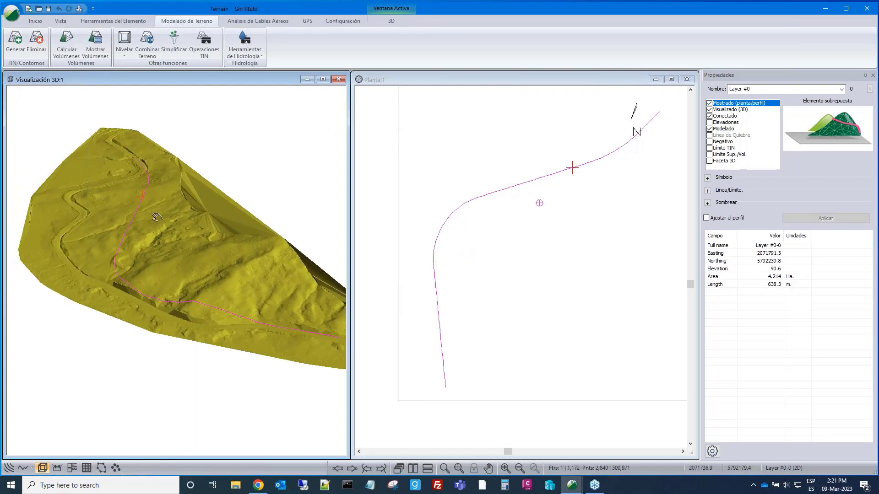
pyautogui.scroll(3, 183, 228)
pyautogui.moveTo(198, 241)
pyautogui.mouseDown()
pyautogui.moveTo(224, 251)
pyautogui.moveTo(158, 279)
pyautogui.moveTo(147, 261)
pyautogui.mouseUp()
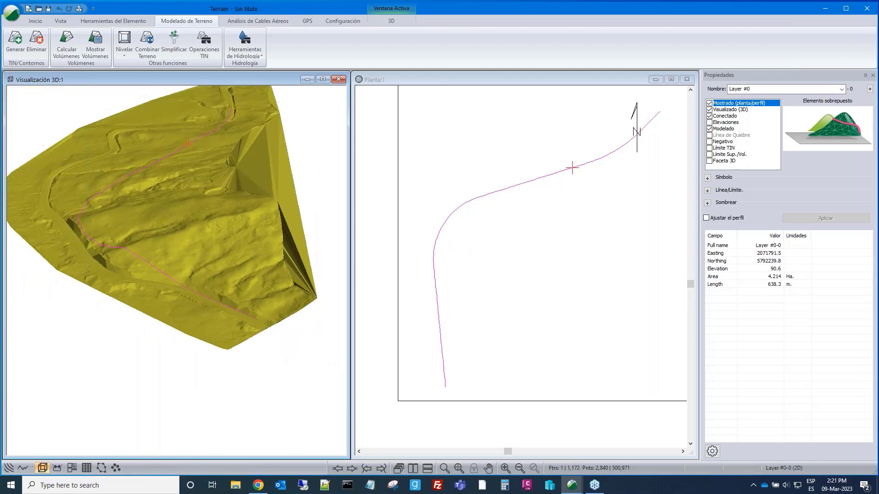
# Set the route line Layer #0-0 to type 5 - grueso (medio) and colour azul, and apply the changes.
pyautogui.click(461, 154)
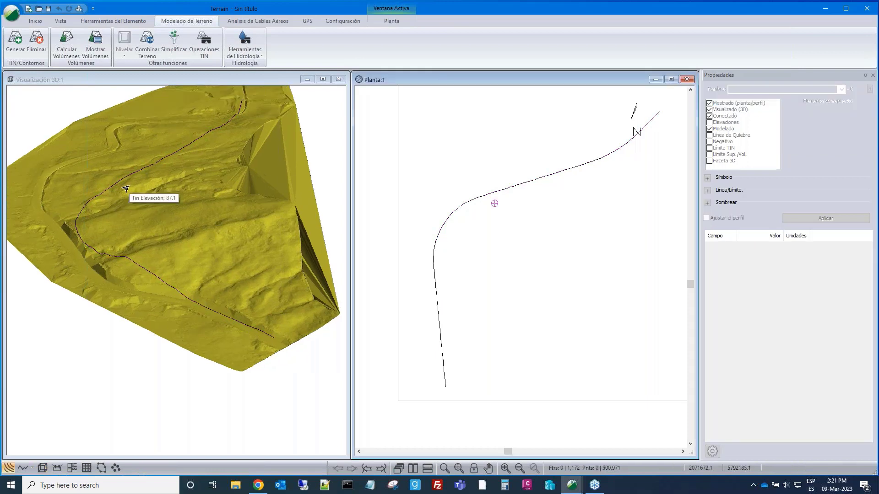
pyautogui.click(517, 186)
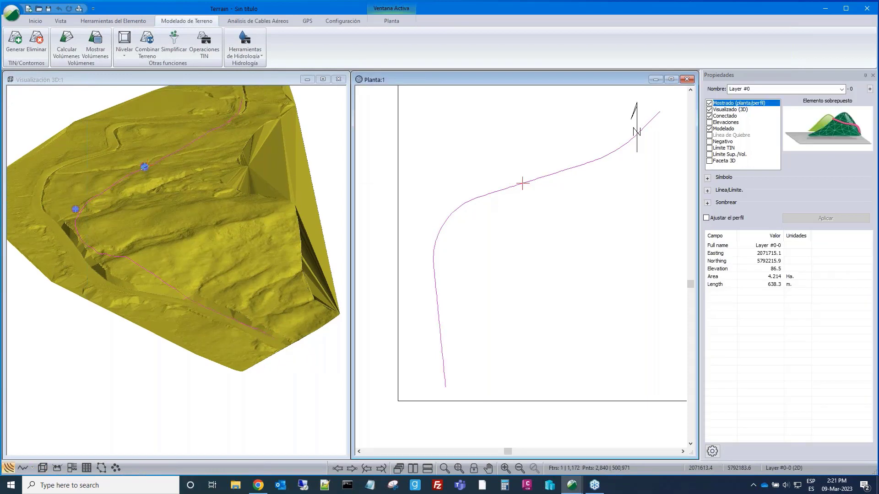
pyautogui.click(707, 190)
pyautogui.click(853, 199)
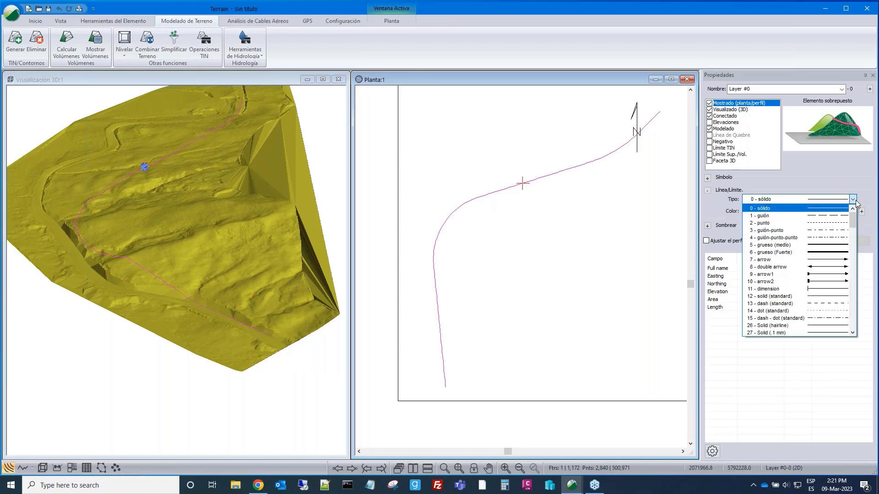
pyautogui.click(845, 247)
pyautogui.click(853, 211)
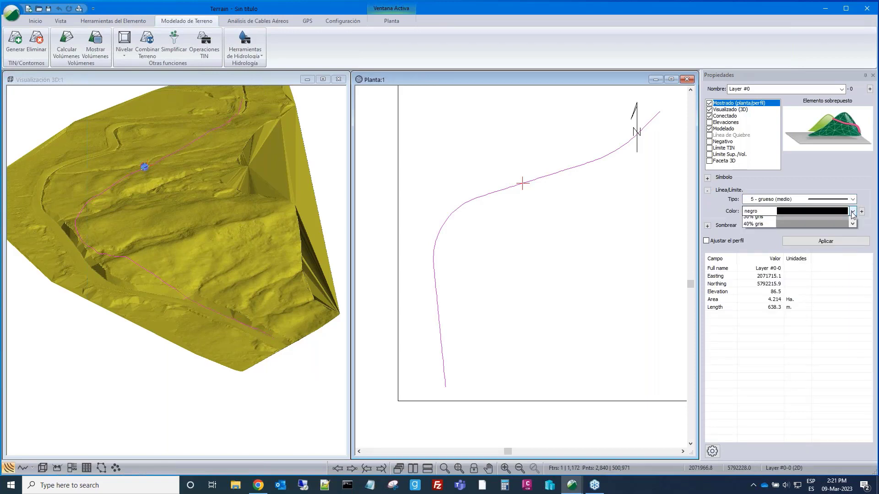
pyautogui.click(831, 301)
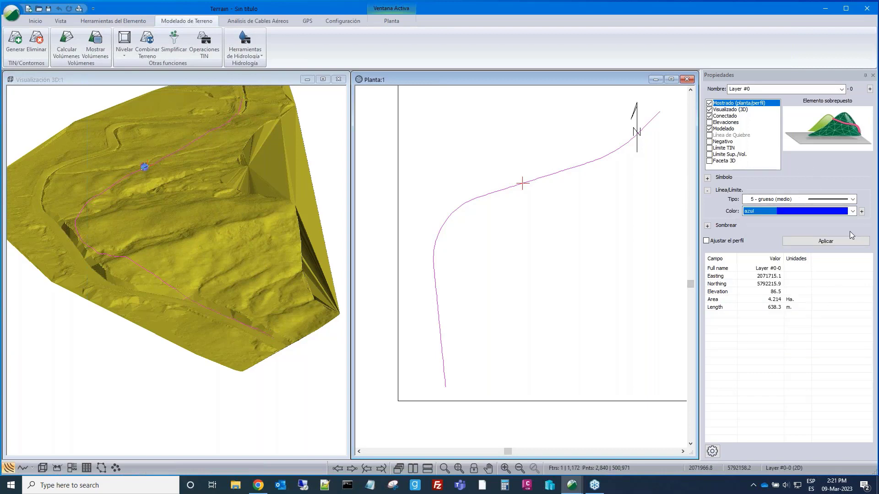
pyautogui.click(827, 242)
pyautogui.click(651, 266)
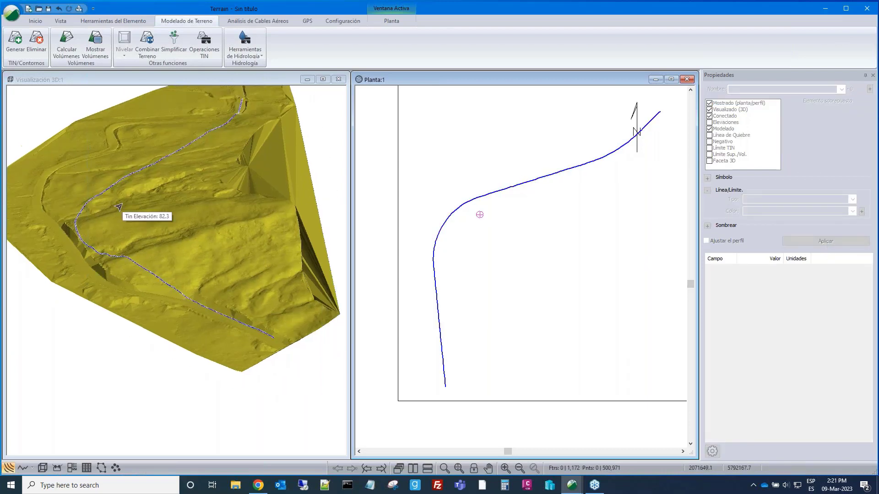
# Examine how the blue route follows the terrain surface in 3D and where it lies in the plan view.
pyautogui.click(180, 278)
pyautogui.moveTo(180, 278); pyautogui.dragTo(213, 311)
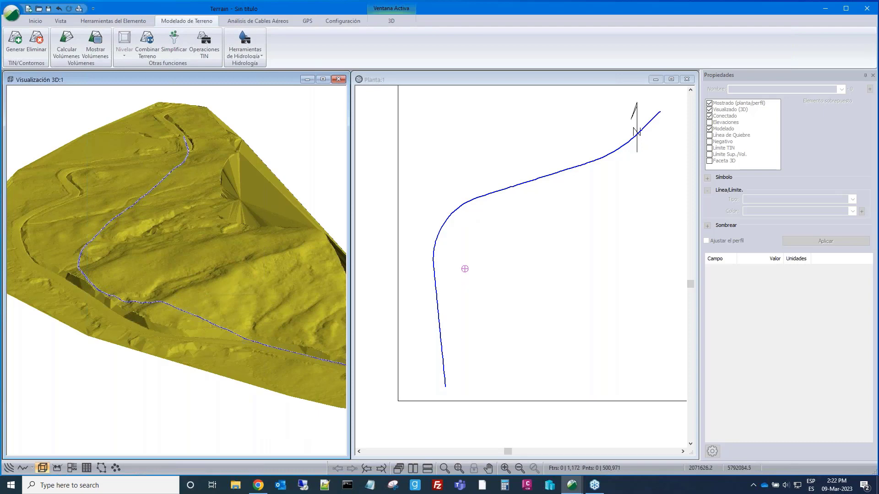
pyautogui.moveTo(191, 283); pyautogui.dragTo(170, 273, button='middle')
pyautogui.moveTo(170, 273); pyautogui.dragTo(183, 256)
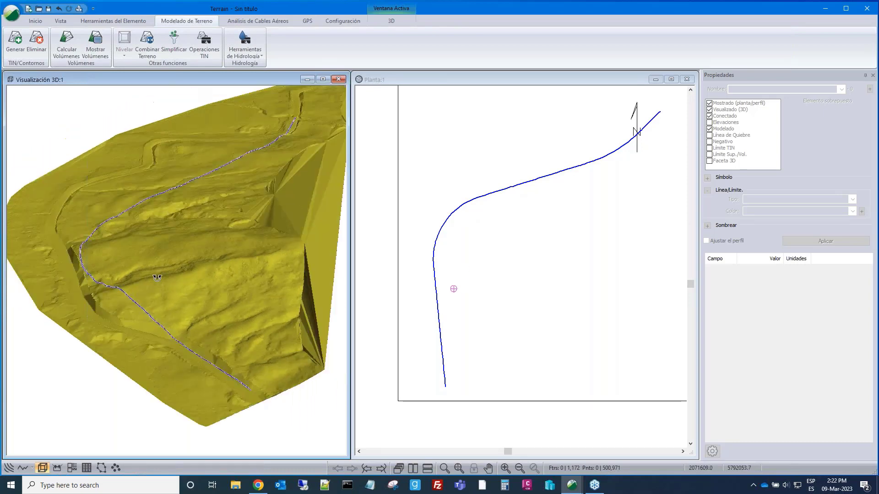
pyautogui.scroll(-1, 505, 226)
pyautogui.scroll(-1, 504, 225)
pyautogui.moveTo(504, 226); pyautogui.dragTo(457, 255, button='middle')
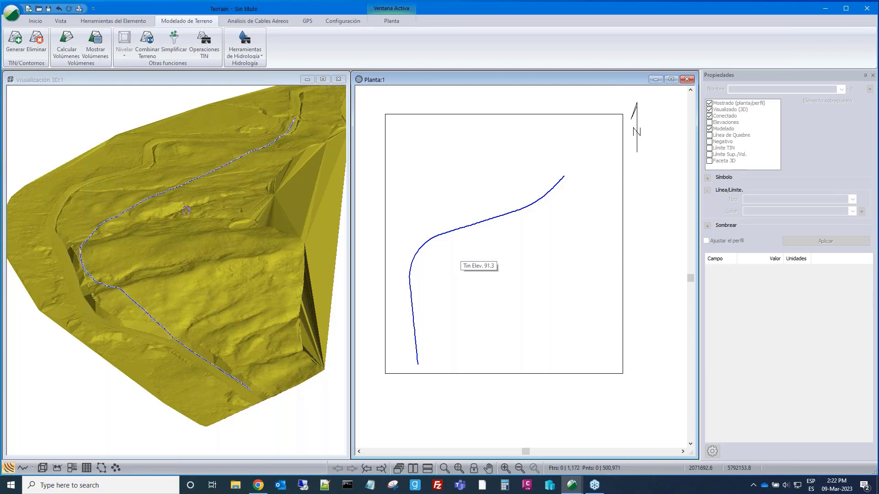
# Start a new blank terrain, discarding the changes to the current one.
pyautogui.click(573, 486)
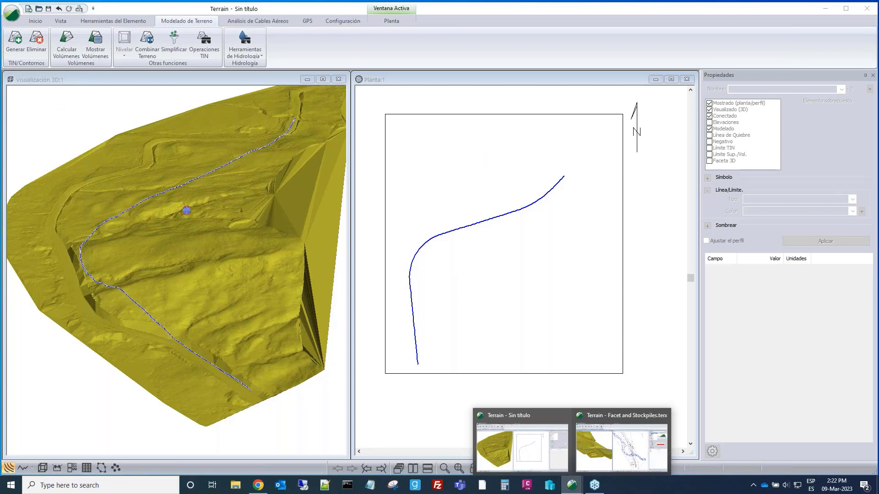
pyautogui.click(11, 13)
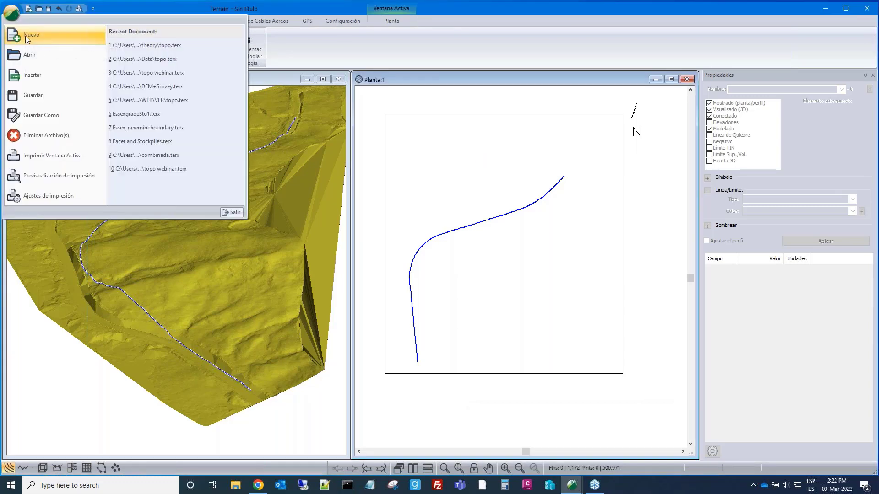
pyautogui.press('Escape')
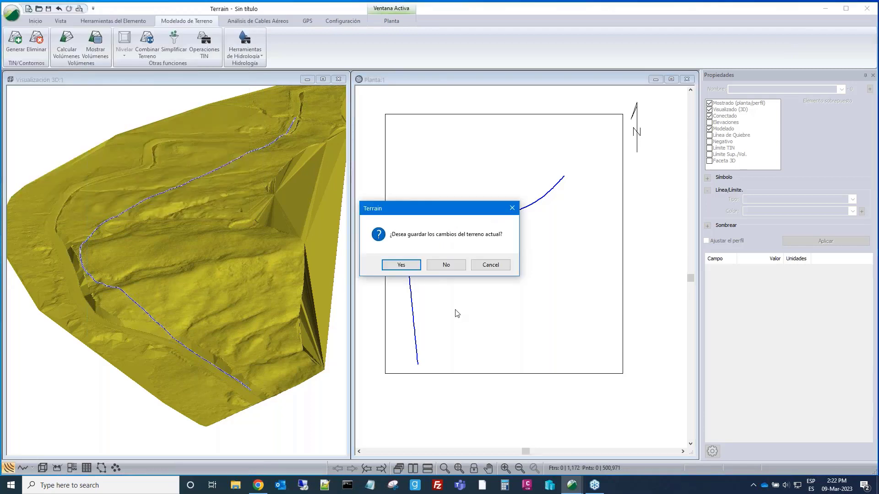
pyautogui.click(446, 264)
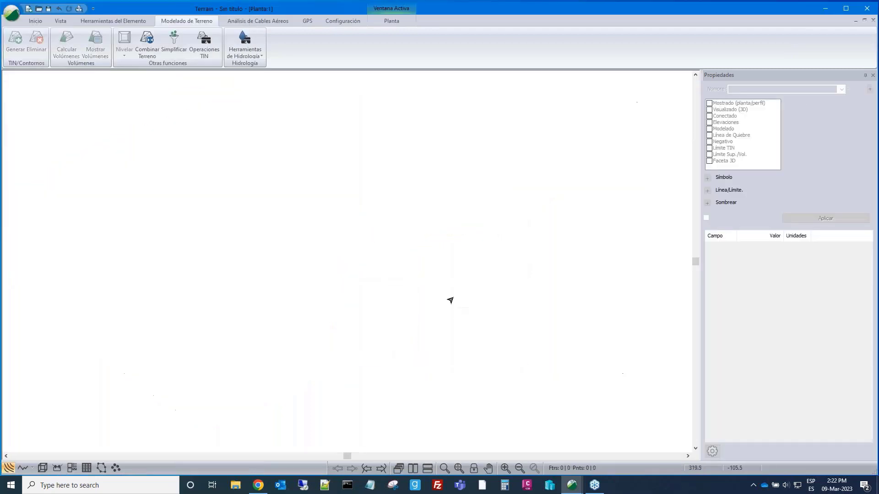
pyautogui.click(34, 20)
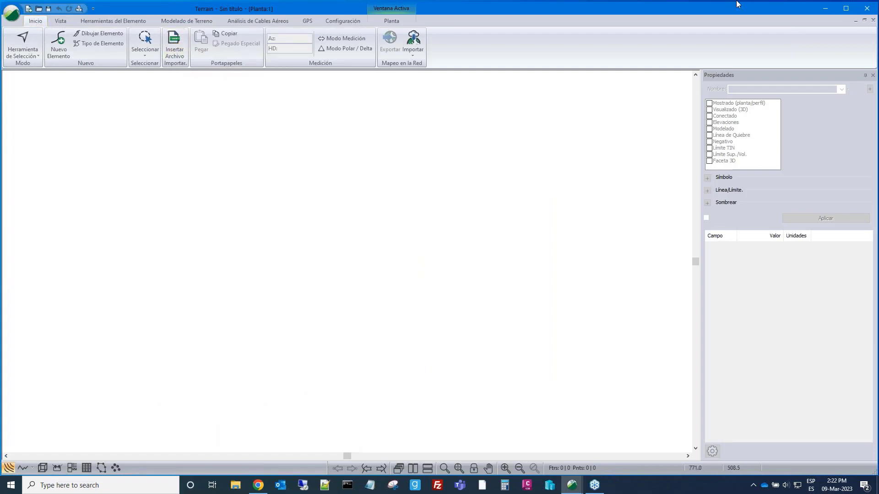
# Open All_topo.csv from the desktop's WEB\Data folder in Notepad++ to examine the format of its survey points.
pyautogui.click(822, 8)
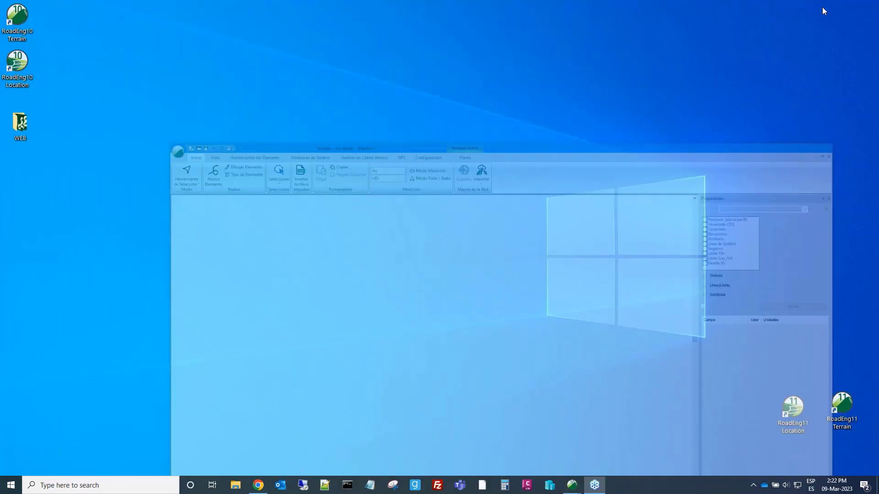
pyautogui.doubleClick(21, 121)
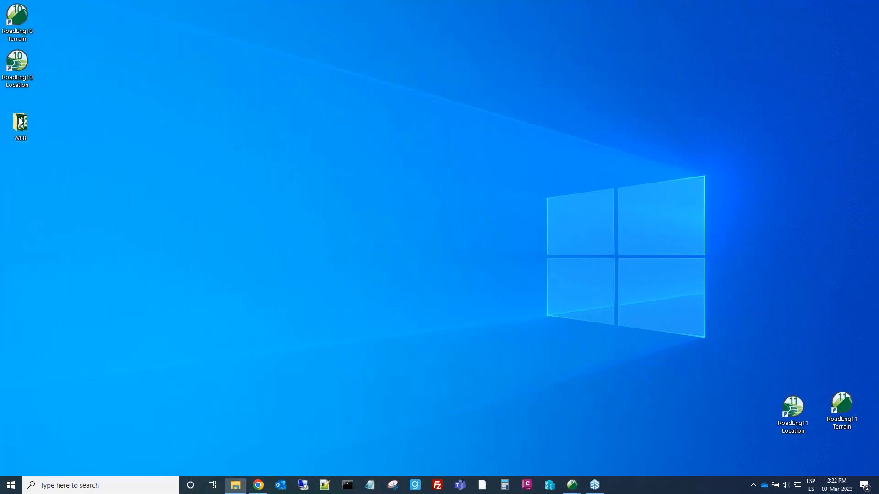
pyautogui.doubleClick(144, 62)
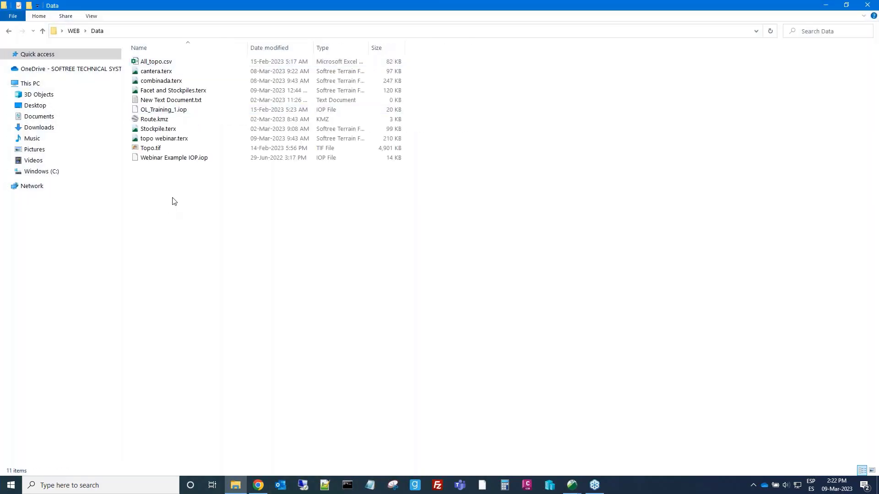
pyautogui.click(163, 63)
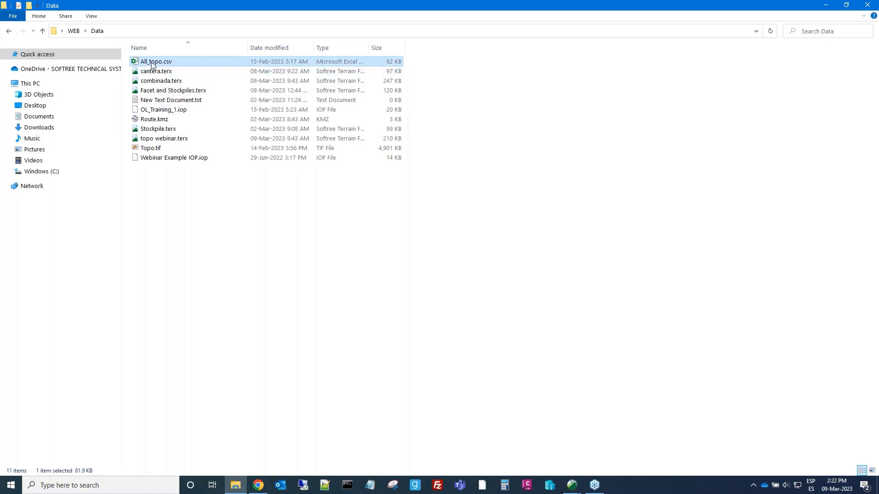
pyautogui.rightClick(152, 64)
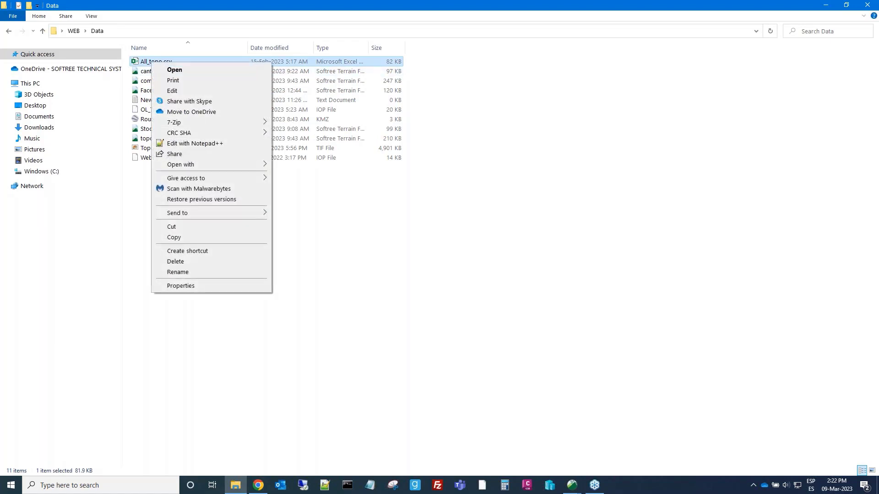
pyautogui.click(174, 146)
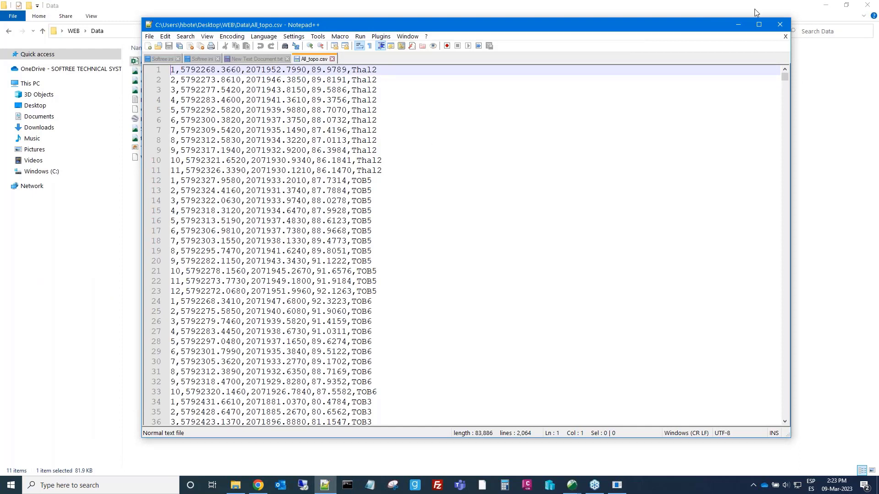
# Put the survey file away, decline the Notepad++ update, and switch back to the blank terrain in RoadEng Terrain.
pyautogui.click(738, 26)
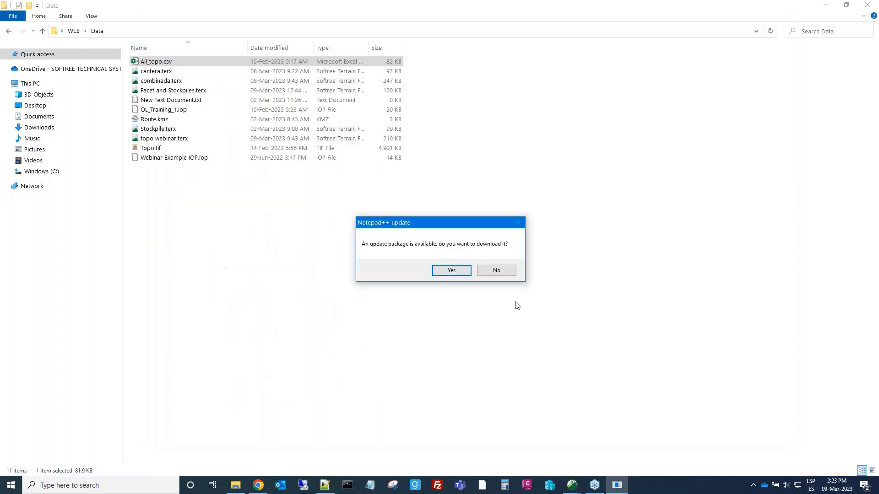
pyautogui.click(497, 271)
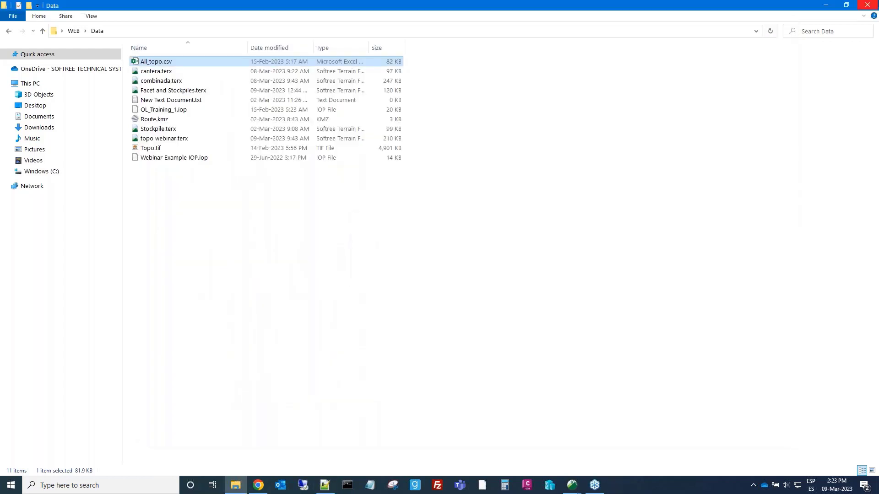
pyautogui.click(825, 8)
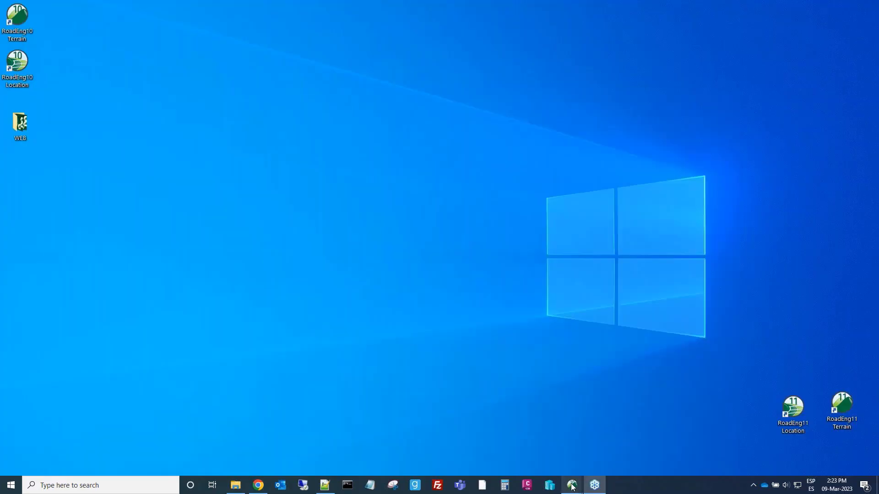
pyautogui.click(571, 484)
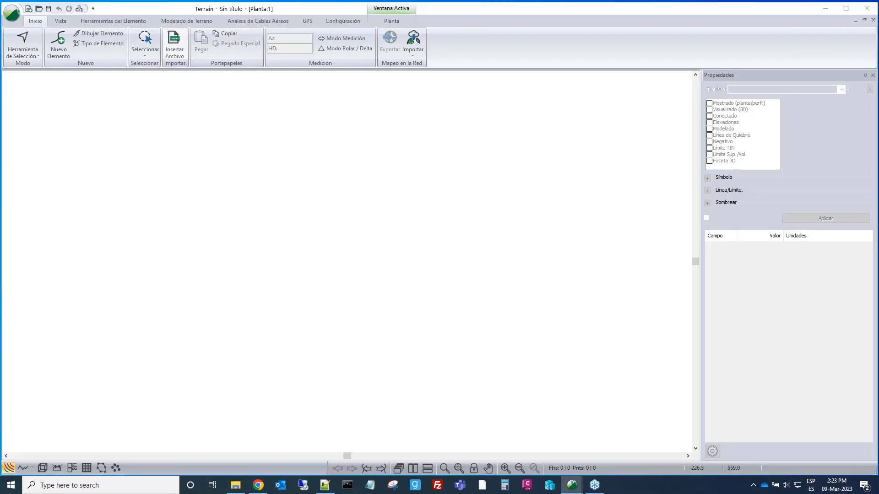
# Insert the survey file All_topo.csv from the desktop's WEB\Data folder into the blank terrain.
pyautogui.click(174, 45)
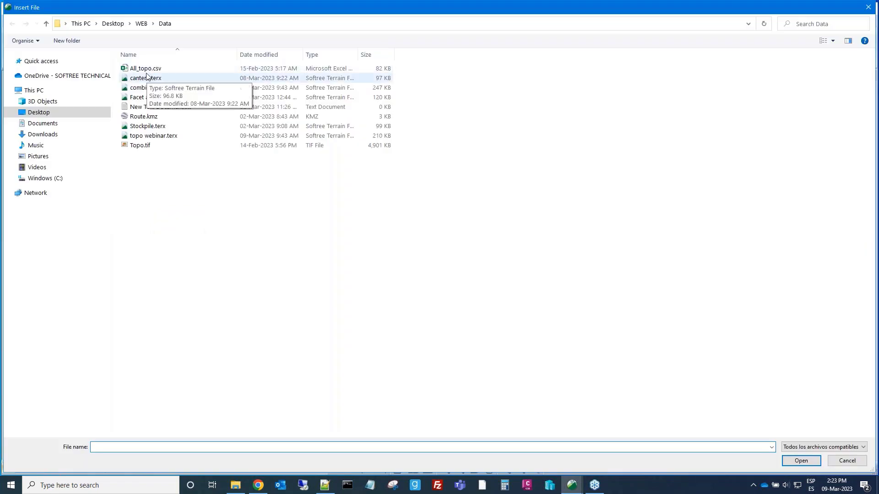
pyautogui.click(156, 69)
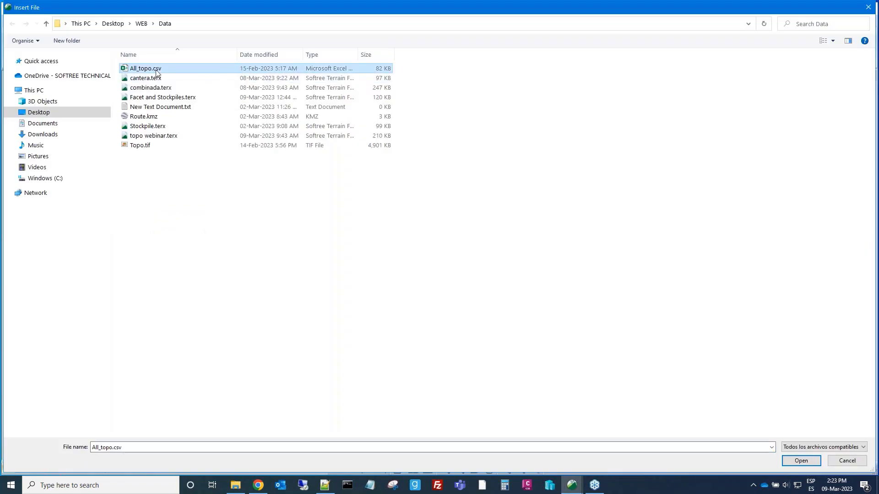
pyautogui.click(801, 461)
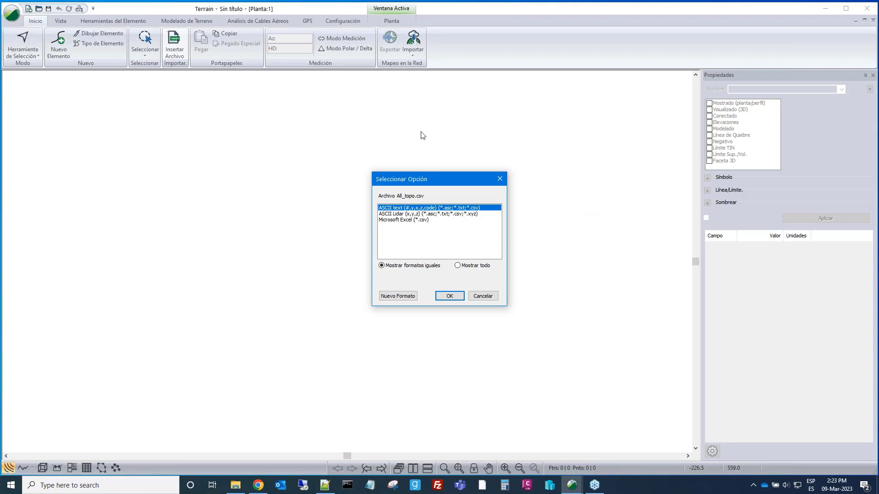
# Load the import format file OL_Training_1.iop from the desktop's WEB\Data folder into the import options.
pyautogui.click(397, 296)
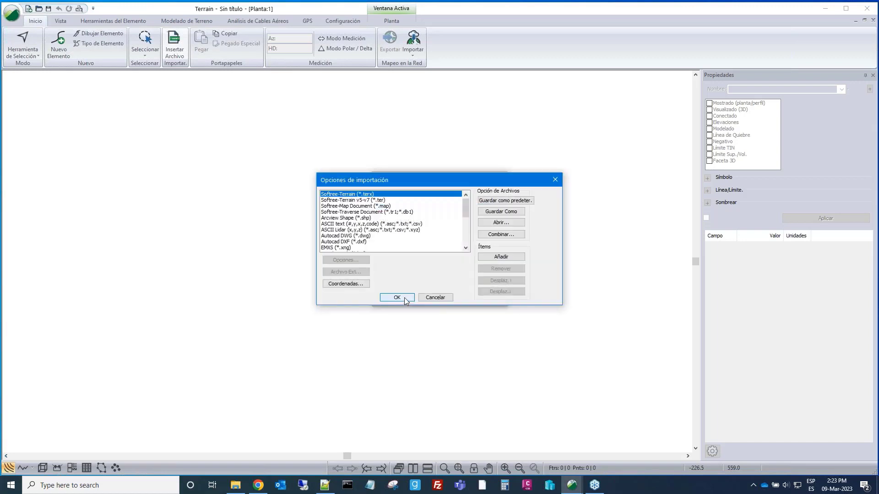
pyautogui.click(489, 224)
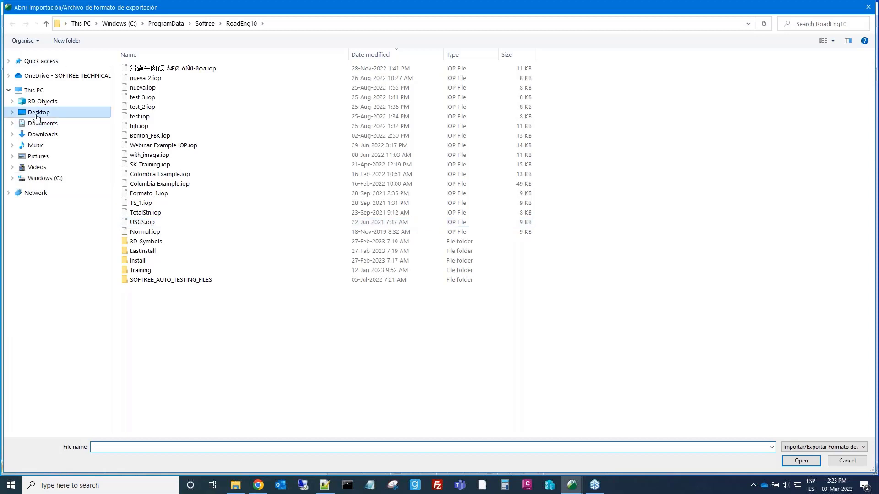
pyautogui.click(37, 114)
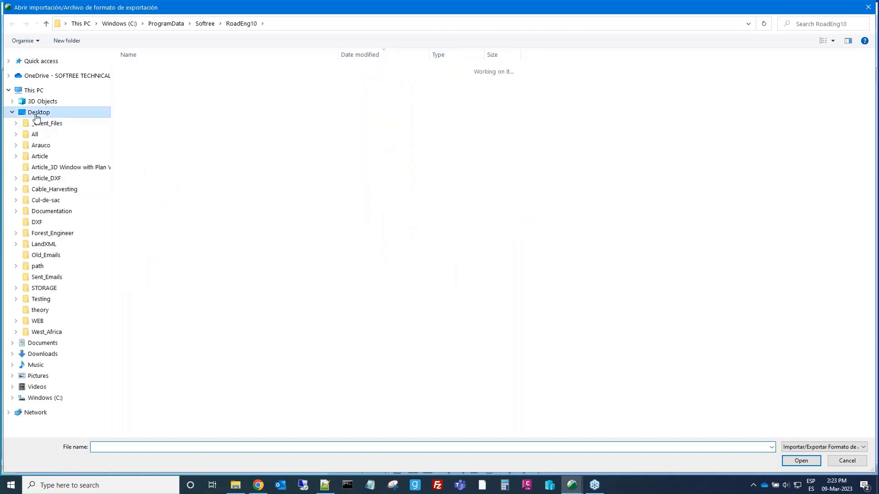
pyautogui.click(136, 70)
pyautogui.doubleClick(137, 69)
pyautogui.doubleClick(137, 69)
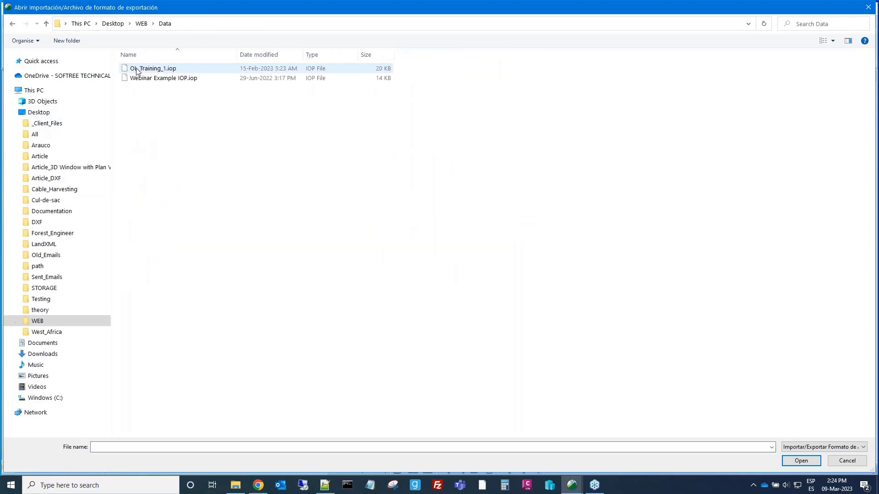
pyautogui.click(163, 69)
pyautogui.click(801, 461)
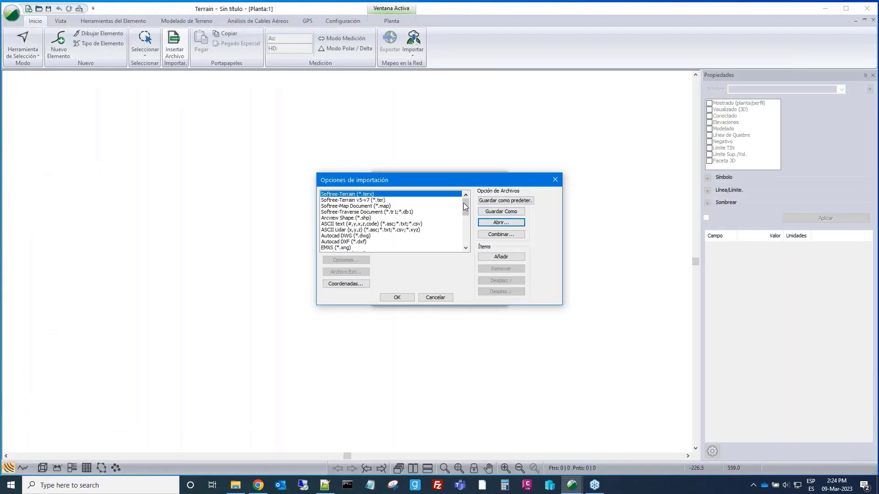
# Choose the OL_Training_1 format for importing All_topo.csv and open its import options.
pyautogui.moveTo(465, 206); pyautogui.dragTo(469, 243)
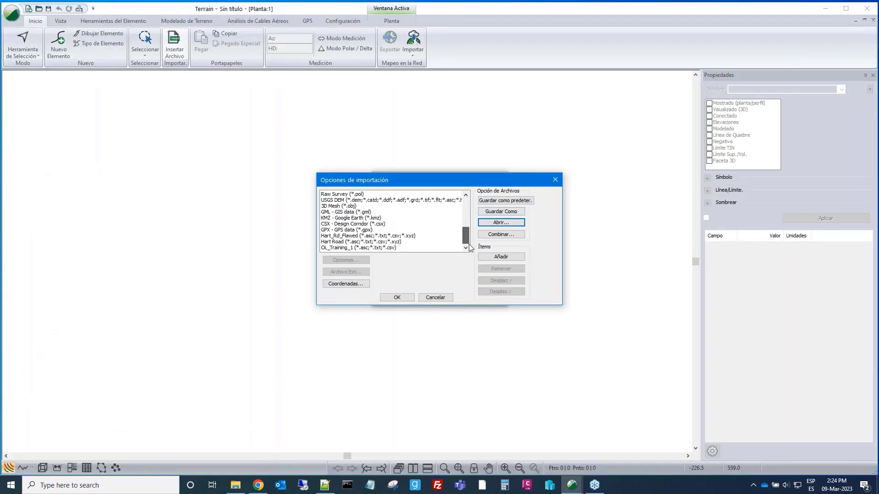
pyautogui.click(354, 248)
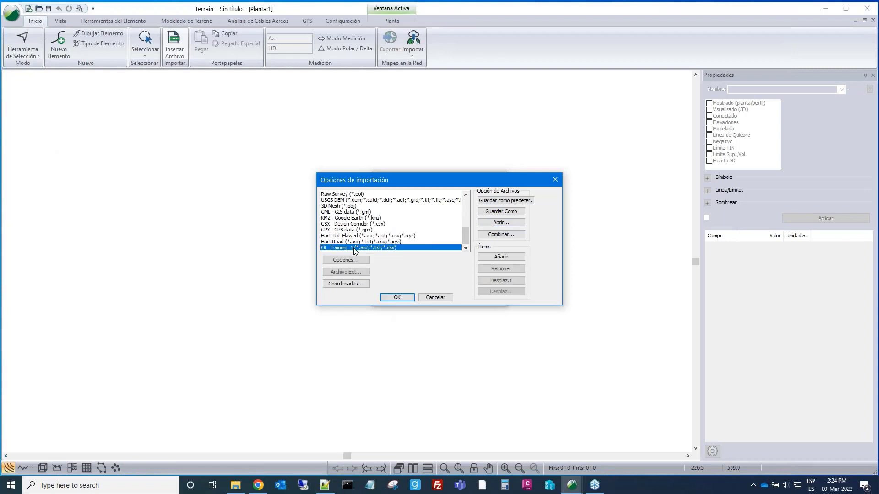
pyautogui.click(397, 298)
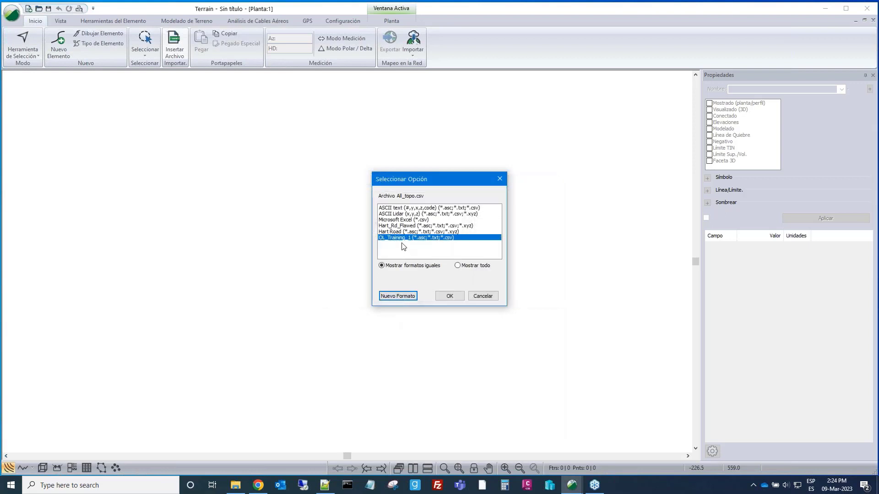
pyautogui.click(444, 296)
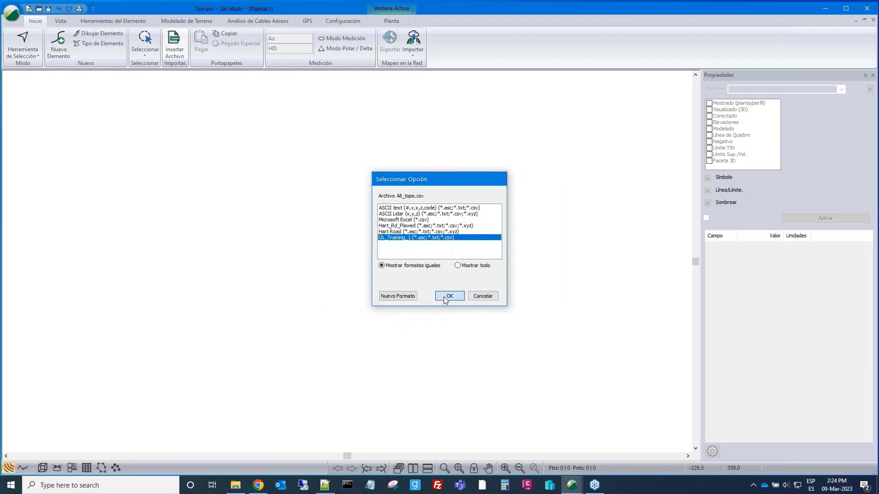
# Test how the import format reads the first six survey records, and review its point selection and projection settings.
pyautogui.moveTo(494, 131); pyautogui.dragTo(505, 114)
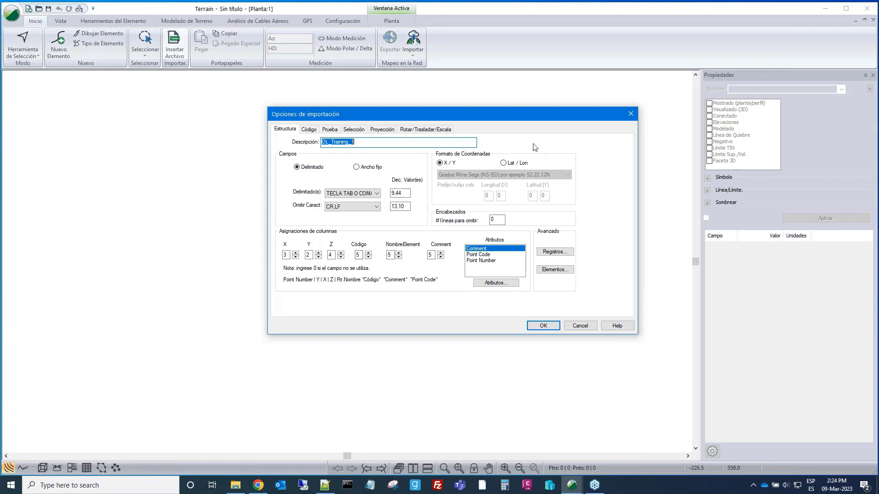
pyautogui.click(328, 131)
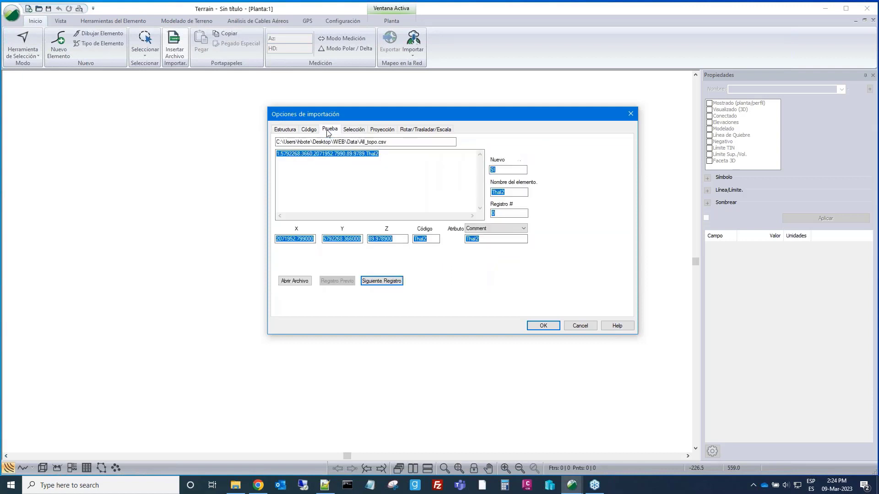
pyautogui.click(379, 281)
pyautogui.click(379, 281)
pyautogui.click(379, 281)
pyautogui.click(379, 281)
pyautogui.click(379, 281)
pyautogui.click(379, 281)
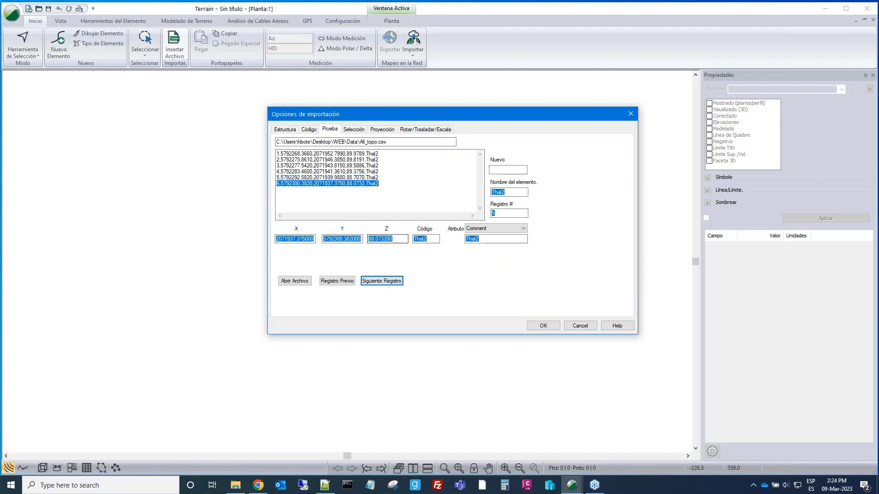
pyautogui.click(353, 129)
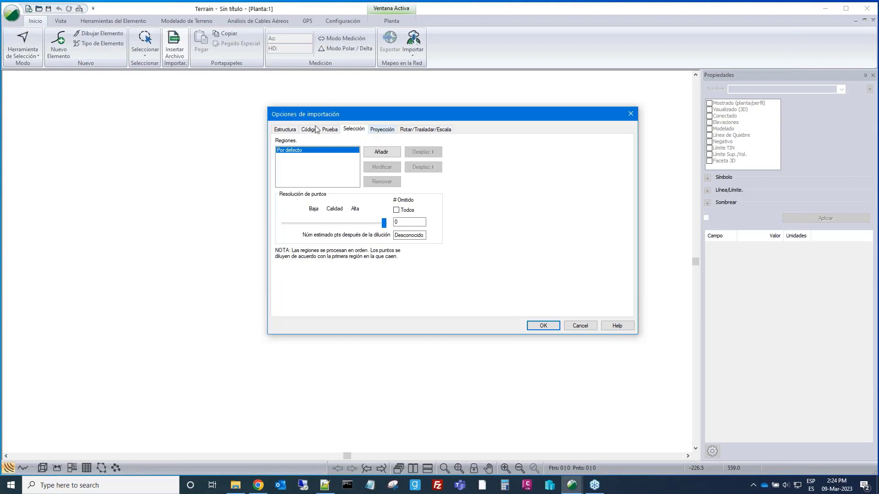
pyautogui.click(380, 131)
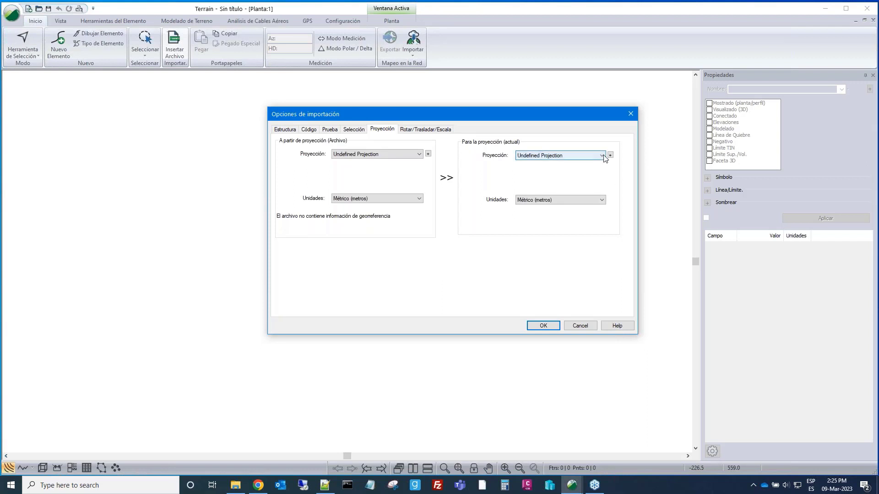
# Examine the code properties that the import format assigns to CL*, TOB*, R*, B* and Hub*.
pyautogui.click(306, 132)
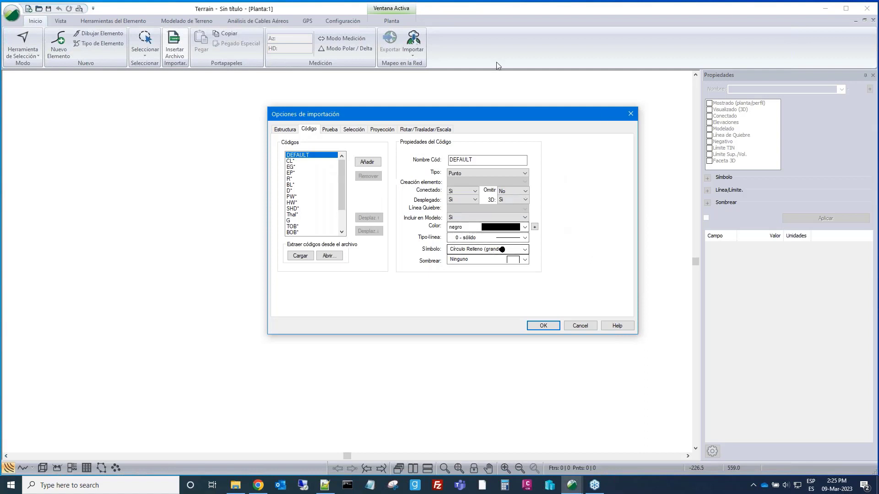
pyautogui.click(290, 162)
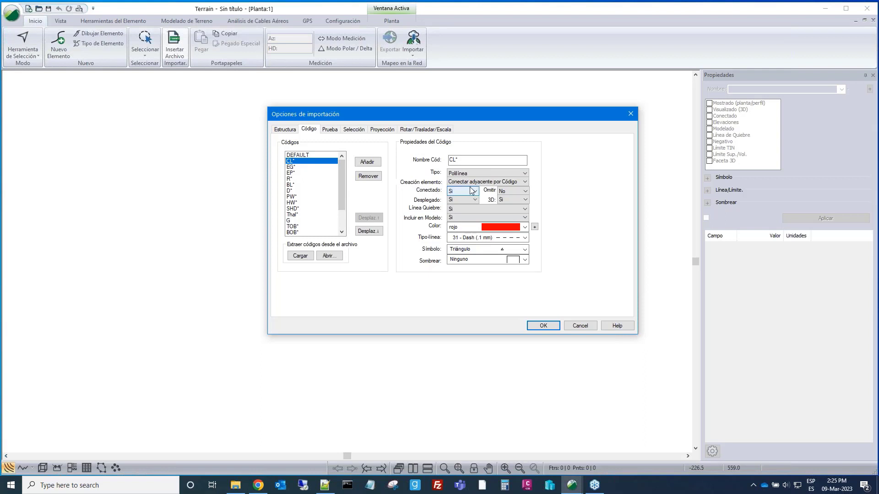
pyautogui.click(451, 161)
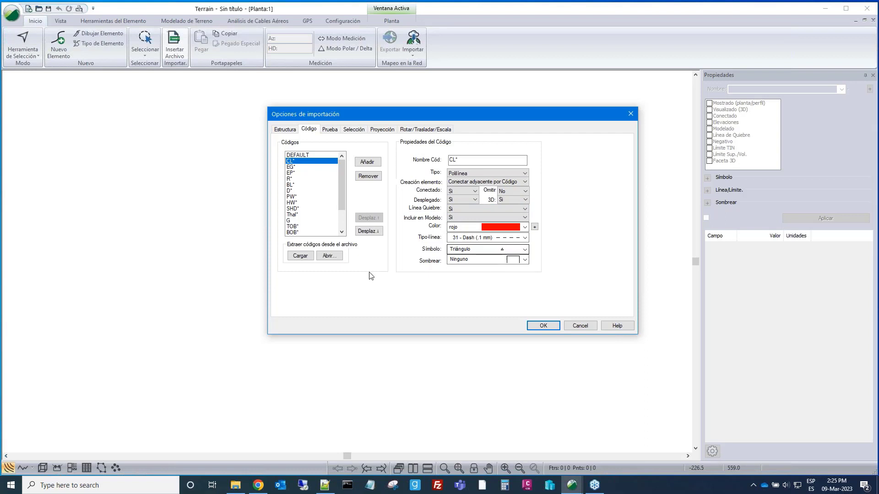
pyautogui.click(292, 227)
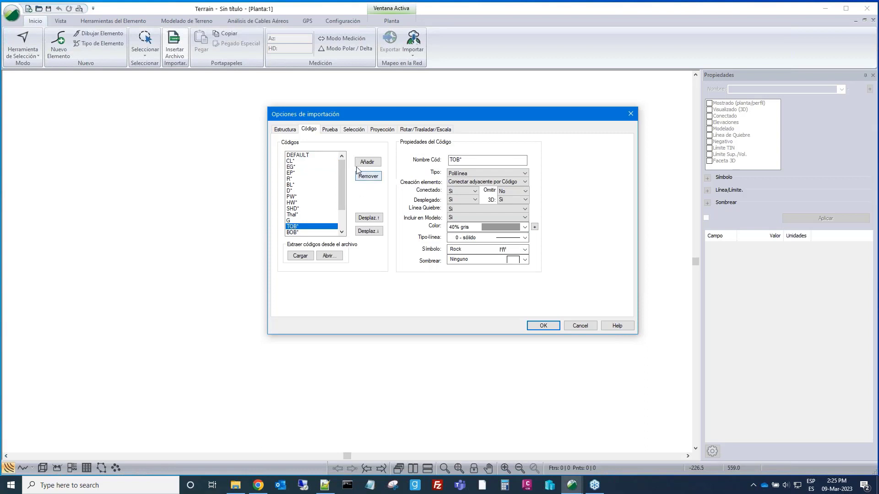
pyautogui.moveTo(342, 171)
pyautogui.mouseDown()
pyautogui.moveTo(342, 207)
pyautogui.moveTo(344, 186)
pyautogui.mouseUp()
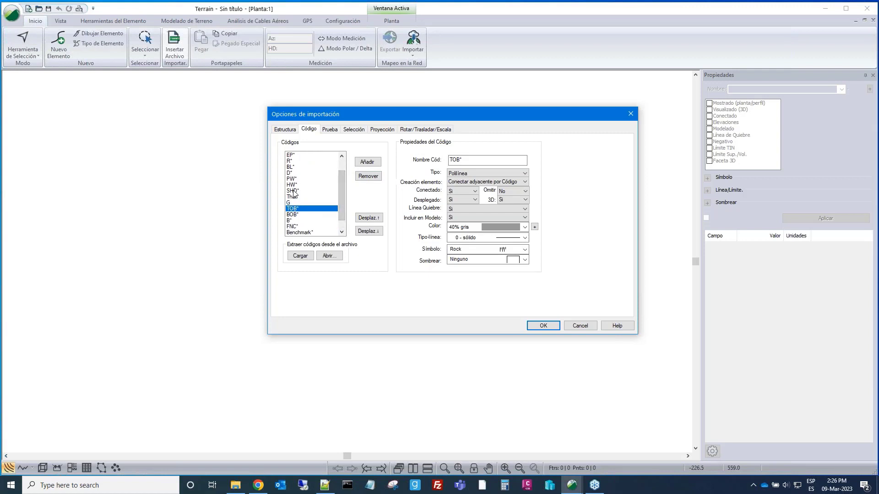
pyautogui.click(289, 161)
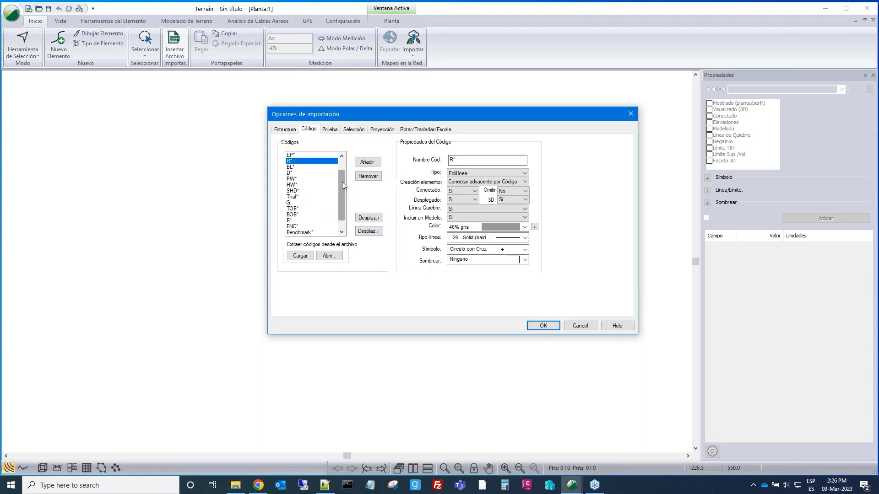
pyautogui.moveTo(343, 182); pyautogui.dragTo(341, 194)
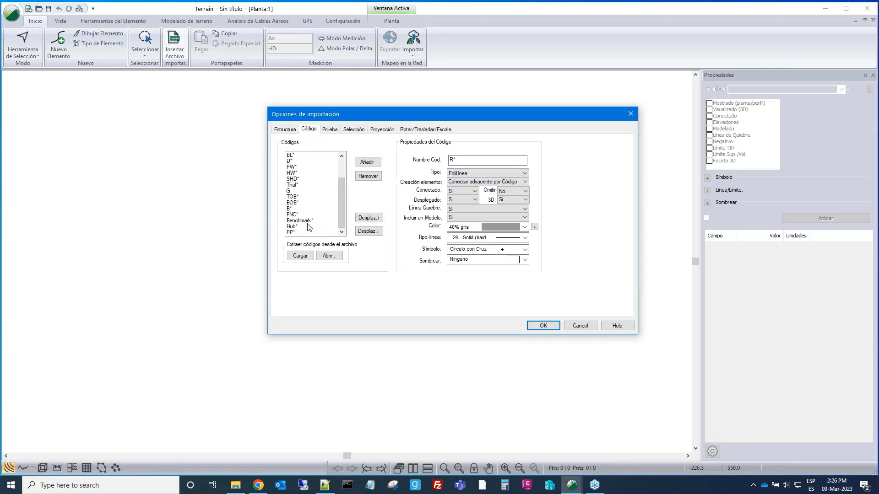
pyautogui.click(291, 209)
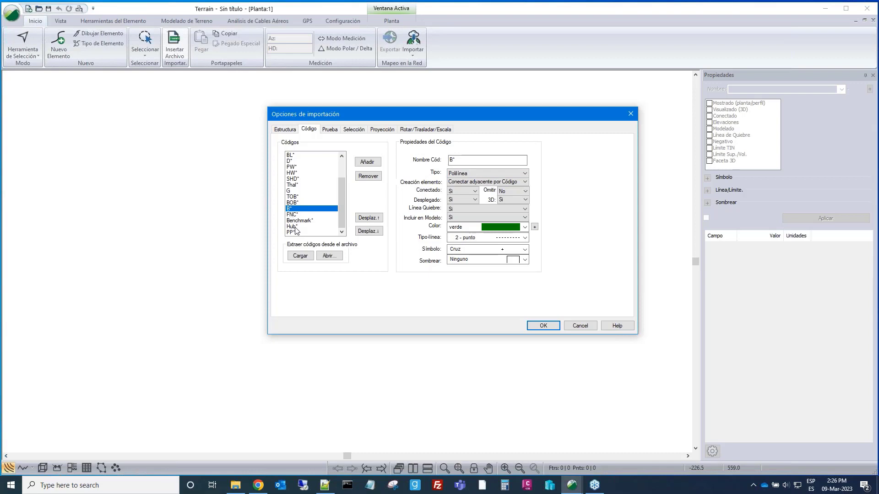
pyautogui.click(296, 228)
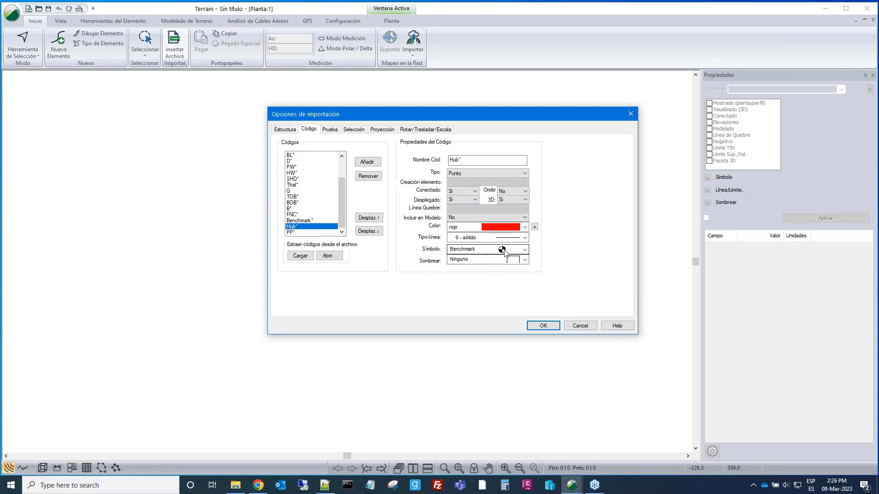
# Import the survey points with the current options and deselect the imported elements.
pyautogui.click(543, 326)
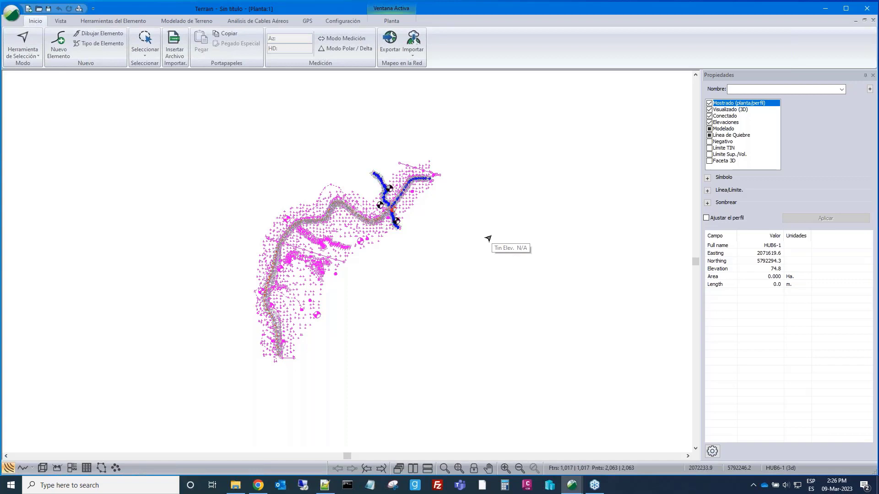
pyautogui.click(488, 238)
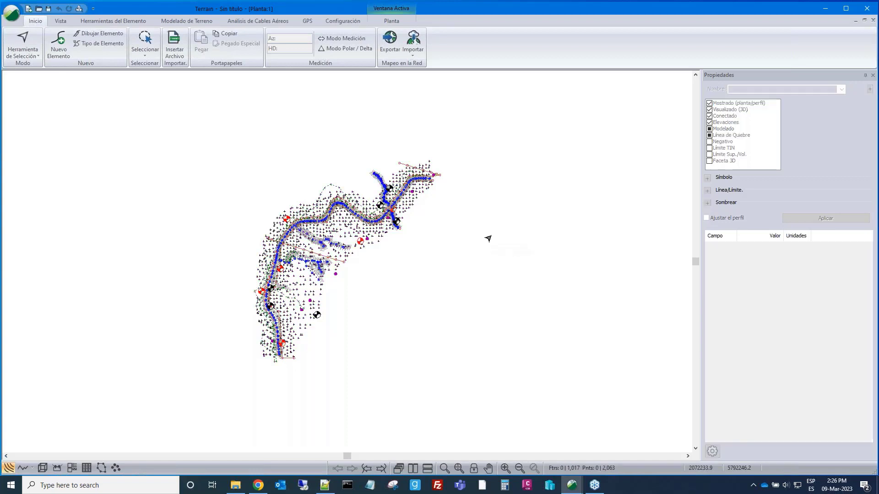
# Examine the imported survey points and lines up close in the plan view and select the CL1 centreline.
pyautogui.scroll(2, 341, 213)
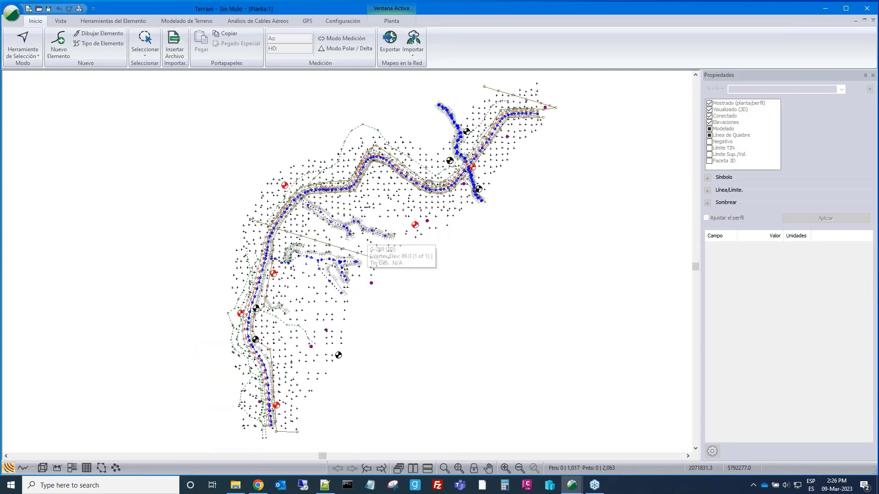
pyautogui.scroll(5, 348, 206)
pyautogui.scroll(-3, 375, 172)
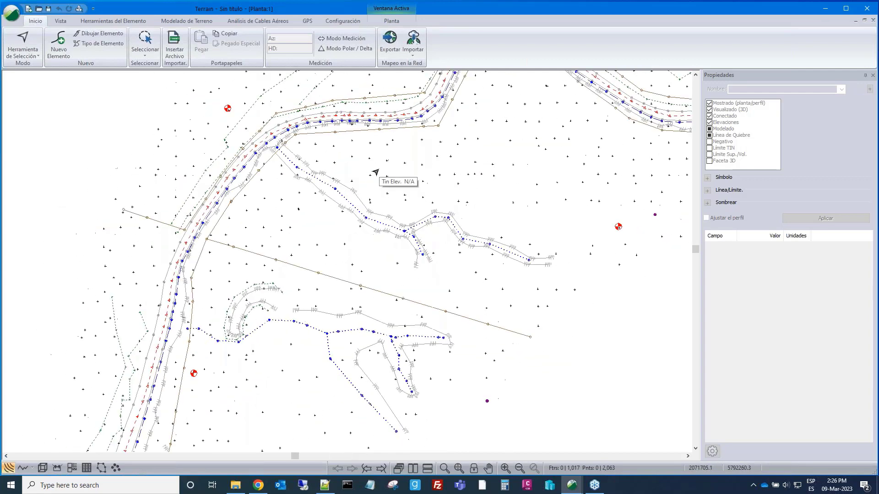
pyautogui.scroll(-1, 375, 172)
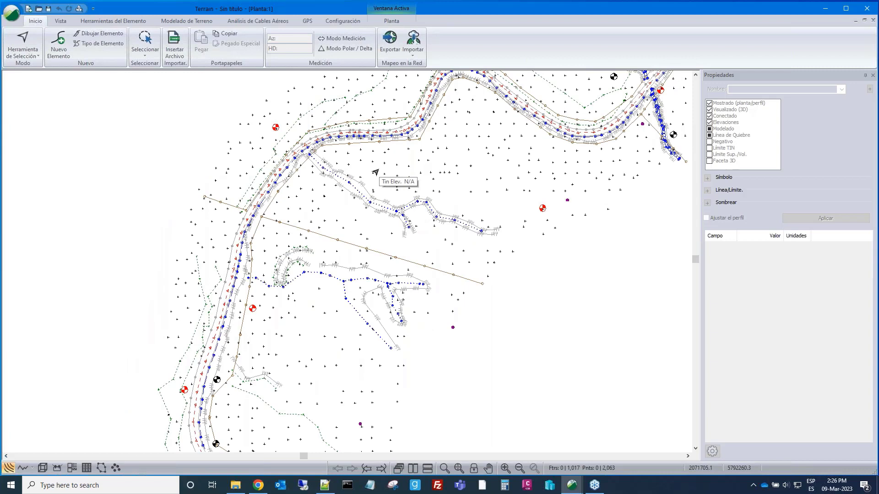
pyautogui.scroll(-1, 375, 172)
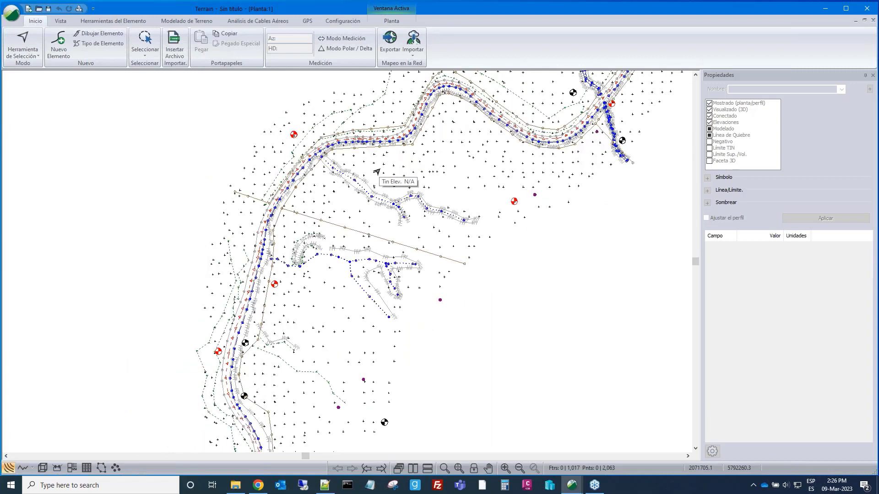
pyautogui.scroll(2, 357, 142)
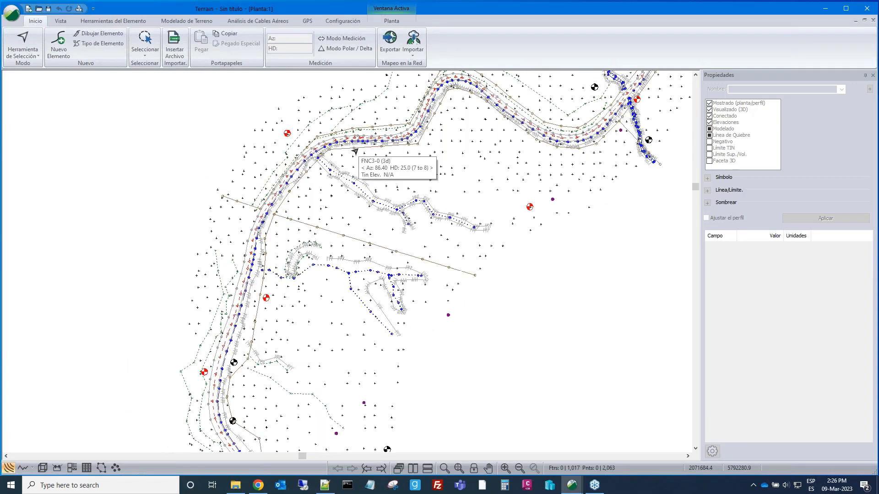
pyautogui.scroll(3, 359, 160)
pyautogui.moveTo(413, 189); pyautogui.dragTo(555, 178, button='middle')
pyautogui.scroll(2, 301, 238)
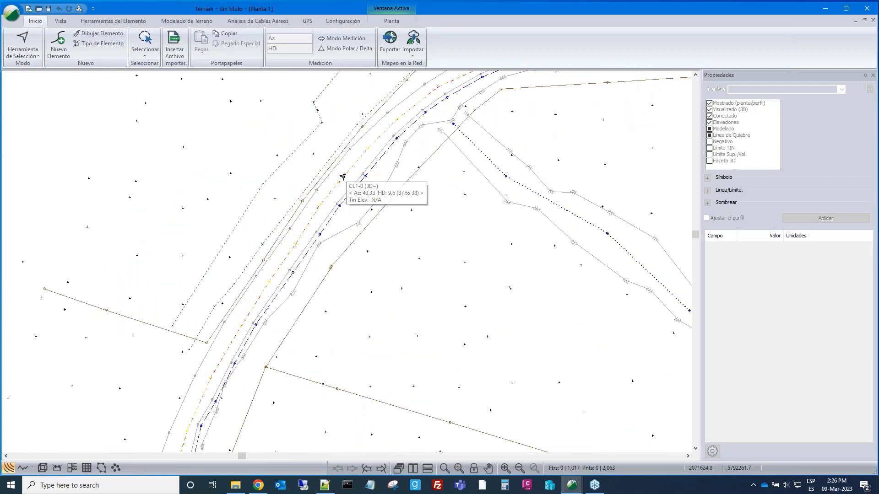
pyautogui.click(339, 183)
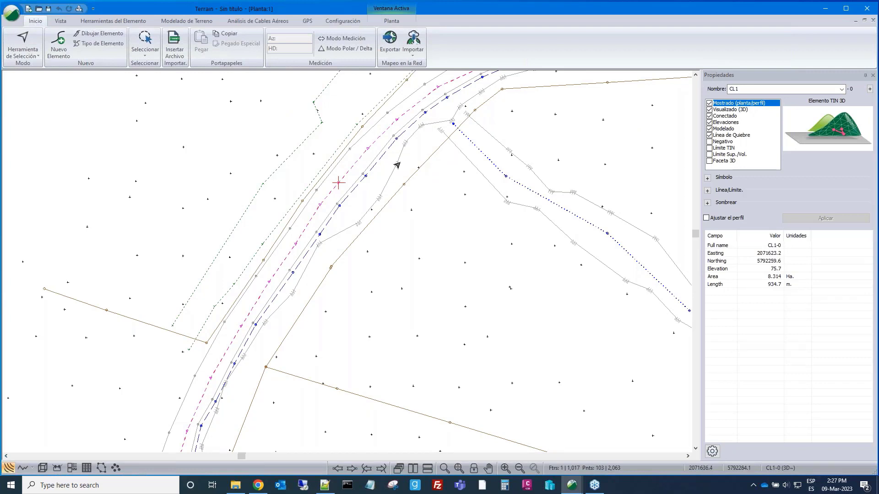
# Select the R1 and R2 road edge lines in turn and examine how they run alongside the centreline in the plan view.
pyautogui.scroll(1, 394, 165)
pyautogui.click(369, 157)
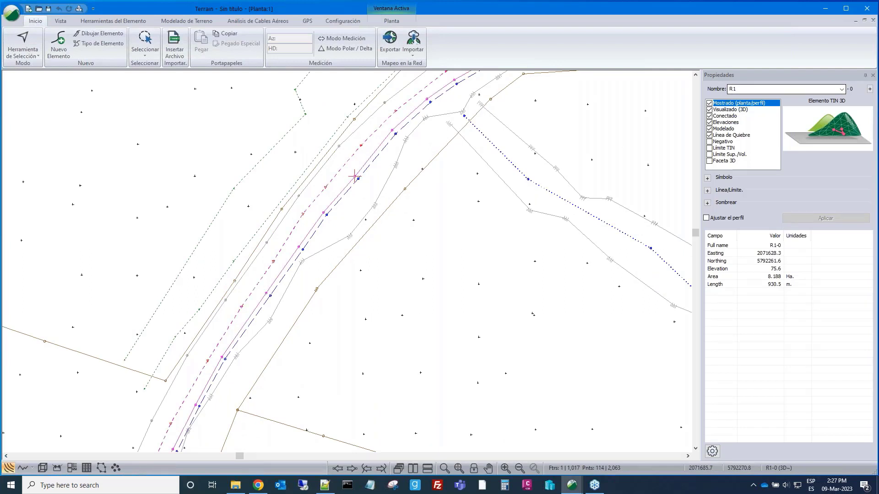
pyautogui.click(328, 166)
pyautogui.scroll(-3, 359, 180)
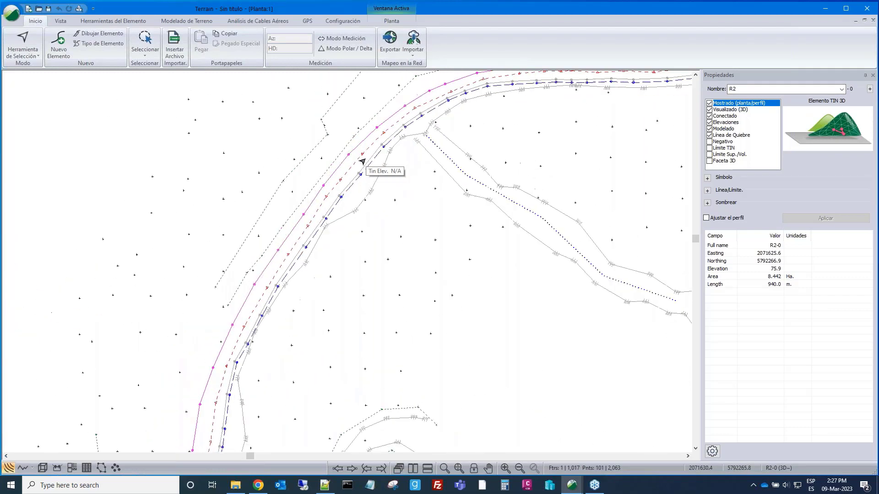
pyautogui.scroll(-3, 362, 161)
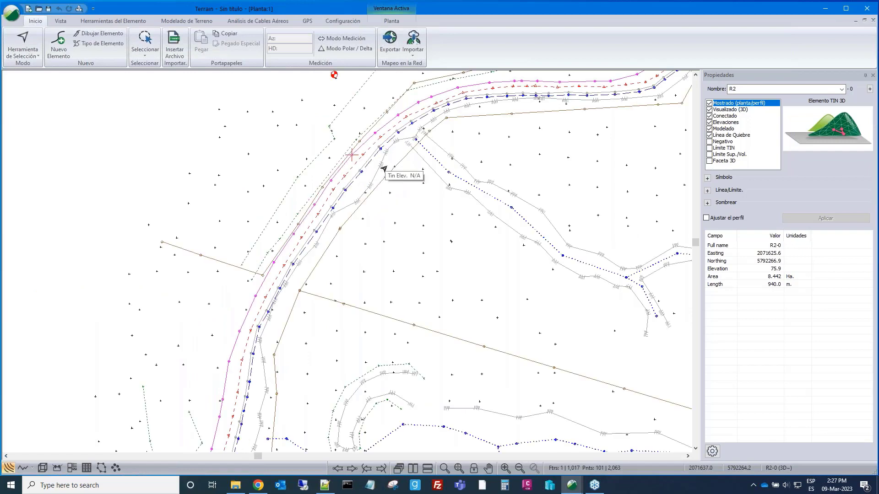
pyautogui.scroll(1, 374, 233)
pyautogui.scroll(1, 373, 233)
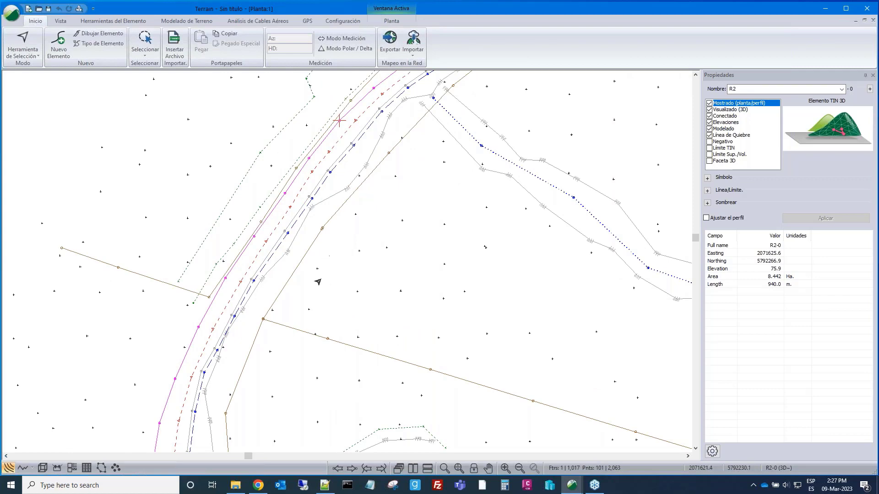
pyautogui.scroll(-3, 466, 236)
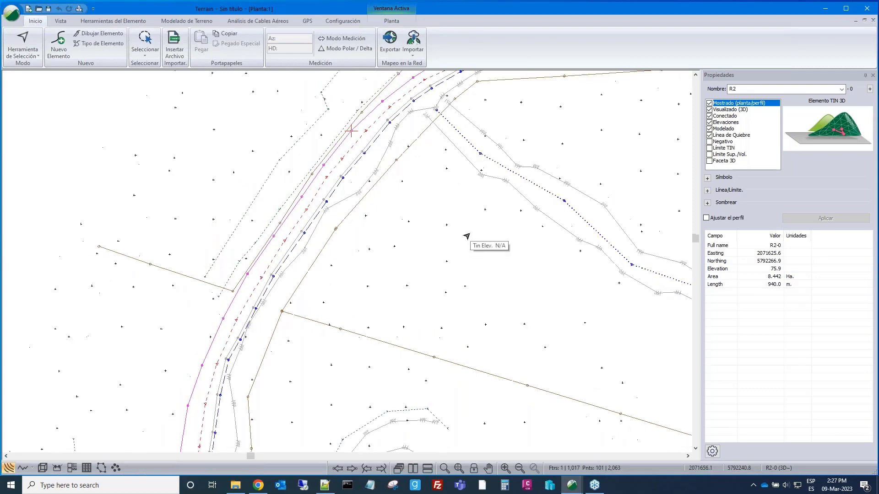
pyautogui.moveTo(468, 233); pyautogui.dragTo(425, 209, button='middle')
pyautogui.scroll(-2, 419, 212)
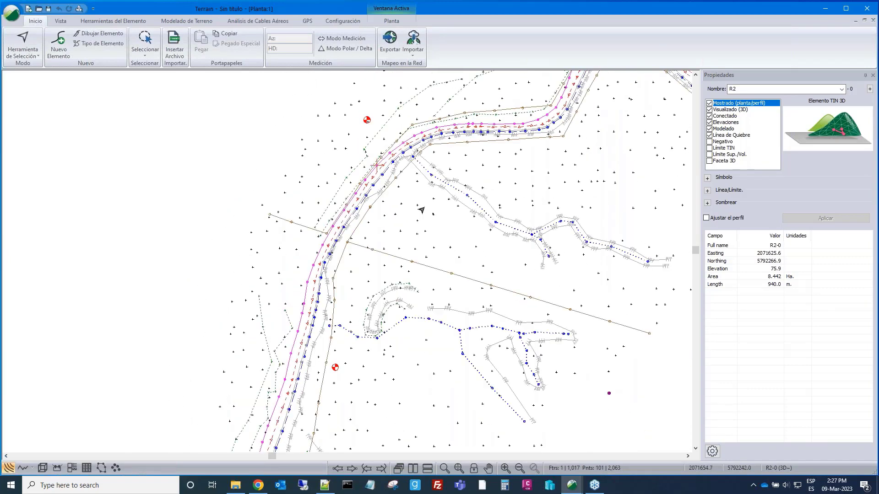
pyautogui.scroll(-1, 421, 210)
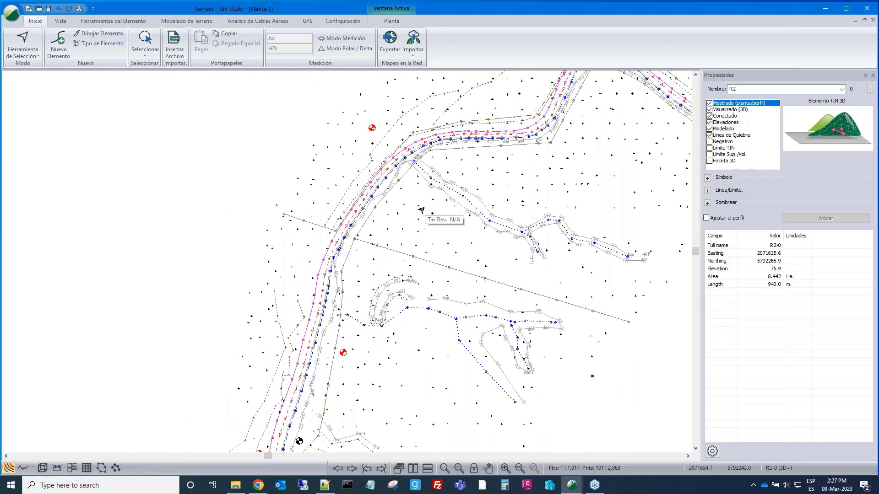
# Show the survey in a 3D view and generate the terrain triangulation with major and minor contours turned off.
pyautogui.click(43, 469)
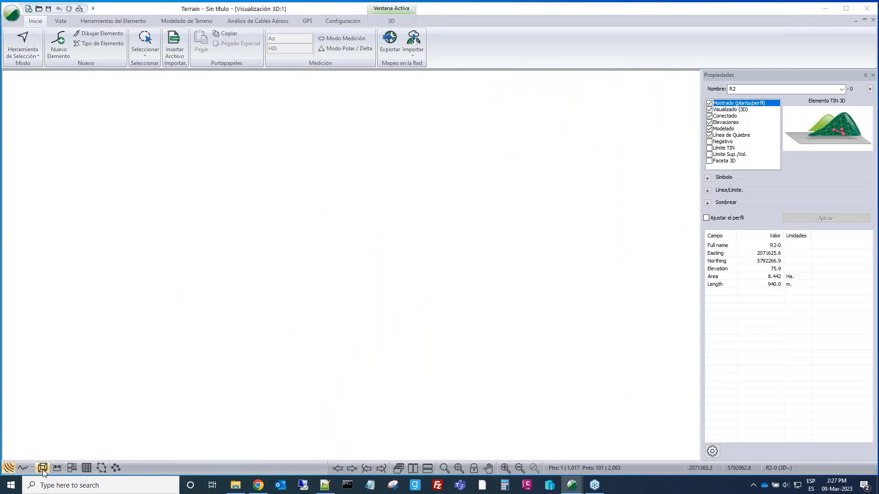
pyautogui.click(187, 21)
pyautogui.click(16, 40)
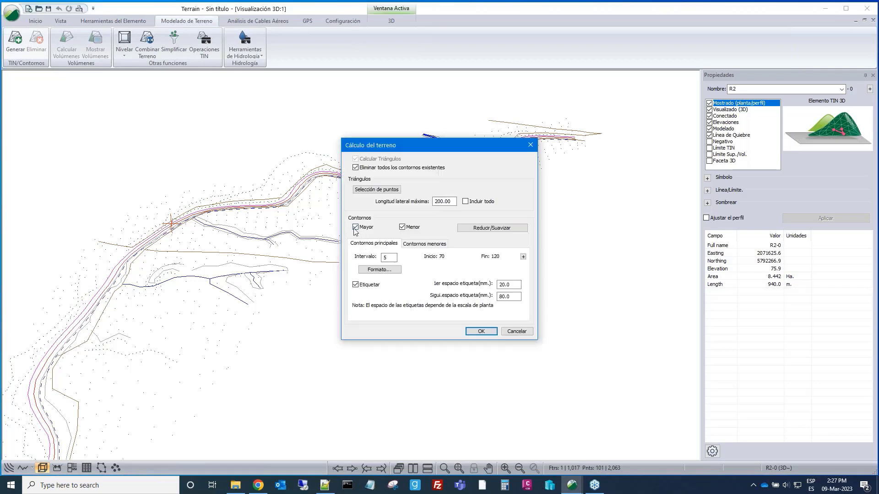
pyautogui.click(356, 227)
pyautogui.click(402, 227)
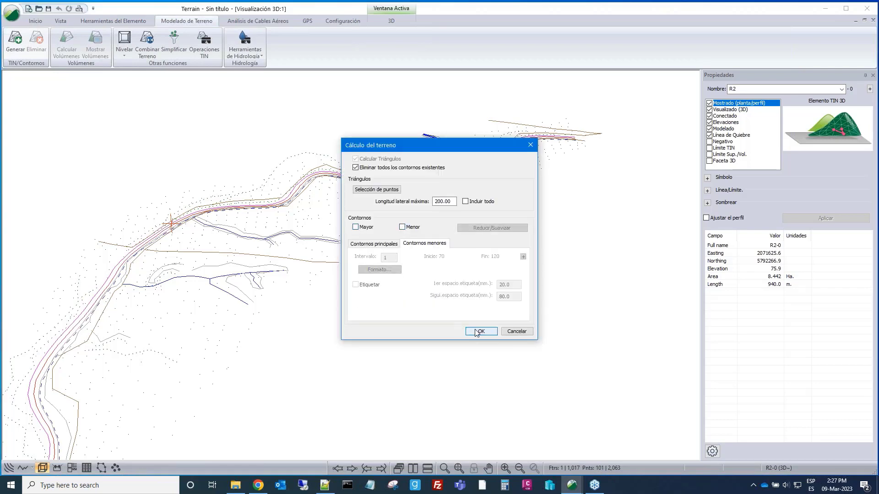
pyautogui.click(478, 332)
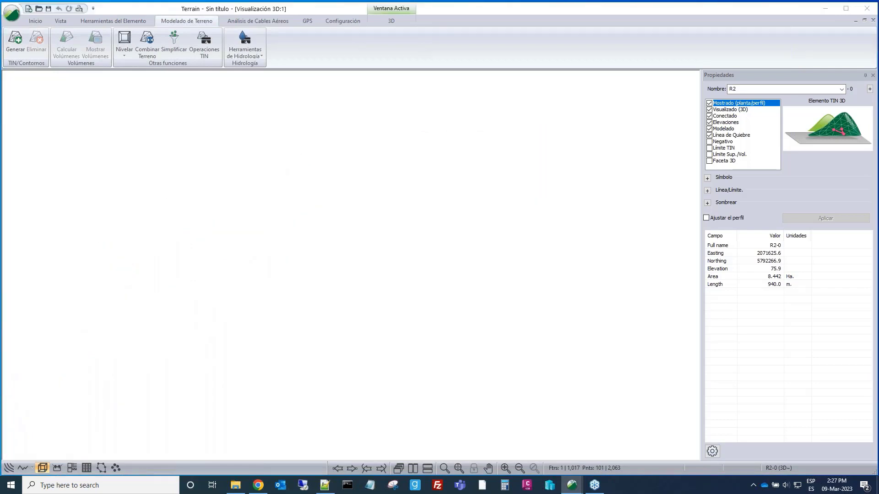
# Examine the triangulated surface in 3D from several angles, especially along the road corridor and its embankments.
pyautogui.moveTo(302, 229); pyautogui.dragTo(323, 289)
pyautogui.moveTo(325, 275); pyautogui.dragTo(404, 264, button='middle')
pyautogui.scroll(3, 341, 254)
pyautogui.scroll(-2, 421, 200)
pyautogui.moveTo(421, 201); pyautogui.dragTo(440, 220, button='middle')
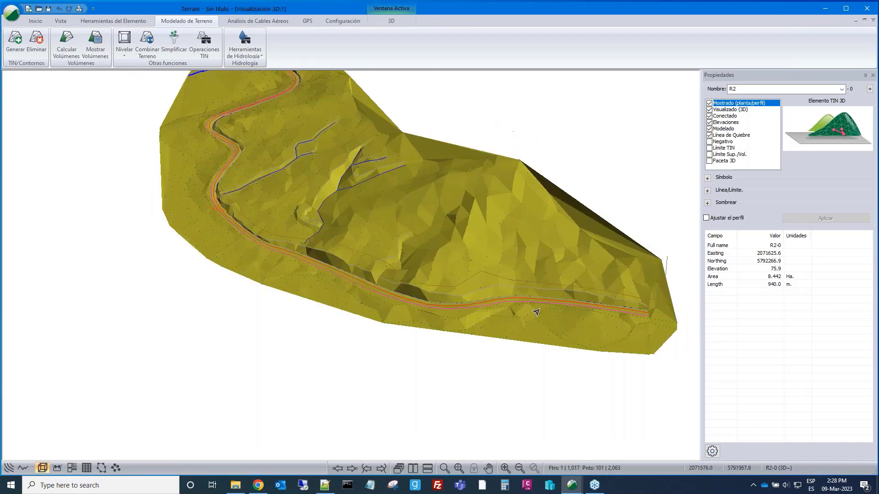
pyautogui.scroll(2, 537, 312)
pyautogui.moveTo(536, 312); pyautogui.dragTo(586, 270, button='middle')
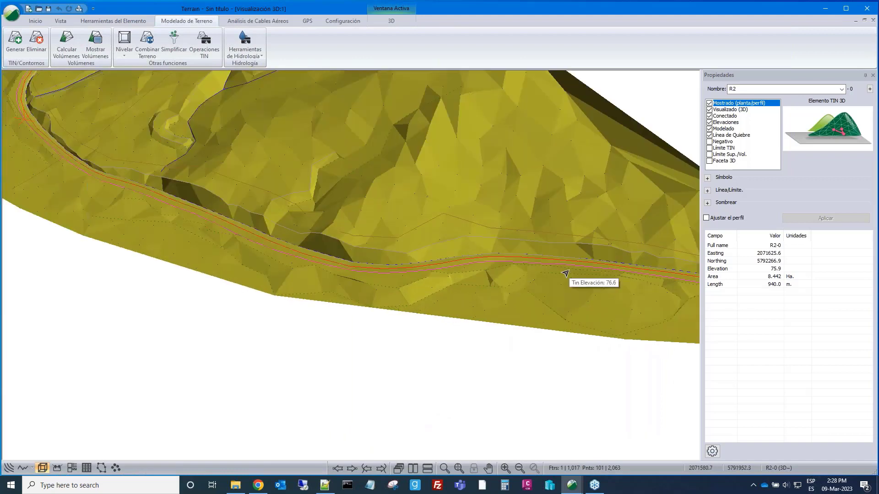
pyautogui.scroll(2, 586, 270)
pyautogui.scroll(-1, 586, 270)
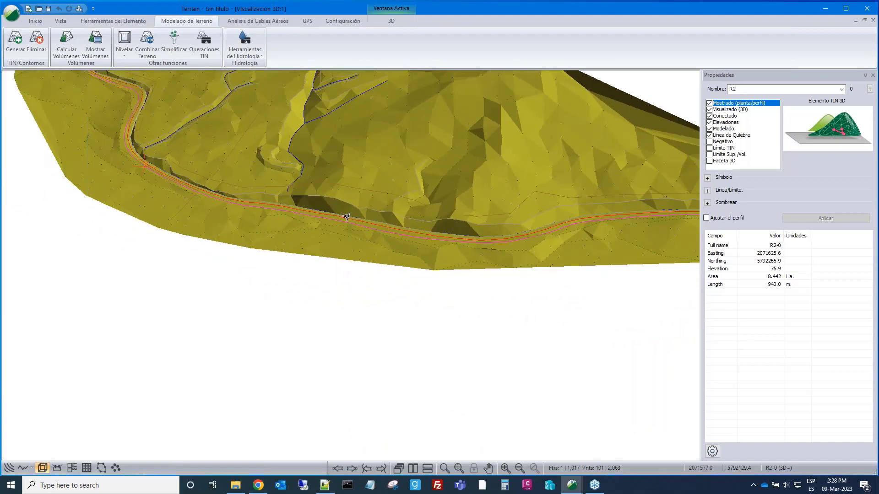
pyautogui.moveTo(354, 214); pyautogui.dragTo(318, 261, button='middle')
pyautogui.scroll(-1, 318, 261)
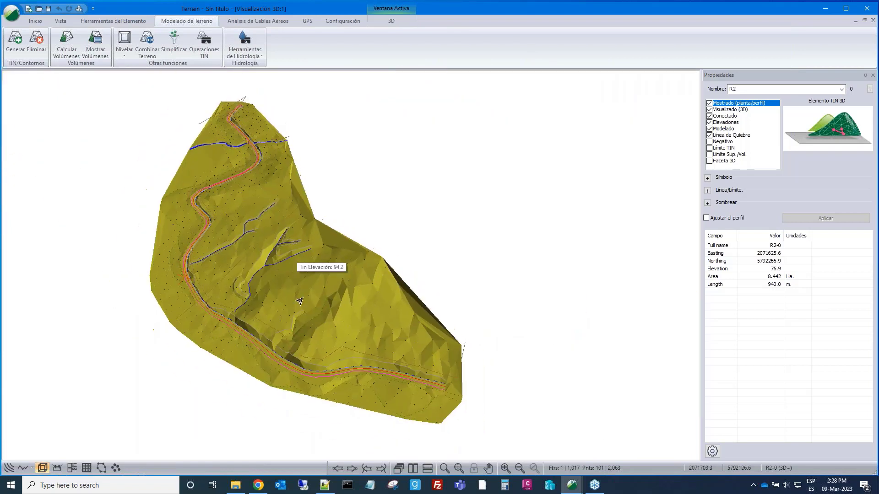
# Capture the whole 3D terrain model as an image with Snipping Tool and return to Terrain.
pyautogui.click(393, 487)
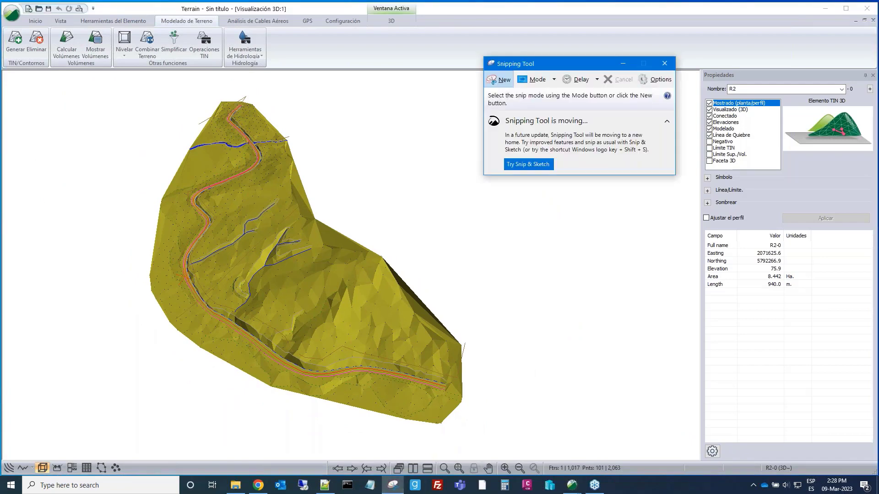
pyautogui.click(499, 79)
pyautogui.moveTo(122, 77); pyautogui.dragTo(510, 440)
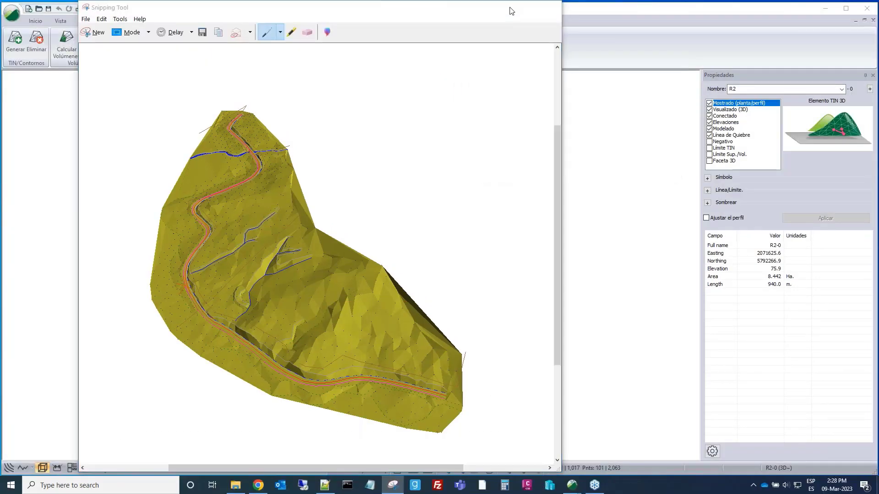
pyautogui.click(510, 8)
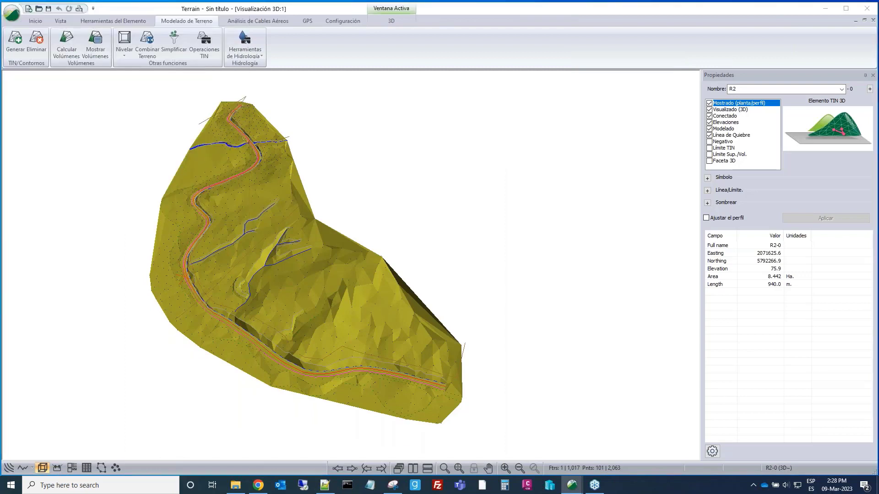
# Start a new empty terrain and choose All_topo.csv as the file to insert.
pyautogui.click(443, 265)
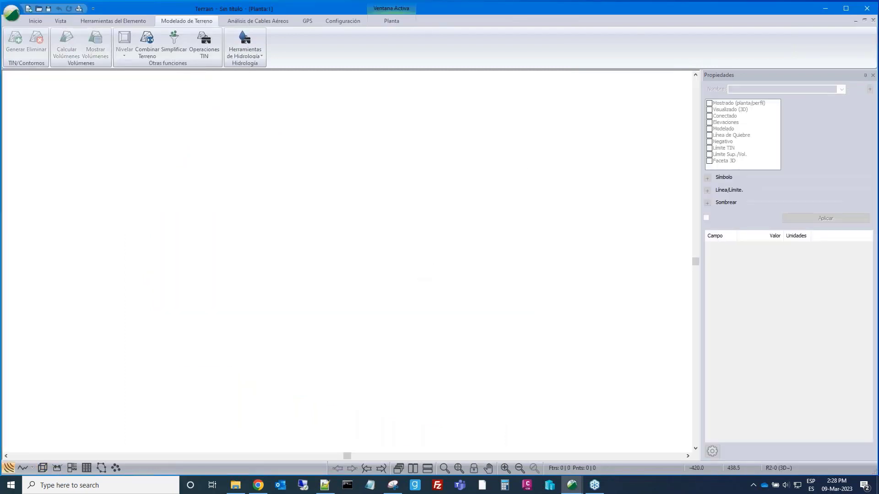
pyautogui.click(36, 21)
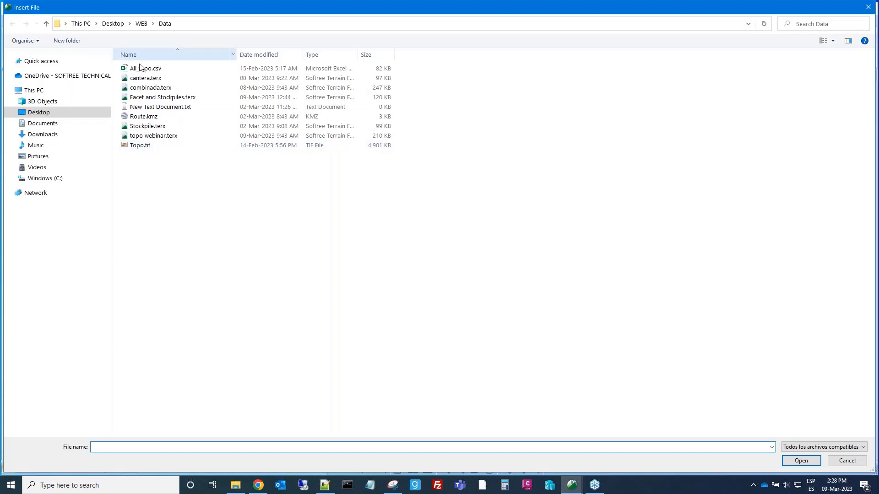
pyautogui.click(146, 70)
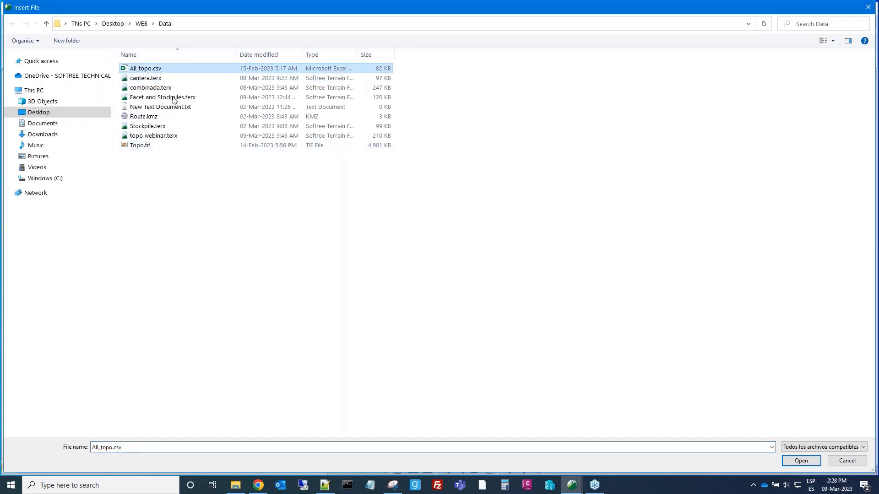
pyautogui.click(804, 462)
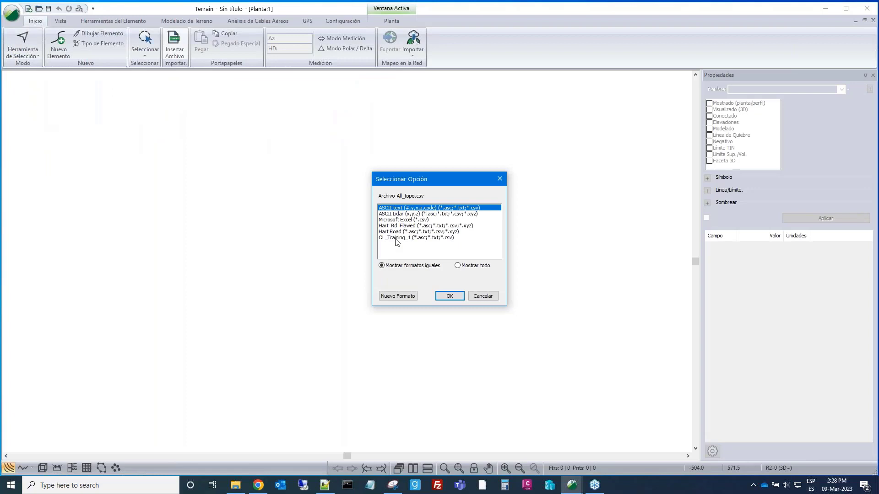
# Import the file with the ASCII text (#,y,x,z,code) format, assigning X to column 3 and Y to column 2, without coordinate conversion.
pyautogui.click(396, 238)
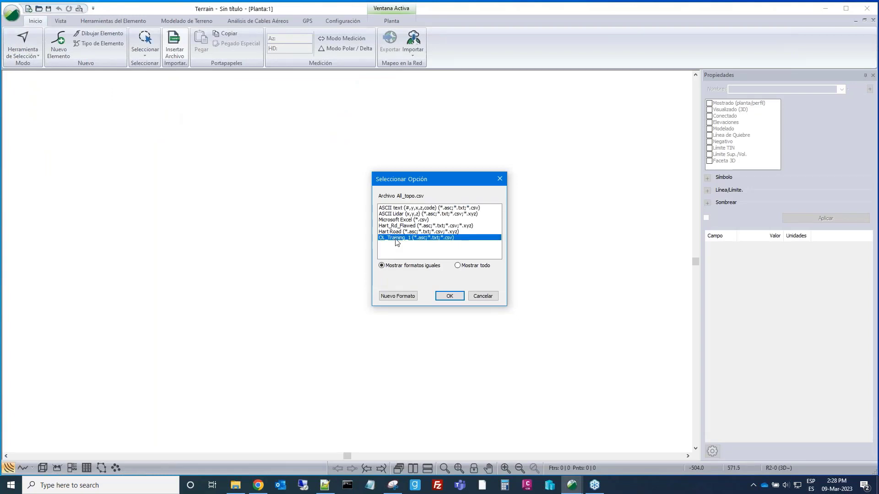
pyautogui.click(392, 208)
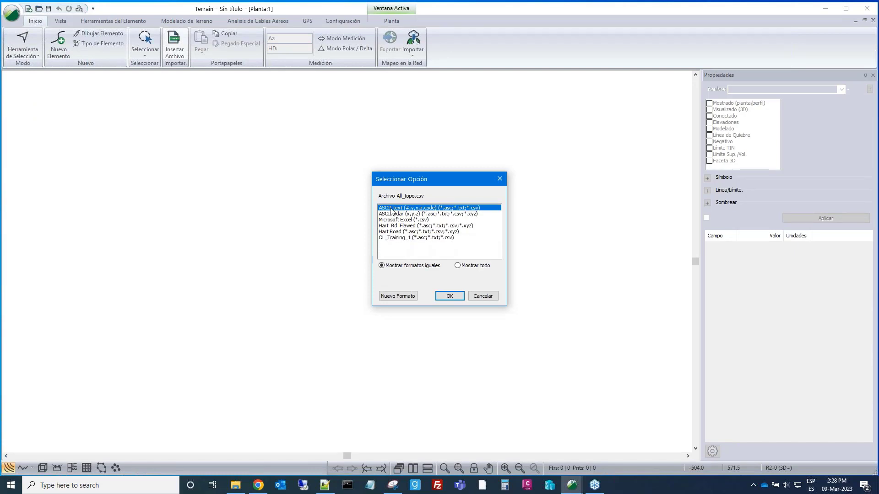
pyautogui.click(455, 297)
pyautogui.click(269, 148)
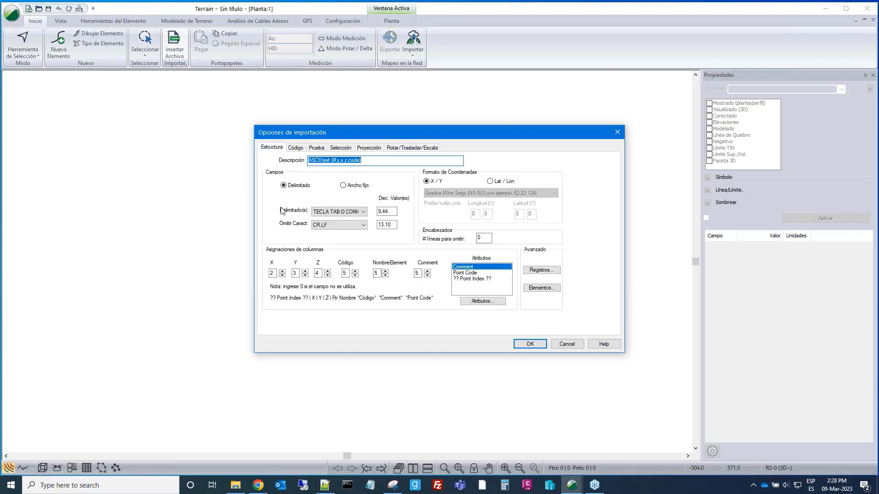
pyautogui.click(282, 272)
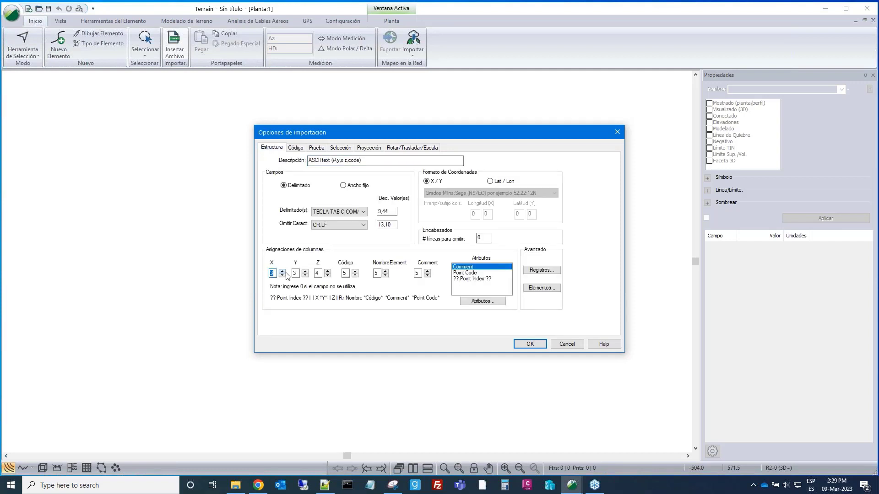
pyautogui.click(305, 275)
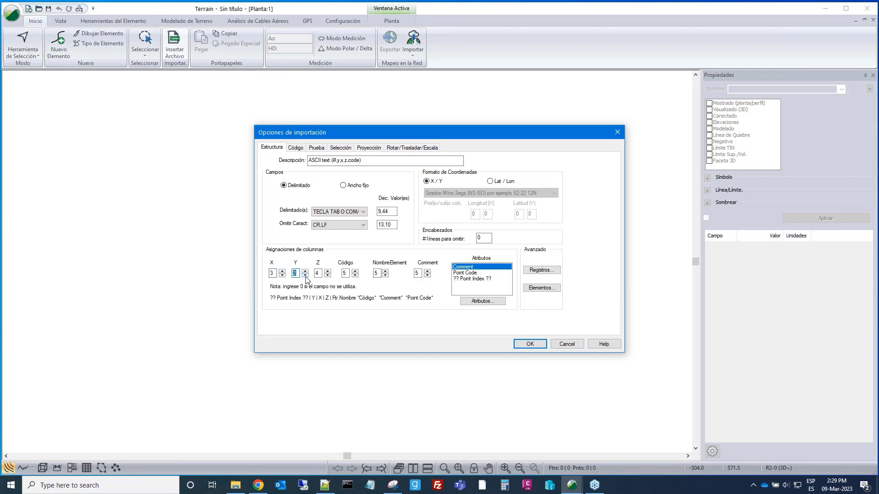
pyautogui.click(531, 345)
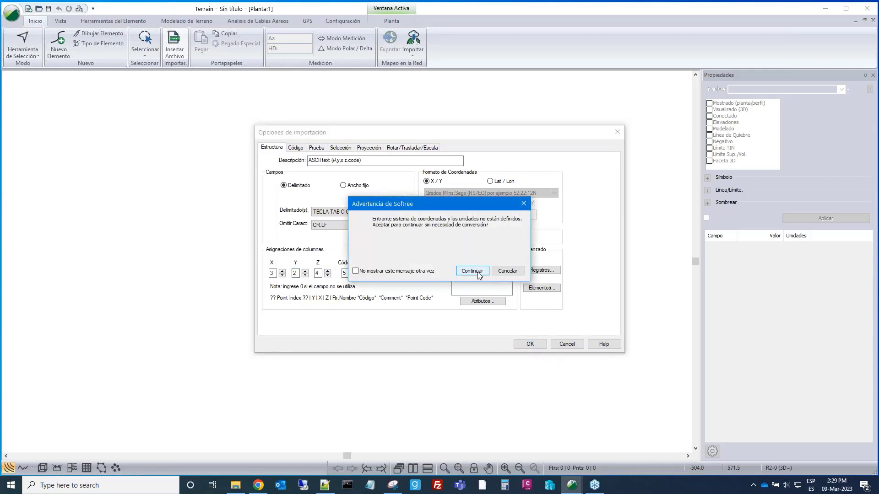
pyautogui.click(478, 273)
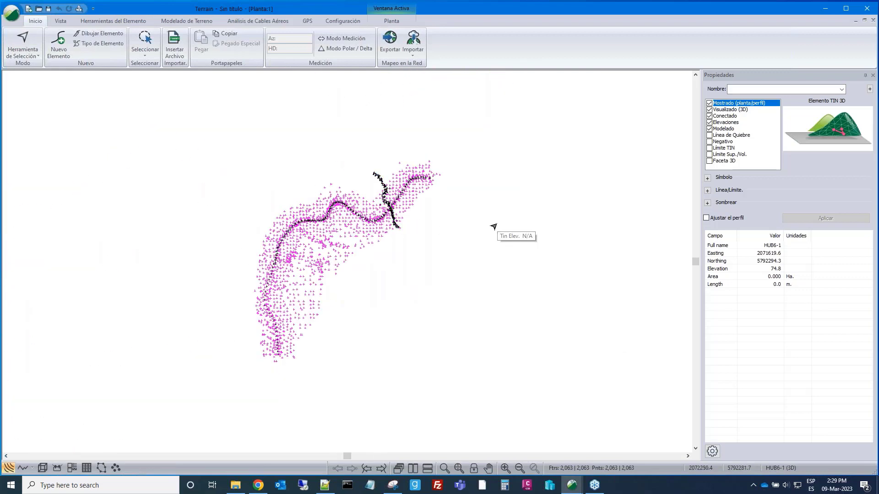
# Deselect the imported points and examine their distribution across the plan view.
pyautogui.click(311, 197)
pyautogui.scroll(2, 311, 197)
pyautogui.scroll(5, 367, 232)
pyautogui.moveTo(367, 232); pyautogui.dragTo(404, 164, button='middle')
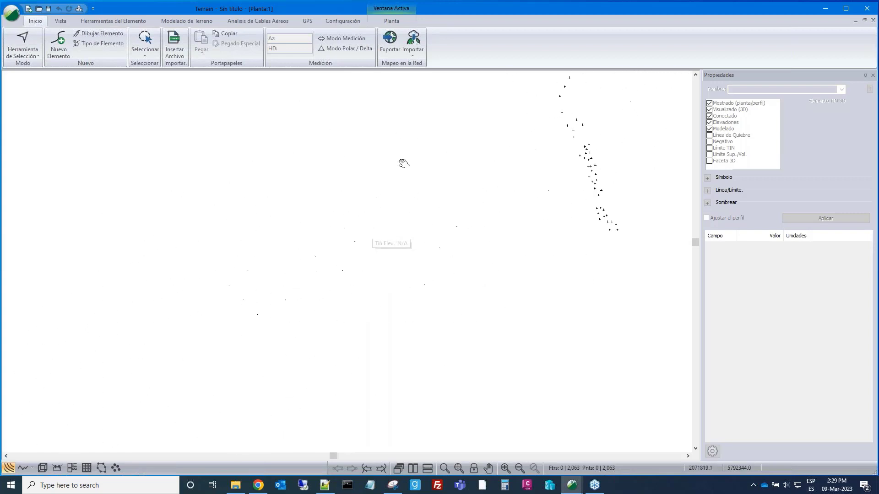
pyautogui.scroll(-2, 404, 167)
pyautogui.scroll(-3, 402, 165)
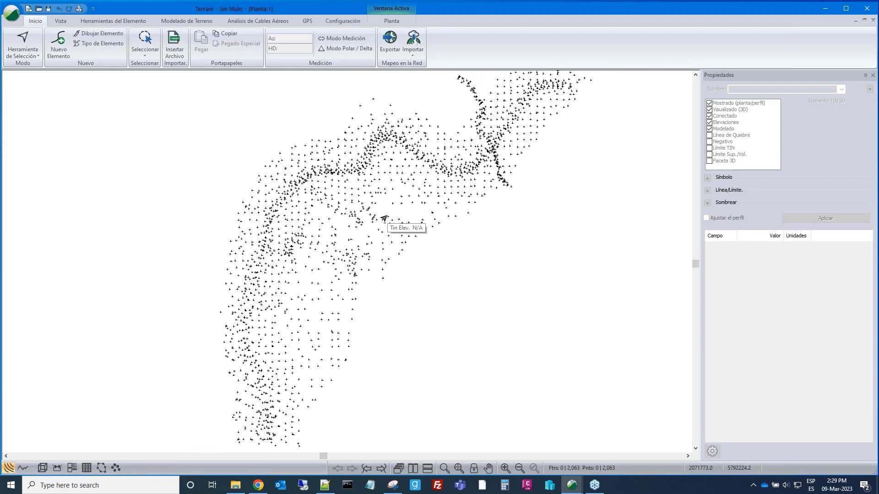
pyautogui.scroll(-1, 384, 219)
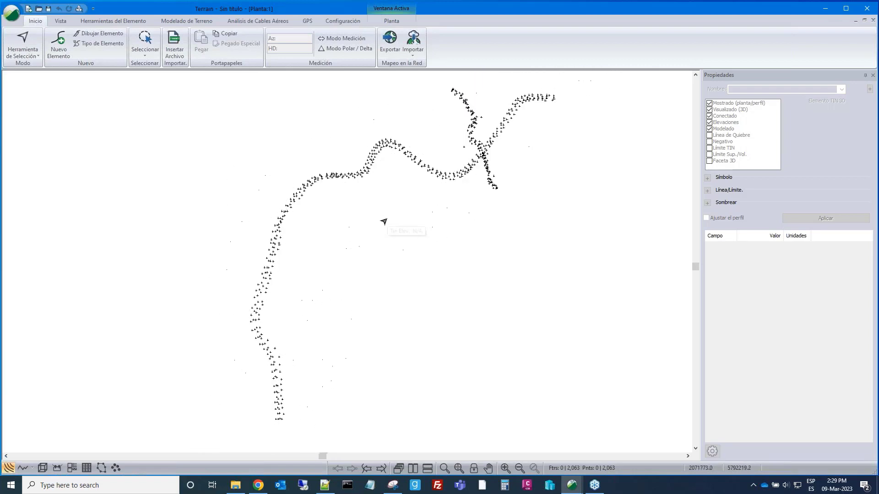
pyautogui.moveTo(384, 221); pyautogui.dragTo(343, 236, button='middle')
pyautogui.scroll(-1, 343, 235)
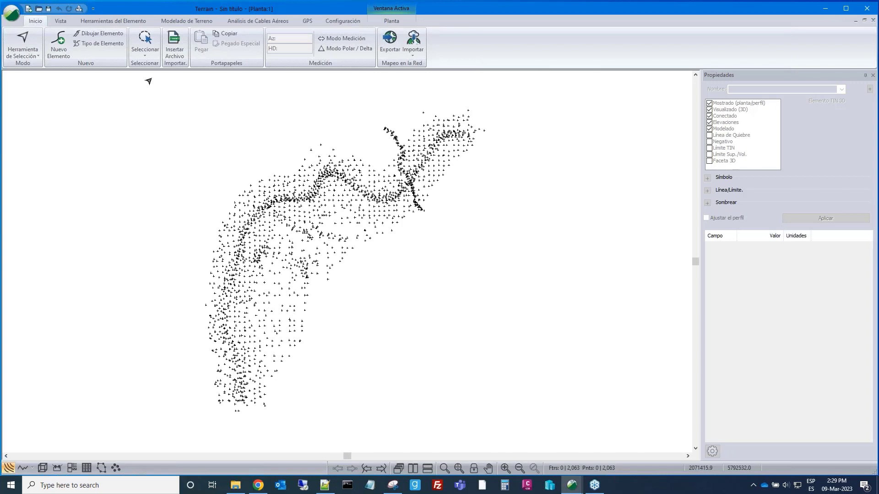
# Generate the terrain TIN from the imported points with both major and minor contours disabled.
pyautogui.click(177, 21)
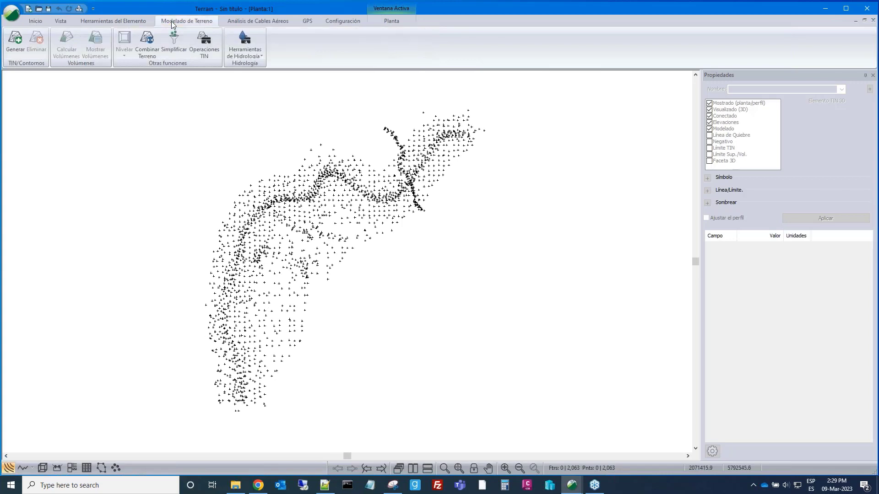
pyautogui.click(17, 41)
pyautogui.click(356, 227)
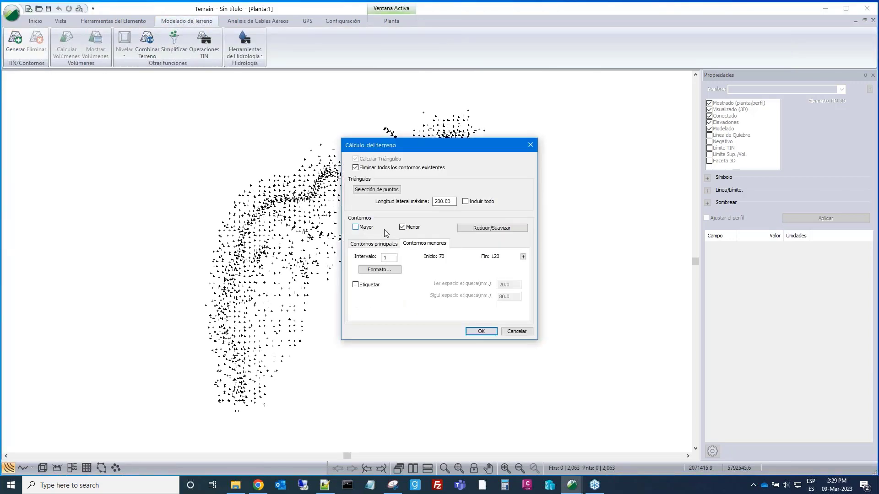
pyautogui.click(402, 227)
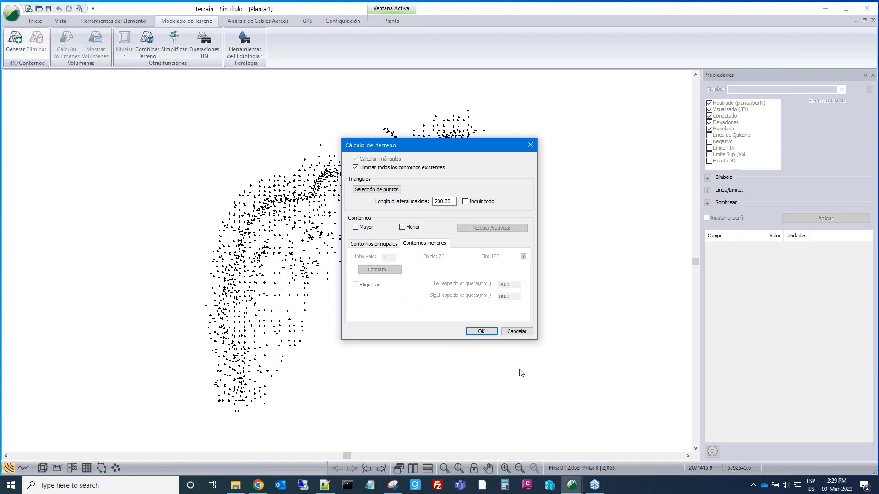
pyautogui.click(481, 331)
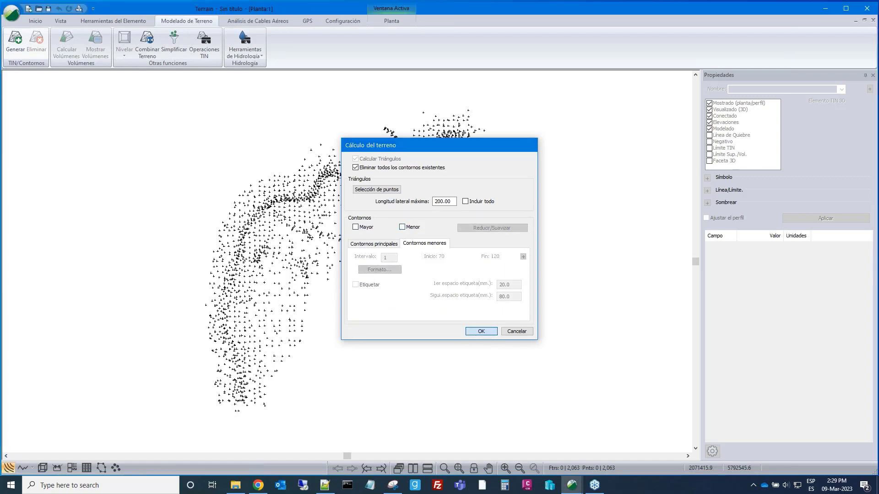
# View the generated surface in 3D, rotating it to examine the triangulation along the road.
pyautogui.click(43, 468)
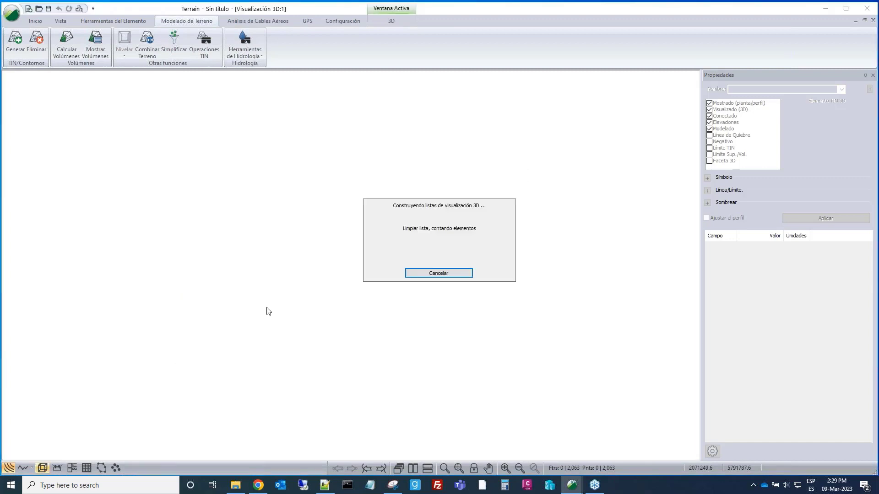
pyautogui.moveTo(246, 284); pyautogui.dragTo(223, 240)
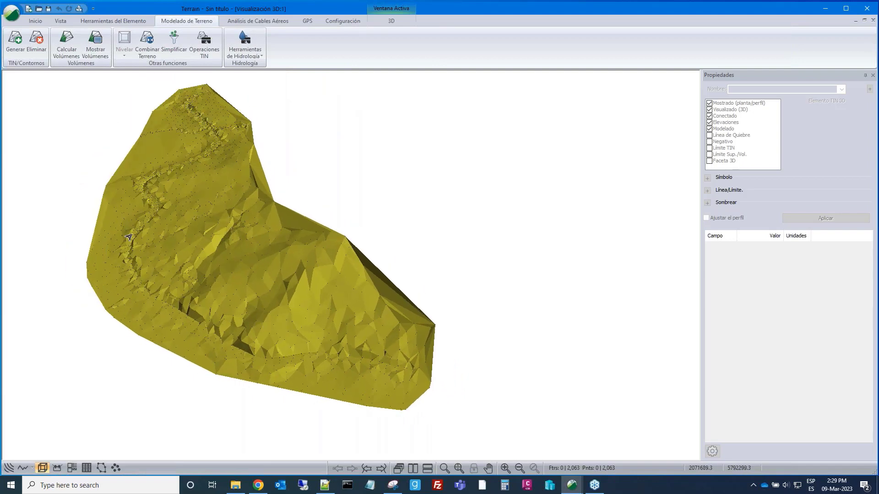
pyautogui.scroll(1, 188, 310)
pyautogui.scroll(1, 187, 310)
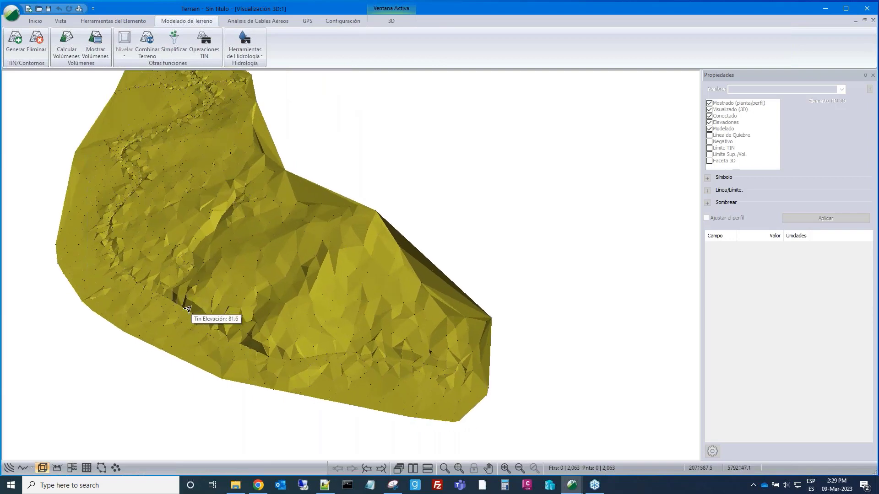
# Compare the current 3D surface side by side with the earlier capture in Snipping Tool, and close the capture.
pyautogui.click(394, 485)
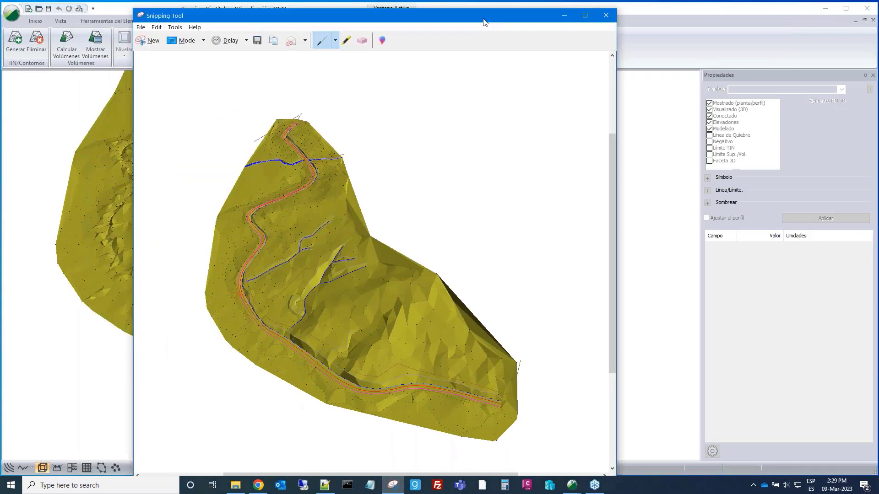
pyautogui.moveTo(485, 22); pyautogui.dragTo(748, 15)
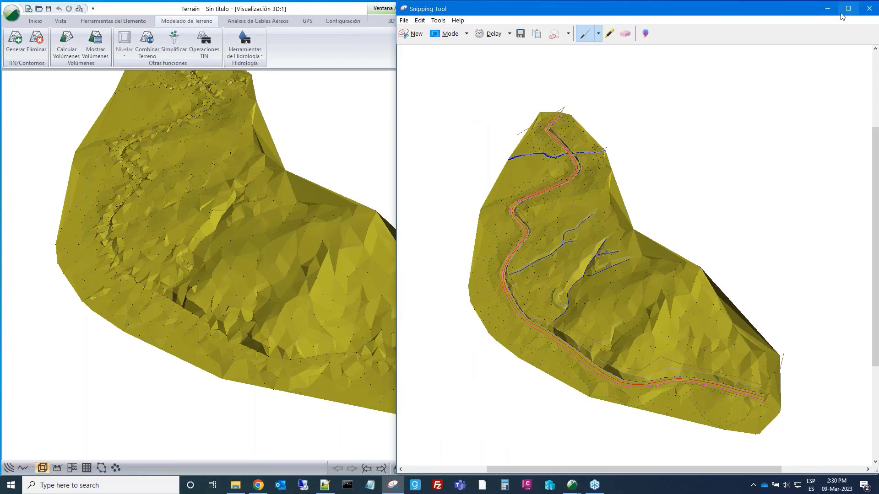
pyautogui.click(868, 9)
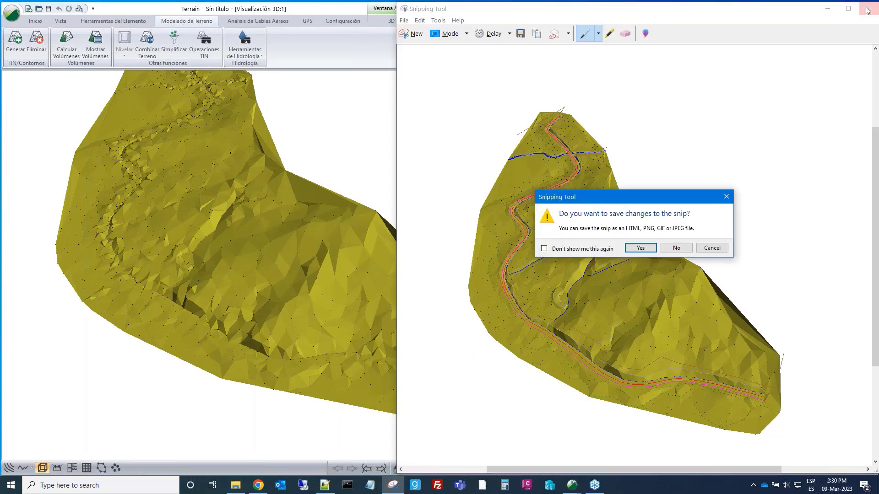
pyautogui.press('Return')
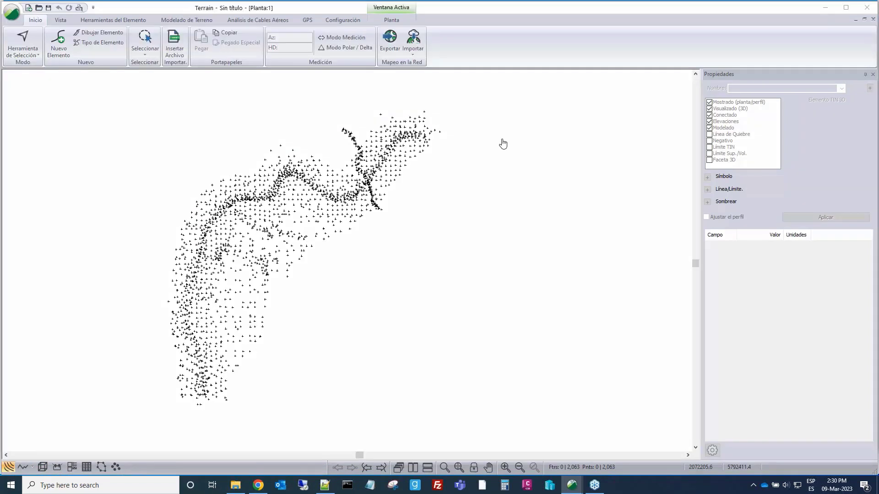
# Select all elements whose names match CL* and join them into a single line.
pyautogui.rightClick(406, 260)
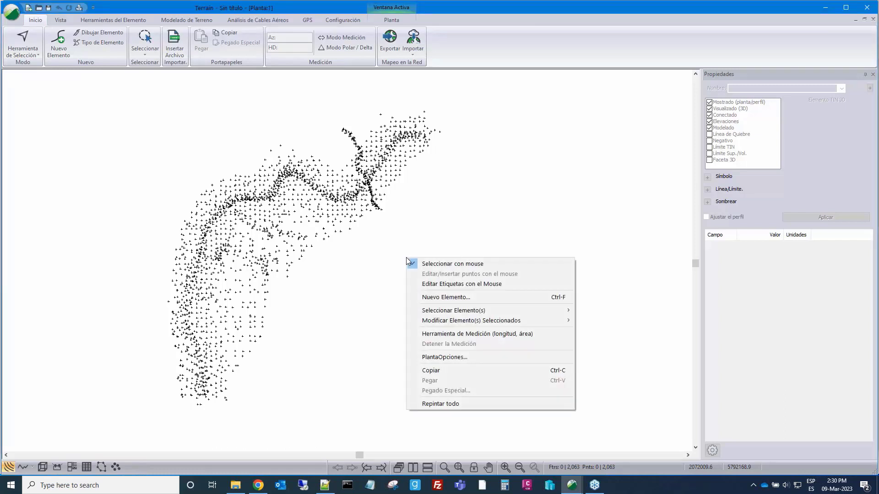
pyautogui.moveTo(428, 313)
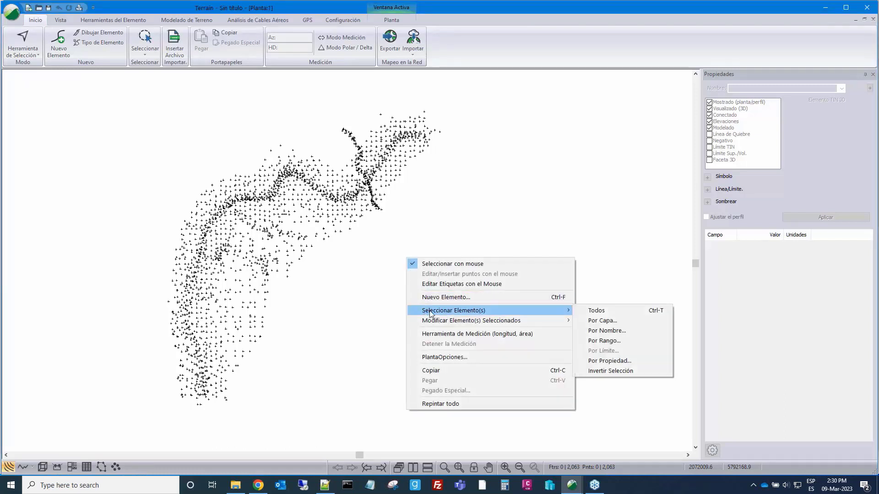
pyautogui.click(608, 330)
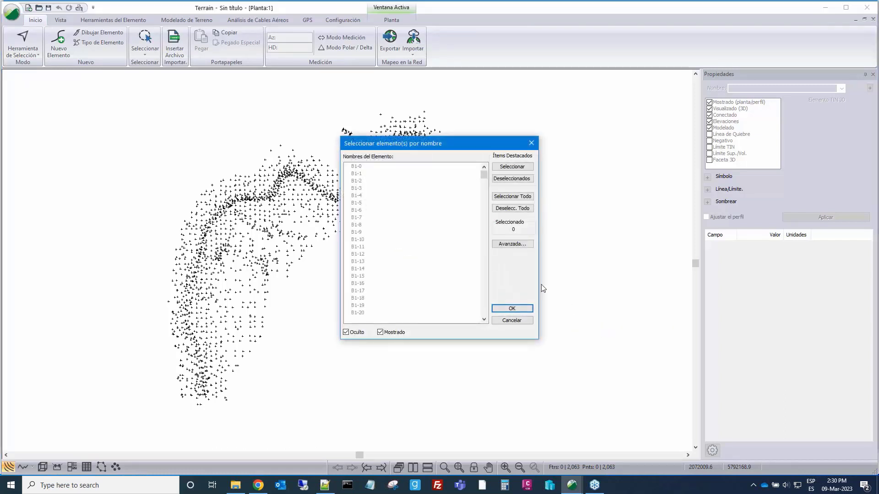
pyautogui.click(513, 244)
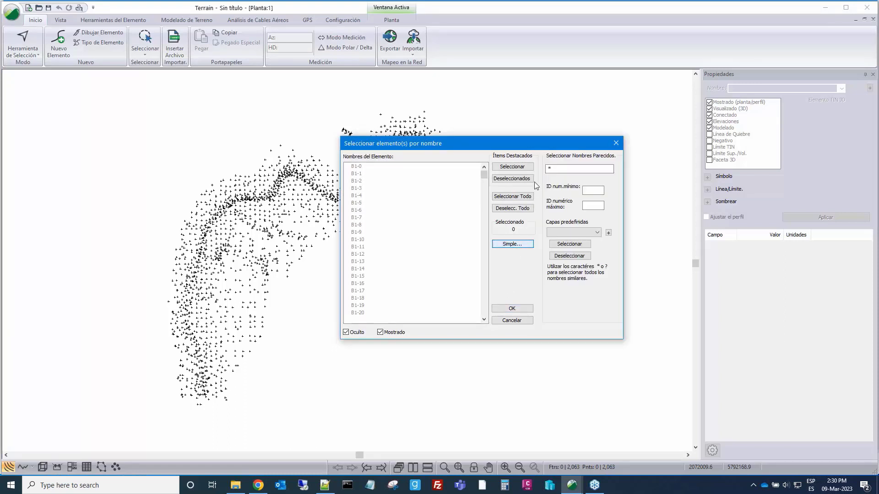
pyautogui.click(553, 167)
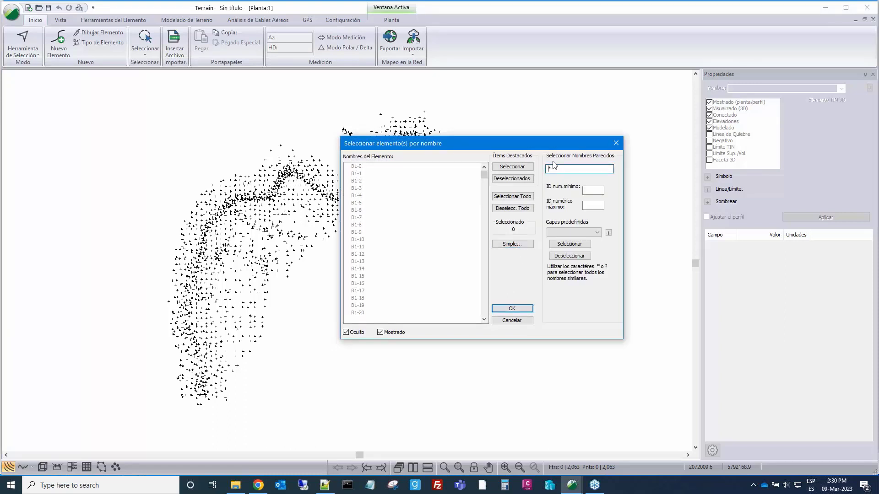
pyautogui.write('CL*')
pyautogui.click(569, 245)
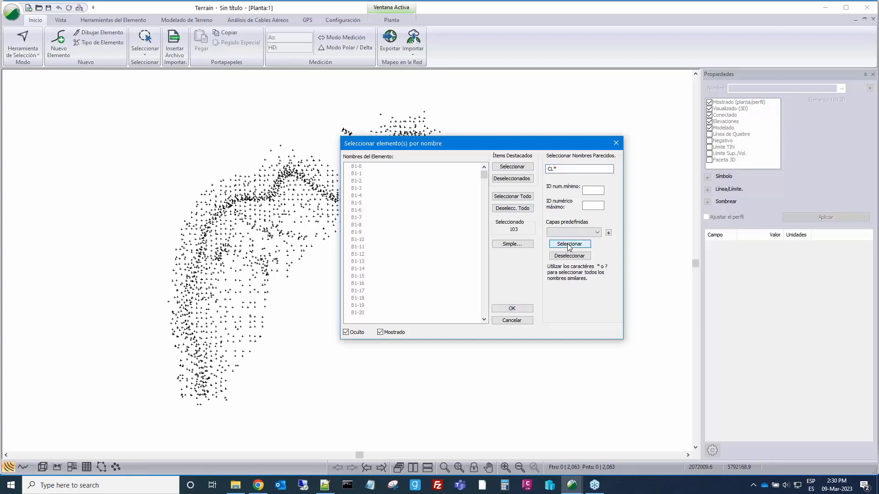
pyautogui.click(511, 310)
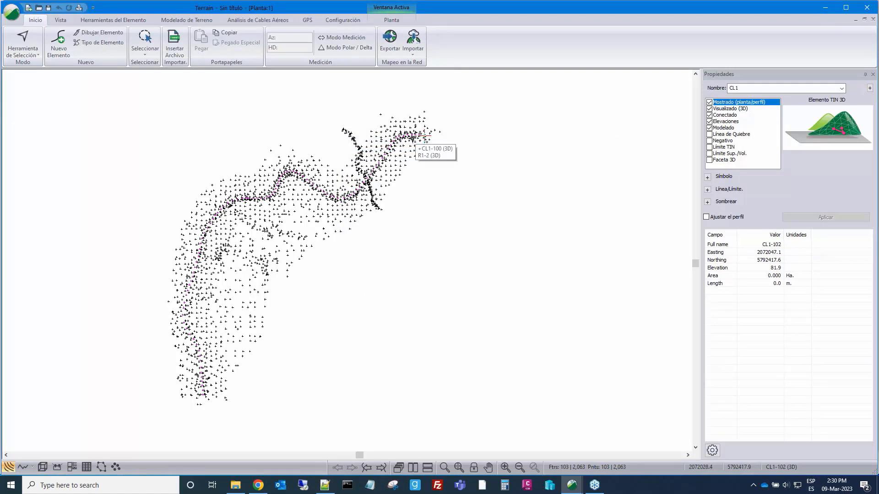
pyautogui.click(115, 20)
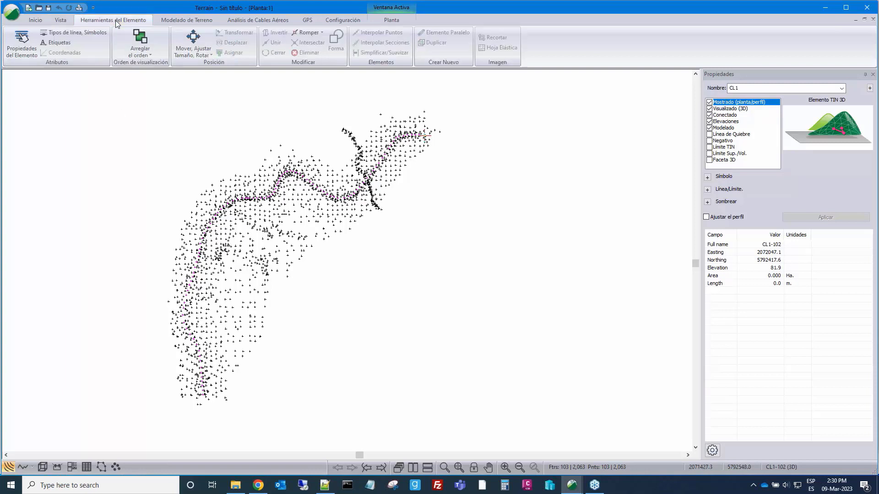
pyautogui.click(276, 43)
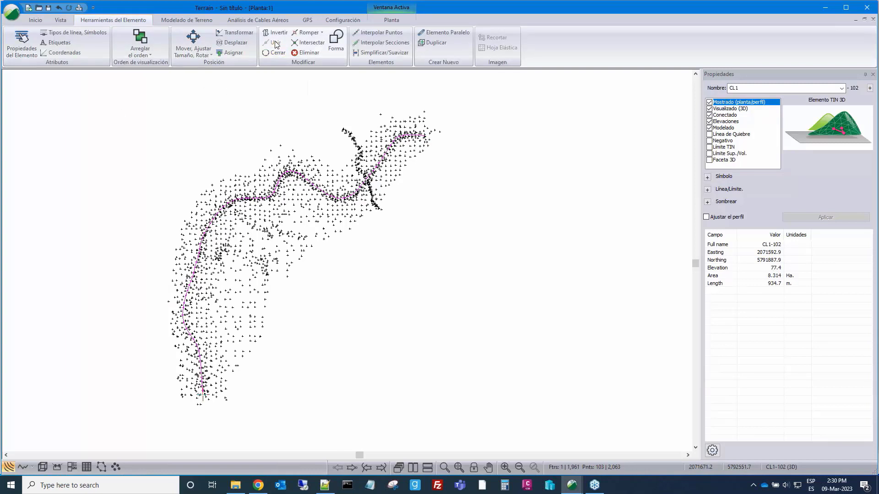
# Make the joined CL1 line a breakline (Línea de Quiebre), colour it red (rojo), and deselect it.
pyautogui.click(709, 135)
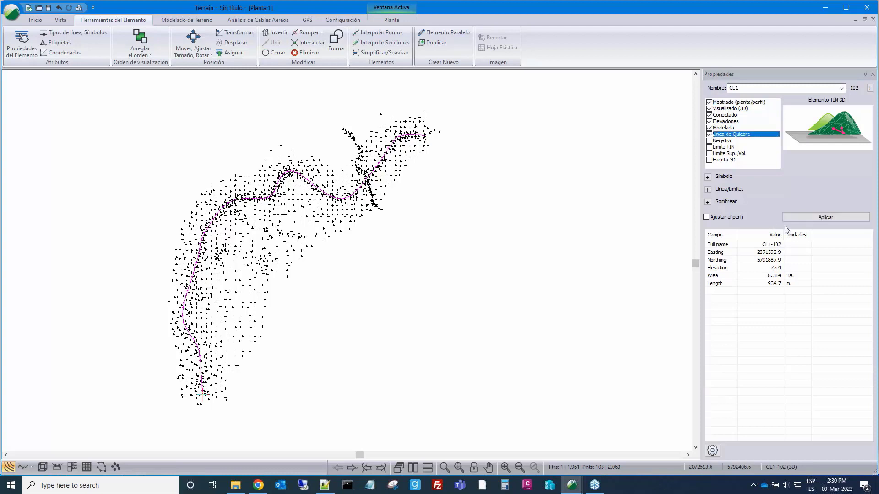
pyautogui.click(708, 189)
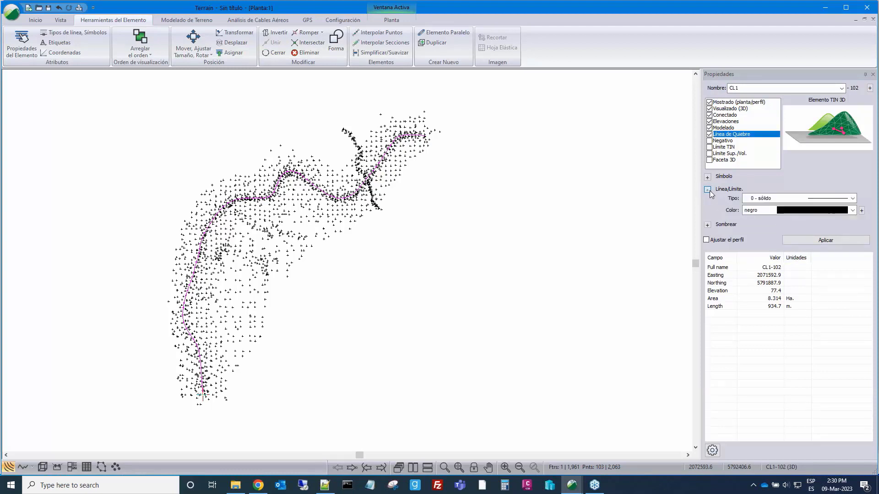
pyautogui.click(852, 210)
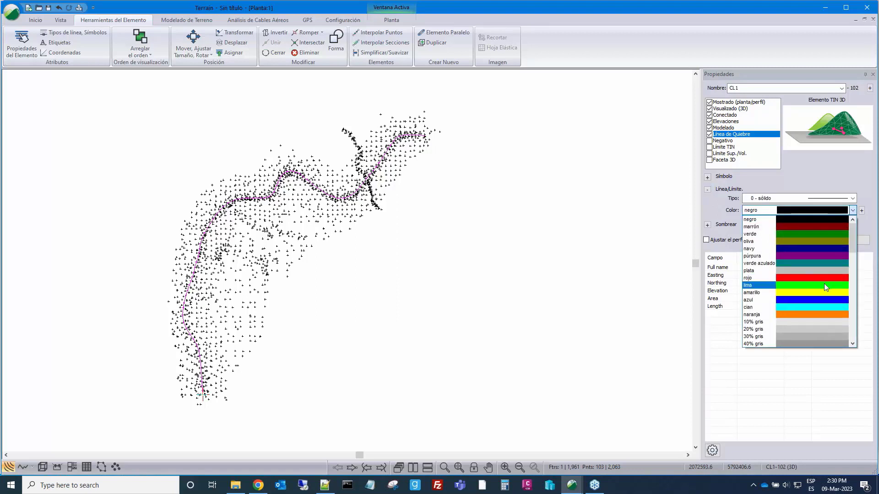
pyautogui.click(826, 277)
pyautogui.click(823, 240)
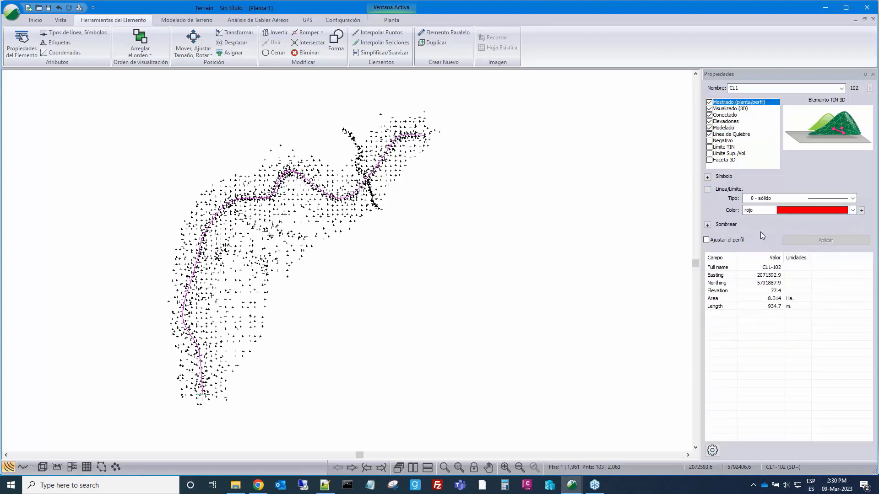
pyautogui.click(541, 224)
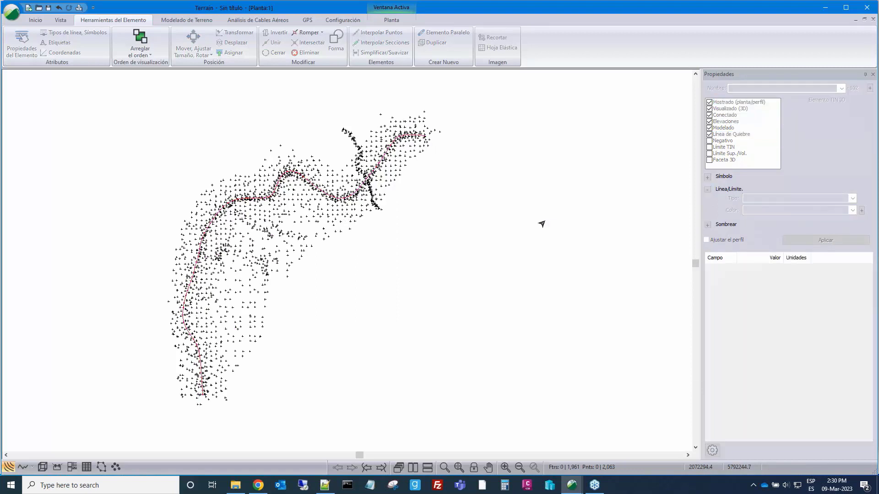
# Select all elements whose names match TOB2* and join them into a single line.
pyautogui.rightClick(543, 222)
pyautogui.moveTo(572, 276)
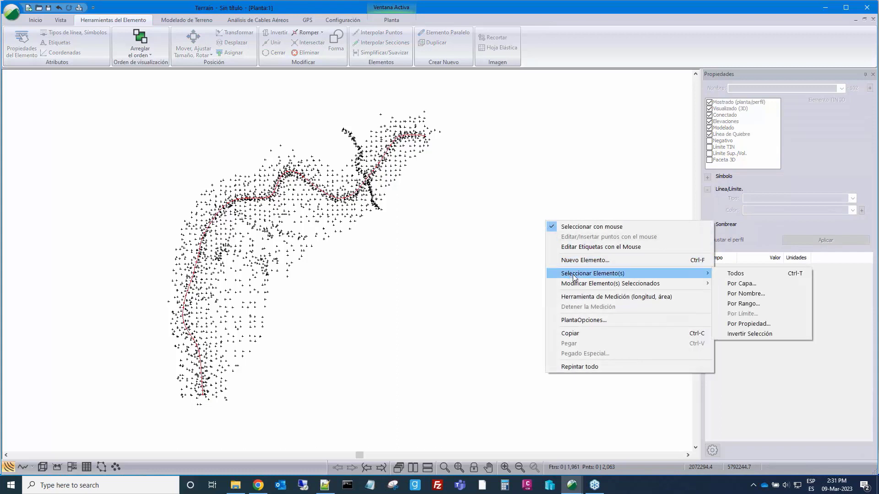
pyautogui.click(735, 295)
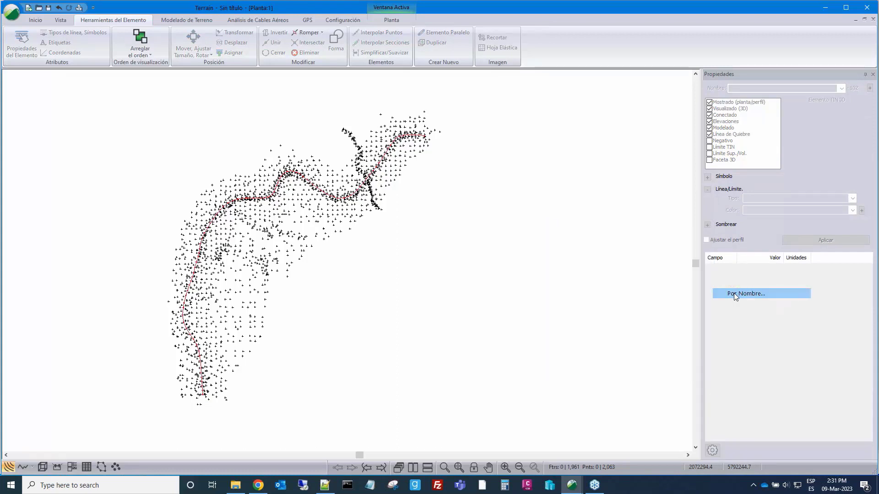
pyautogui.click(512, 244)
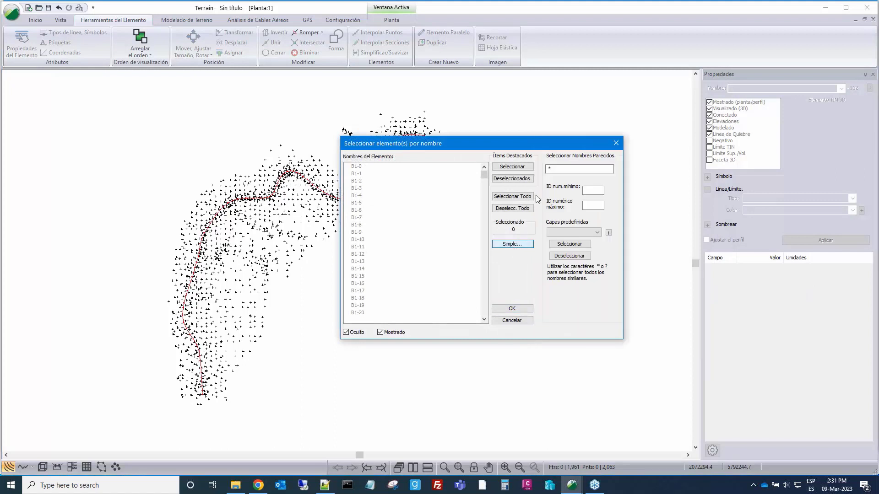
pyautogui.click(549, 169)
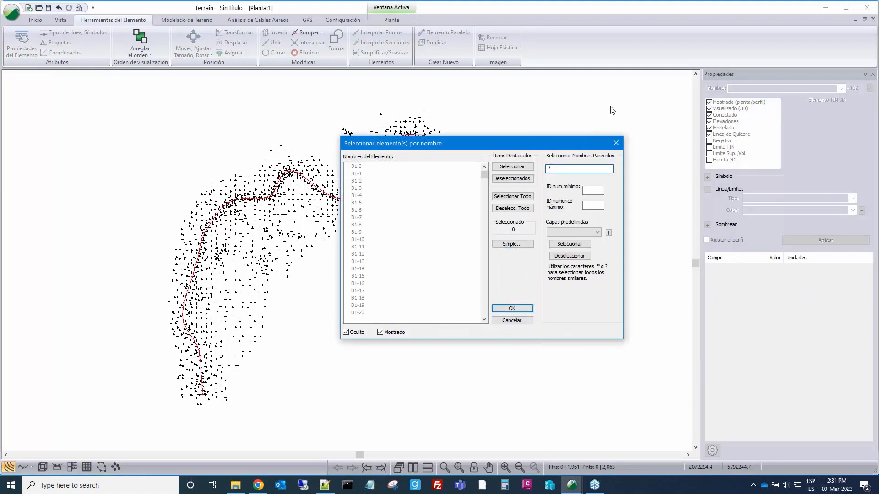
pyautogui.write('TOB2')
pyautogui.click(569, 244)
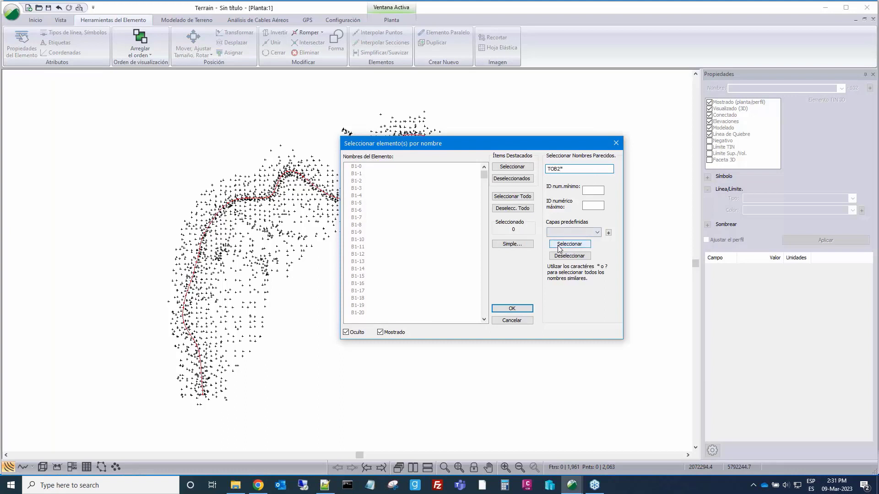
pyautogui.click(508, 307)
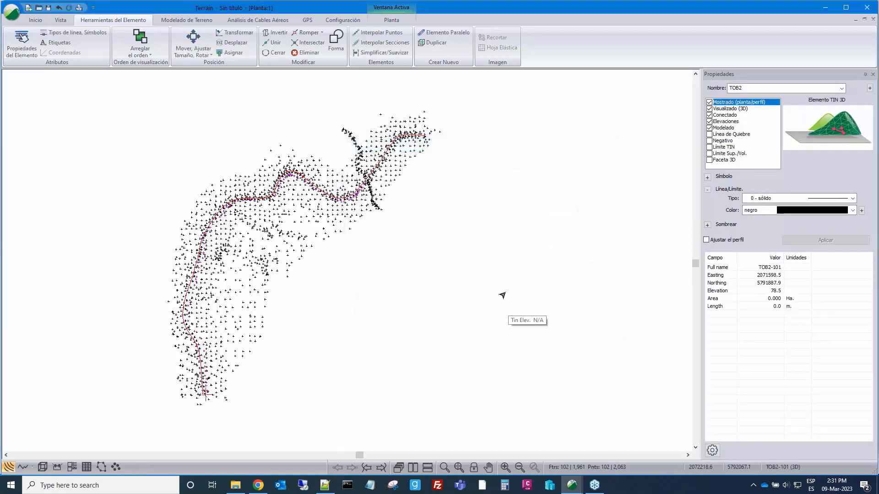
pyautogui.click(274, 43)
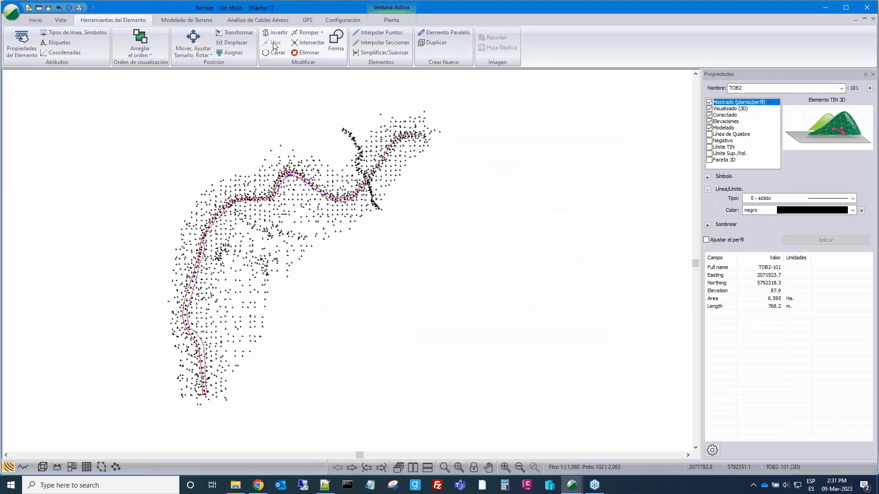
# Make the joined TOB2 line a breakline (Línea de Quiebre) and colour it orange (naranja).
pyautogui.click(709, 134)
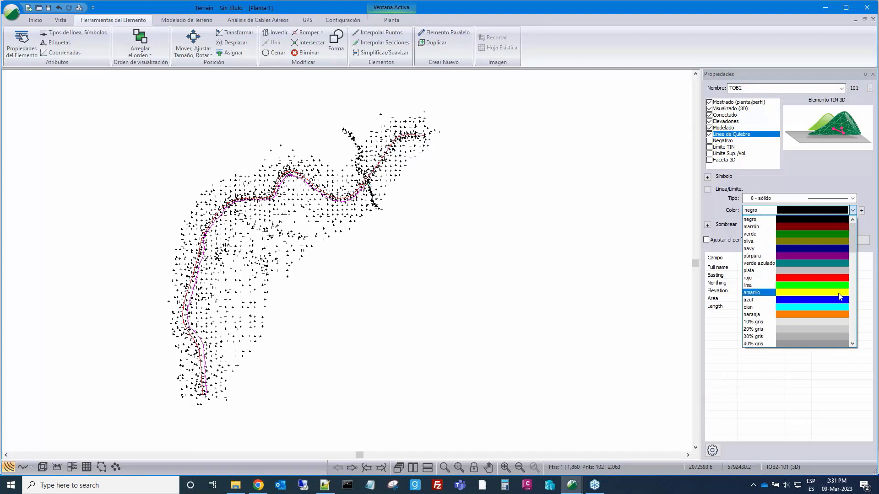
pyautogui.click(838, 315)
pyautogui.click(819, 241)
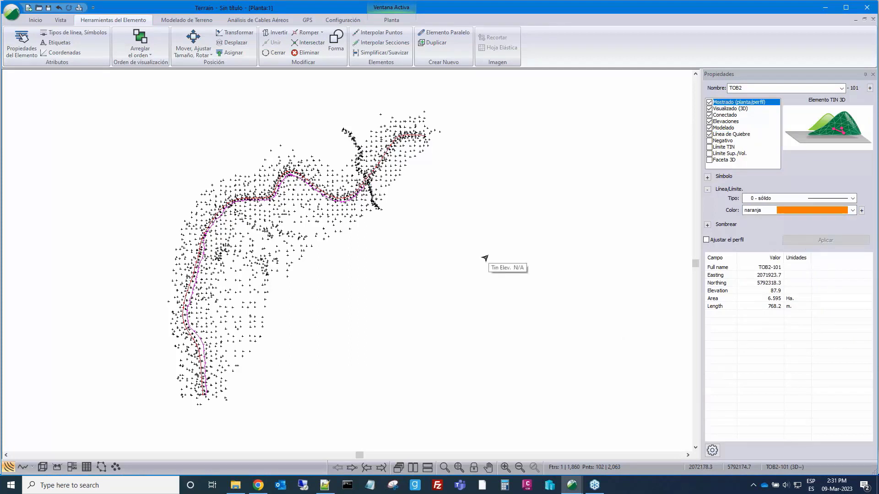
# Deselect the TOB2 line, select all elements whose names match D1*, and join them into a single line.
pyautogui.rightClick(479, 184)
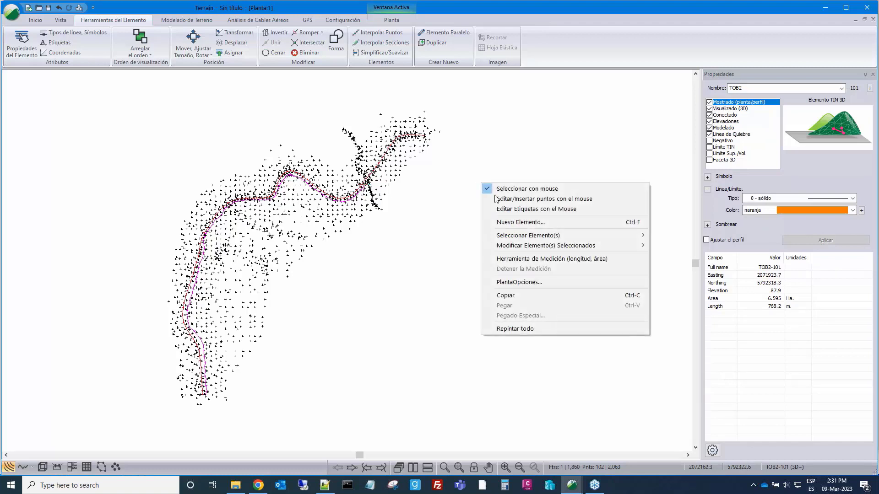
pyautogui.moveTo(527, 236)
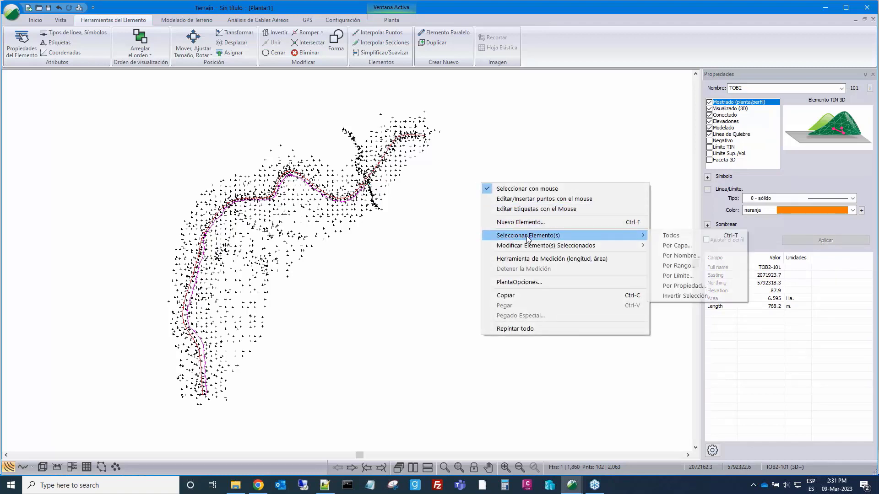
pyautogui.click(675, 255)
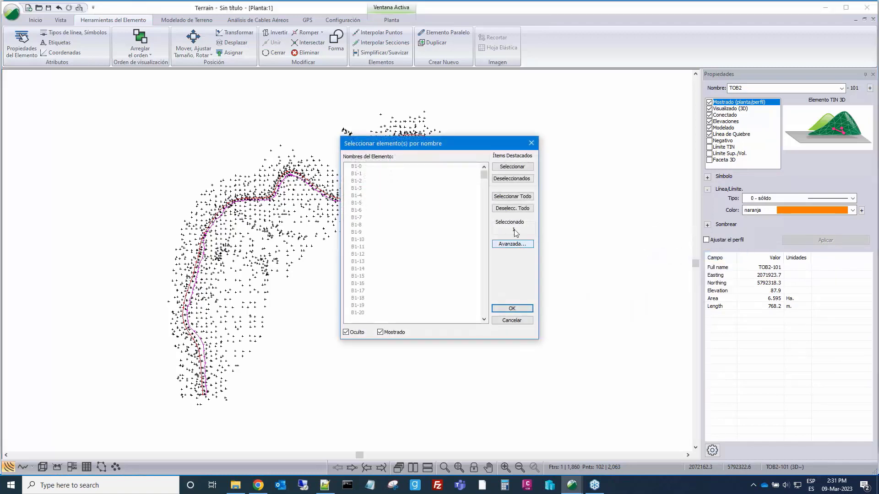
pyautogui.click(516, 244)
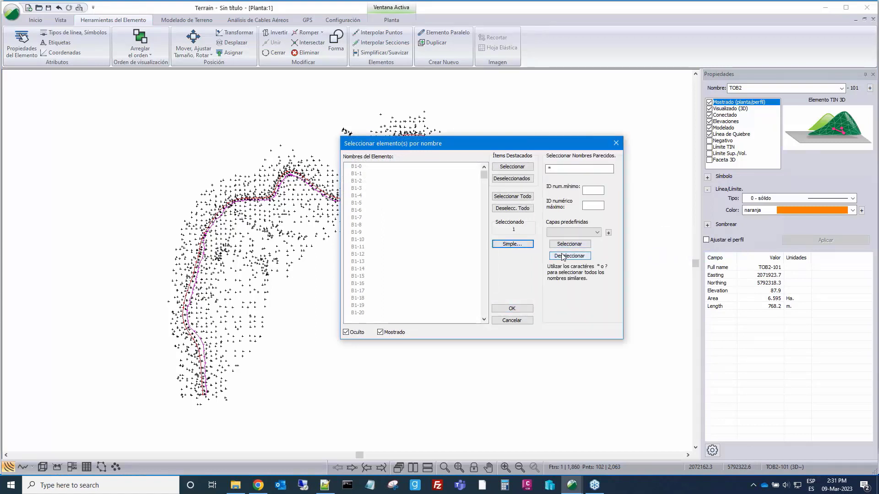
pyautogui.click(563, 257)
pyautogui.write('D1')
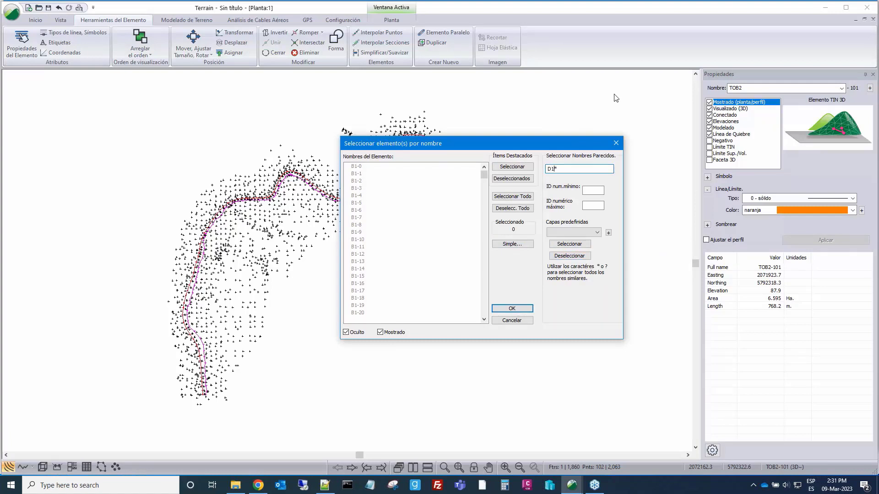
pyautogui.click(570, 244)
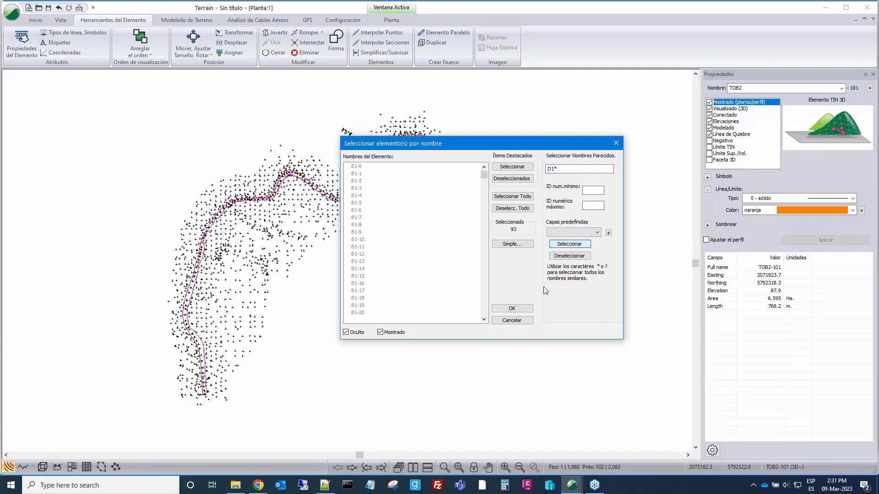
pyautogui.click(522, 309)
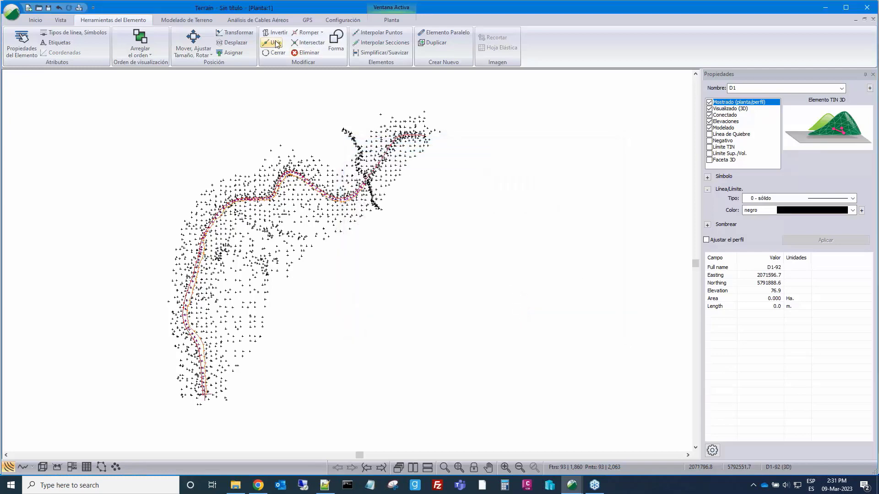
pyautogui.click(275, 42)
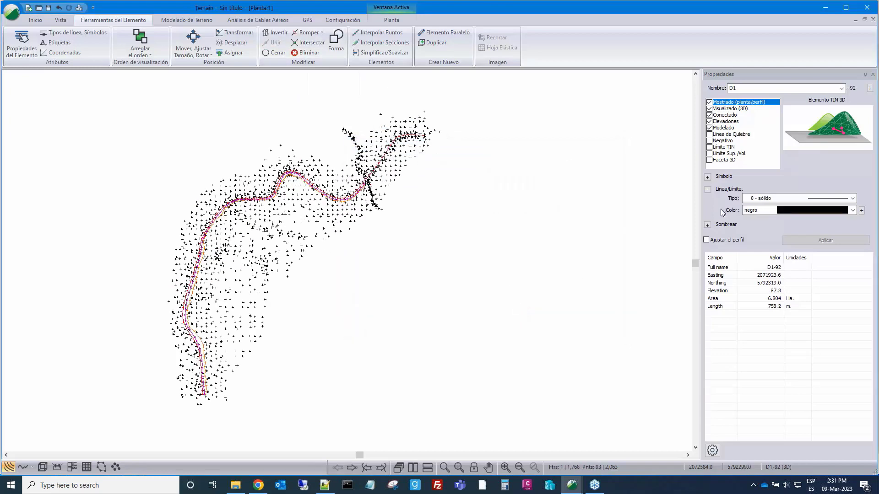
# Make the joined D1 line a breakline (Línea de Quiebre) and colour it blue (azul).
pyautogui.click(709, 135)
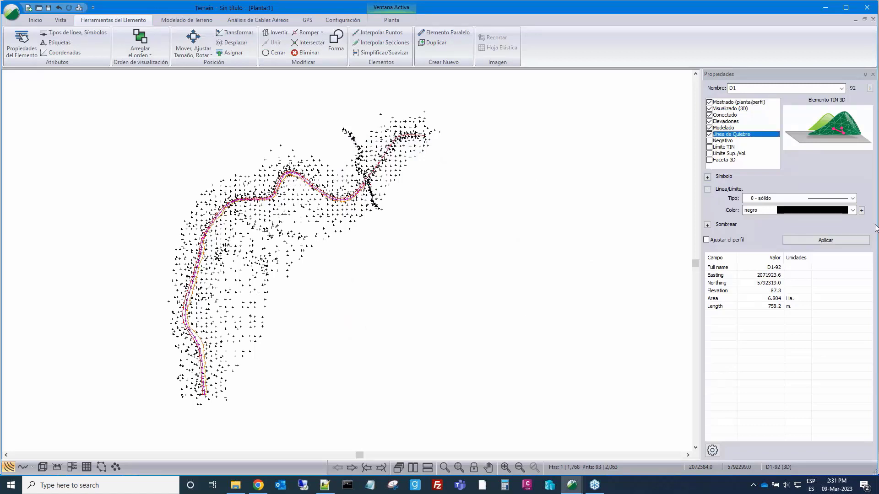
pyautogui.click(852, 211)
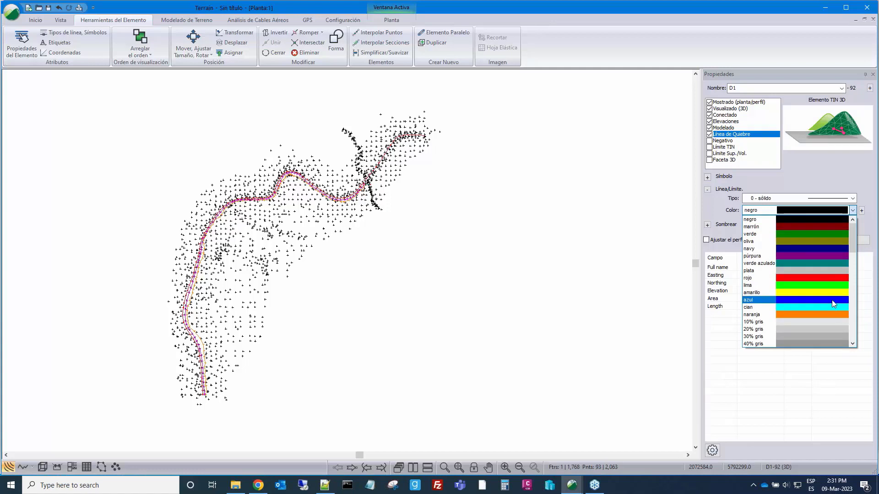
pyautogui.click(831, 300)
pyautogui.click(816, 241)
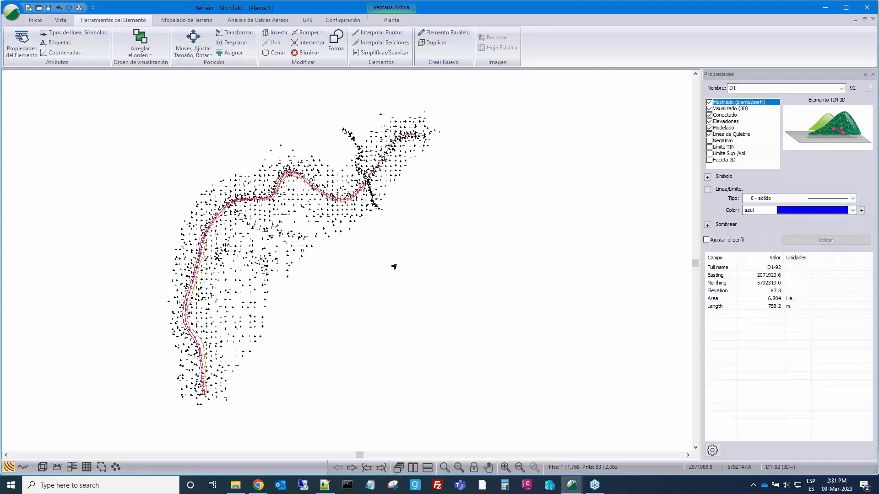
# Generate the terrain model with the major (Mayor) and minor (Menor) contours turned off.
pyautogui.click(190, 21)
pyautogui.click(16, 40)
pyautogui.click(356, 226)
pyautogui.click(402, 226)
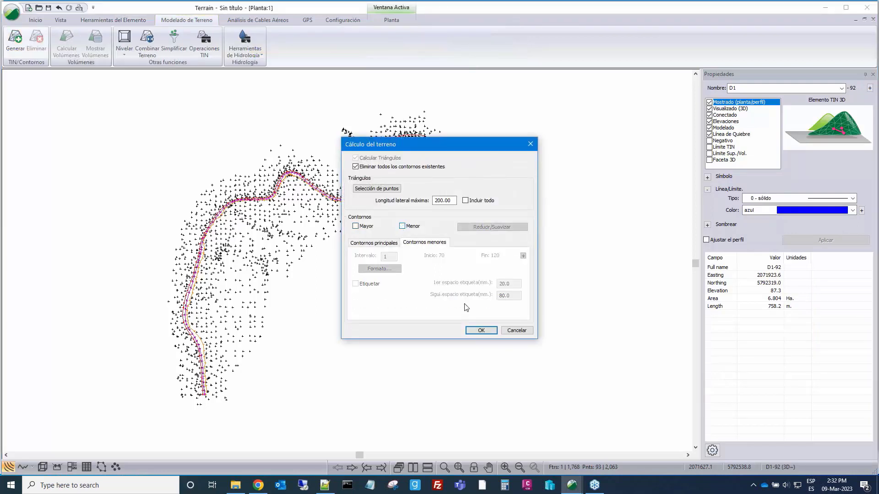
pyautogui.click(480, 330)
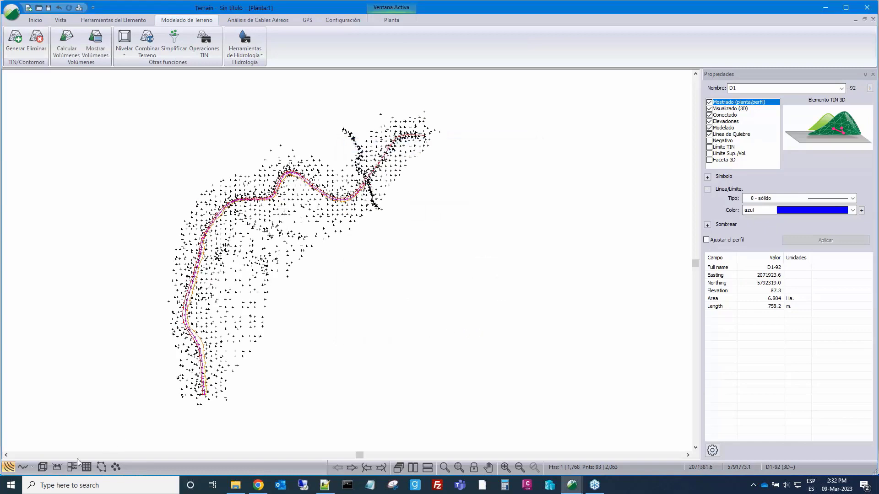
# Examine the generated surface along the breaklines in 3D from several angles, and return to the plan view.
pyautogui.click(43, 467)
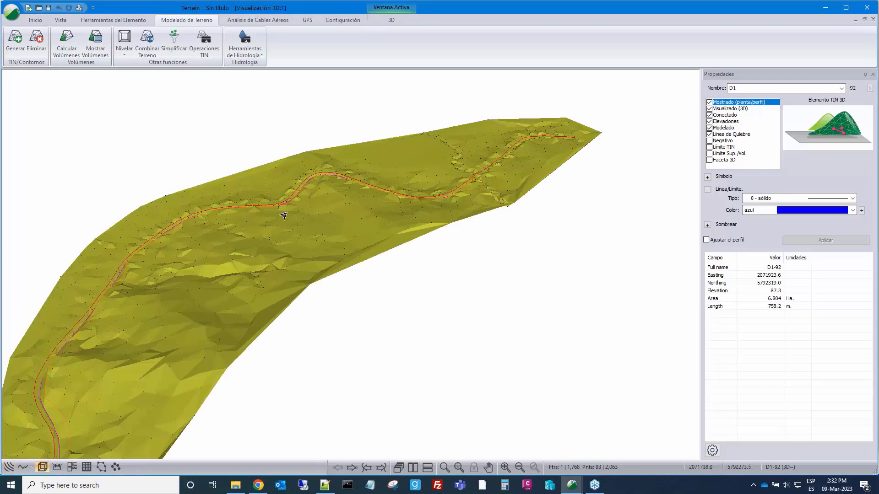
pyautogui.moveTo(284, 216); pyautogui.dragTo(333, 284, button='middle')
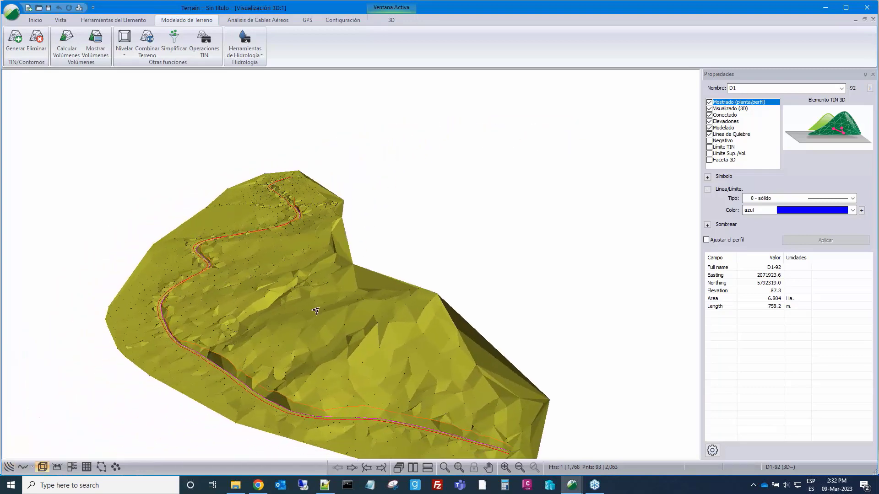
pyautogui.moveTo(305, 355); pyautogui.dragTo(335, 316, button='middle')
pyautogui.scroll(3, 339, 319)
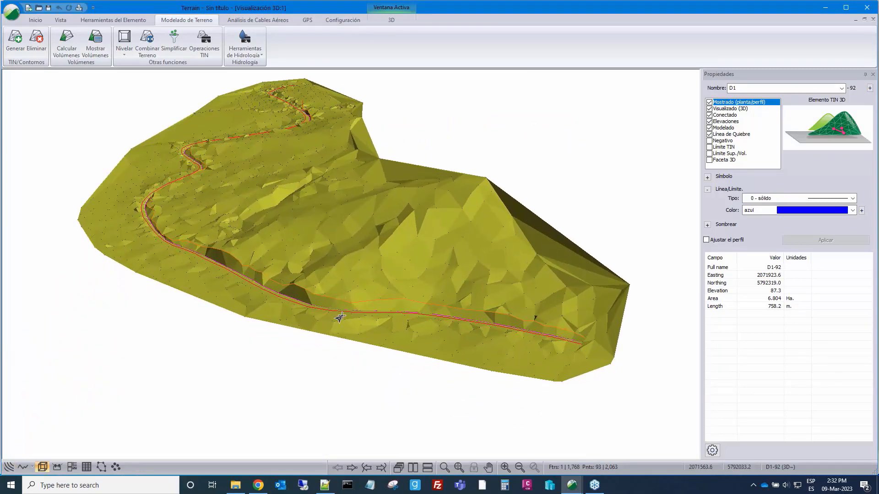
pyautogui.scroll(1, 350, 309)
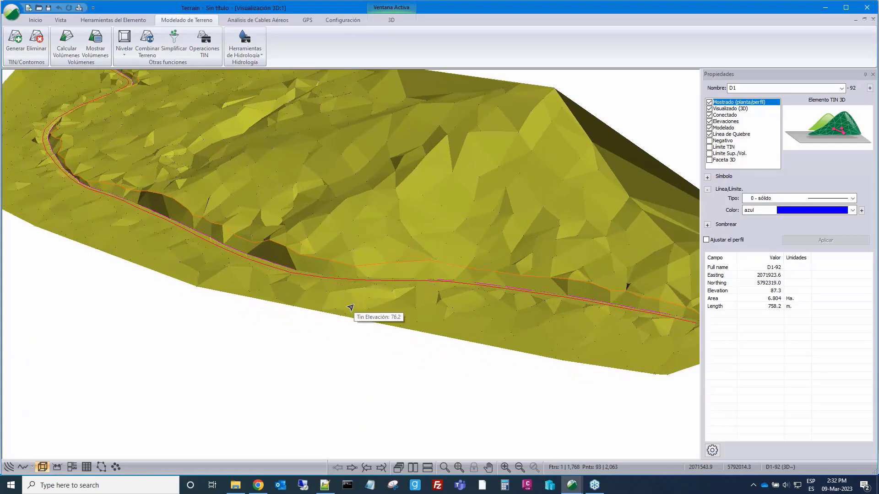
pyautogui.moveTo(388, 296); pyautogui.dragTo(363, 316, button='middle')
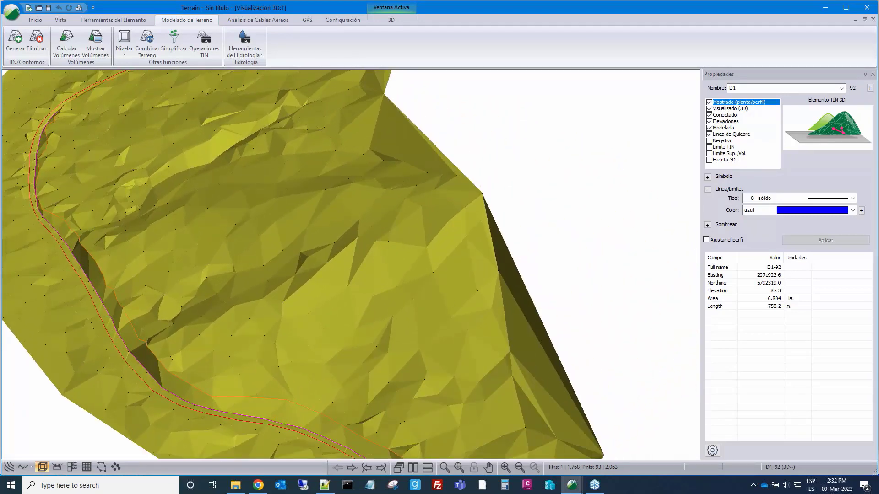
pyautogui.scroll(-4, 201, 260)
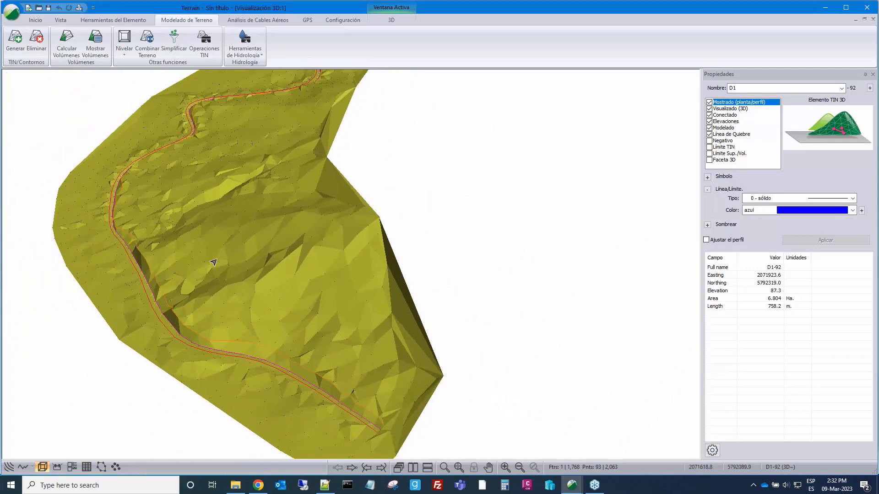
pyautogui.click(8, 467)
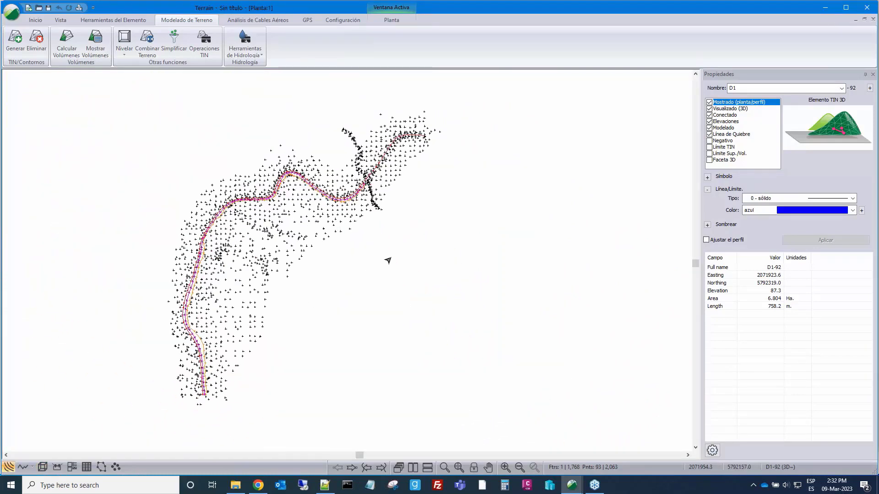
pyautogui.moveTo(398, 243); pyautogui.dragTo(467, 221, button='middle')
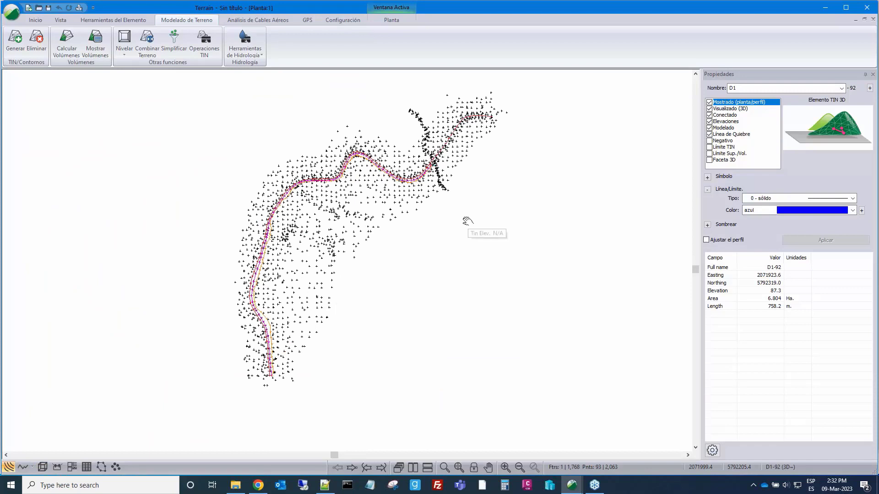
pyautogui.scroll(1, 468, 222)
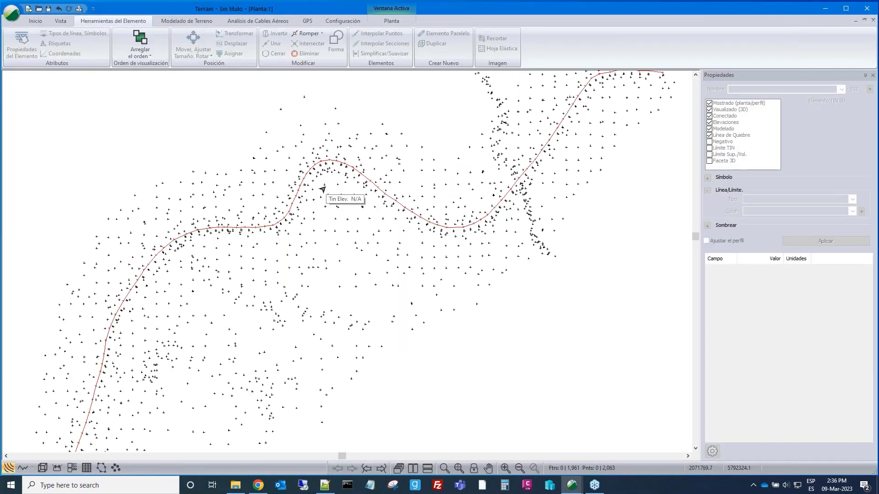
pyautogui.scroll(1, 322, 189)
pyautogui.scroll(1, 322, 189)
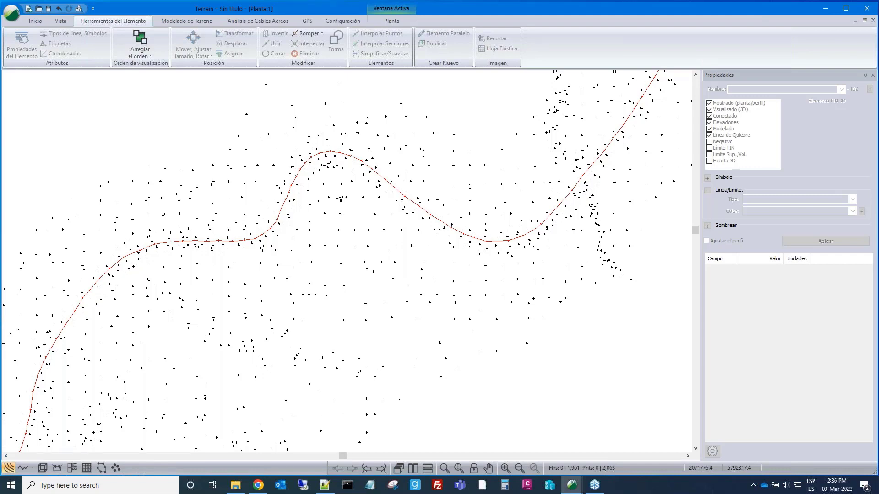
pyautogui.scroll(-1, 351, 176)
pyautogui.scroll(-1, 351, 176)
pyautogui.scroll(3, 351, 176)
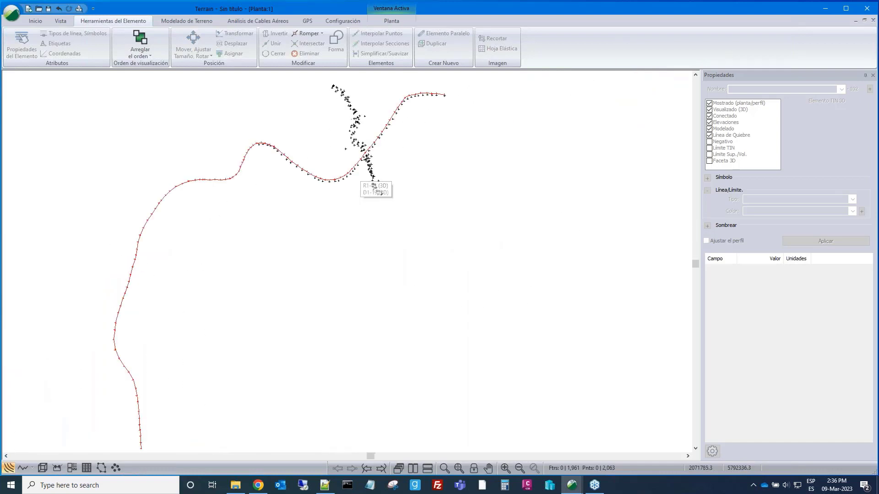
# Select all elements whose names match R*, join them into a single line, and check how it follows the road.
pyautogui.rightClick(561, 220)
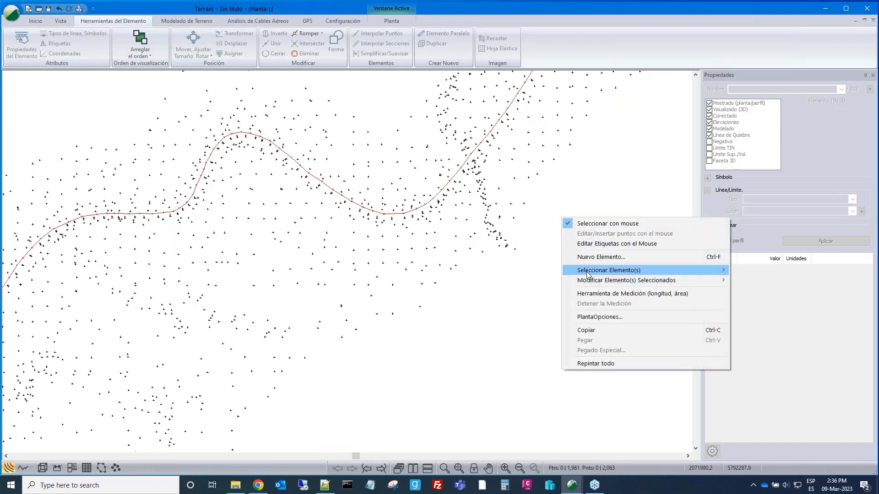
pyautogui.moveTo(591, 271)
pyautogui.click(773, 291)
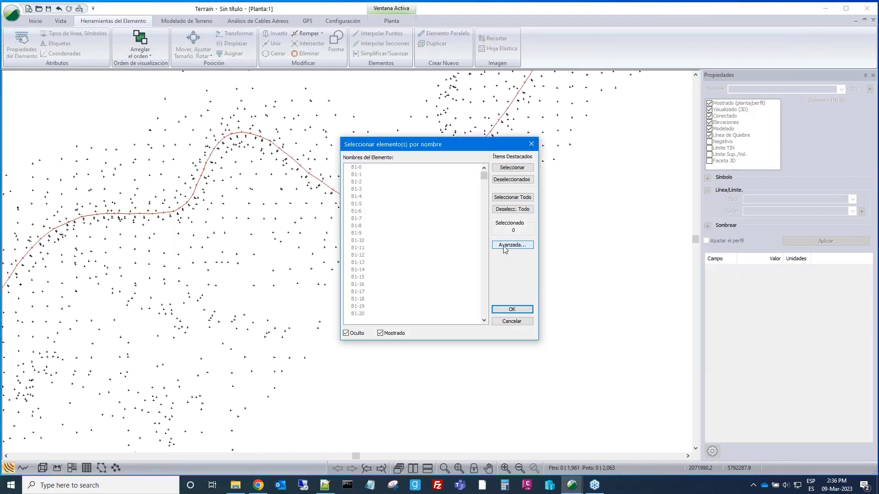
pyautogui.click(502, 245)
pyautogui.click(547, 169)
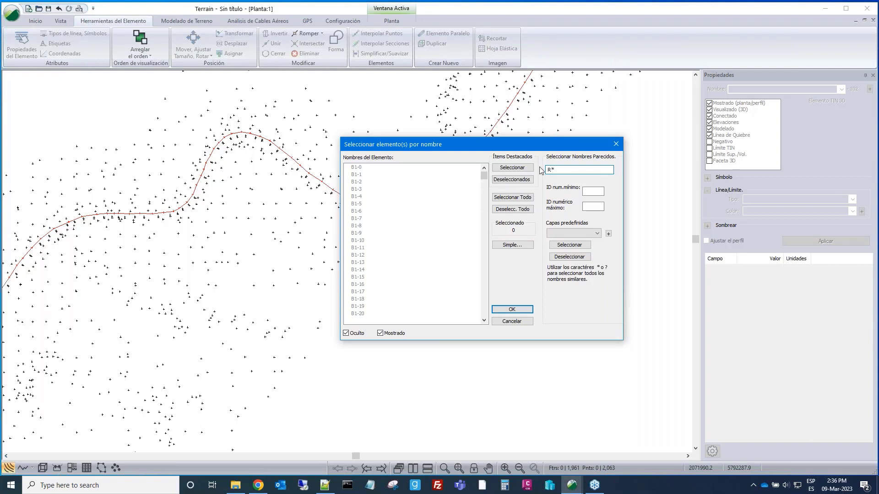
pyautogui.click(558, 247)
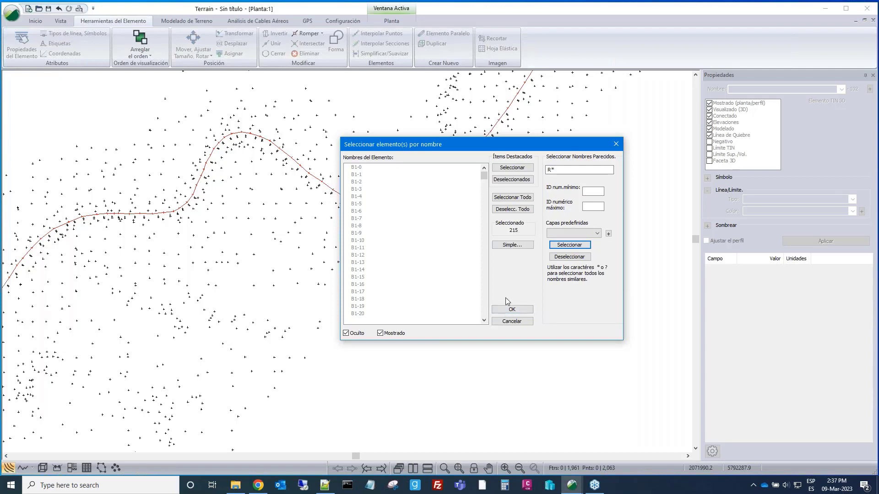
pyautogui.click(512, 310)
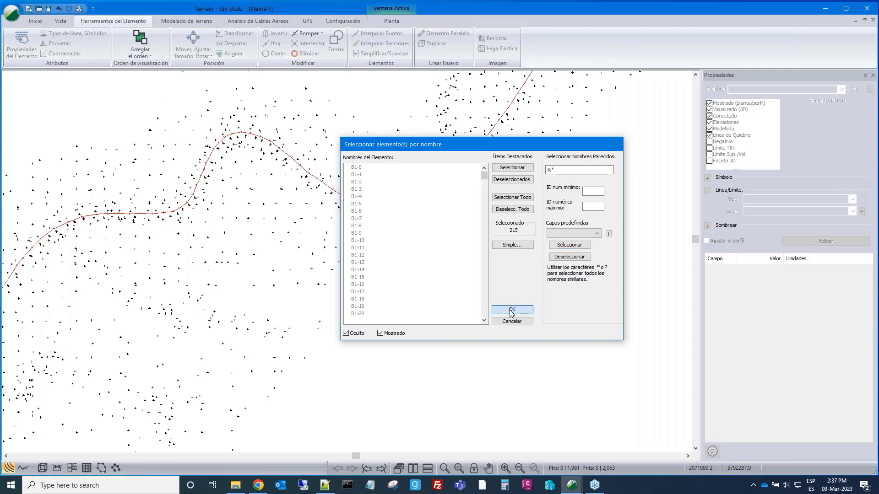
pyautogui.scroll(2, 284, 140)
pyautogui.scroll(4, 298, 146)
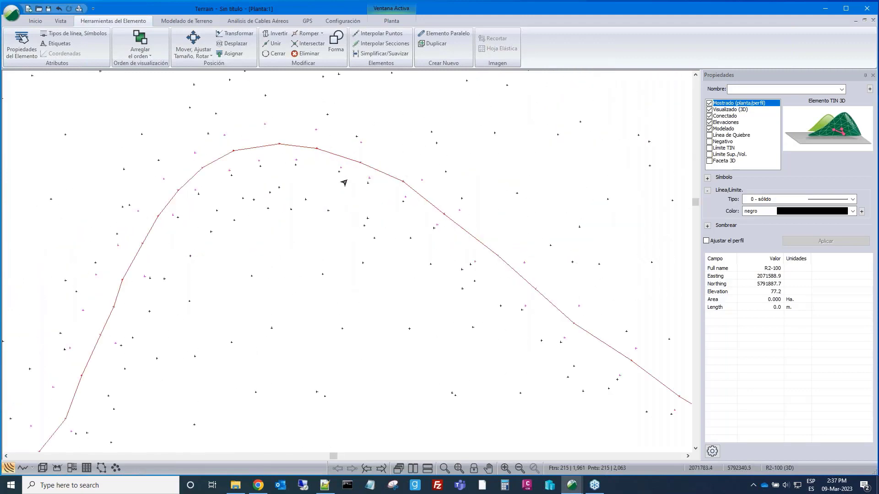
pyautogui.scroll(-2, 361, 161)
pyautogui.scroll(-3, 360, 160)
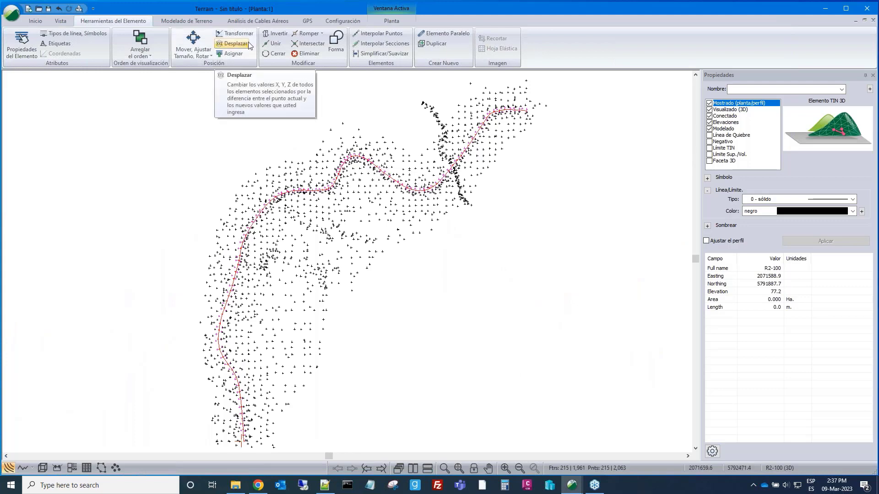
pyautogui.click(276, 44)
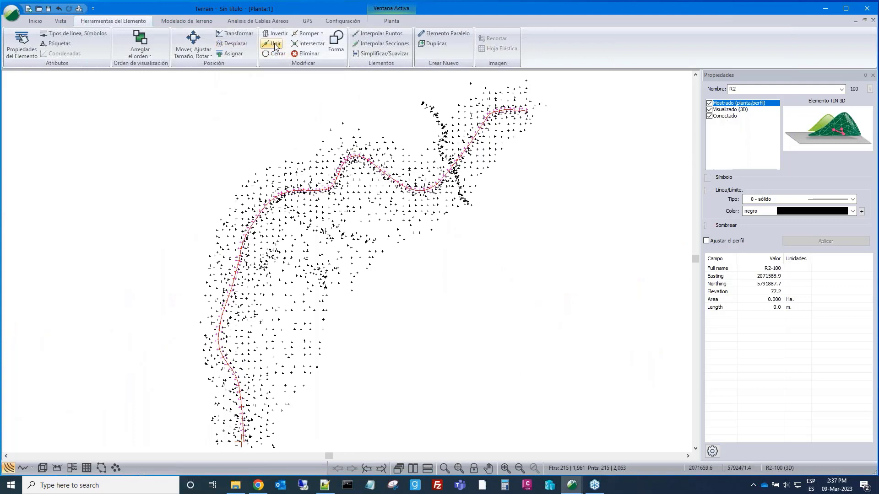
pyautogui.scroll(3, 403, 174)
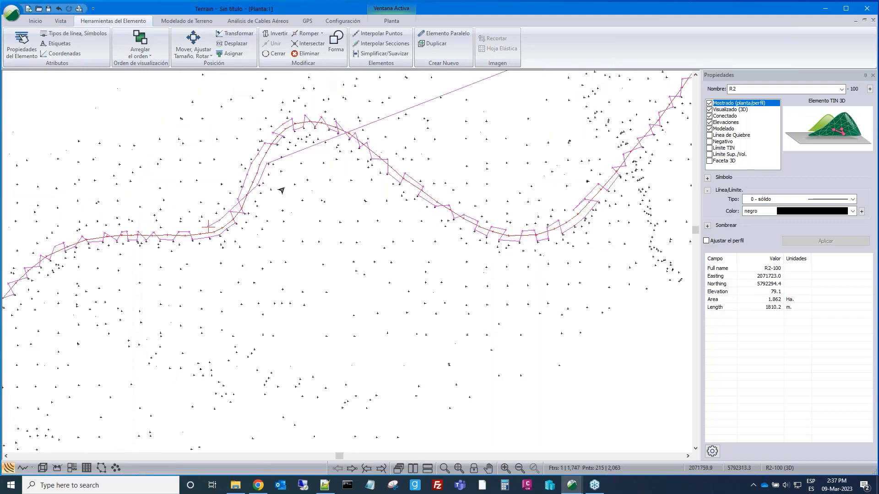
pyautogui.moveTo(314, 182); pyautogui.dragTo(569, 166)
pyautogui.scroll(4, 231, 219)
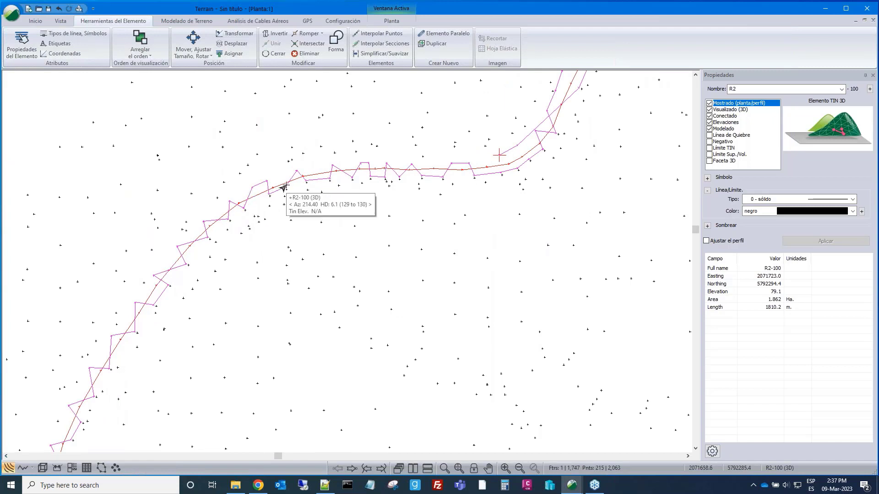
pyautogui.scroll(-2, 335, 176)
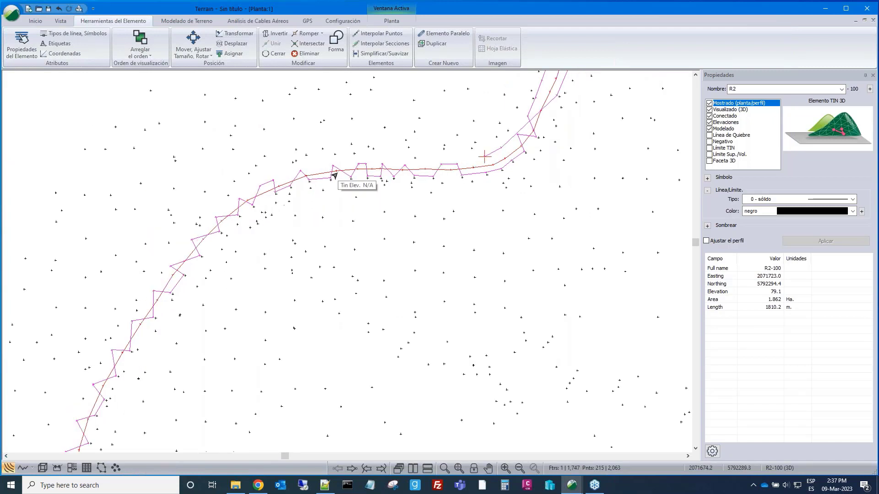
# Examine the path of the joined R line around the centreline over the full length of the road in plan view.
pyautogui.scroll(-3, 422, 190)
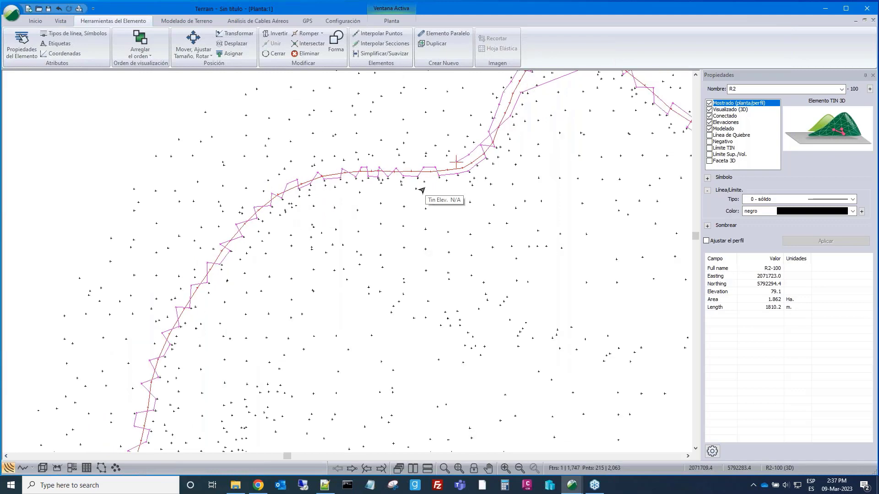
pyautogui.scroll(-4, 421, 182)
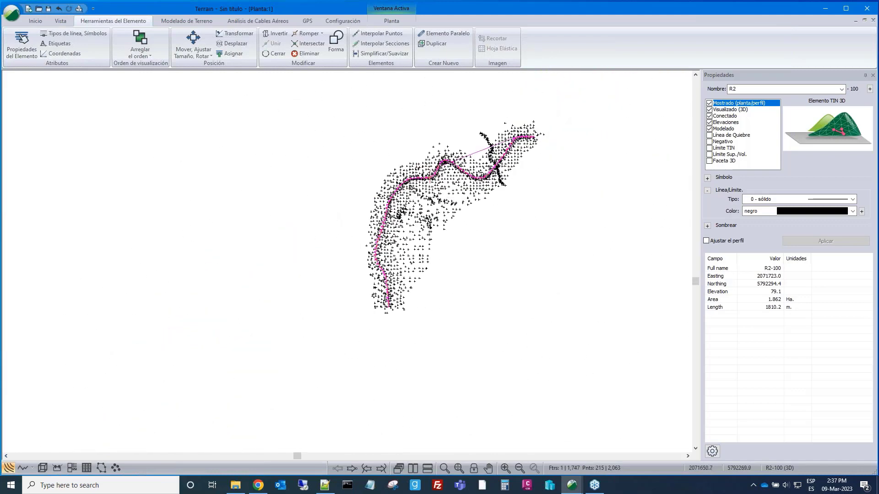
pyautogui.scroll(5, 403, 187)
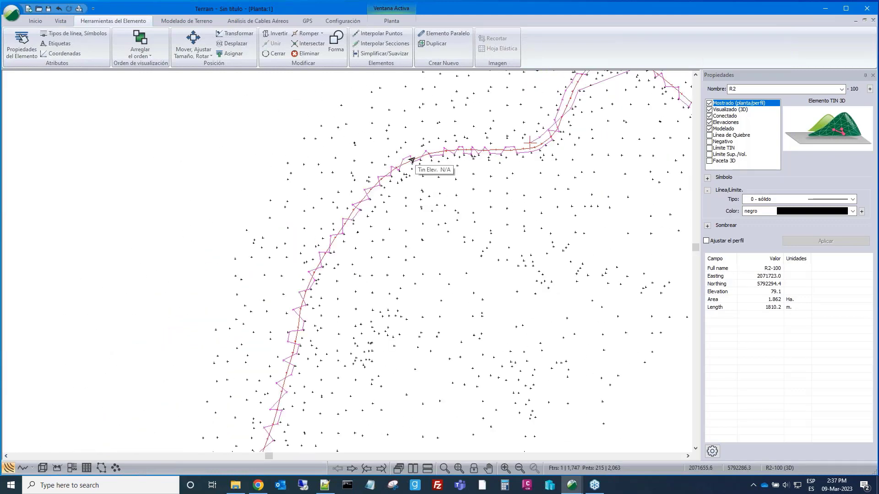
pyautogui.scroll(-1, 552, 150)
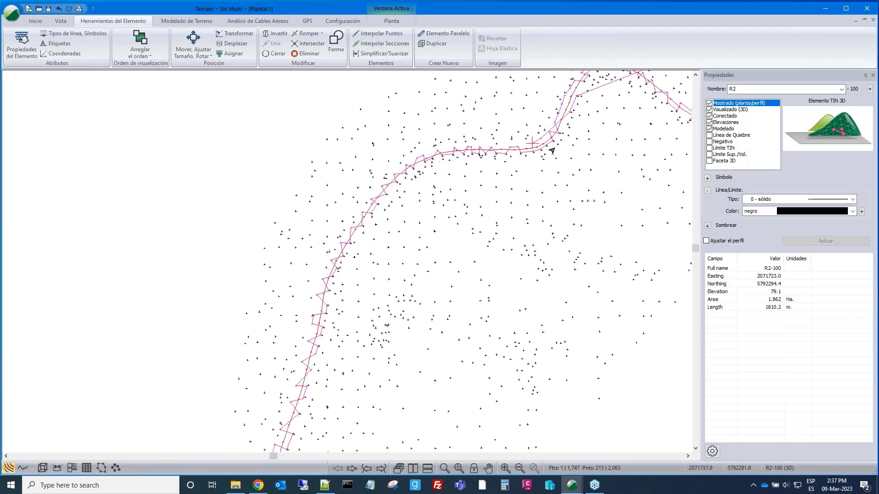
pyautogui.scroll(-3, 552, 149)
pyautogui.scroll(5, 357, 176)
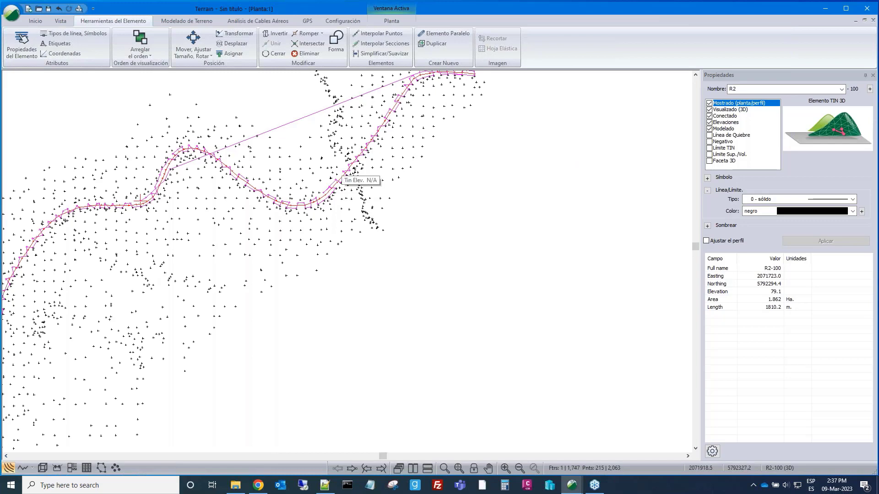
pyautogui.scroll(-2, 341, 175)
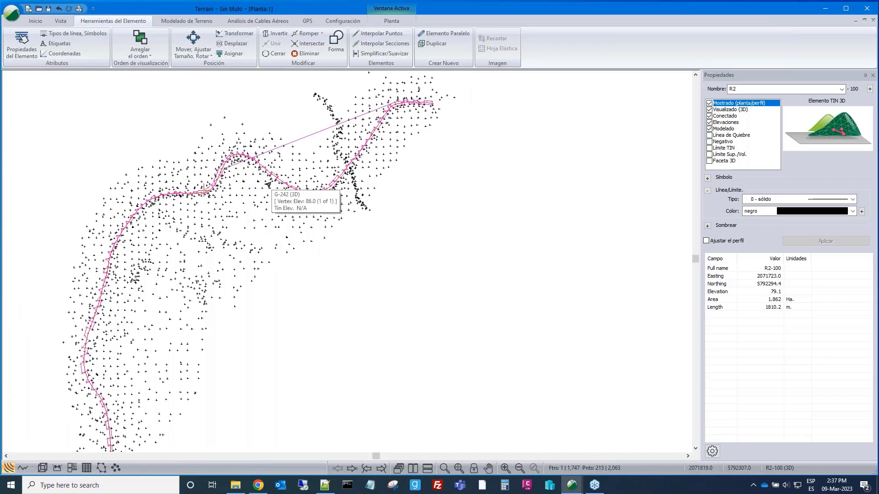
pyautogui.moveTo(312, 171); pyautogui.dragTo(316, 171, button='middle')
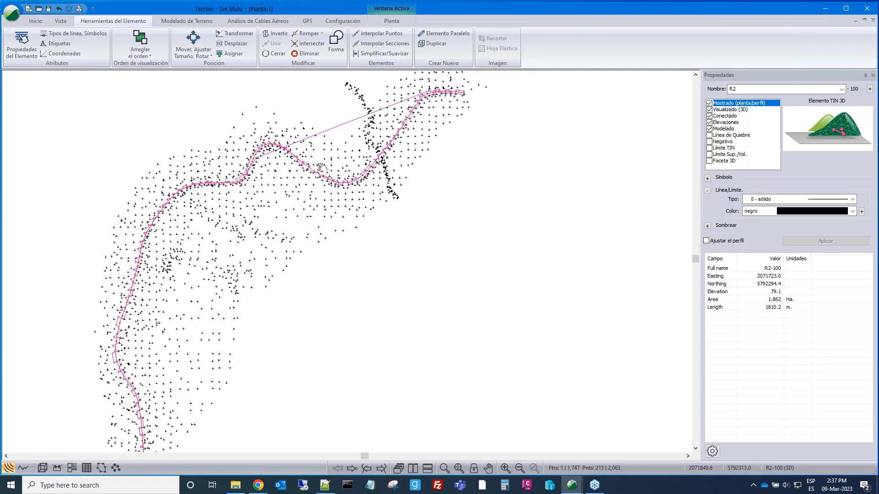
# Undo the joining of the R* elements so they are separate points along the road again.
pyautogui.click(58, 9)
pyautogui.click(58, 8)
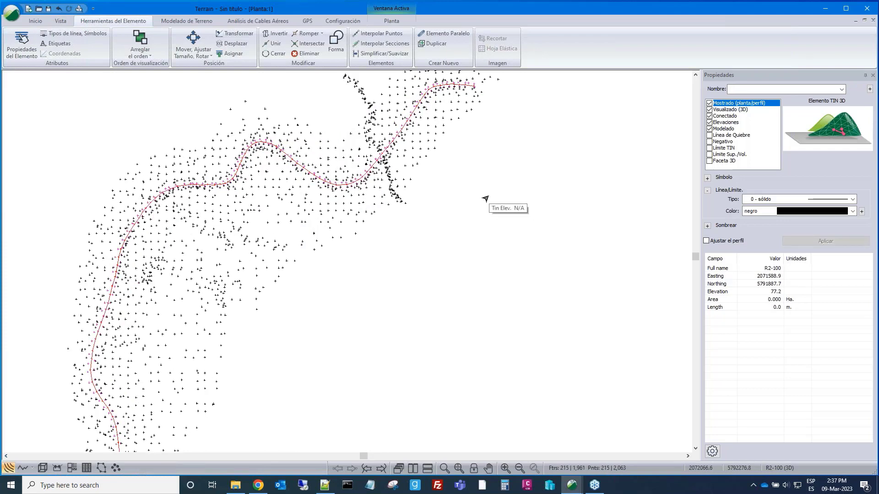
pyautogui.moveTo(373, 159); pyautogui.dragTo(376, 160, button='middle')
pyautogui.scroll(2, 379, 220)
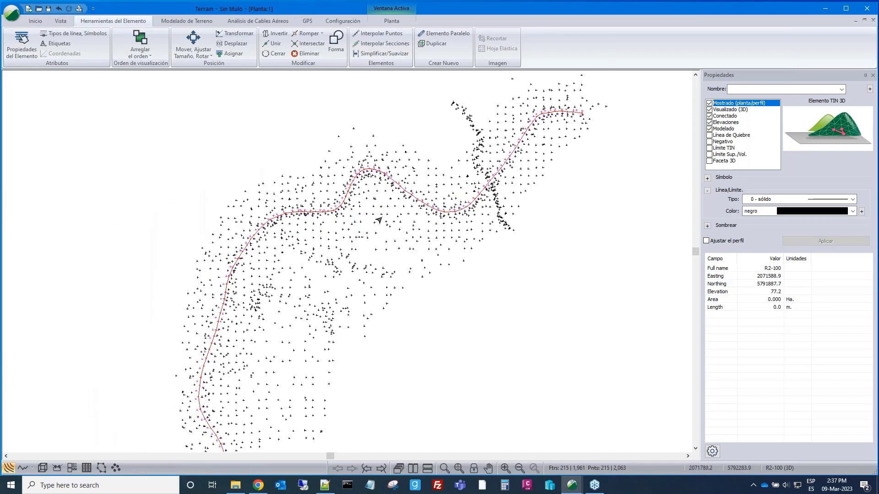
pyautogui.scroll(1, 325, 185)
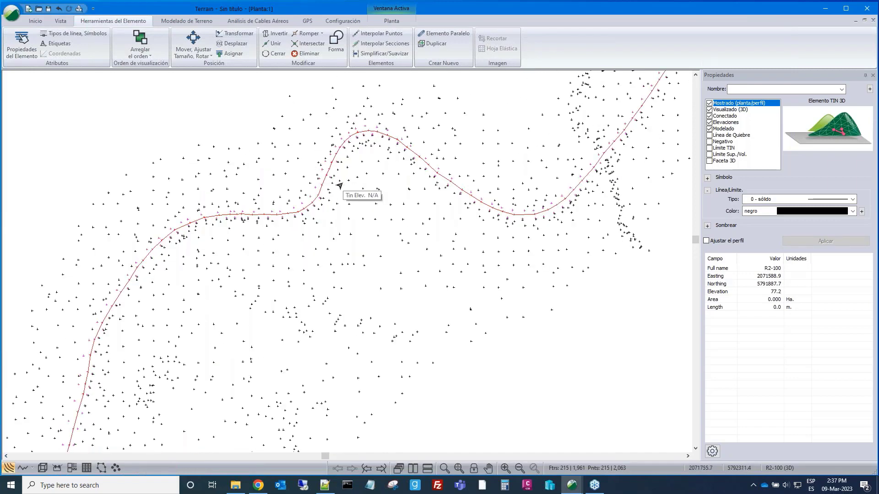
# Add the red road centreline CL1 to the selected R* points.
pyautogui.moveTo(330, 180)
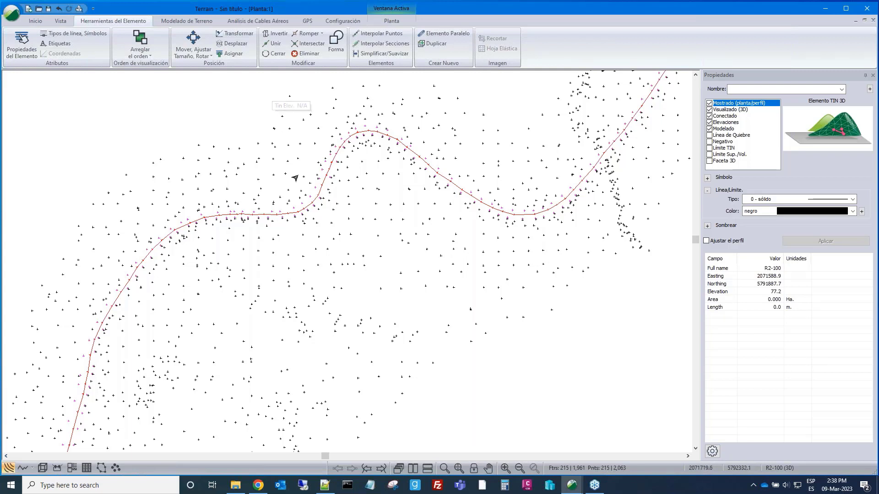
pyautogui.click(321, 181)
pyautogui.click(325, 177)
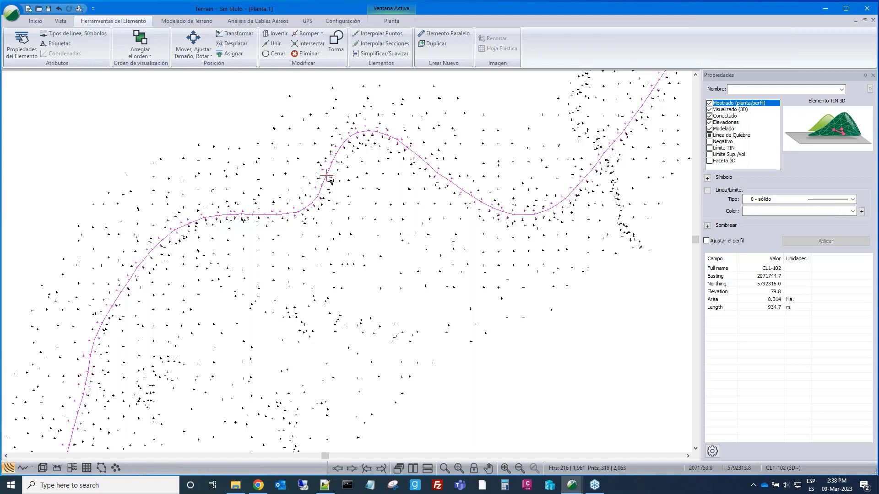
pyautogui.scroll(2, 341, 177)
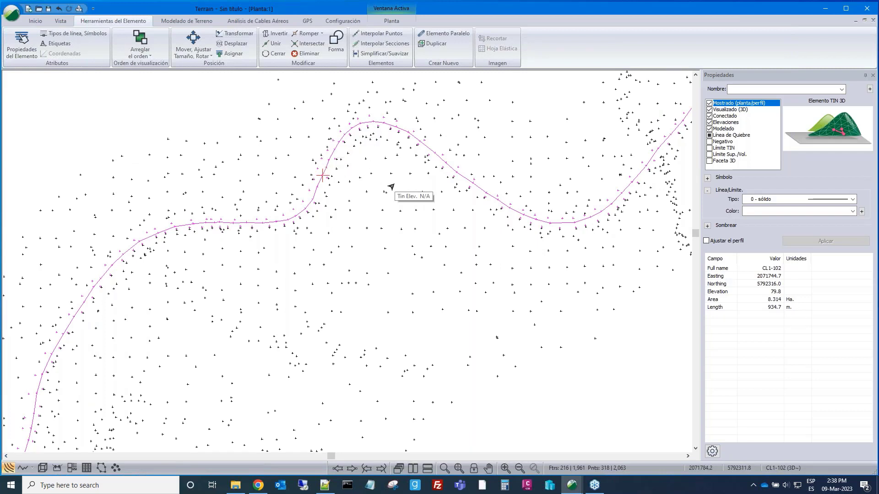
pyautogui.scroll(-1, 391, 186)
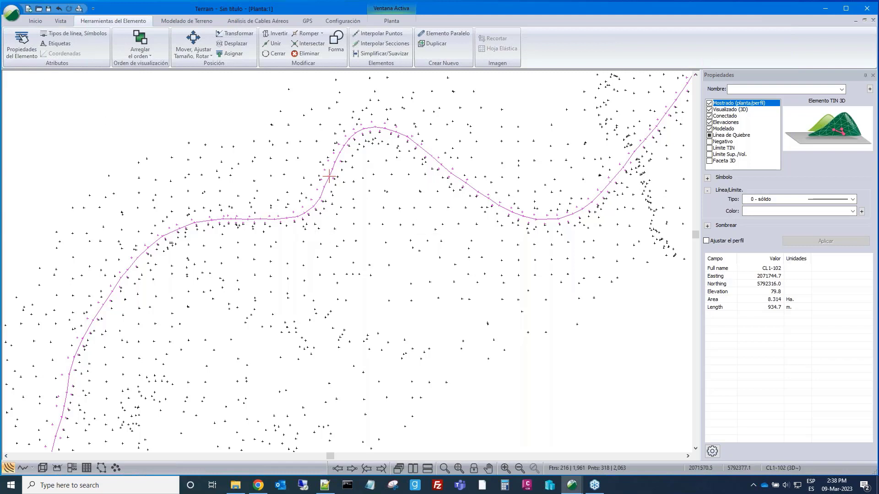
# Invert the selection and turn off Mostrado (planta/perfil) for all elements other than the R points and centreline.
pyautogui.click(35, 20)
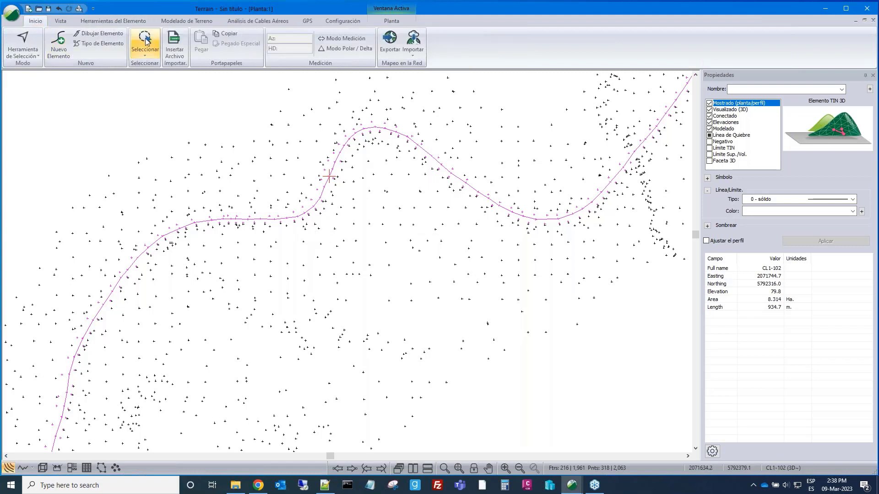
pyautogui.click(145, 40)
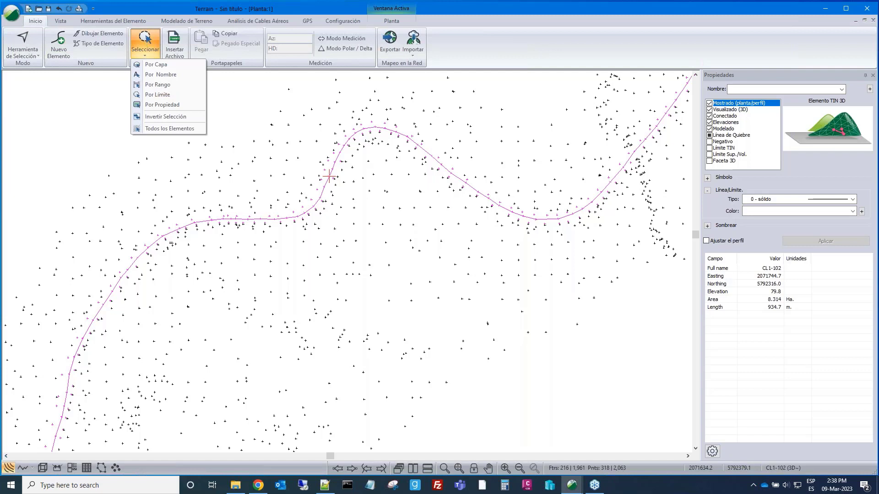
pyautogui.click(164, 117)
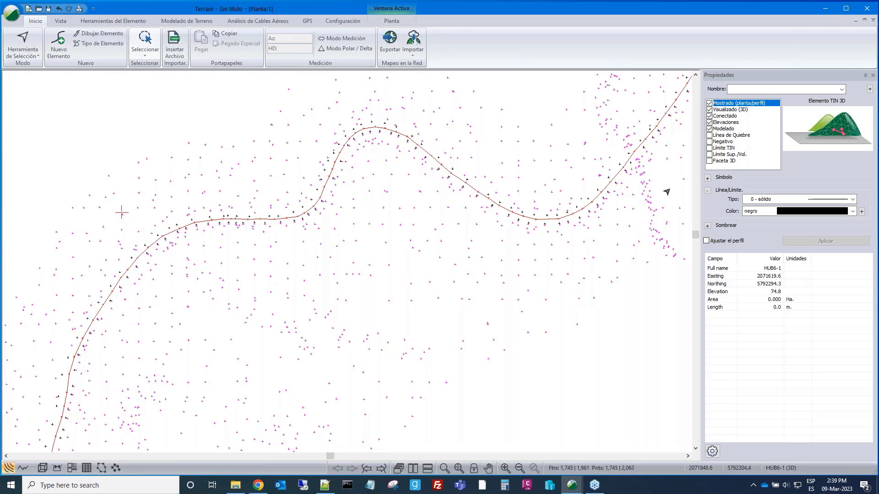
pyautogui.click(710, 103)
pyautogui.click(793, 244)
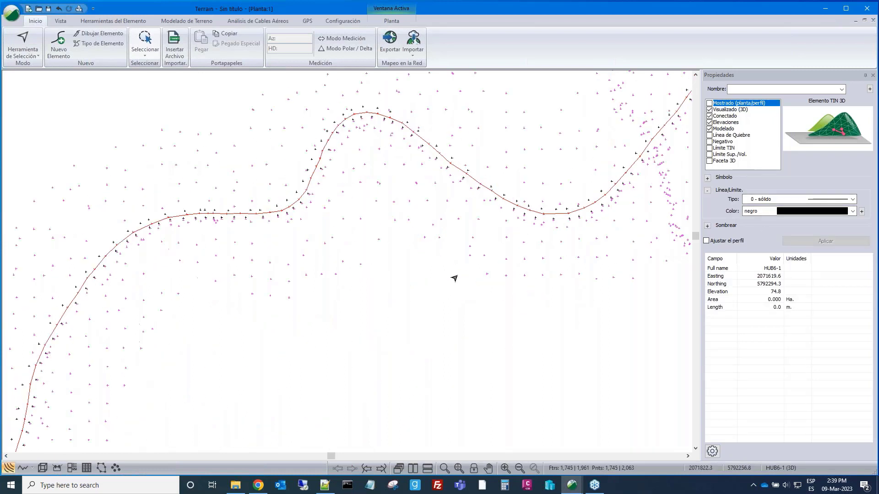
pyautogui.scroll(-1, 461, 277)
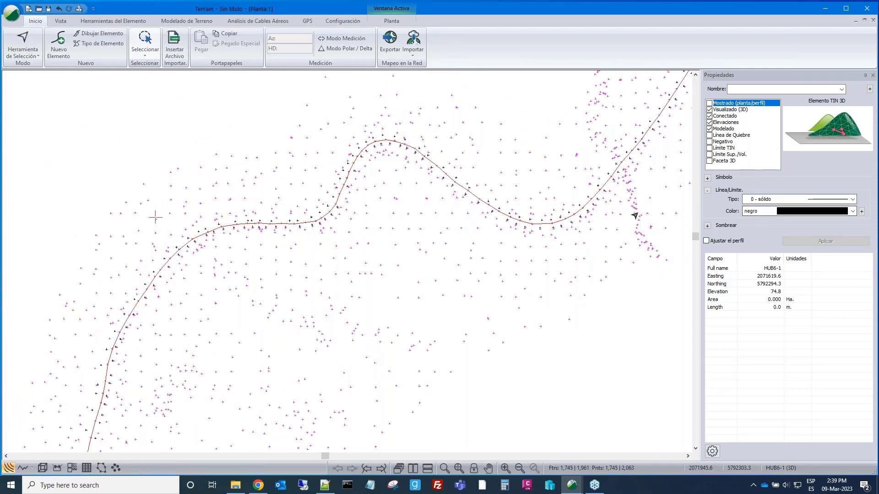
pyautogui.click(598, 246)
# Examine the R points on both sides of the centreline along the whole road, up to its northeast end.
pyautogui.scroll(-3, 581, 246)
pyautogui.scroll(1, 529, 230)
pyautogui.moveTo(391, 193); pyautogui.dragTo(296, 150, button='middle')
pyautogui.scroll(3, 311, 162)
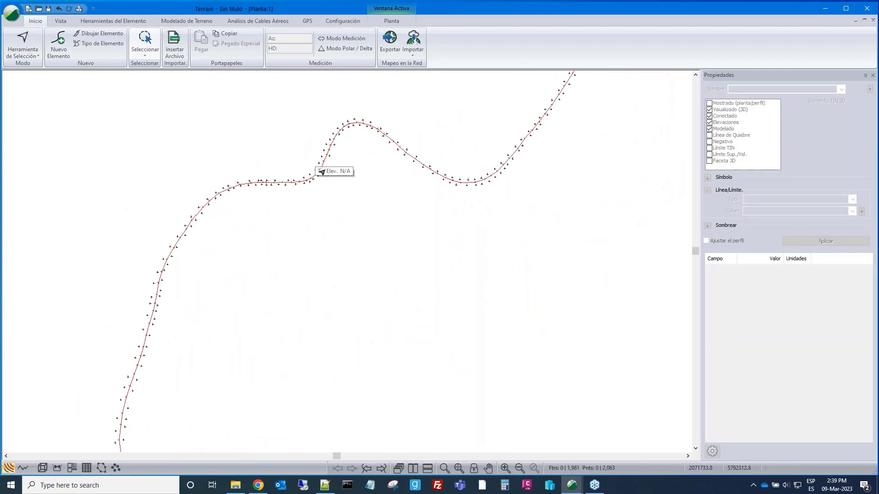
pyautogui.scroll(-1, 328, 166)
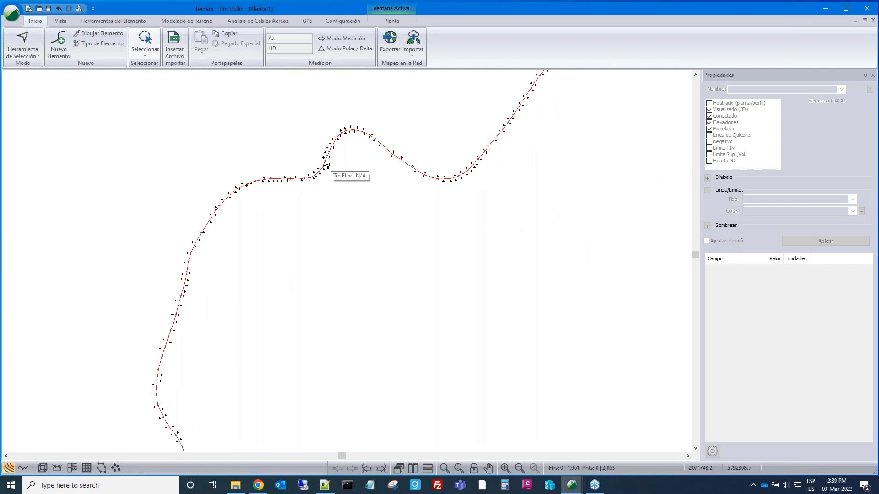
pyautogui.moveTo(309, 196); pyautogui.dragTo(369, 158, button='middle')
pyautogui.scroll(-2, 369, 158)
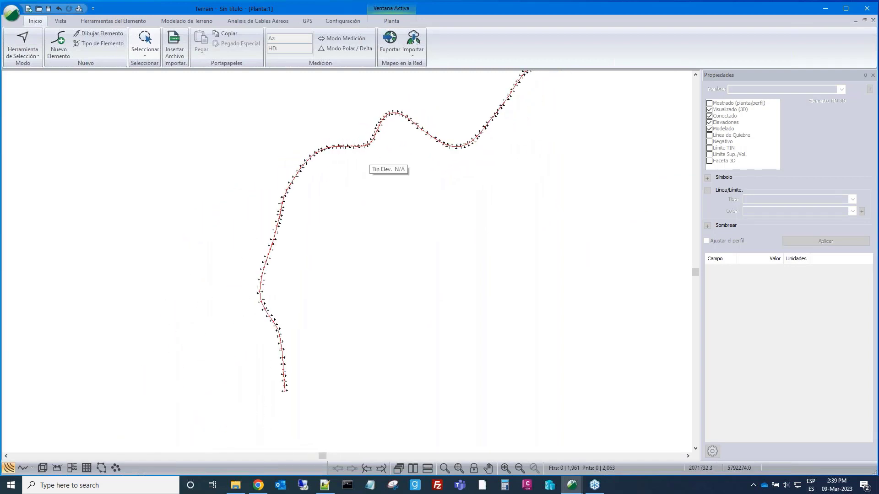
pyautogui.moveTo(453, 155); pyautogui.dragTo(355, 184, button='middle')
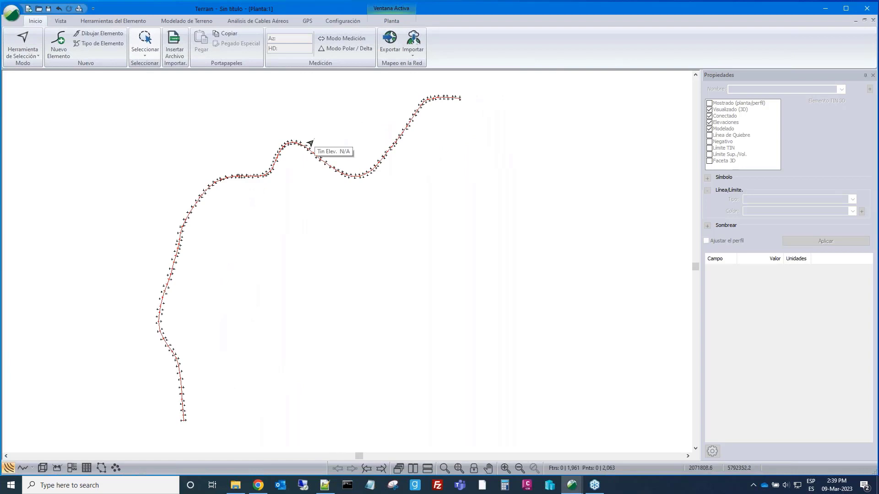
pyautogui.scroll(2, 302, 156)
pyautogui.scroll(1, 302, 155)
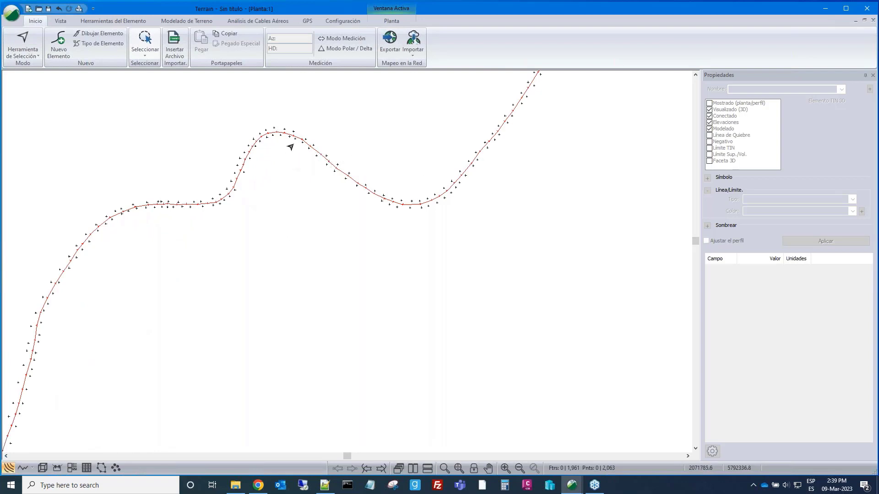
pyautogui.scroll(-1, 483, 158)
pyautogui.scroll(-3, 483, 158)
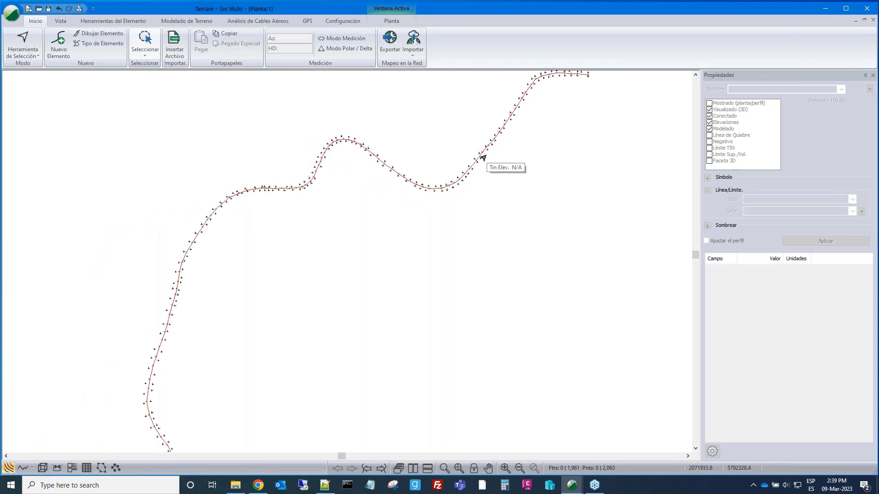
pyautogui.moveTo(484, 158)
pyautogui.mouseDown(button='middle')
pyautogui.moveTo(448, 157)
pyautogui.moveTo(402, 137)
pyautogui.moveTo(359, 157)
pyautogui.moveTo(366, 149)
pyautogui.mouseUp(button='middle')
pyautogui.scroll(4, 410, 173)
pyautogui.scroll(3, 399, 158)
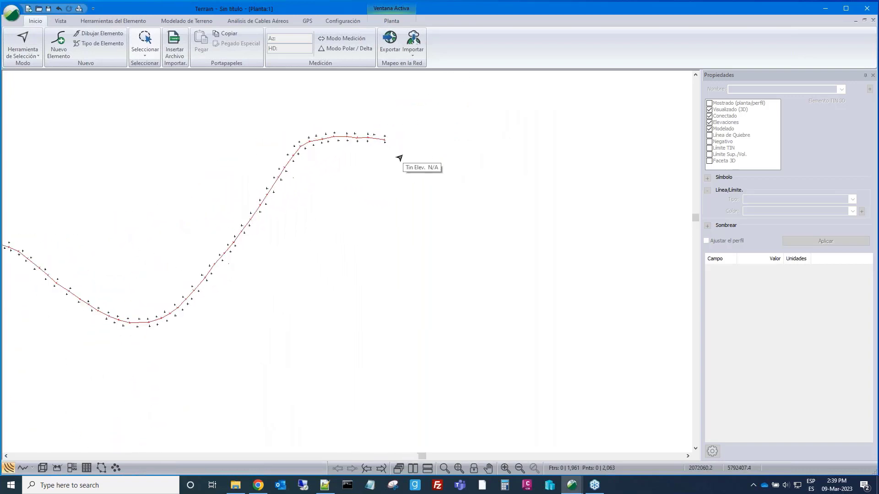
# Extend centreline CL1 about 50 m southeast beyond its northeast end by inserting a point with the mouse editing mode.
pyautogui.click(375, 137)
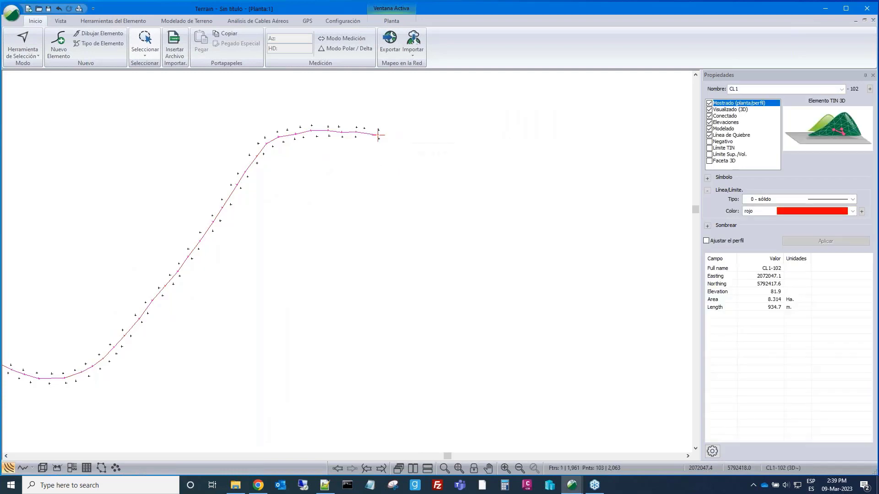
pyautogui.rightClick(414, 157)
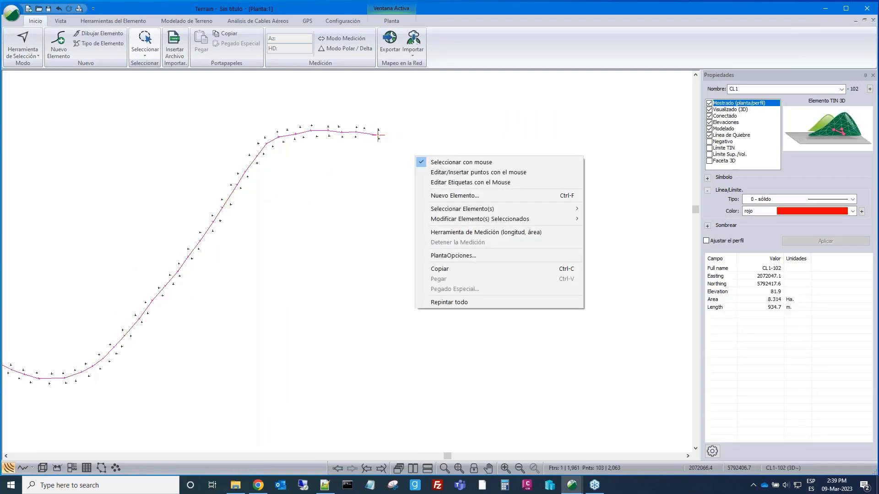
pyautogui.click(421, 172)
pyautogui.click(451, 169)
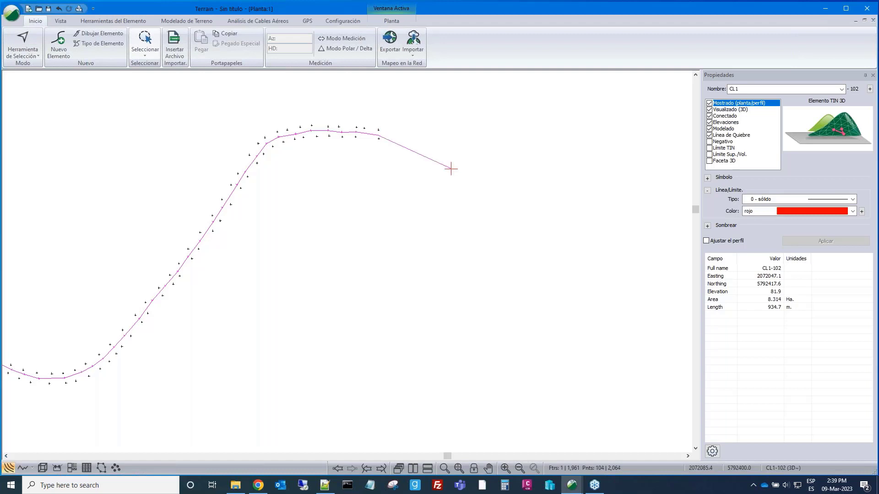
pyautogui.click(461, 179)
# Extend centreline CL1 about 70 m eastward beyond its south end with another inserted point.
pyautogui.scroll(-3, 371, 281)
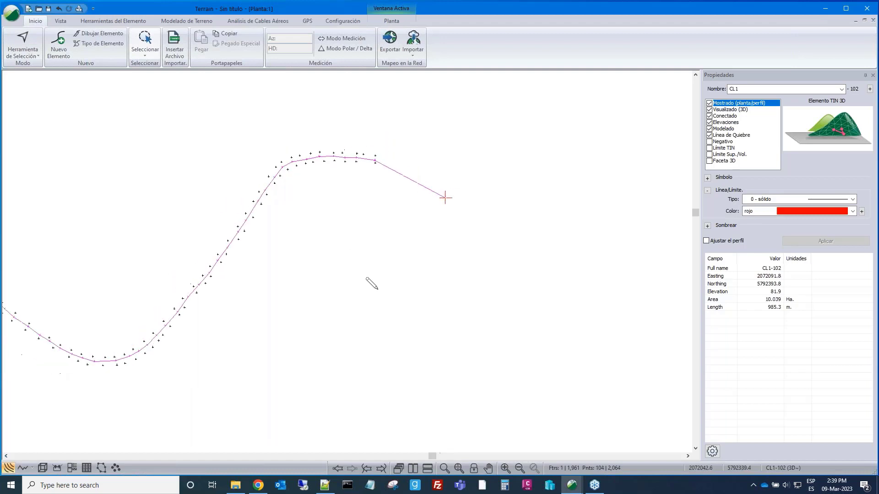
pyautogui.scroll(-2, 376, 309)
pyautogui.moveTo(394, 298); pyautogui.dragTo(488, 146, button='middle')
pyautogui.moveTo(344, 339); pyautogui.dragTo(435, 196, button='middle')
pyautogui.click(271, 370)
pyautogui.scroll(-1, 399, 248)
pyautogui.moveTo(379, 314); pyautogui.dragTo(339, 369, button='middle')
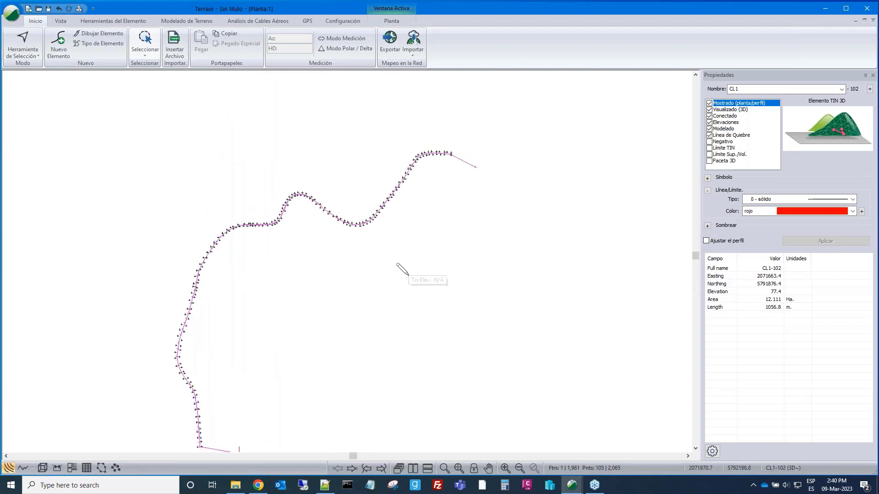
# Close CL1 into a loop by inserting a point and placing it on the extended south end, and return to mouse selection mode.
pyautogui.click(366, 354)
pyautogui.moveTo(359, 349)
pyautogui.mouseDown(button='middle')
pyautogui.moveTo(342, 304)
pyautogui.moveTo(361, 271)
pyautogui.mouseUp(button='middle')
pyautogui.moveTo(338, 301); pyautogui.dragTo(266, 374)
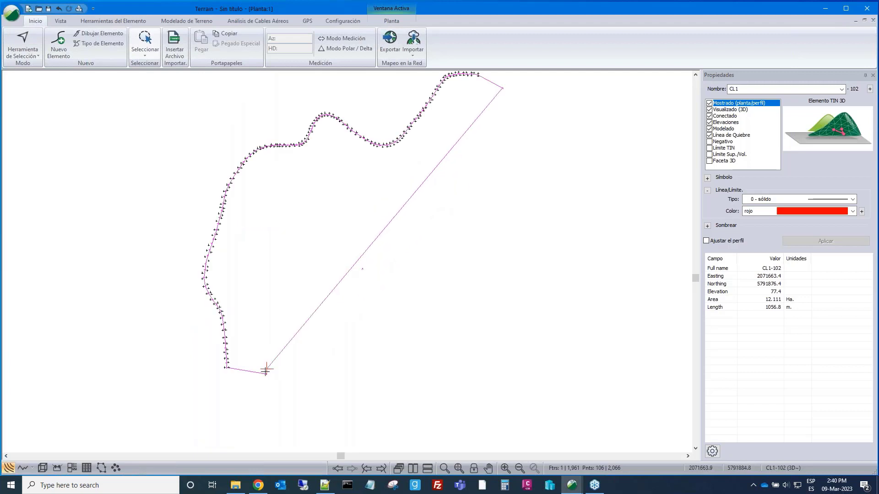
pyautogui.rightClick(479, 308)
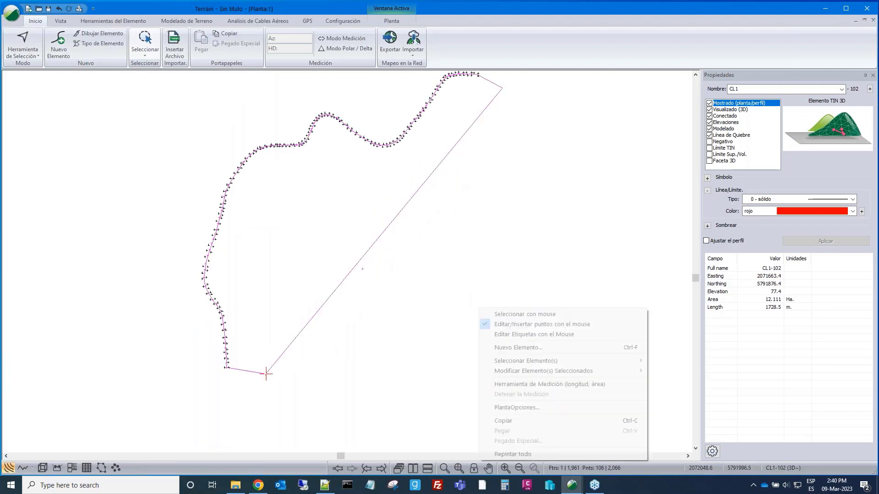
pyautogui.click(491, 314)
pyautogui.scroll(-1, 422, 225)
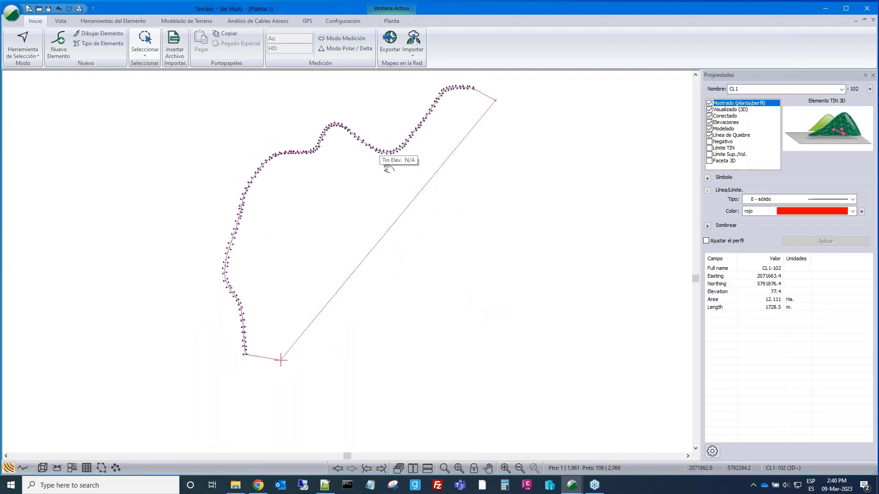
pyautogui.scroll(3, 377, 194)
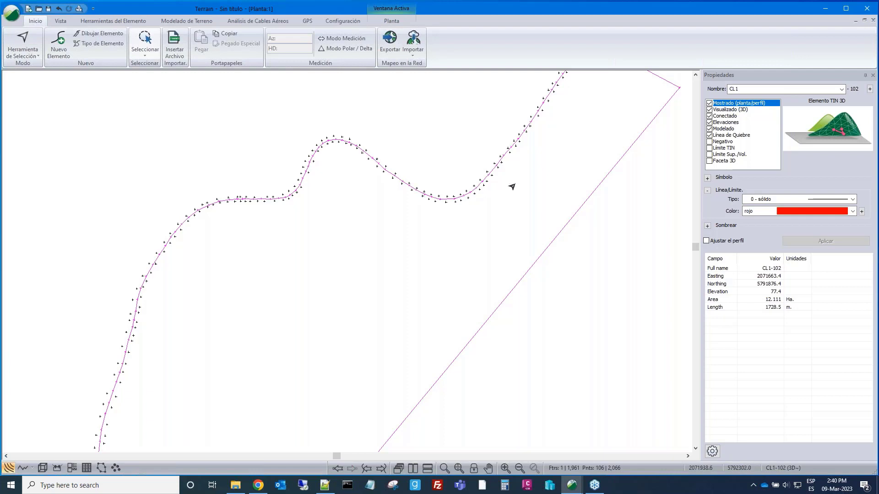
# Select the elements inside the closed CL1 boundary, excluding partial and hidden elements and keeping the current selection.
pyautogui.scroll(-3, 511, 186)
pyautogui.moveTo(508, 187); pyautogui.dragTo(328, 144, button='middle')
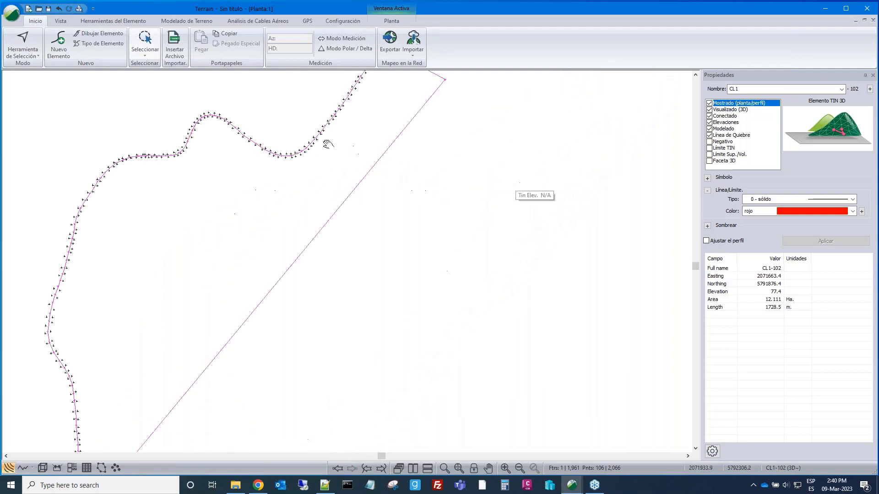
pyautogui.rightClick(510, 244)
pyautogui.moveTo(532, 299)
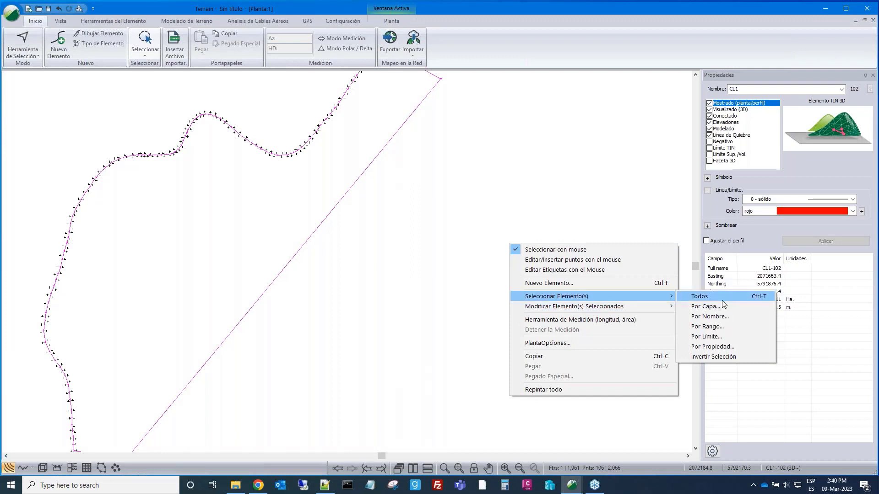
pyautogui.click(707, 337)
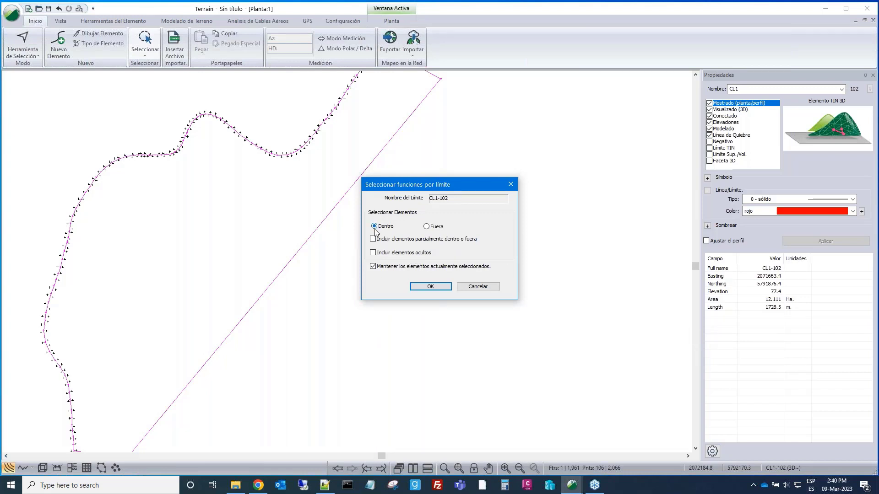
pyautogui.click(419, 287)
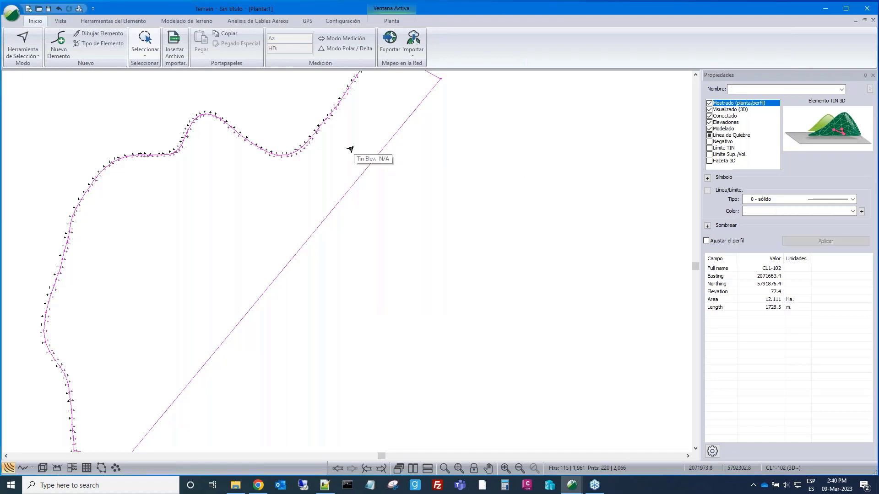
# Join the selected R road-edge points inside the boundary together with CL1 into one connected element.
pyautogui.click(110, 21)
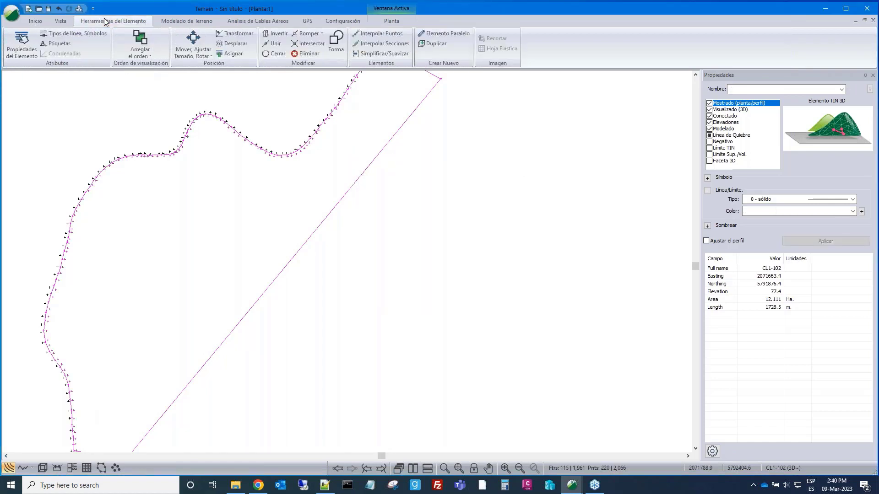
pyautogui.click(275, 45)
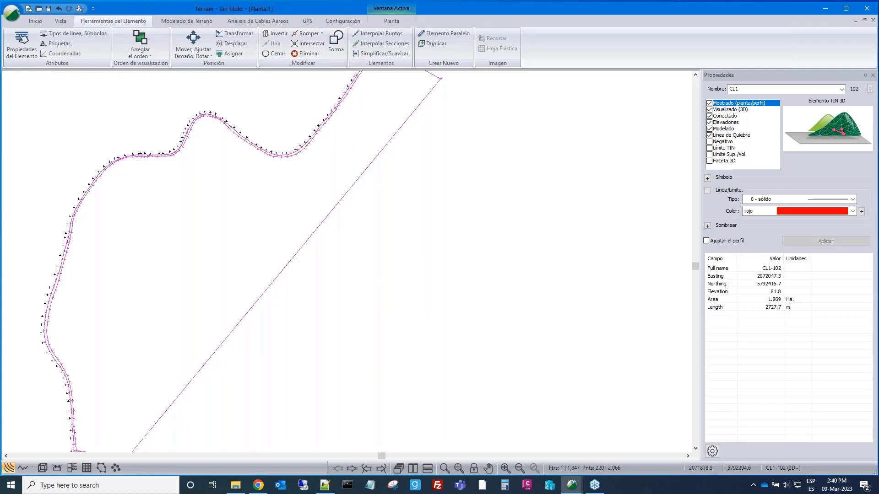
pyautogui.scroll(2, 305, 154)
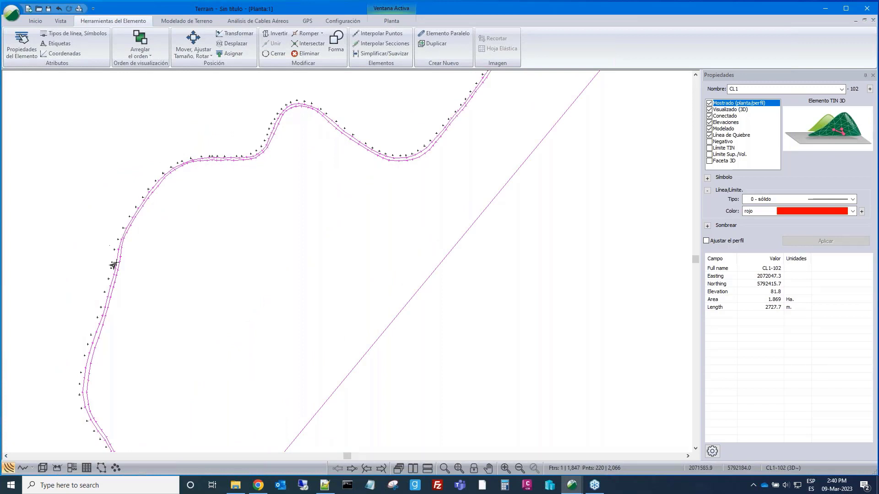
# Examine the selected CL1 outline and the points alongside it in the plan view.
pyautogui.scroll(-1, 328, 204)
pyautogui.scroll(-1, 329, 203)
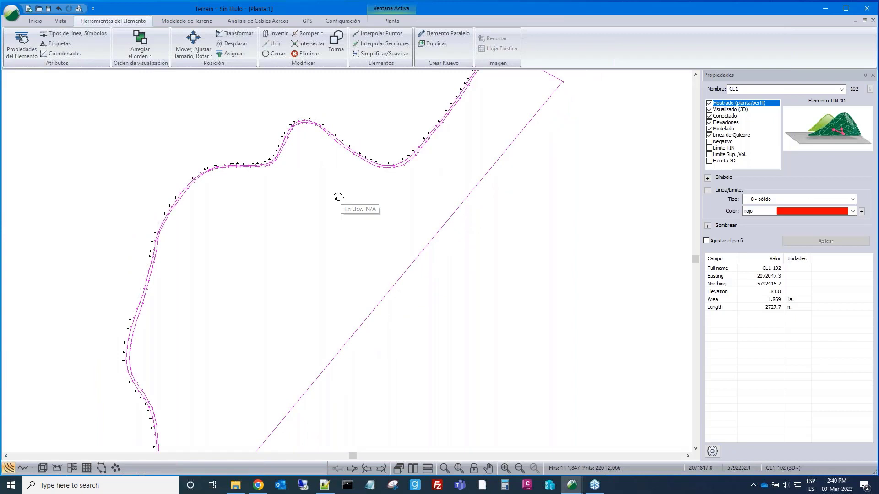
pyautogui.scroll(1, 417, 165)
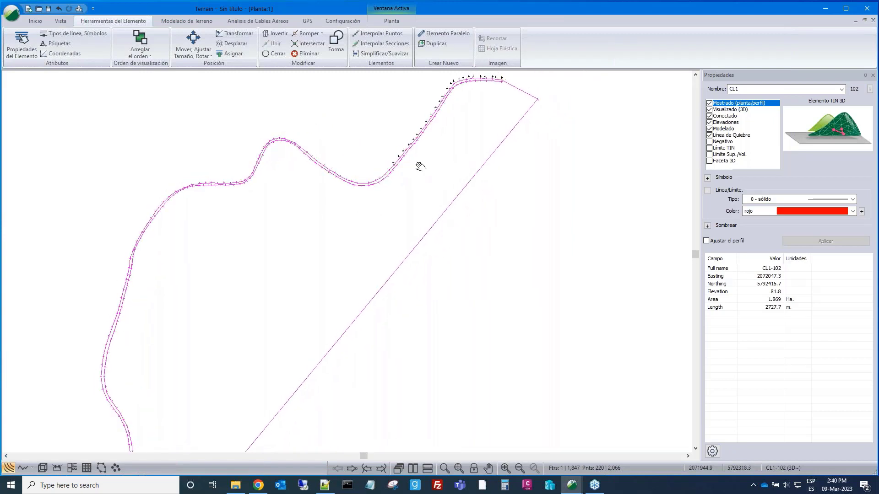
pyautogui.scroll(1, 393, 202)
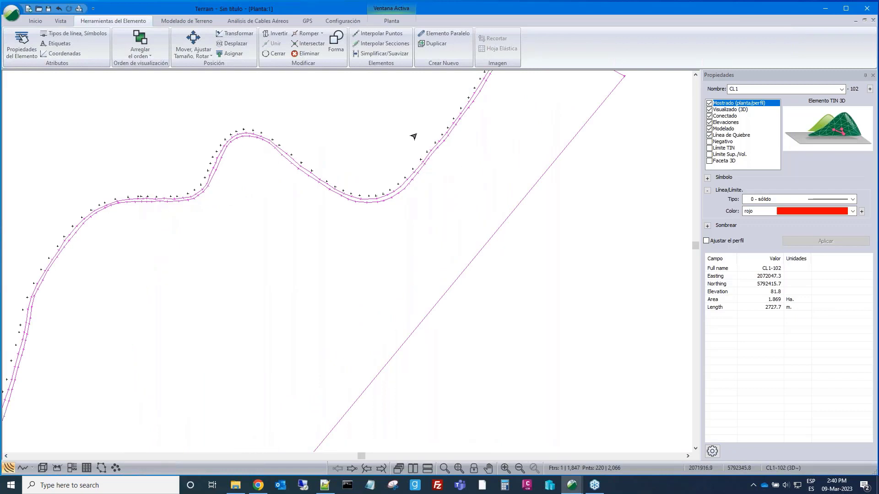
pyautogui.moveTo(415, 133); pyautogui.dragTo(389, 179, button='middle')
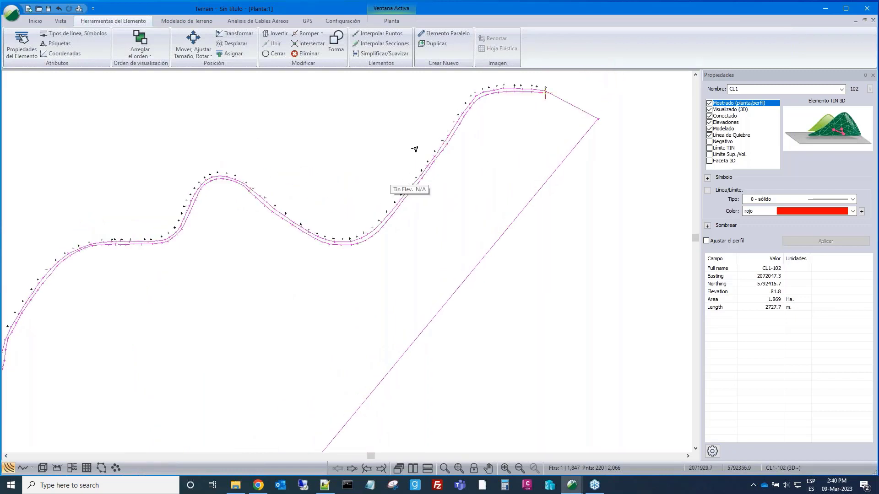
pyautogui.moveTo(422, 114); pyautogui.dragTo(403, 138, button='middle')
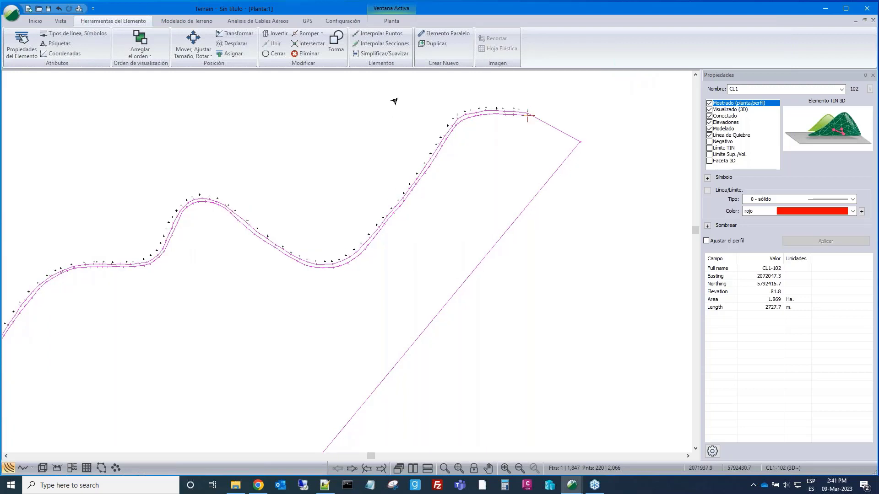
pyautogui.scroll(-2, 390, 104)
pyautogui.moveTo(363, 138); pyautogui.dragTo(363, 138, button='middle')
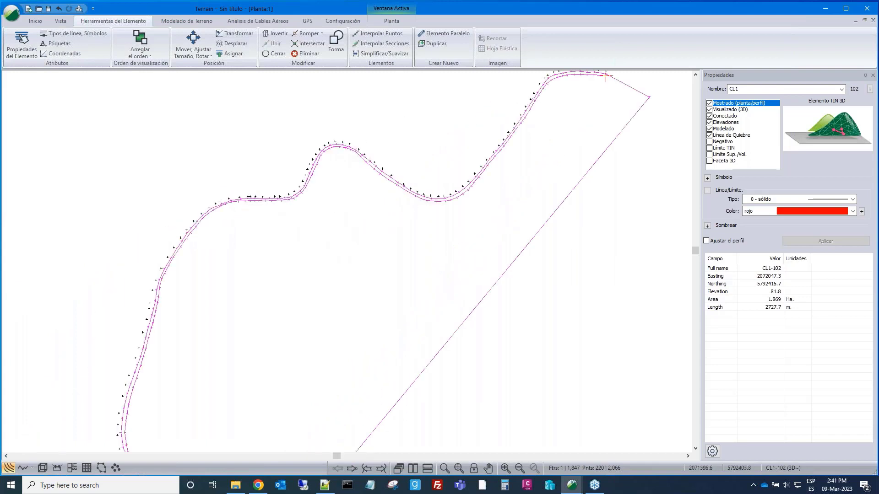
# Invert the selection so every terrain element except the CL1 outline is selected.
pyautogui.click(35, 21)
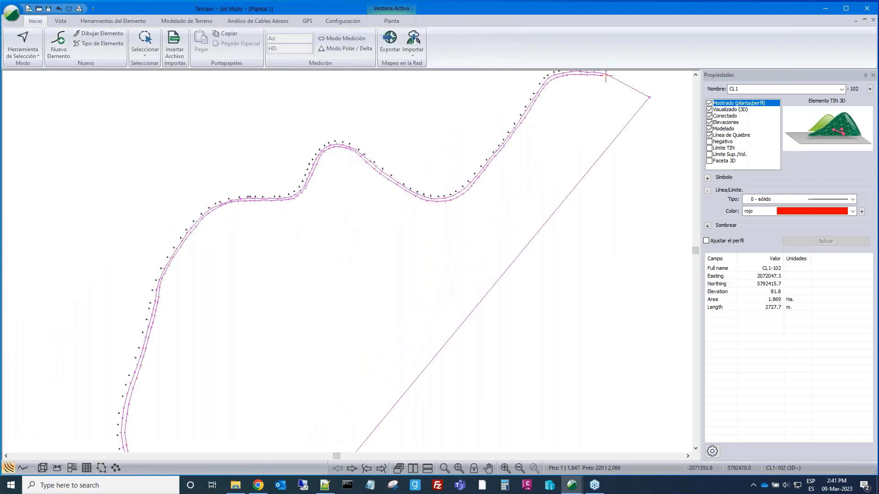
pyautogui.click(145, 46)
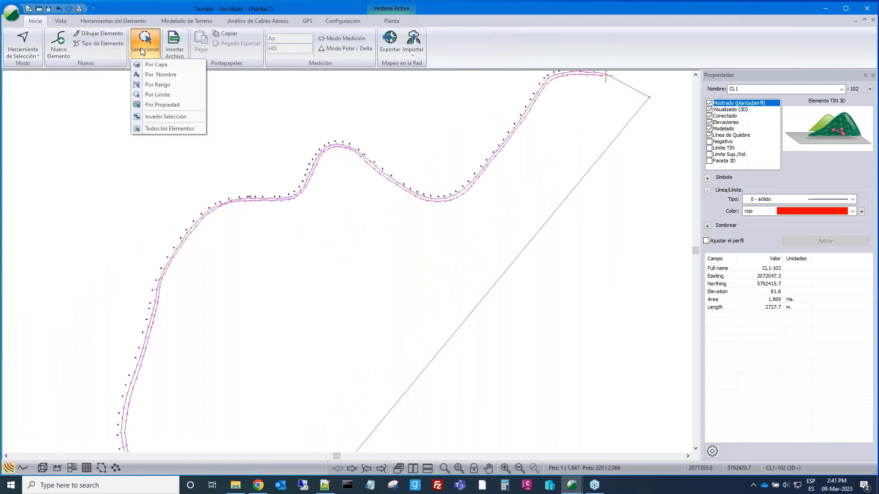
pyautogui.click(166, 117)
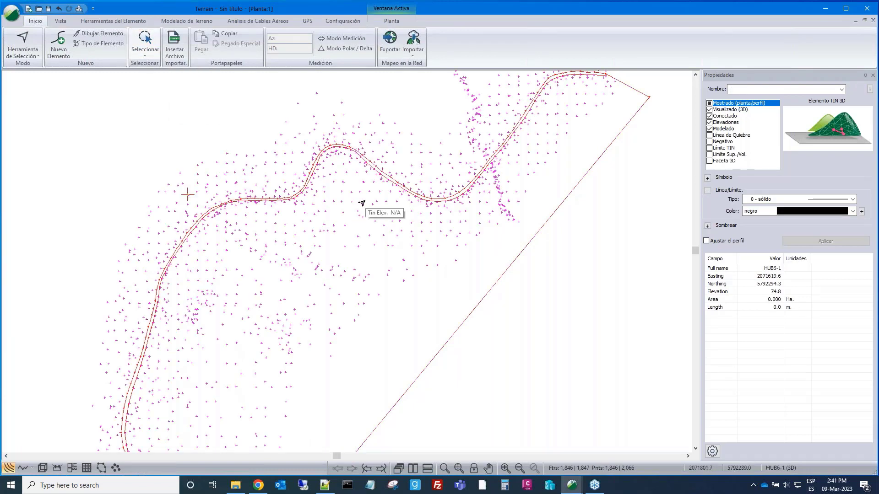
pyautogui.scroll(-1, 362, 202)
pyautogui.scroll(-3, 334, 199)
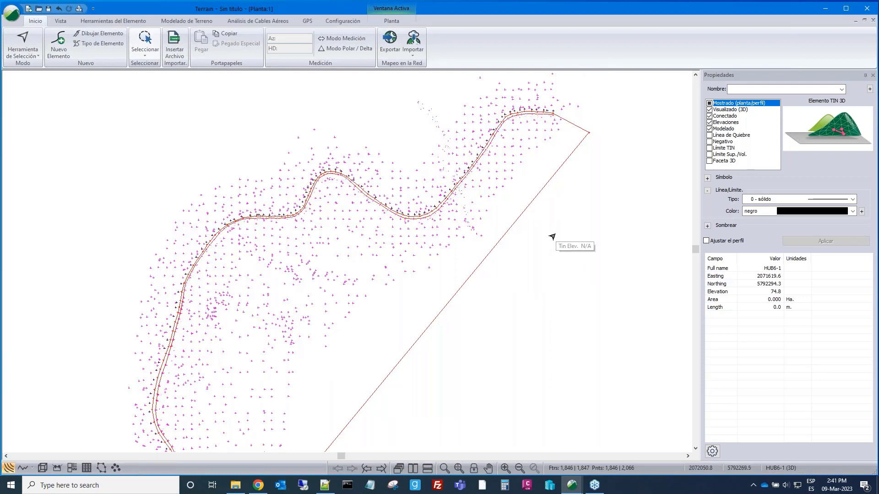
# Clear the element selection and view the complete road outline in plan.
pyautogui.press('Escape')
pyautogui.scroll(3, 402, 171)
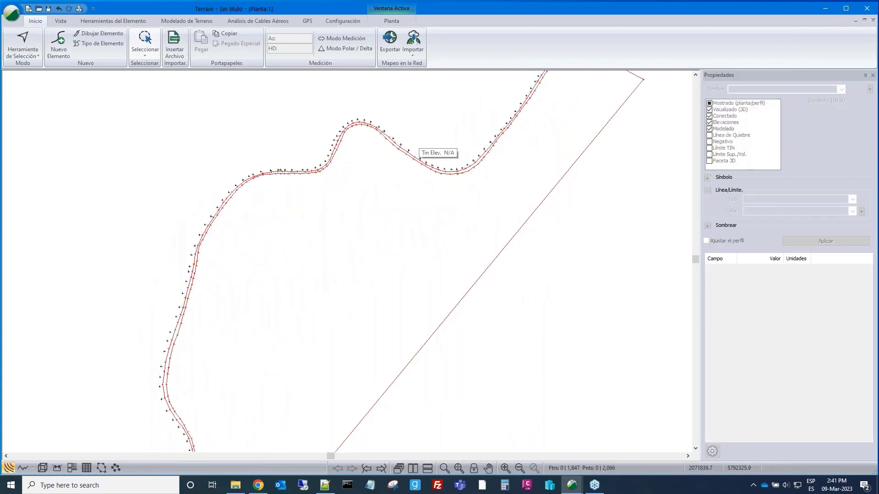
pyautogui.scroll(-2, 392, 171)
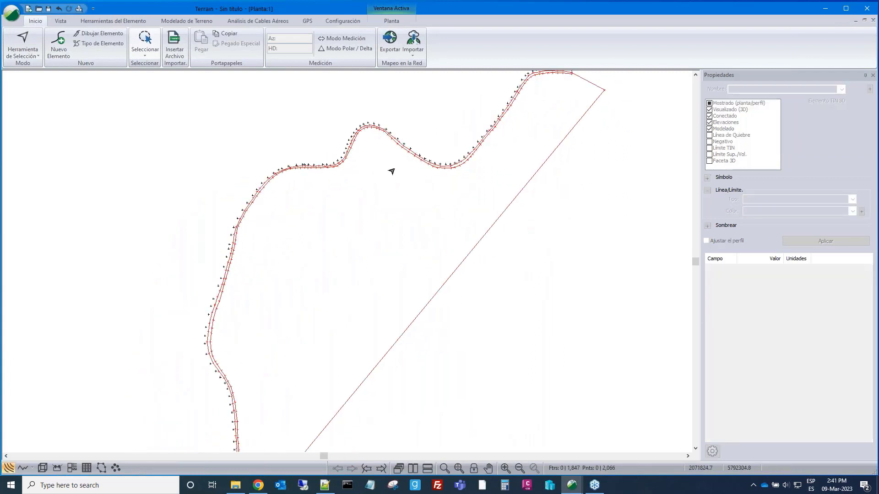
pyautogui.moveTo(353, 168); pyautogui.dragTo(305, 159, button='middle')
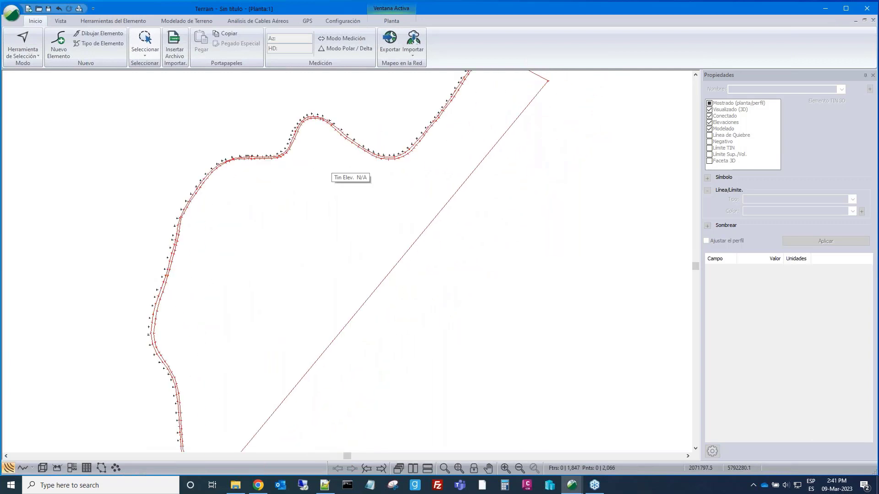
pyautogui.scroll(-1, 338, 179)
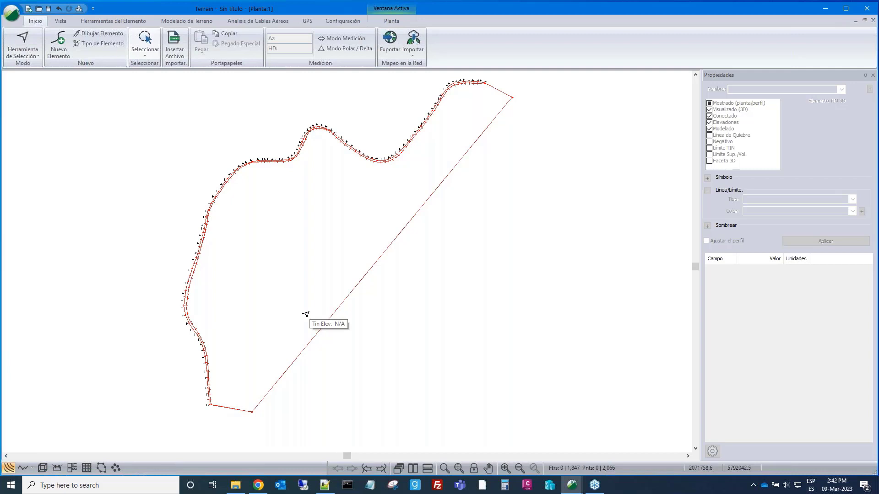
pyautogui.scroll(-1, 342, 277)
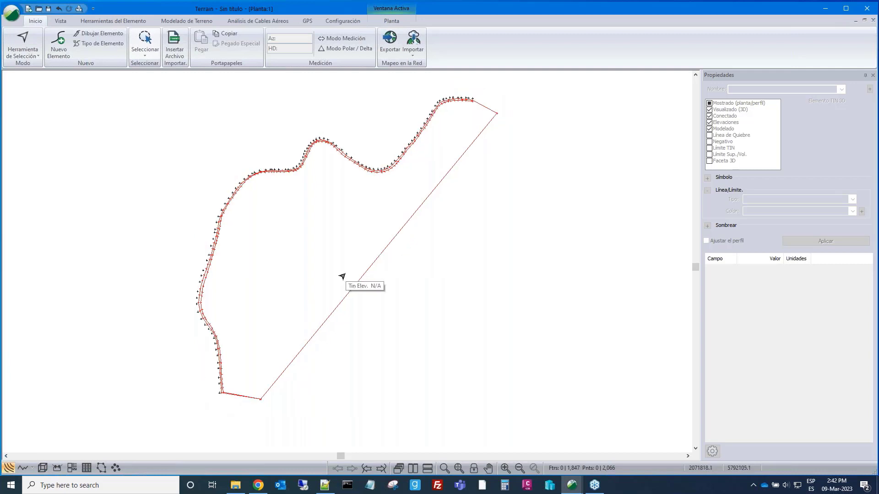
# Create a new terrain document without saving changes to the current one.
pyautogui.click(15, 15)
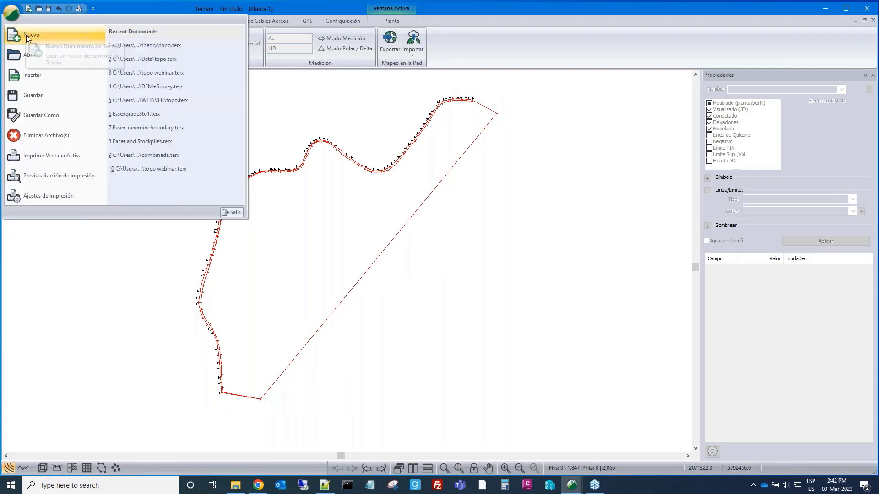
pyautogui.click(26, 35)
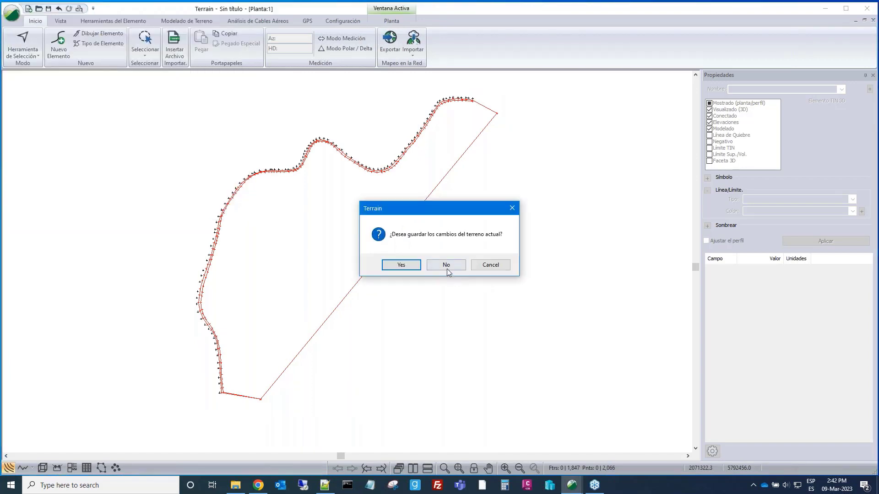
pyautogui.click(447, 265)
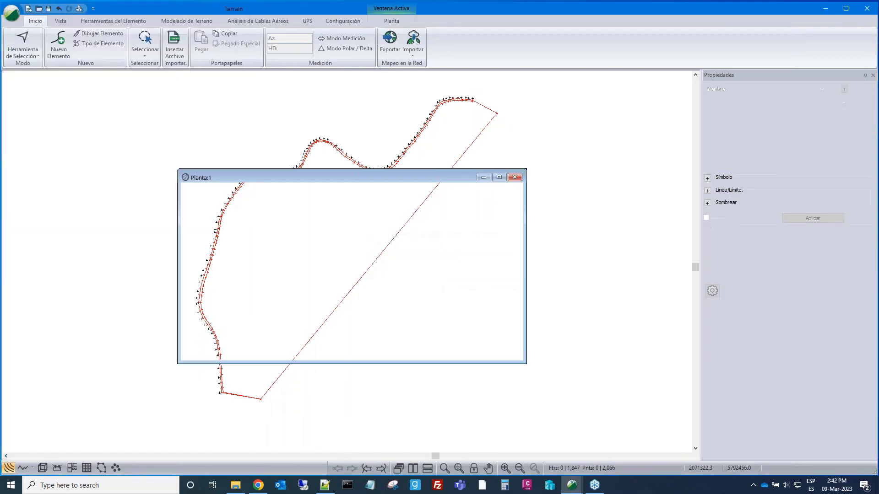
# Open the terrain file topo webinar.terx from the Data folder.
pyautogui.click(12, 14)
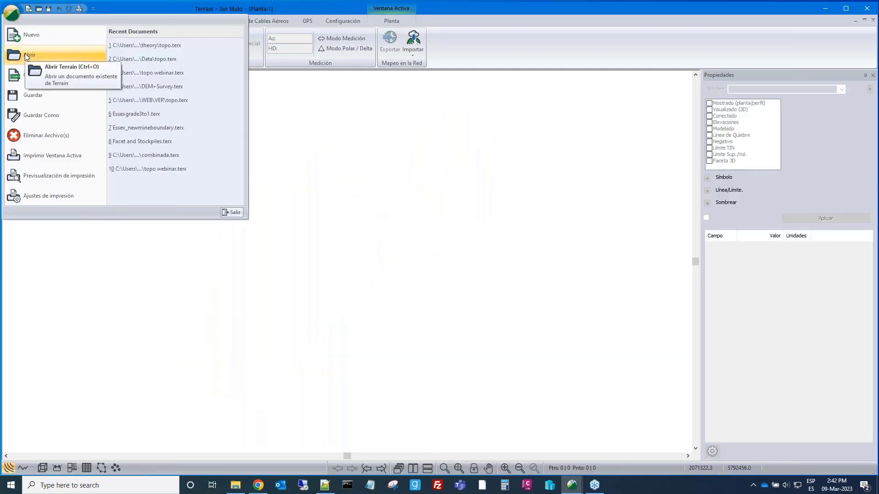
pyautogui.click(25, 53)
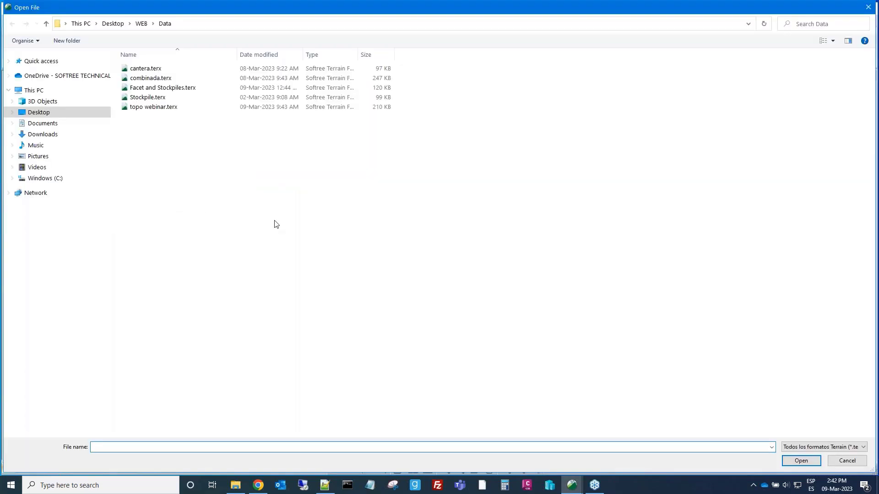
pyautogui.click(146, 109)
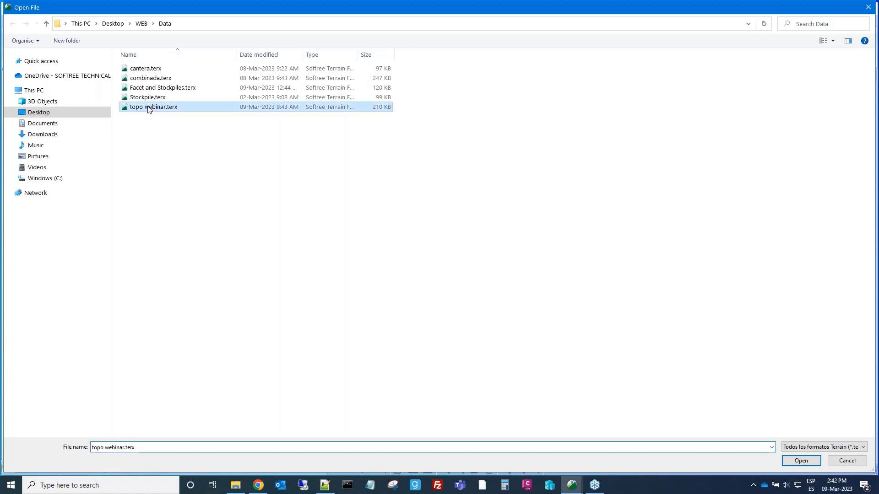
pyautogui.click(791, 460)
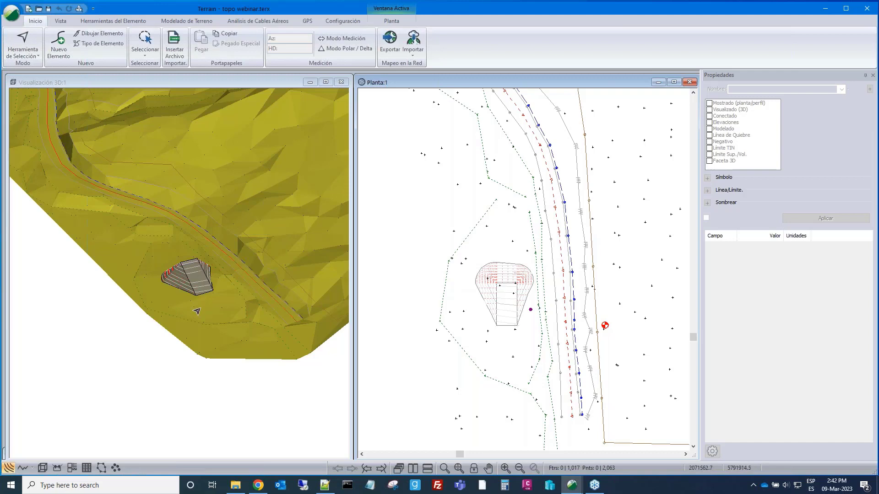
# Inspect the stockpile in the 3D view and select Stockpile.terx in that view's 3D options.
pyautogui.scroll(1, 197, 312)
pyautogui.scroll(3, 197, 312)
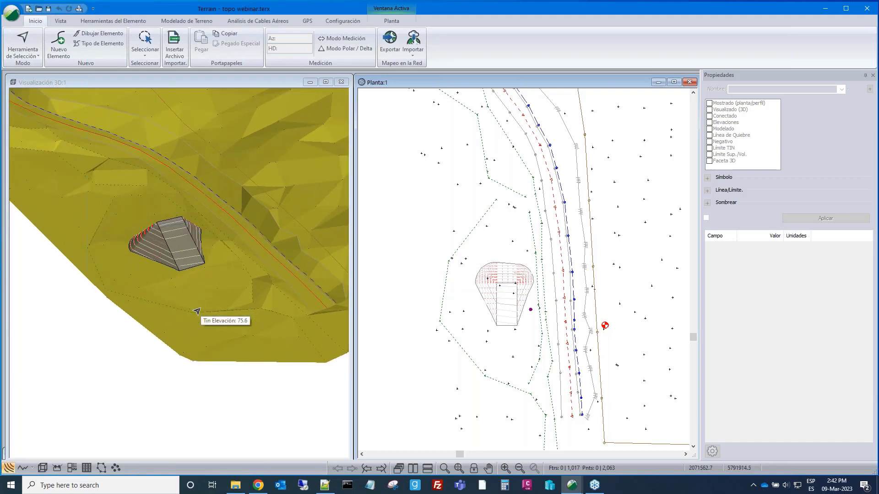
pyautogui.scroll(-1, 185, 232)
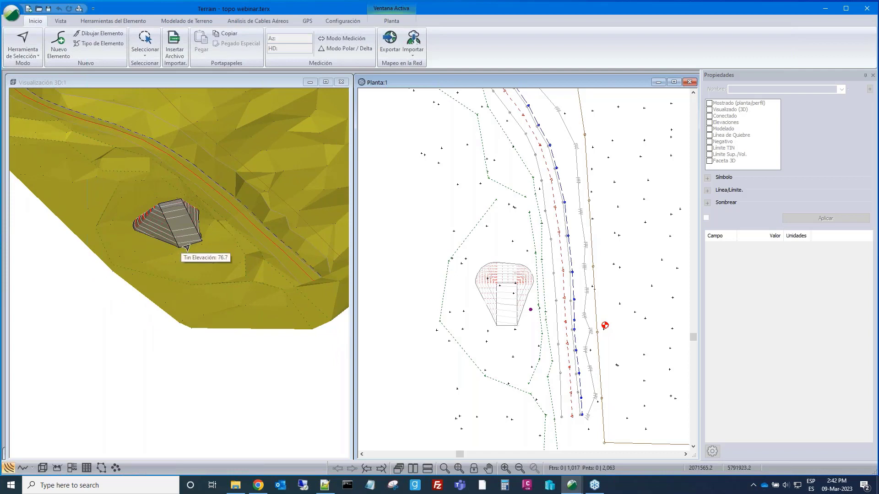
pyautogui.moveTo(260, 214)
pyautogui.mouseDown()
pyautogui.moveTo(243, 261)
pyautogui.moveTo(249, 223)
pyautogui.mouseUp()
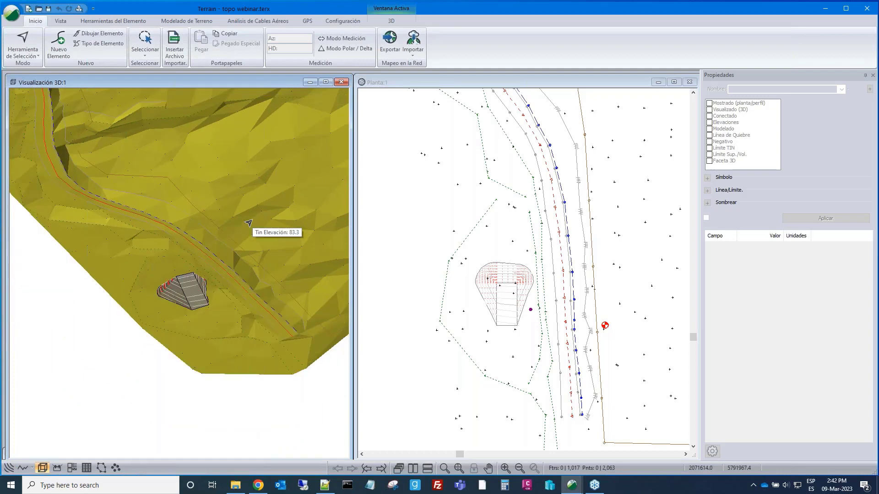
pyautogui.moveTo(226, 318); pyautogui.dragTo(201, 205)
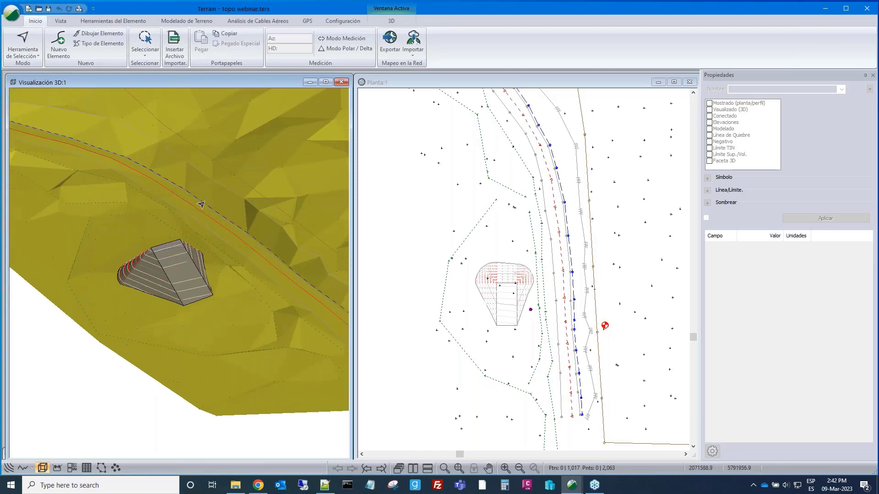
pyautogui.rightClick(198, 139)
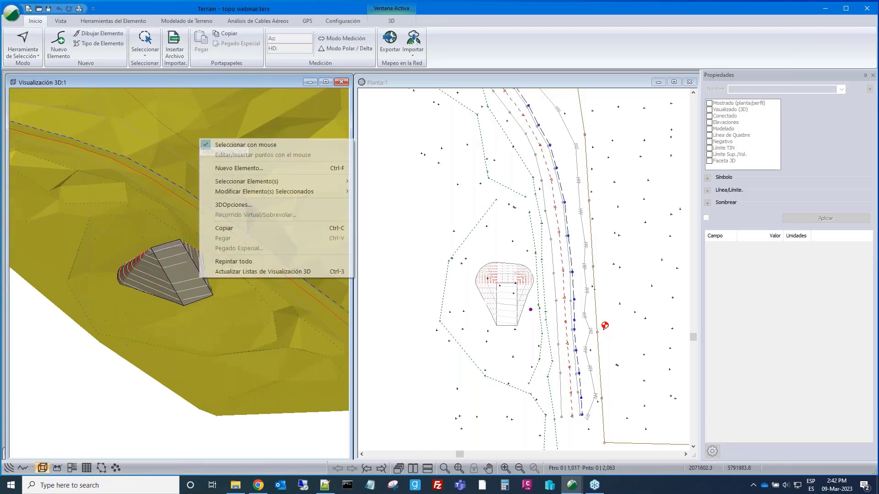
pyautogui.click(216, 207)
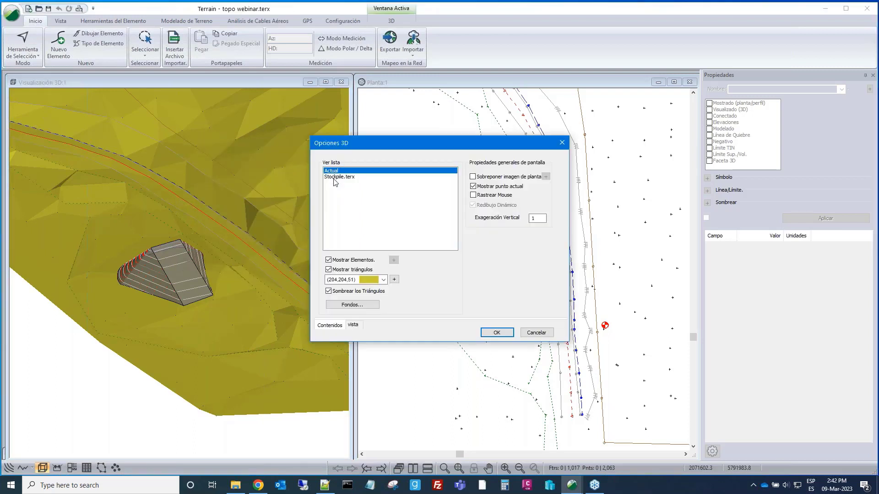
pyautogui.click(334, 178)
pyautogui.moveTo(377, 149); pyautogui.dragTo(378, 115)
# Review the background display files of the 3D view, where Stockpile.terx is loaded.
pyautogui.click(345, 270)
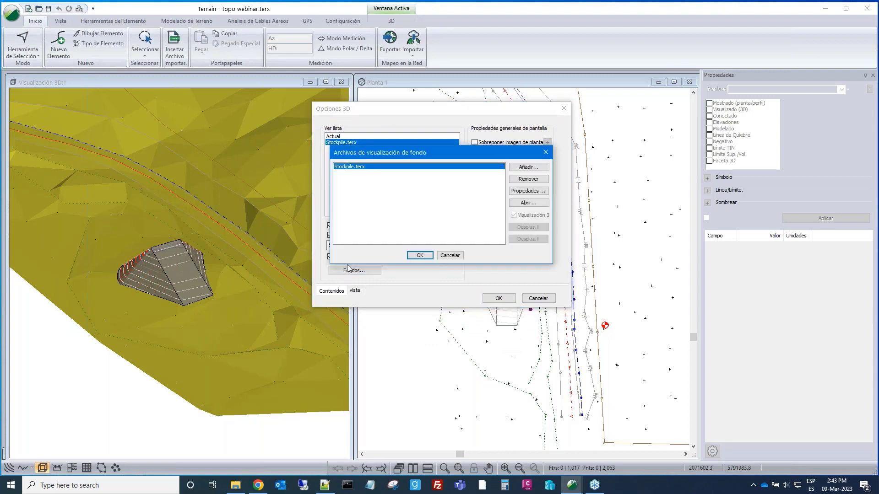
pyautogui.moveTo(439, 150); pyautogui.dragTo(566, 178)
pyautogui.click(577, 279)
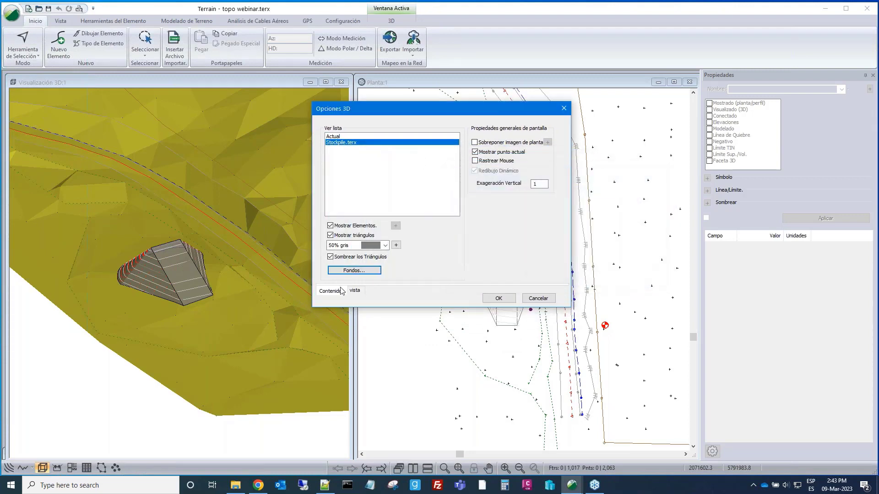
pyautogui.click(358, 273)
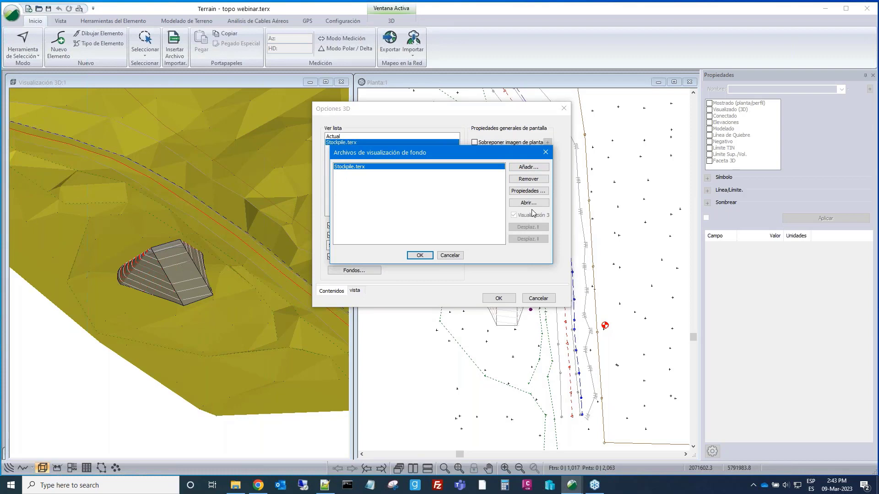
pyautogui.click(419, 255)
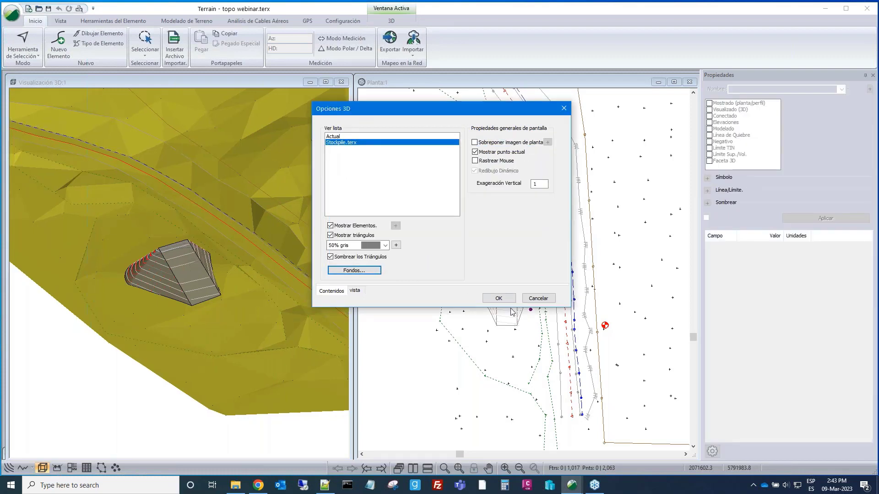
# Set the alpha channel of the Stockpile.terx triangle colour to 100, apply the 3D options and inspect the stockpile.
pyautogui.click(396, 245)
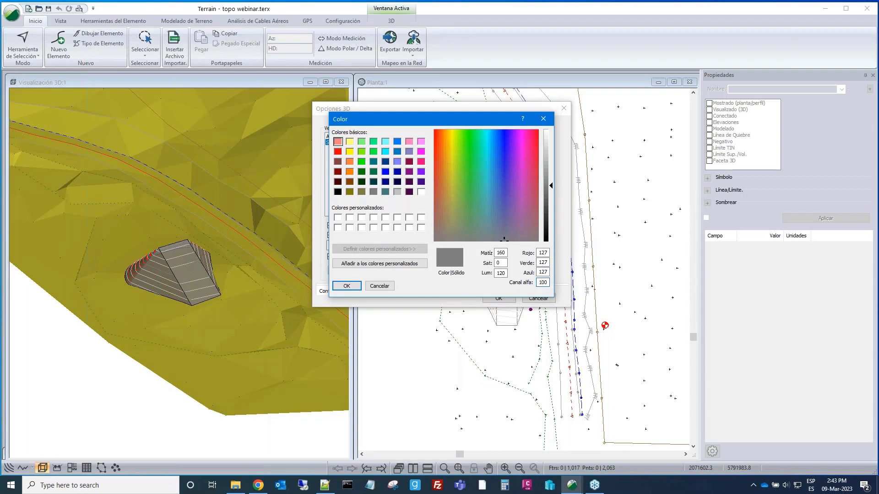
pyautogui.click(346, 286)
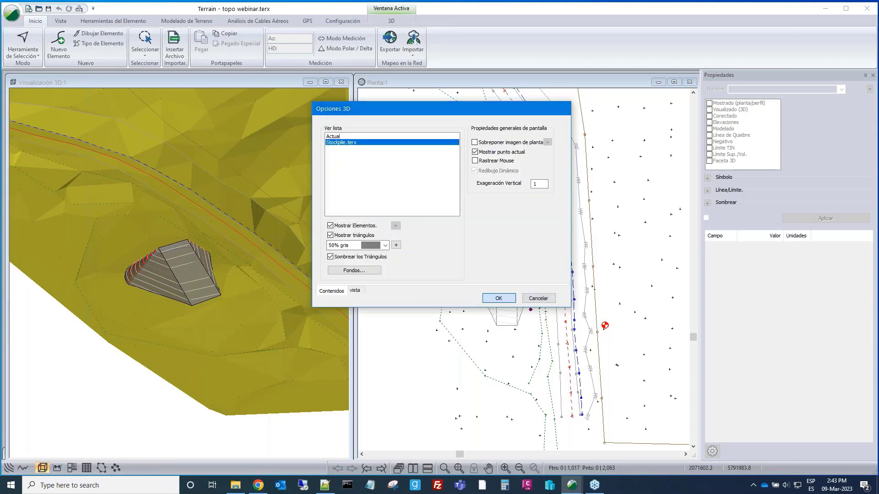
pyautogui.click(499, 298)
pyautogui.moveTo(198, 297); pyautogui.dragTo(234, 216)
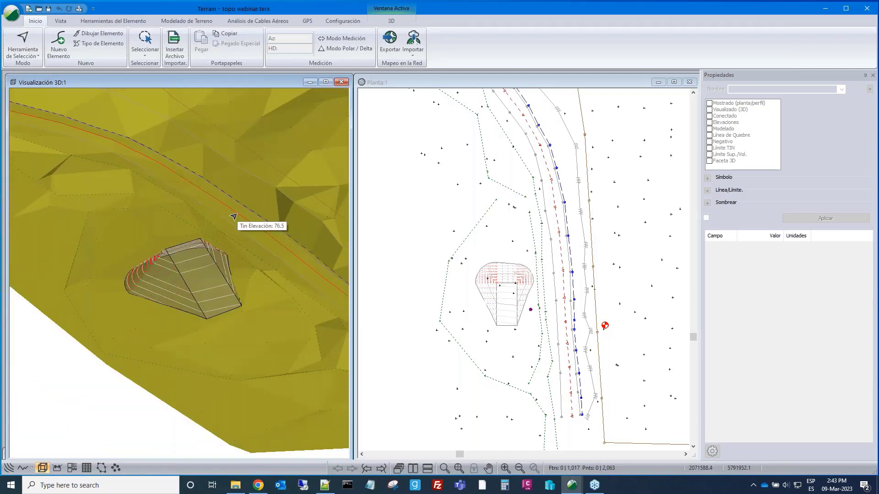
# Calculate the volumes between the two surfaces topo webinar.terx and Stockpile.terx.
pyautogui.scroll(3, 193, 267)
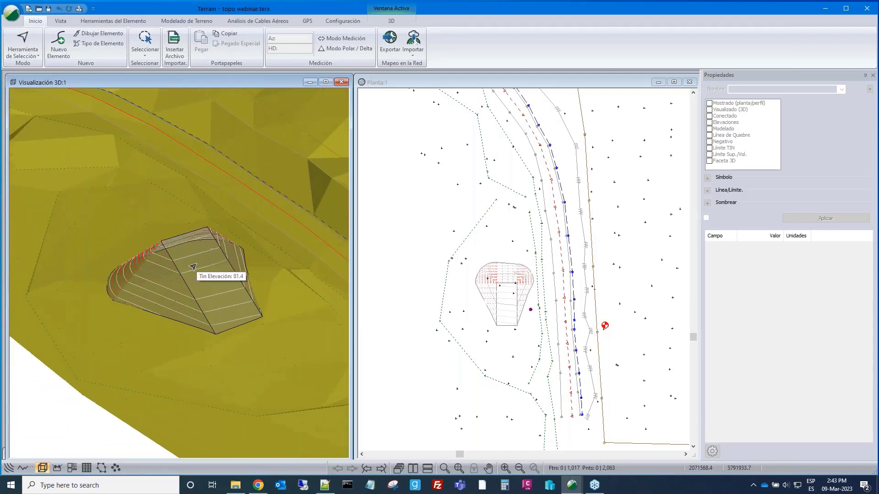
pyautogui.scroll(-2, 194, 266)
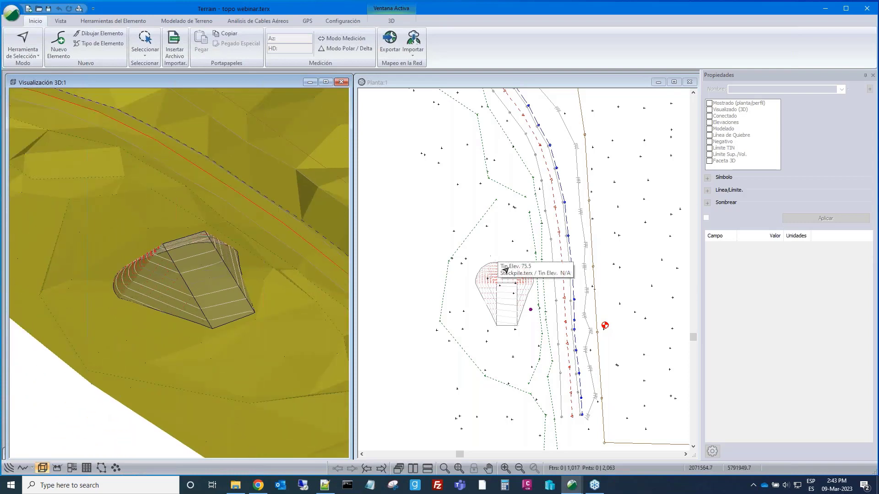
pyautogui.moveTo(214, 237)
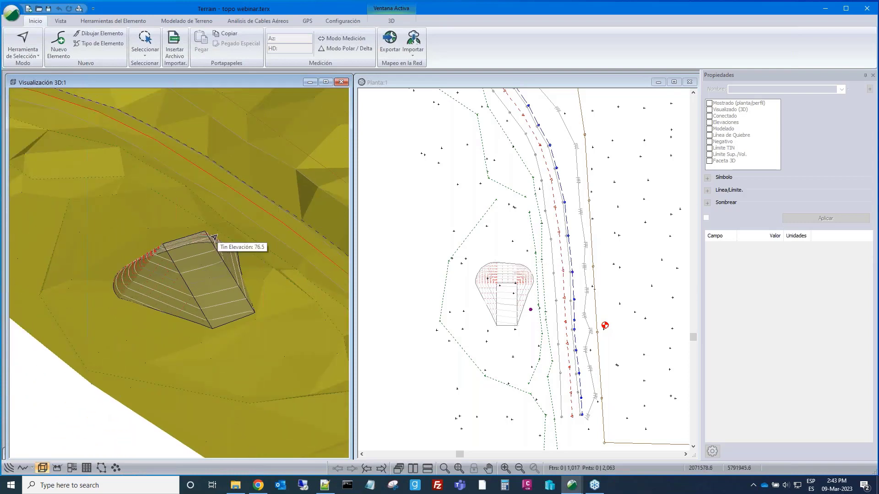
pyautogui.scroll(-1, 214, 236)
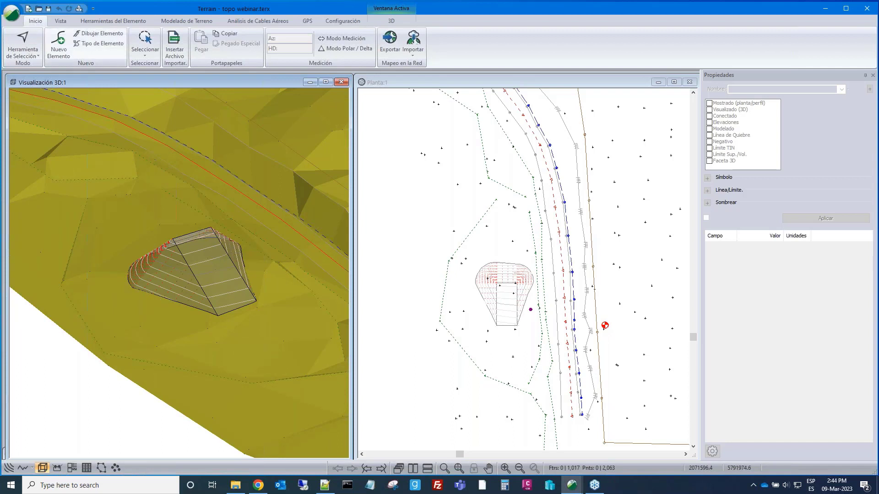
pyautogui.click(198, 21)
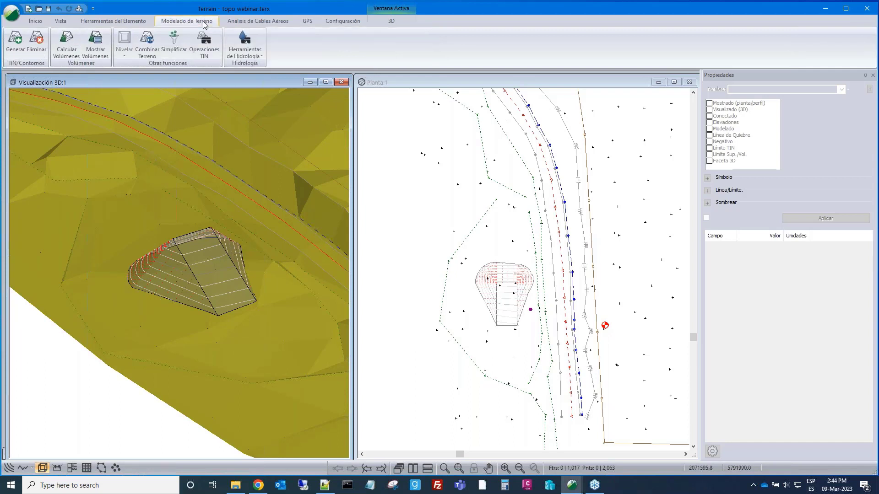
pyautogui.click(65, 40)
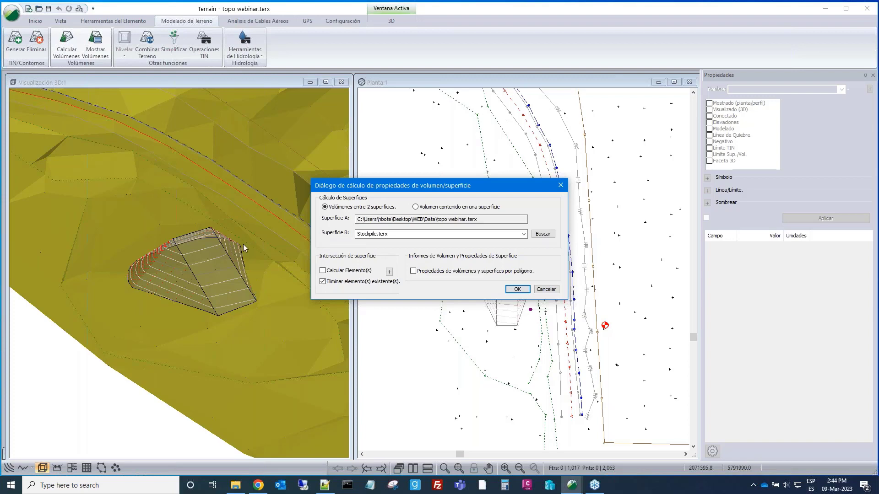
pyautogui.click(512, 291)
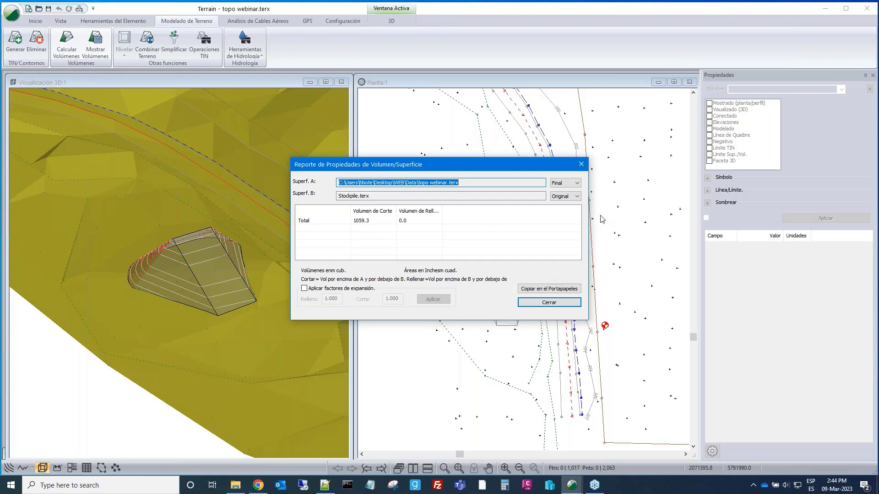
# In the volume report, set surface A to Original and surface B to Final, and close the report.
pyautogui.click(577, 183)
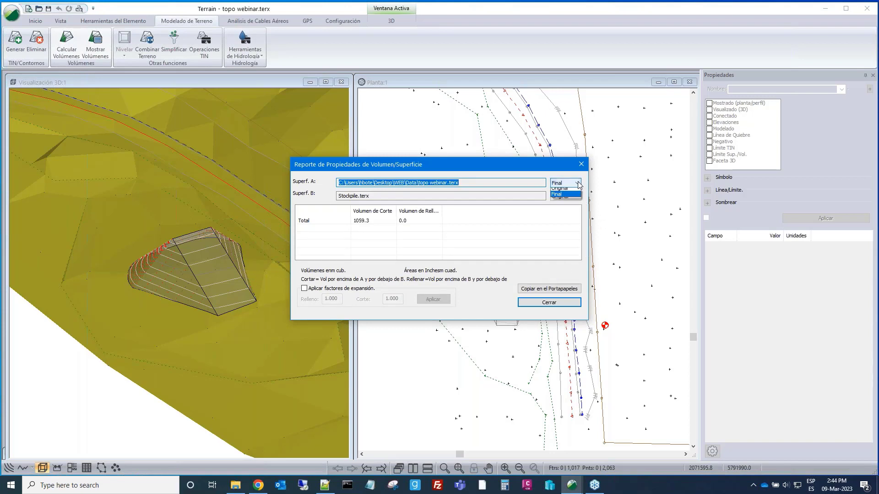
pyautogui.click(569, 201)
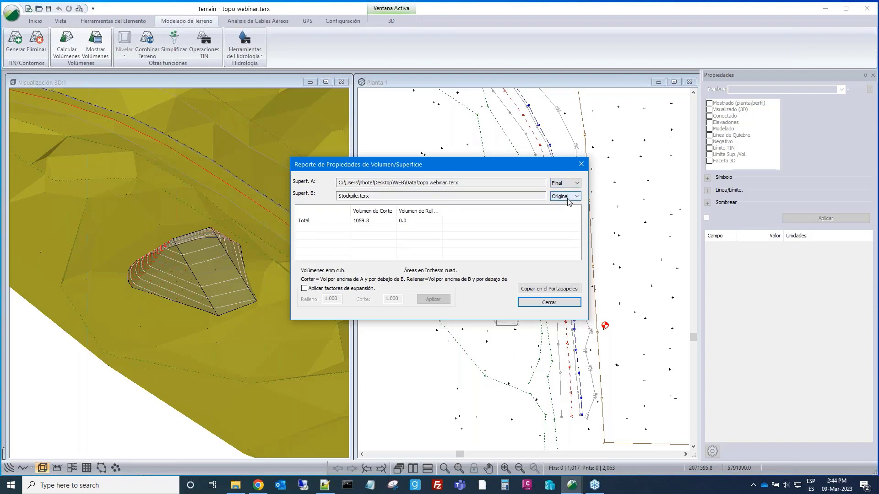
pyautogui.click(578, 196)
pyautogui.click(566, 211)
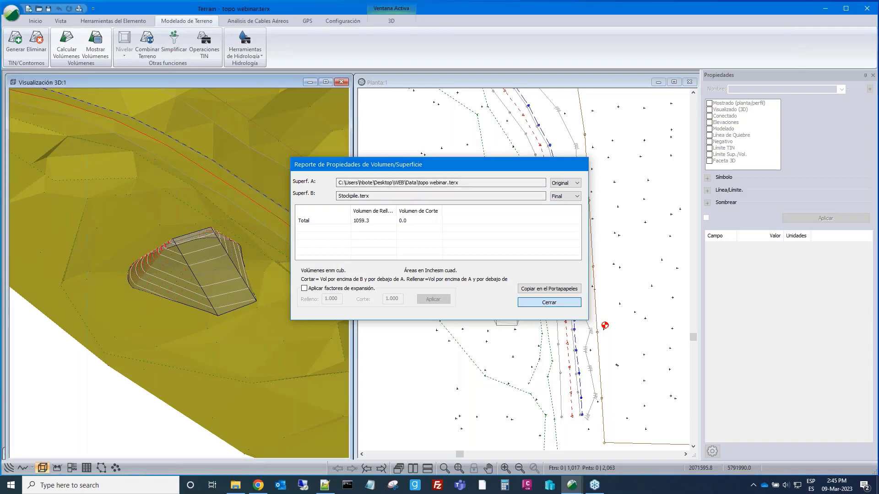
pyautogui.click(544, 304)
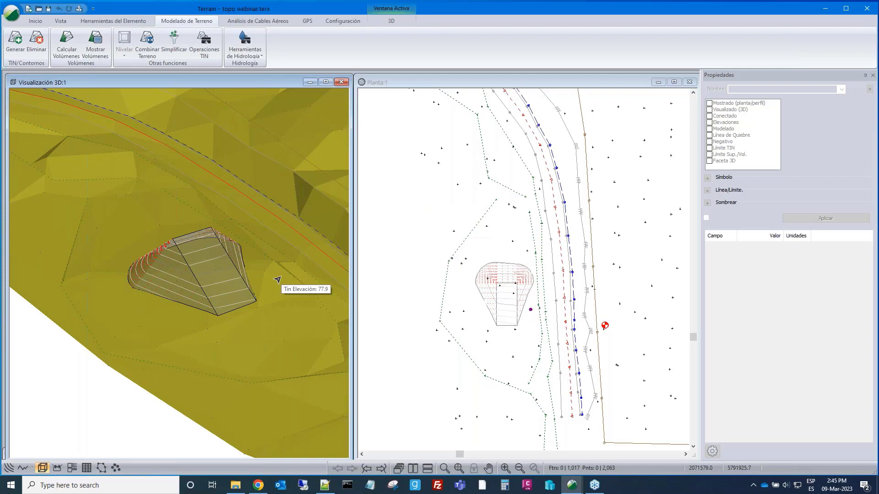
# Start a new terrain without saving the changes to the current one.
pyautogui.moveTo(278, 279)
pyautogui.mouseDown(button='middle')
pyautogui.moveTo(291, 302)
pyautogui.moveTo(269, 270)
pyautogui.mouseUp(button='middle')
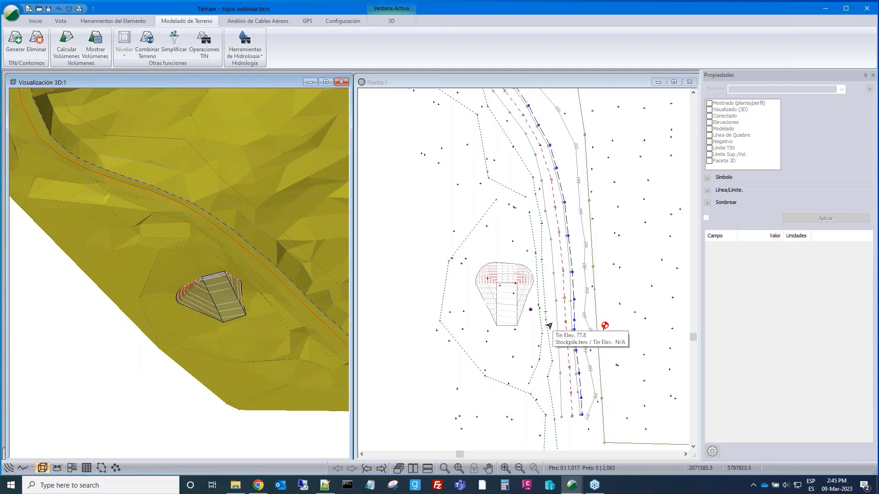
pyautogui.click(12, 13)
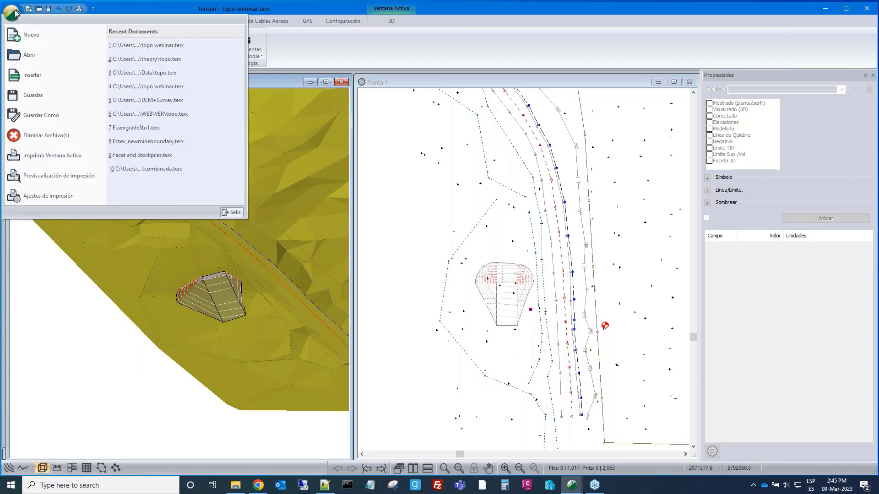
pyautogui.click(31, 35)
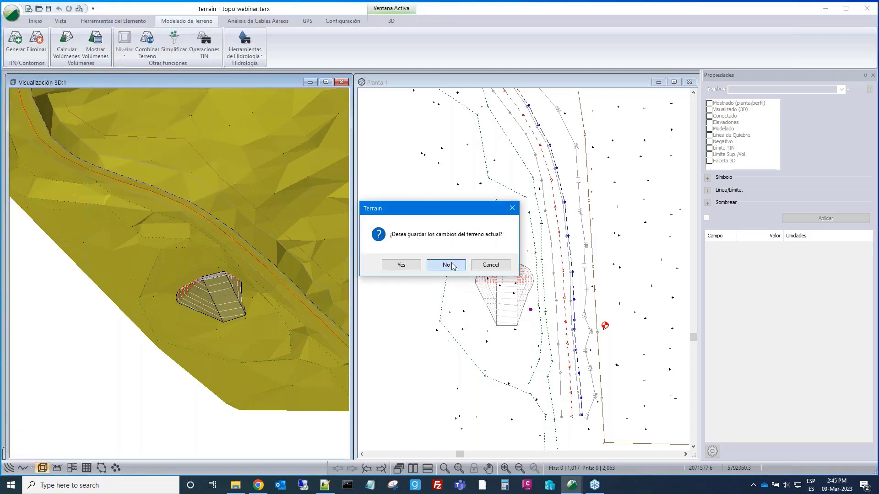
pyautogui.click(447, 265)
# Open the terrain file Facet and Stockpiles.terx from the Data folder.
pyautogui.click(11, 13)
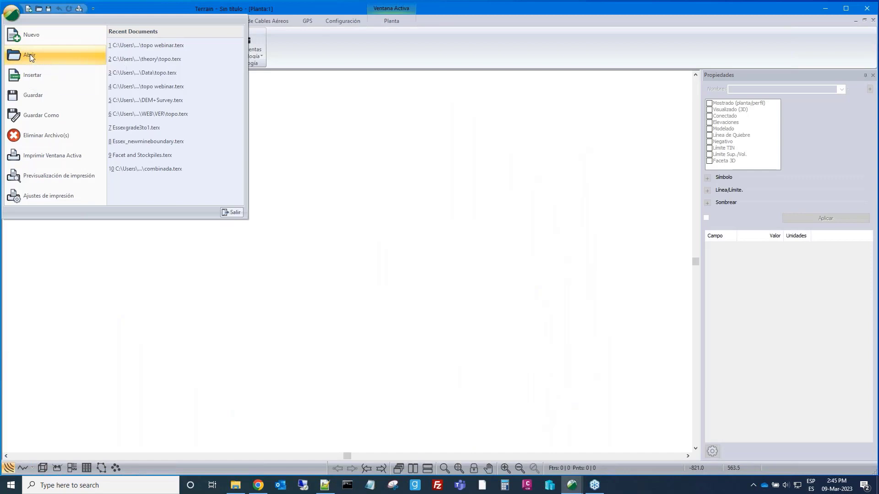
pyautogui.click(29, 54)
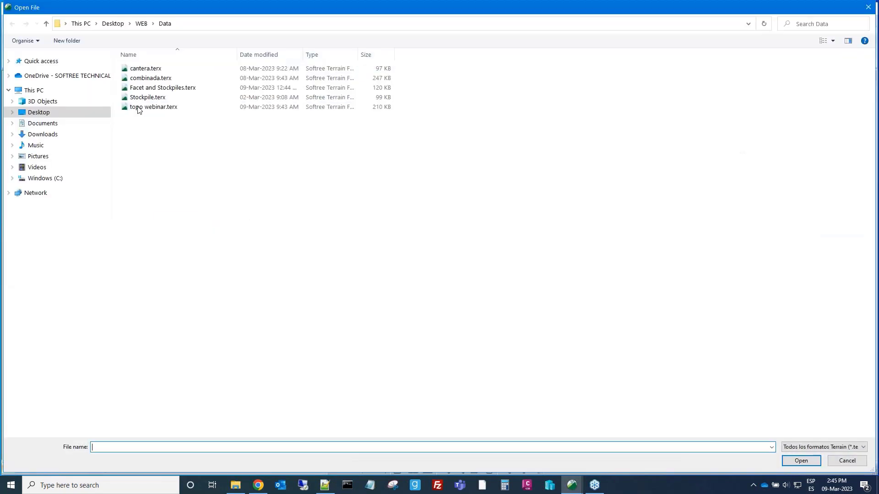
pyautogui.click(158, 88)
pyautogui.click(800, 460)
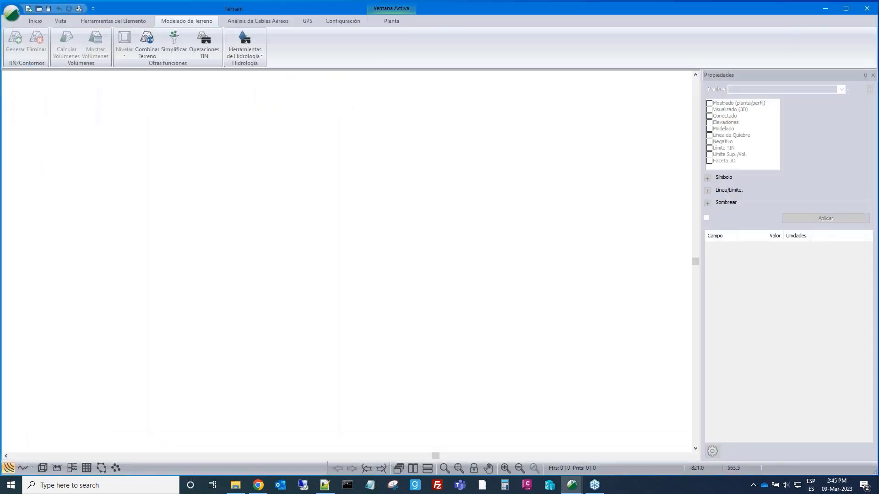
pyautogui.press('Return')
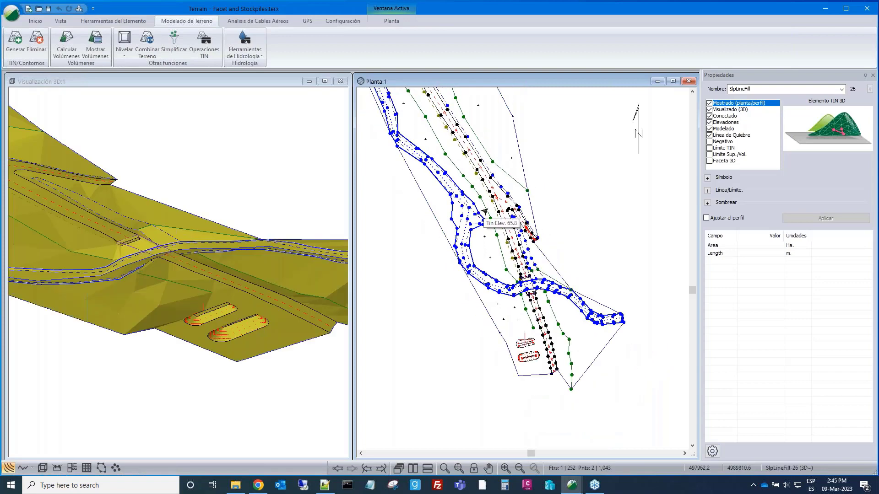
# Examine the two stockpiles, the road and the surrounding terrain in the plan and 3D views.
pyautogui.scroll(2, 507, 246)
pyautogui.scroll(-3, 507, 246)
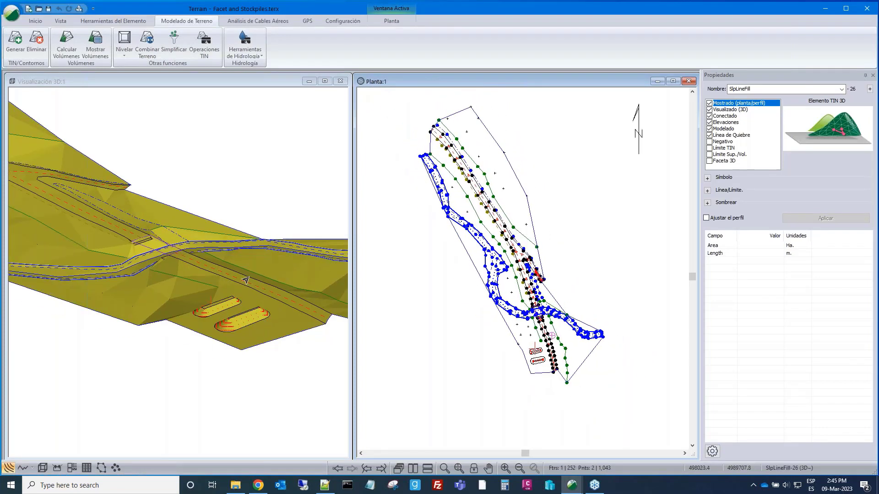
pyautogui.click(245, 281)
pyautogui.moveTo(245, 280); pyautogui.dragTo(185, 323)
pyautogui.scroll(6, 186, 323)
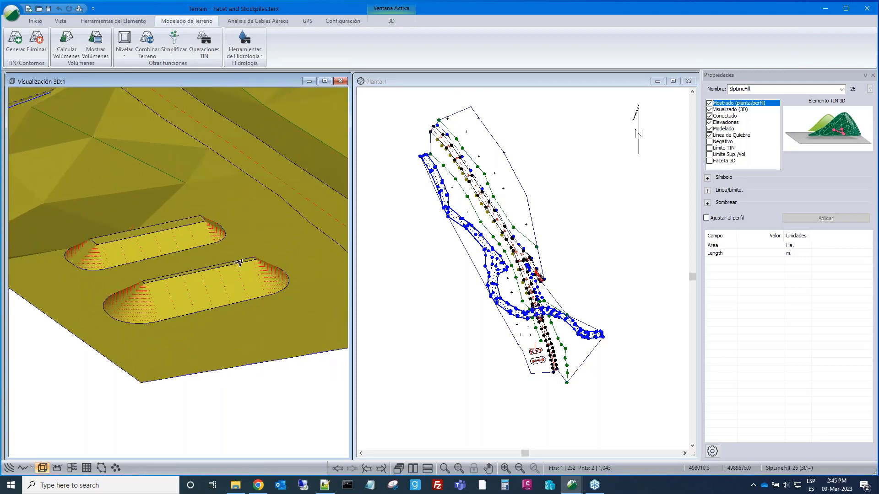
pyautogui.doubleClick(154, 259)
pyautogui.scroll(-3, 189, 244)
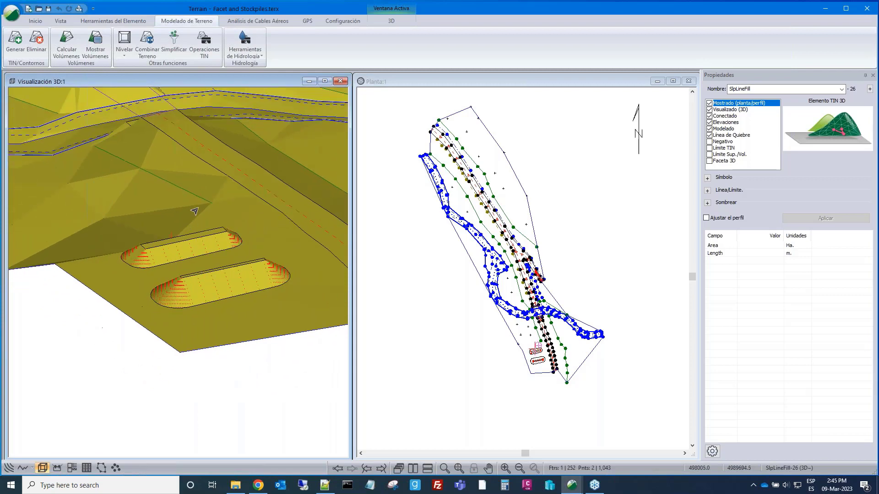
pyautogui.scroll(-3, 185, 215)
pyautogui.scroll(-2, 183, 190)
pyautogui.moveTo(183, 190); pyautogui.dragTo(206, 221, button='middle')
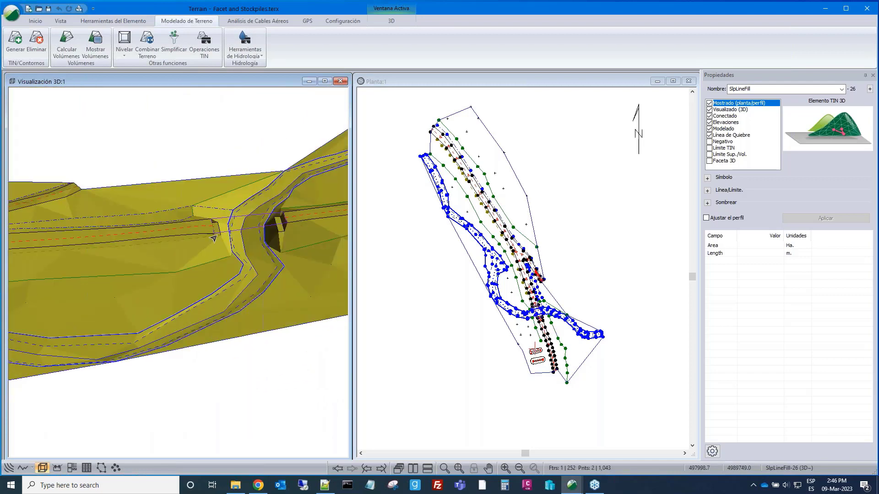
pyautogui.moveTo(230, 256)
pyautogui.mouseDown(button='middle')
pyautogui.moveTo(262, 278)
pyautogui.moveTo(105, 279)
pyautogui.moveTo(171, 262)
pyautogui.moveTo(222, 334)
pyautogui.moveTo(234, 331)
pyautogui.mouseUp(button='middle')
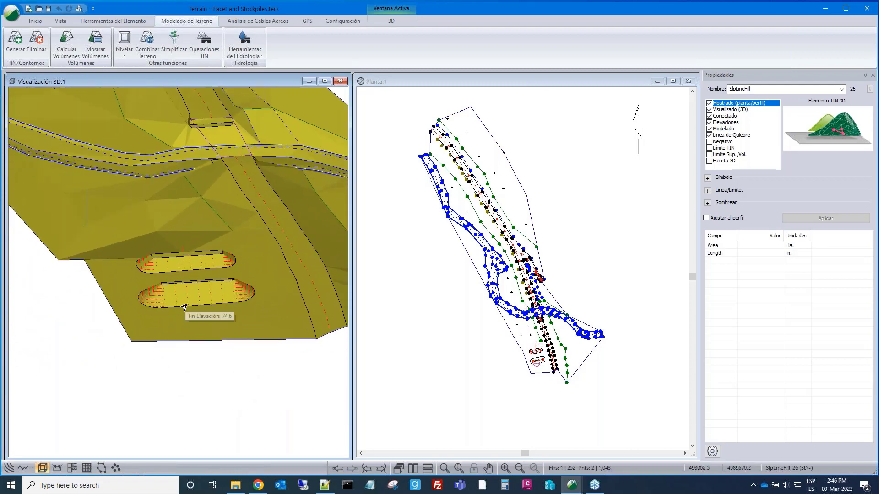
pyautogui.scroll(3, 192, 311)
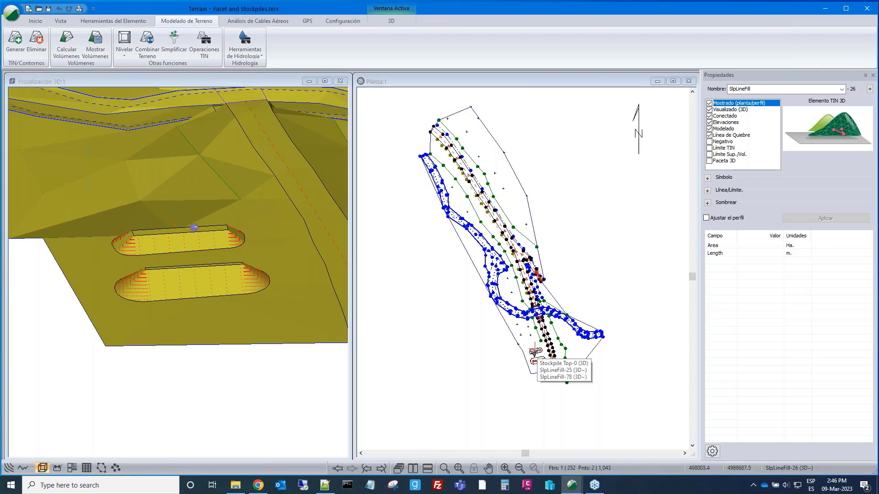
# Select the base outline of the upper stockpile (Stockpile 1 Base) in the plan and apply the Límite Sup./Vol. property to it.
pyautogui.scroll(2, 533, 353)
pyautogui.scroll(3, 506, 279)
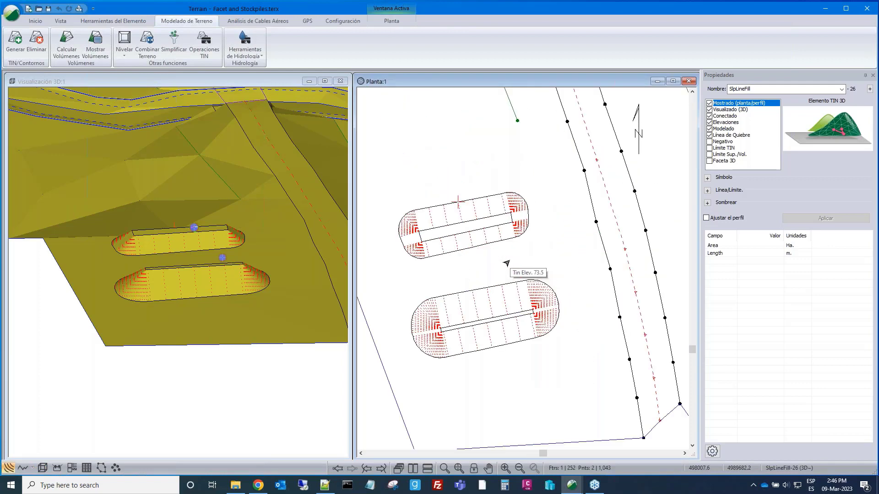
pyautogui.scroll(2, 507, 263)
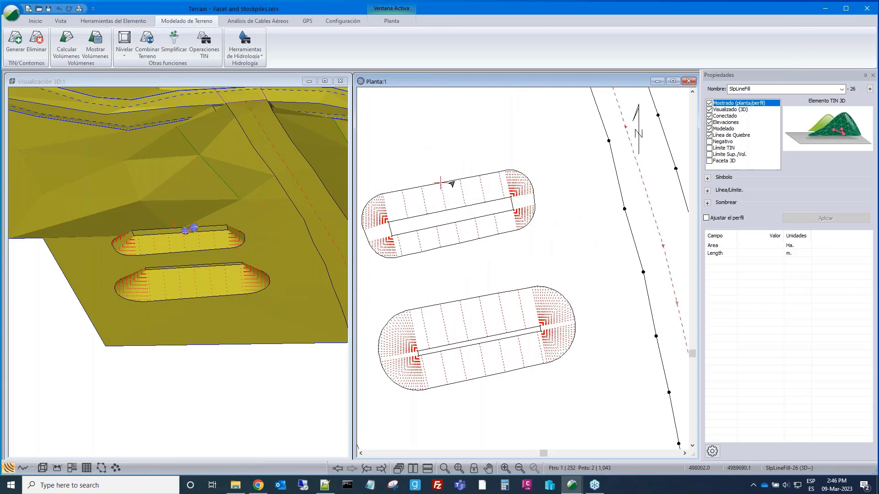
pyautogui.click(451, 183)
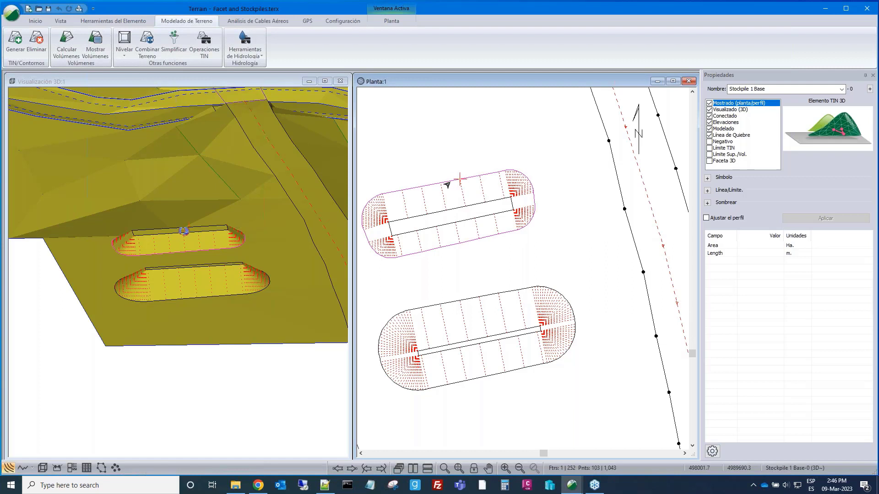
pyautogui.click(765, 90)
pyautogui.click(710, 155)
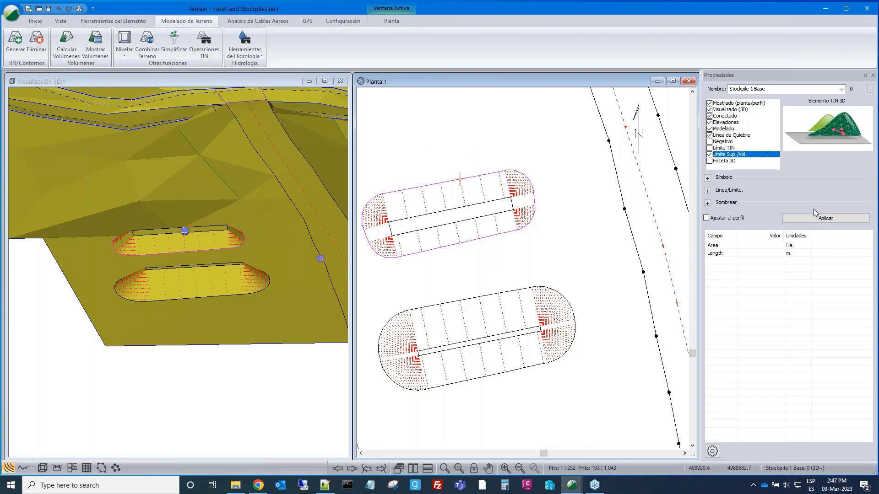
pyautogui.click(807, 220)
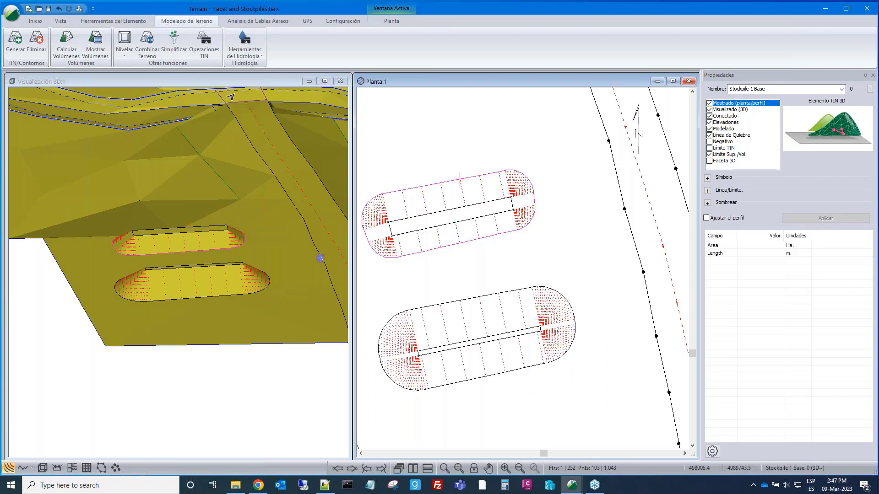
# Calculate the volume contained in a single surface for Facet and Stockpiles.terx, with volume and surface properties reported by polygon.
pyautogui.click(64, 41)
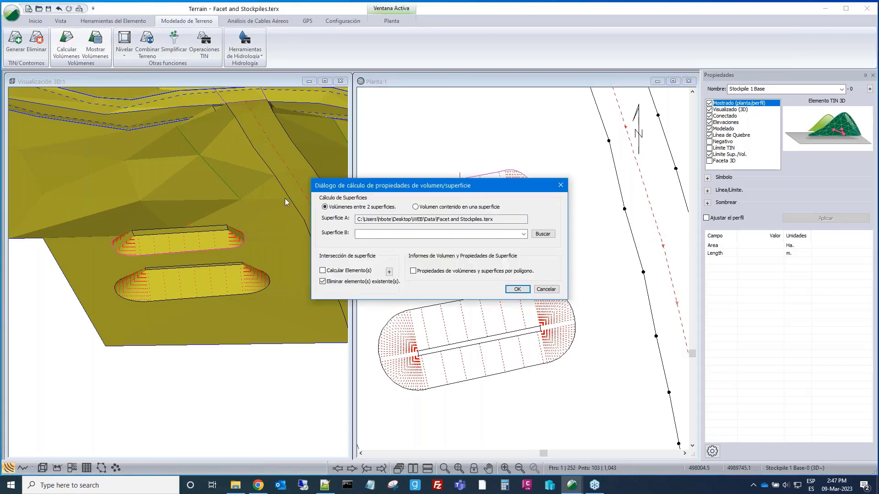
pyautogui.click(416, 207)
pyautogui.moveTo(498, 190); pyautogui.dragTo(465, 93)
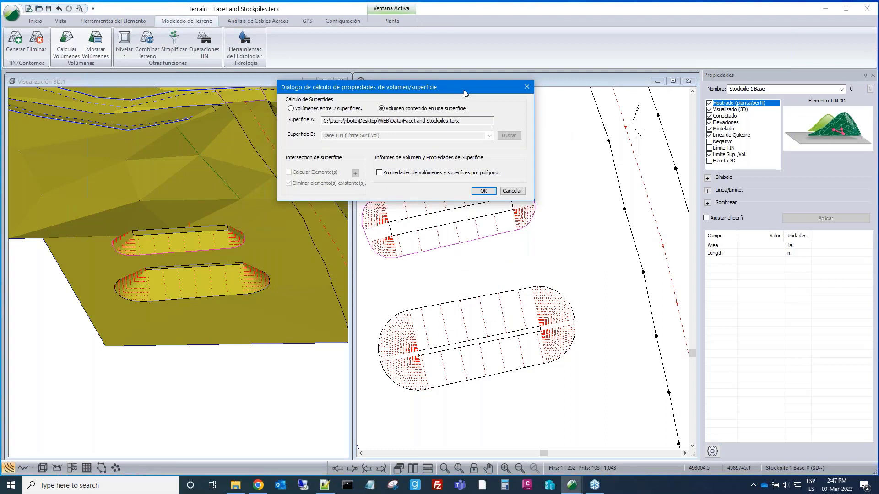
pyautogui.click(380, 173)
pyautogui.moveTo(485, 90); pyautogui.dragTo(326, 69)
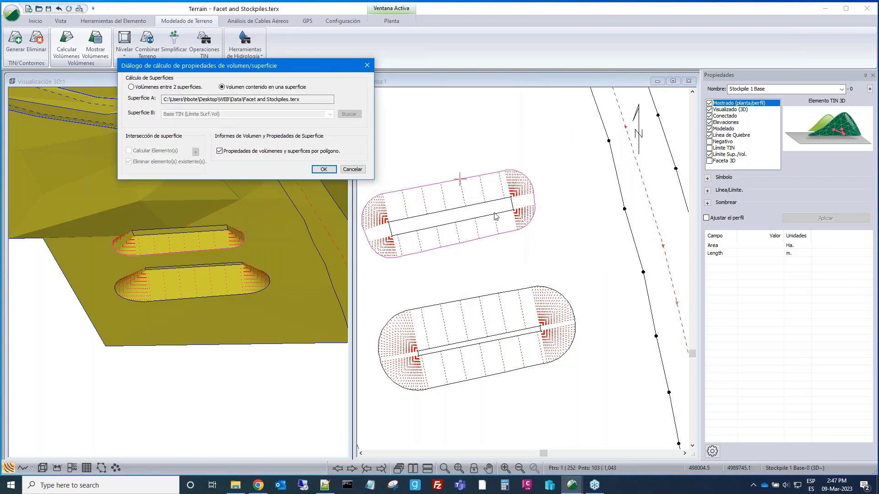
pyautogui.click(323, 169)
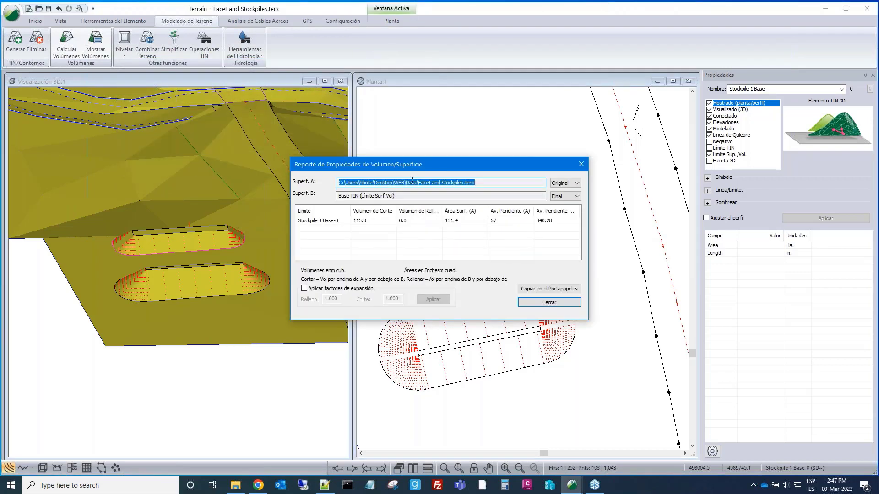
# Set surface A to Final and surface B to Original in the volume report, and move the report clear of the plan.
pyautogui.moveTo(481, 170); pyautogui.dragTo(250, 103)
pyautogui.click(347, 135)
pyautogui.click(334, 142)
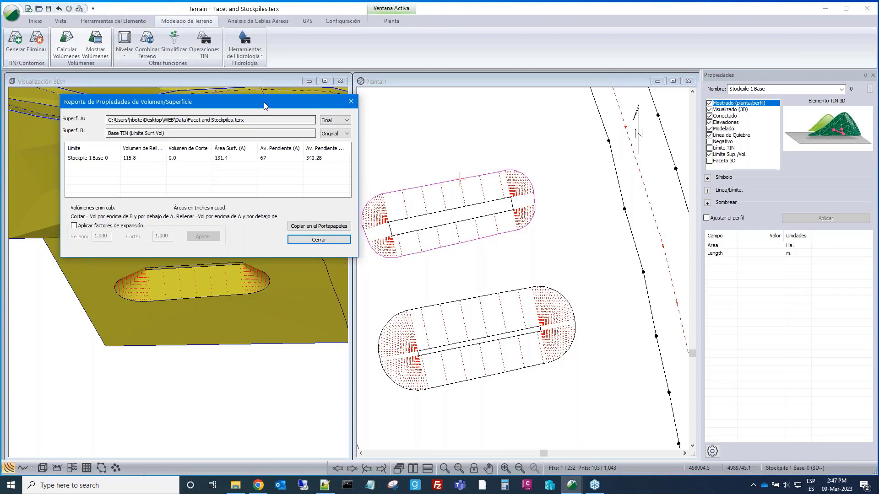
pyautogui.moveTo(264, 106); pyautogui.dragTo(248, 82)
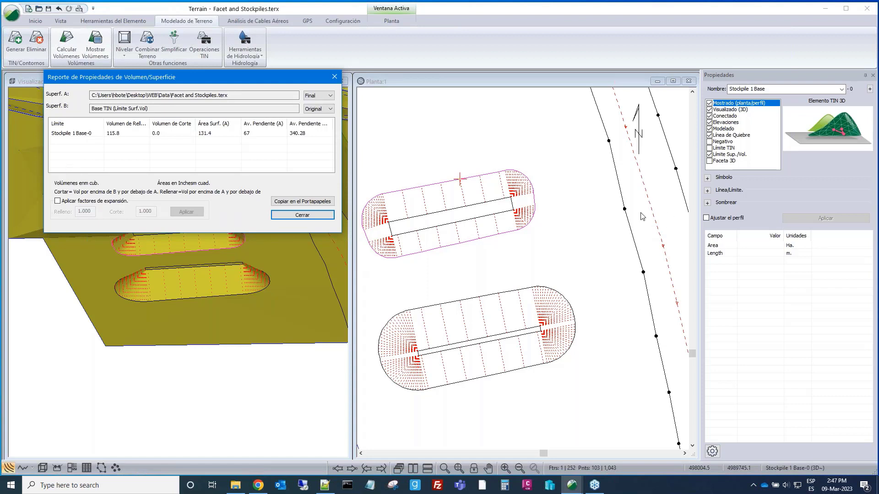
# Close the volume report, select the lower stockpile's base outline (Stockpile 2) in the plan and apply the Límite Sup./Vol. property to it.
pyautogui.click(303, 215)
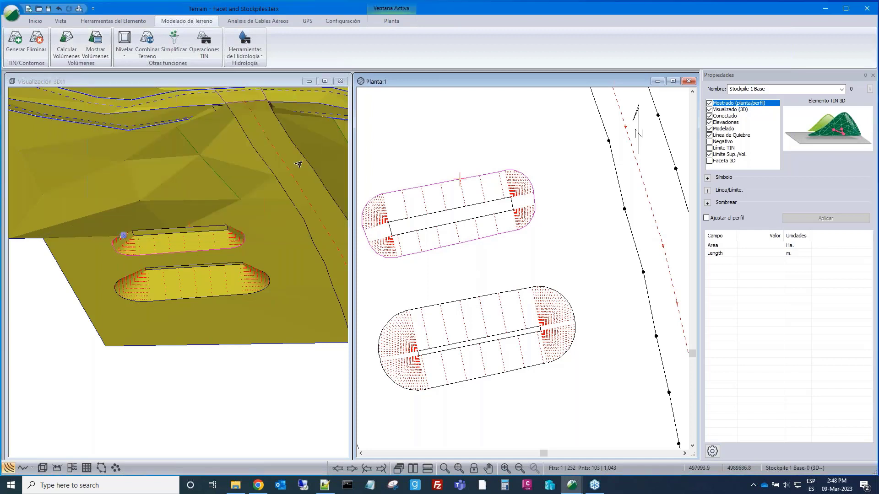
pyautogui.click(470, 300)
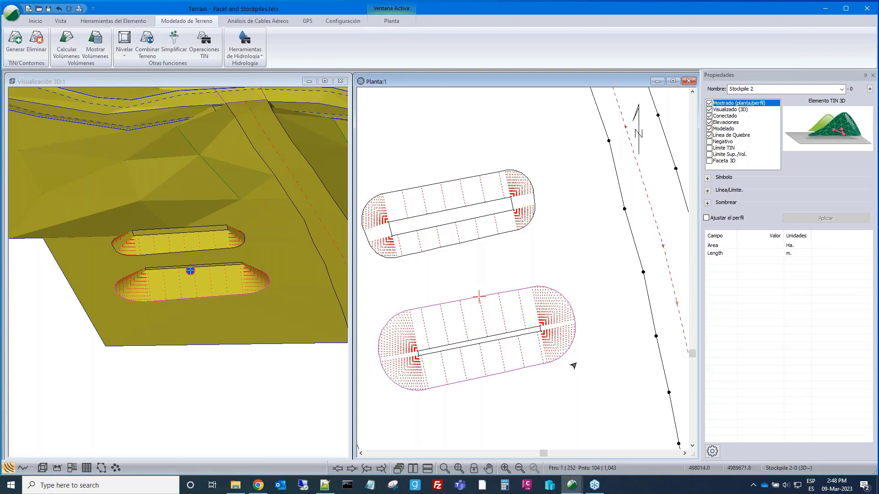
pyautogui.click(709, 155)
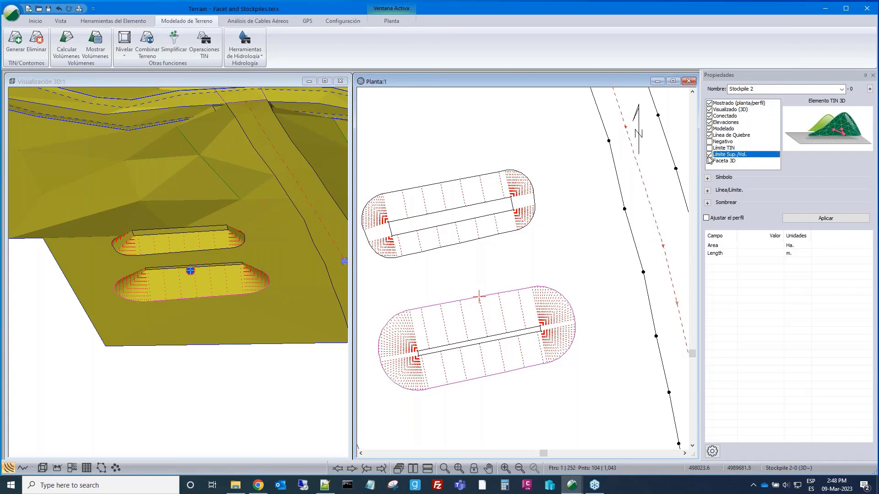
pyautogui.click(795, 218)
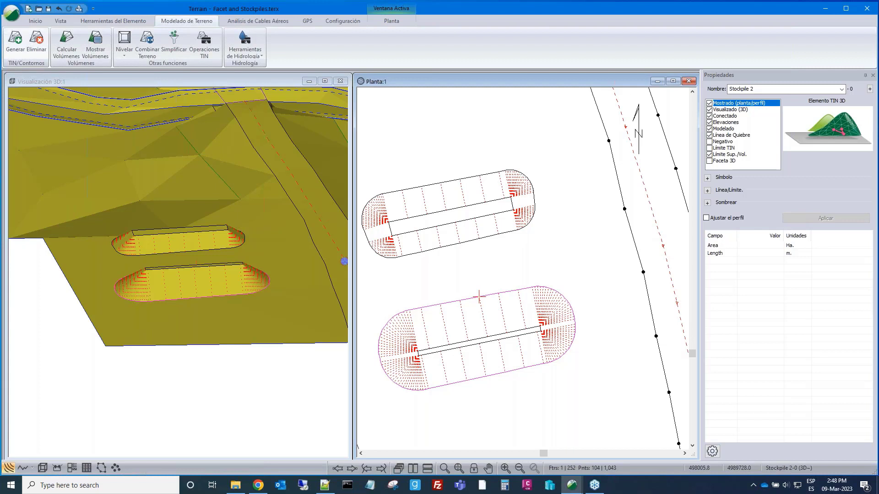
# Calculate the volume contained in the single surface again, review the report rows for both stockpiles, and close the report.
pyautogui.click(63, 44)
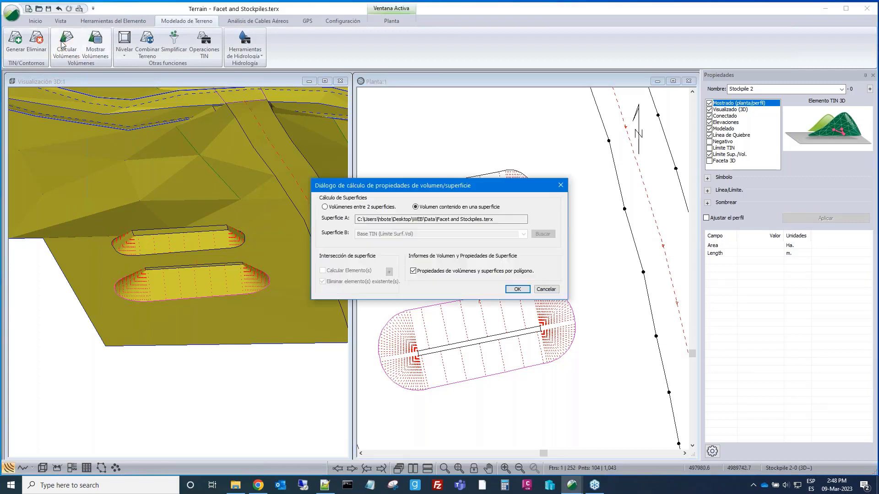
pyautogui.click(514, 290)
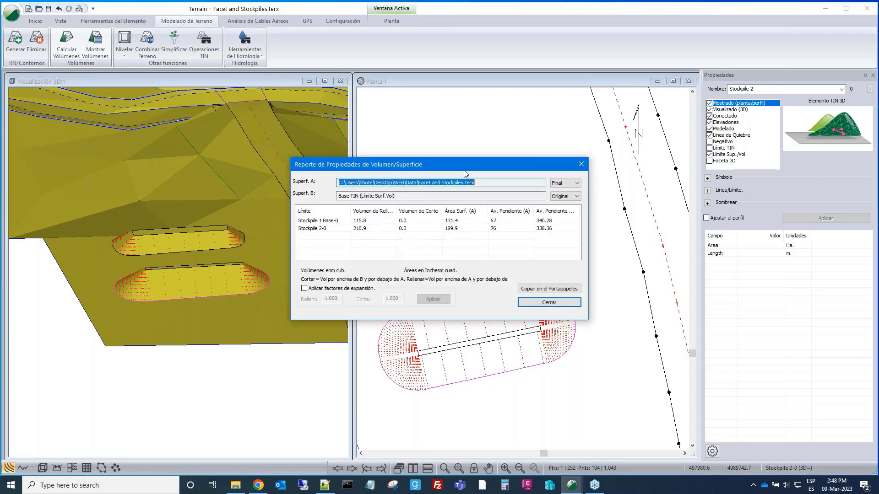
pyautogui.moveTo(464, 165); pyautogui.dragTo(438, 80)
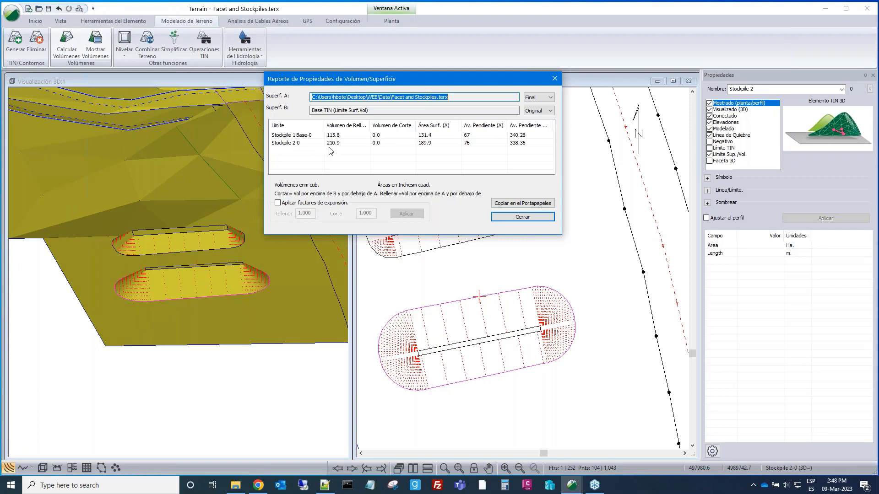
pyautogui.click(523, 217)
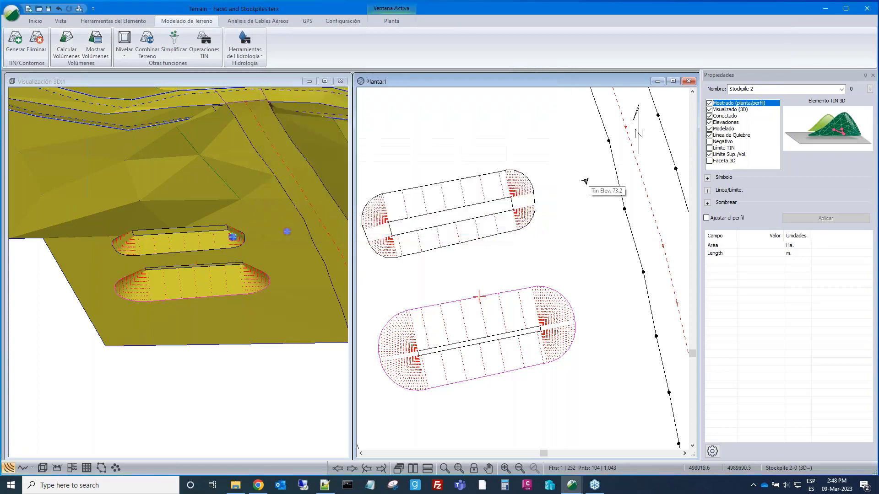
# Set up a new element named base with the Elevaciones property off and start creating it with the mouse.
pyautogui.scroll(-2, 235, 231)
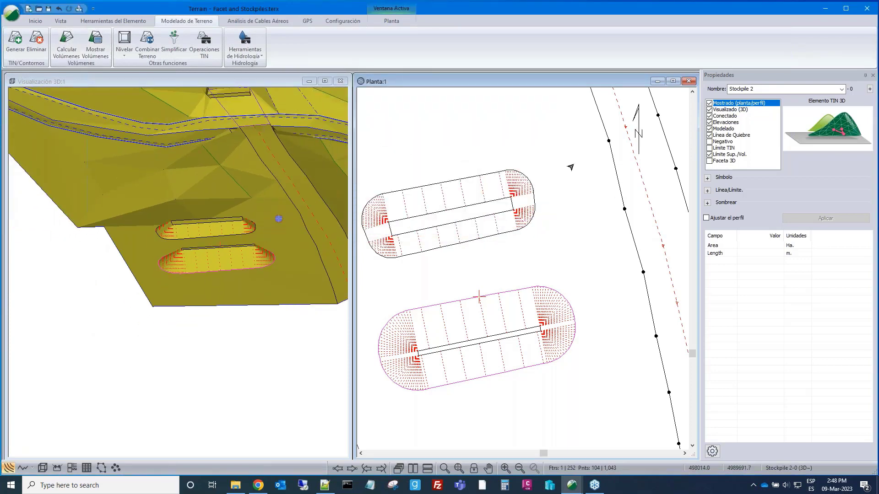
pyautogui.scroll(-4, 570, 168)
pyautogui.moveTo(570, 166); pyautogui.dragTo(530, 253, button='middle')
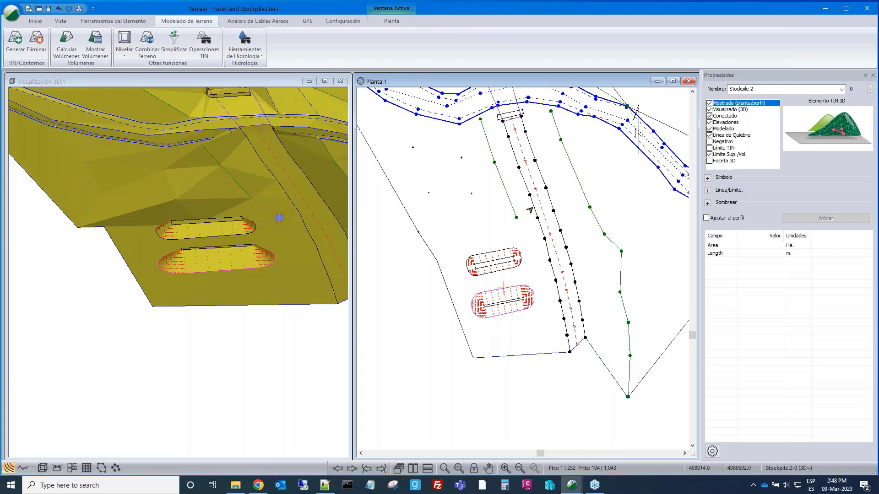
pyautogui.scroll(-2, 530, 194)
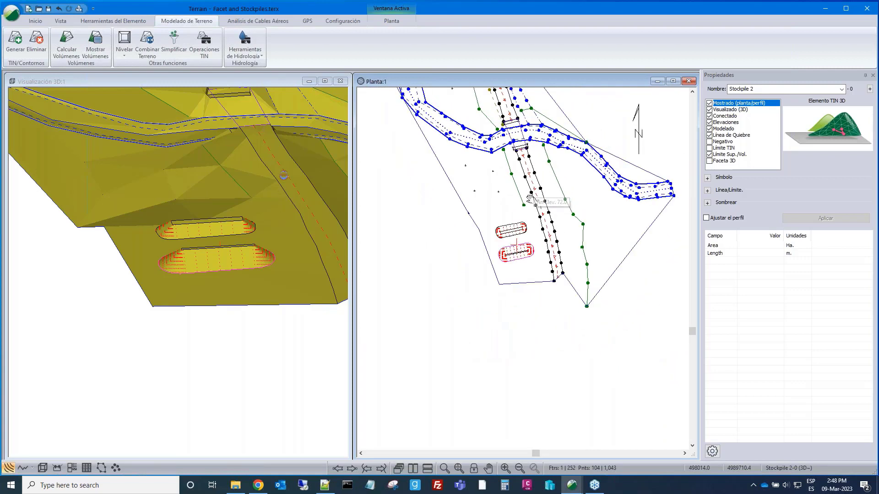
pyautogui.moveTo(527, 195); pyautogui.dragTo(525, 286, button='middle')
pyautogui.scroll(3, 458, 212)
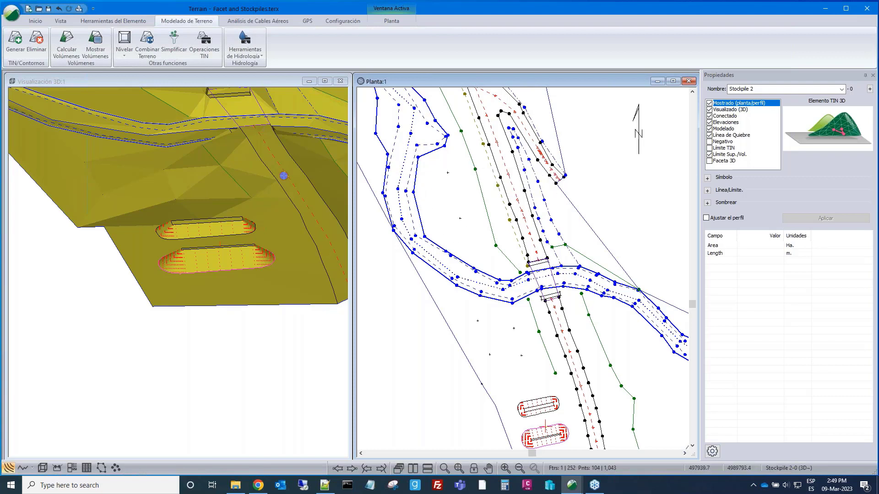
pyautogui.click(35, 21)
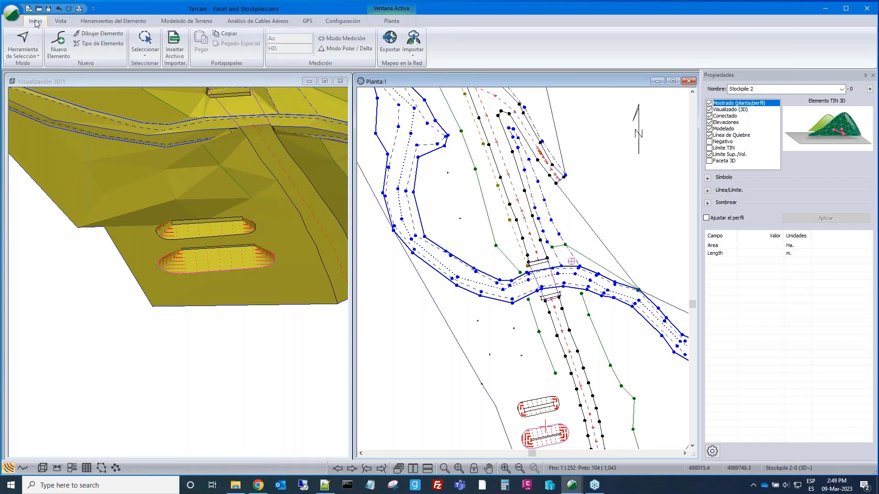
pyautogui.click(59, 46)
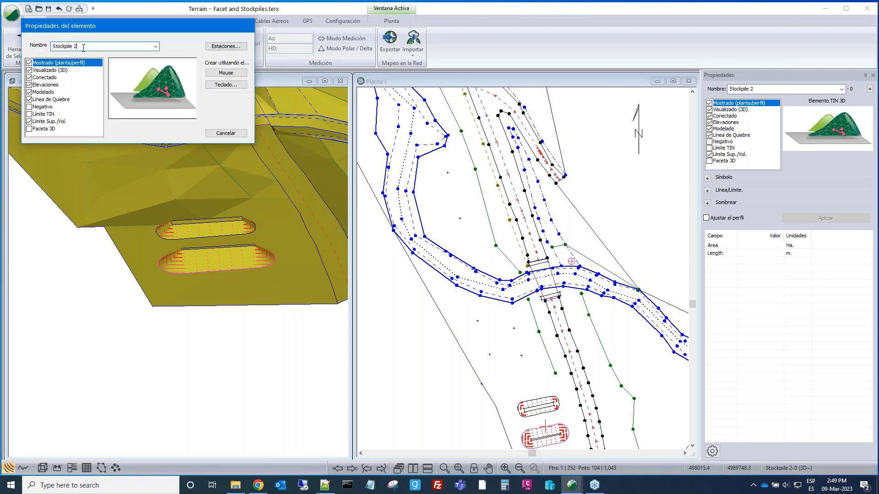
pyautogui.tripleClick(83, 47)
pyautogui.press('BackSpace')
pyautogui.write('base')
pyautogui.click(30, 85)
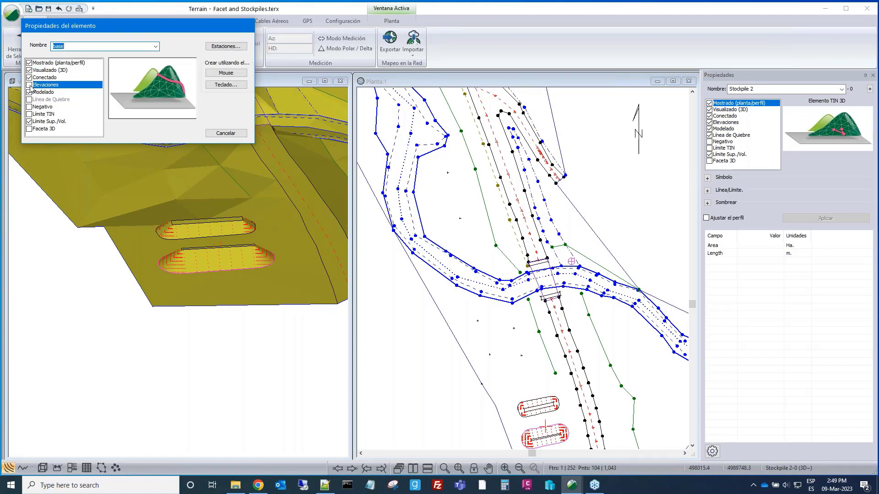
pyautogui.click(223, 74)
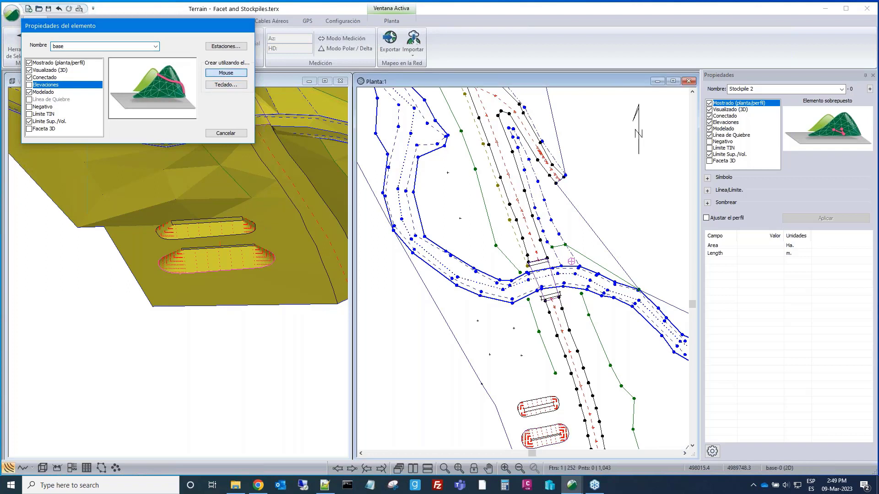
# Draw the base element as a closed polygon in the open area inside the blue road's bend, ending at its starting point.
pyautogui.click(444, 162)
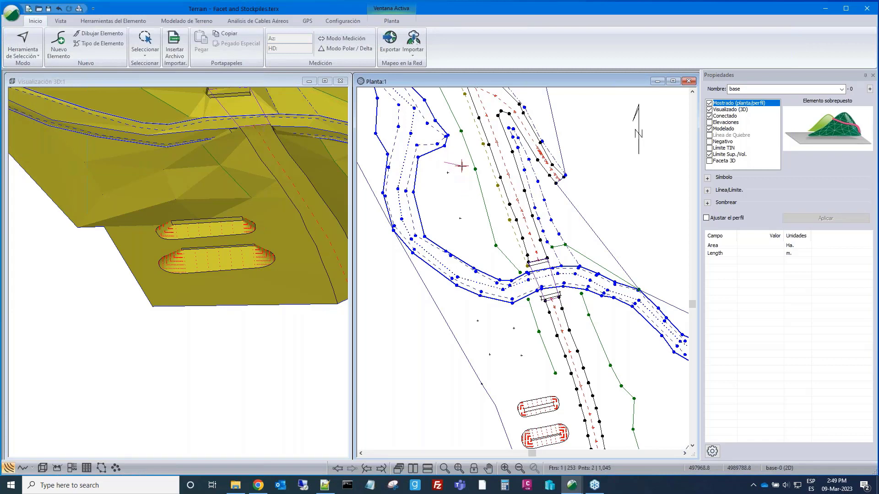
pyautogui.click(462, 167)
pyautogui.click(476, 201)
pyautogui.click(453, 238)
pyautogui.click(437, 226)
pyautogui.click(433, 215)
pyautogui.click(431, 201)
pyautogui.click(429, 189)
pyautogui.click(427, 185)
pyautogui.click(425, 185)
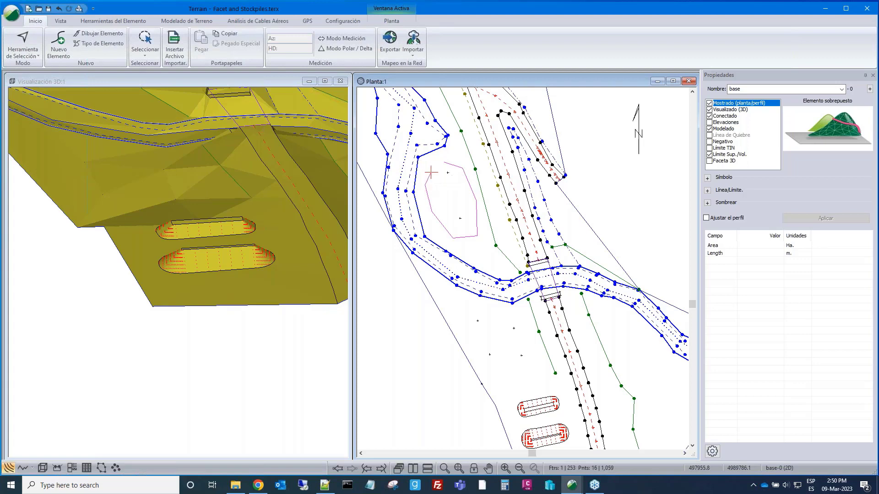
pyautogui.click(438, 167)
pyautogui.click(444, 162)
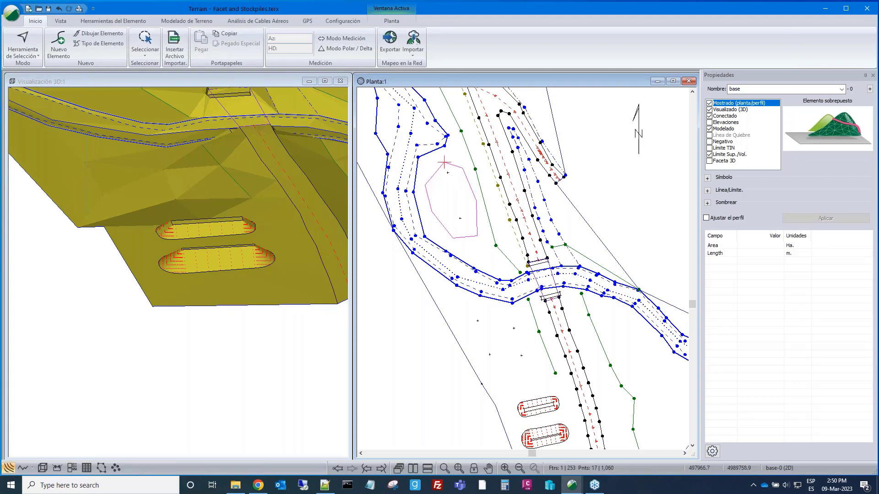
pyautogui.rightClick(460, 207)
pyautogui.press('Escape')
# Apply the Negativo and Límite TIN properties to the base polygon.
pyautogui.click(709, 142)
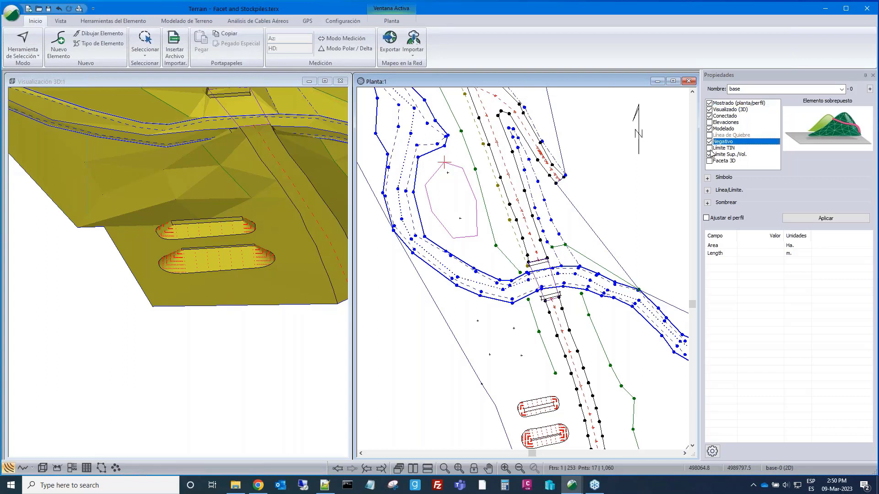
pyautogui.click(709, 148)
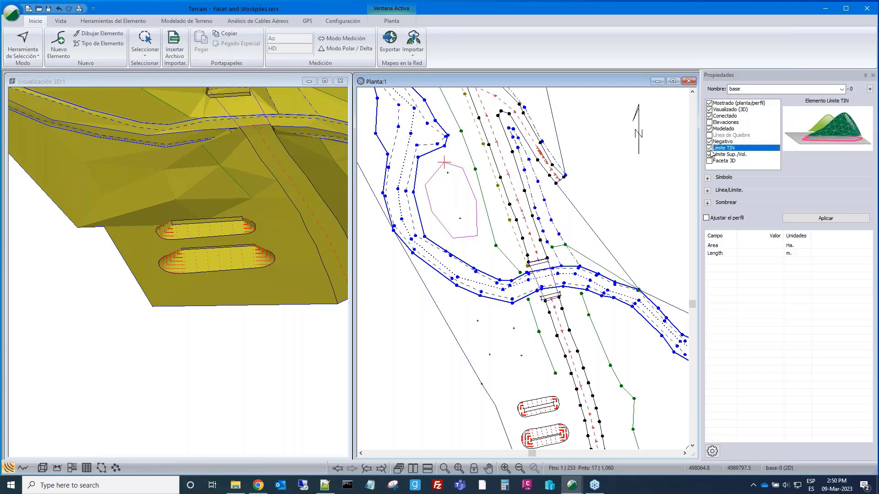
pyautogui.click(795, 223)
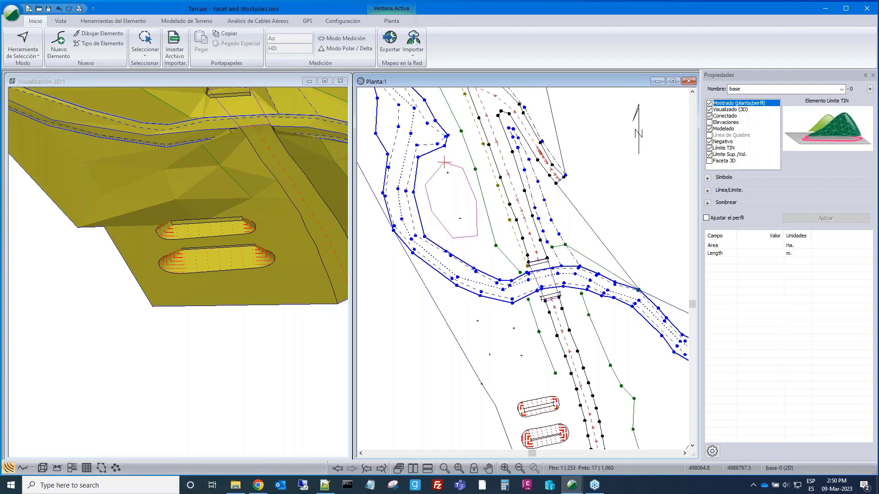
# Generate the terrain TIN with the base polygon as a negative boundary, dismissing the warnings.
pyautogui.click(186, 21)
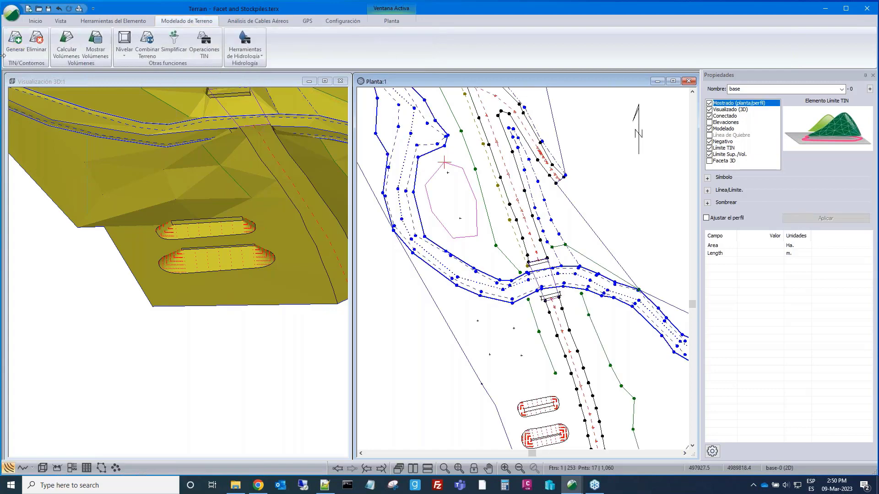
pyautogui.click(15, 45)
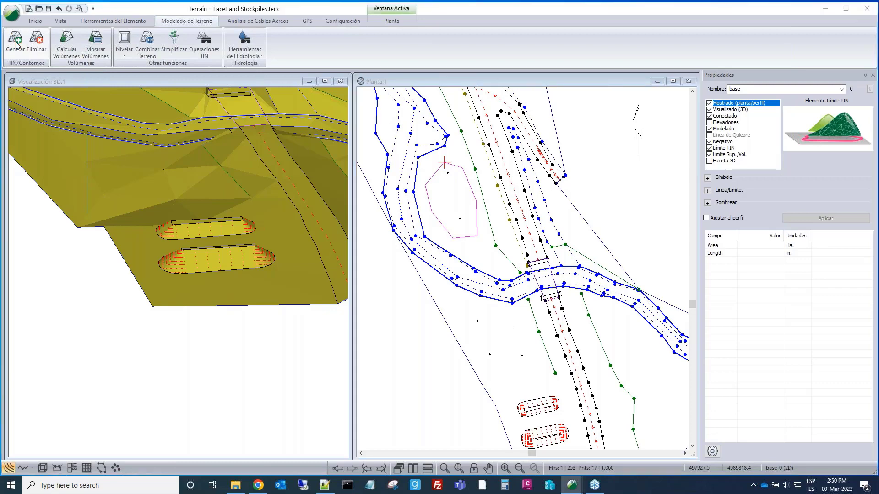
pyautogui.click(473, 333)
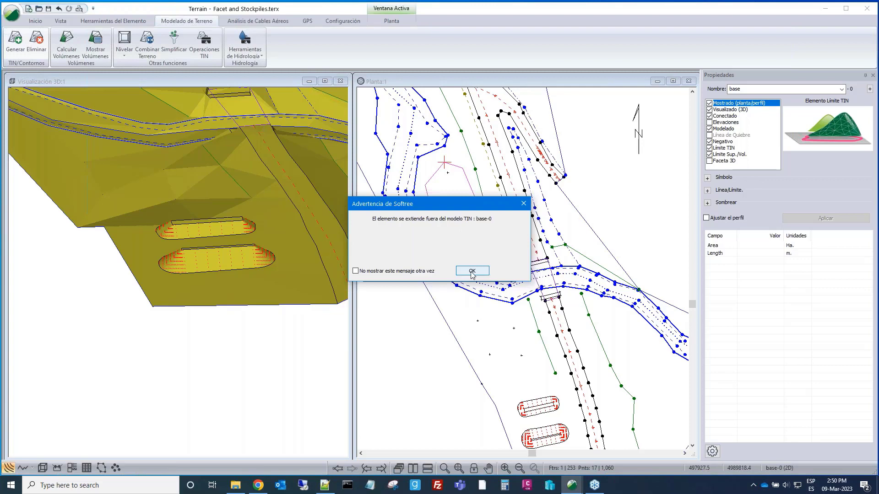
pyautogui.click(472, 271)
pyautogui.click(472, 271)
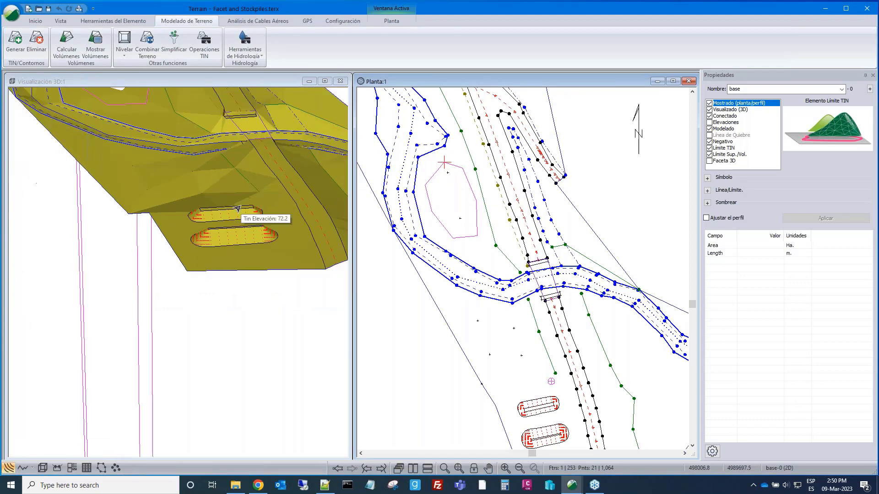
# Inspect the area around the base polygon in 3D, toggle Incluir todo for the triangles and regenerate the terrain TIN.
pyautogui.moveTo(237, 195); pyautogui.dragTo(245, 254)
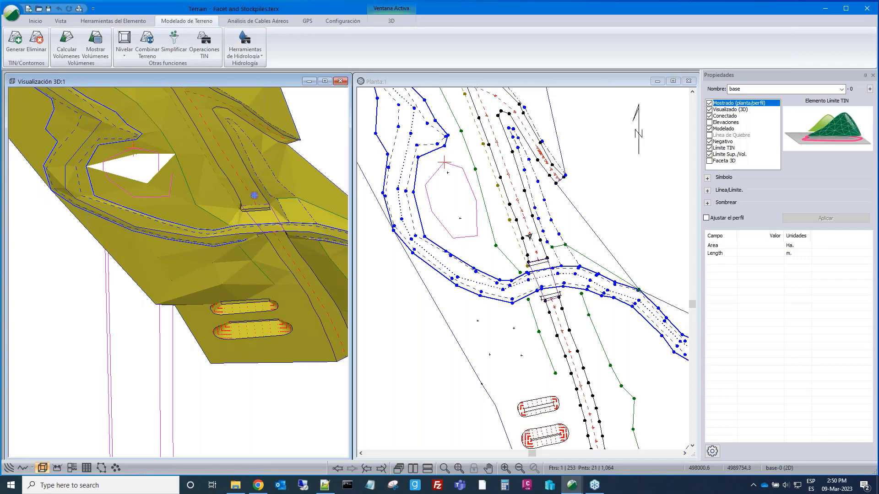
pyautogui.scroll(2, 461, 219)
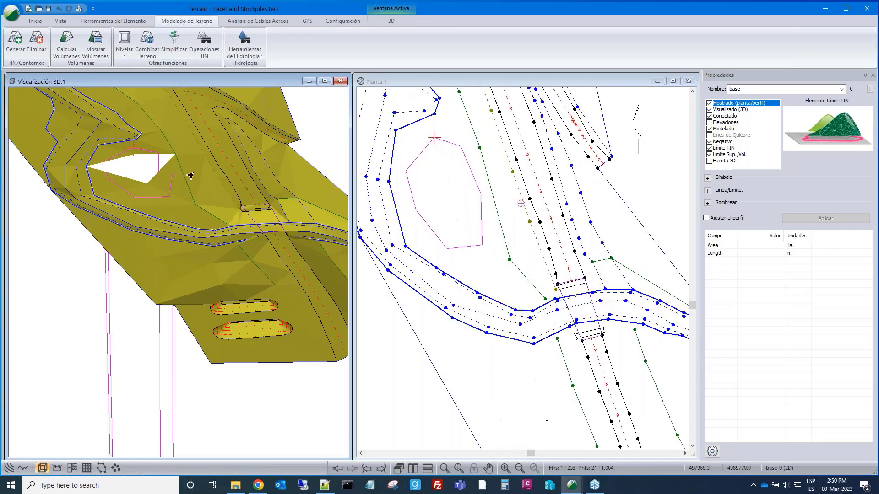
pyautogui.scroll(1, 166, 188)
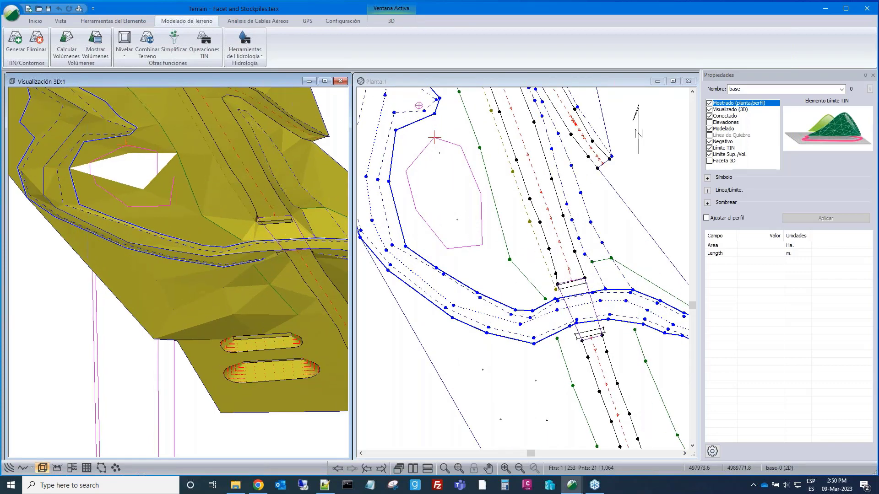
pyautogui.click(16, 41)
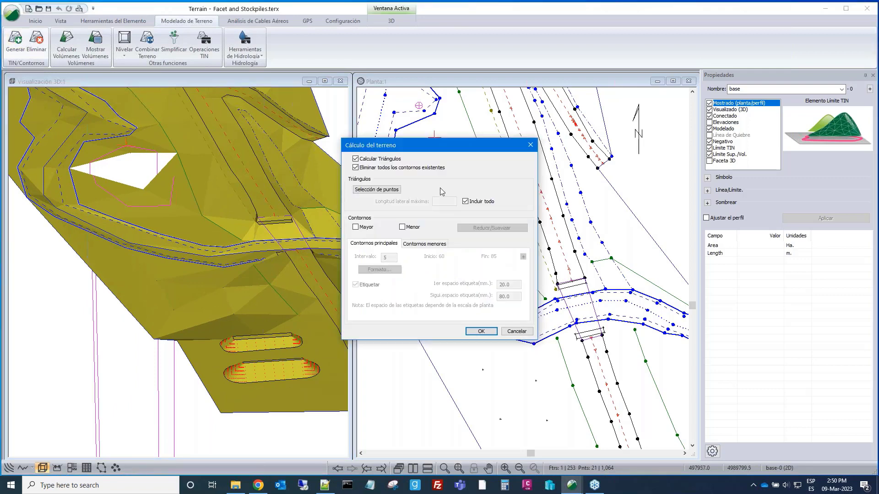
pyautogui.click(465, 203)
pyautogui.click(465, 202)
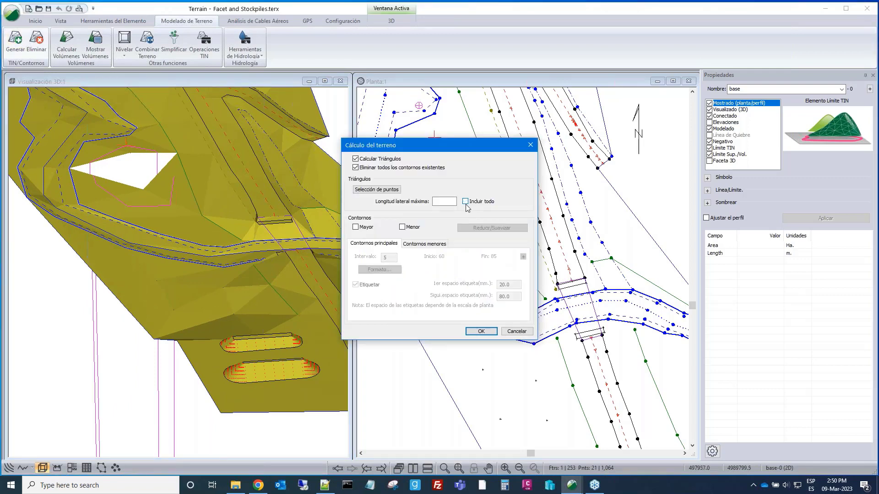
pyautogui.click(481, 332)
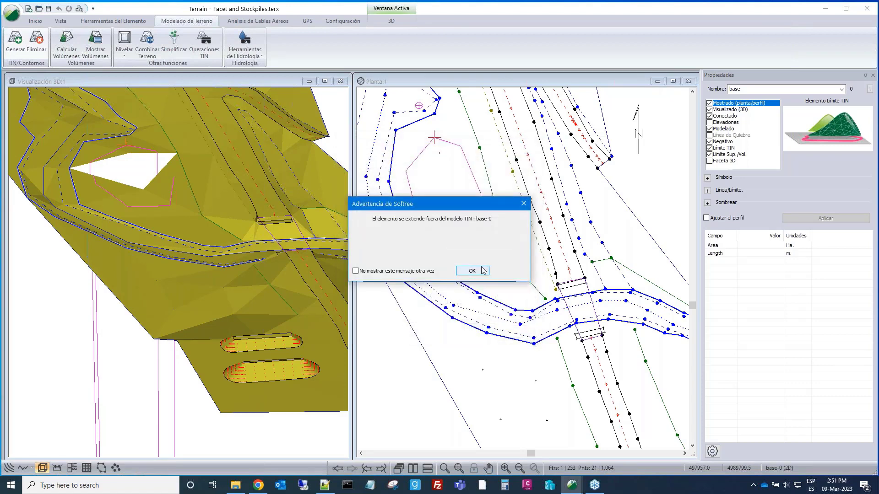
pyautogui.click(523, 204)
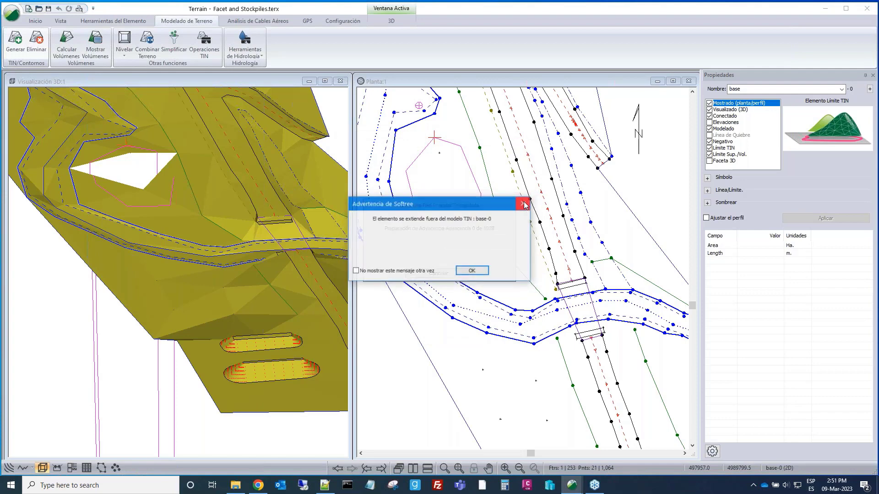
pyautogui.click(472, 271)
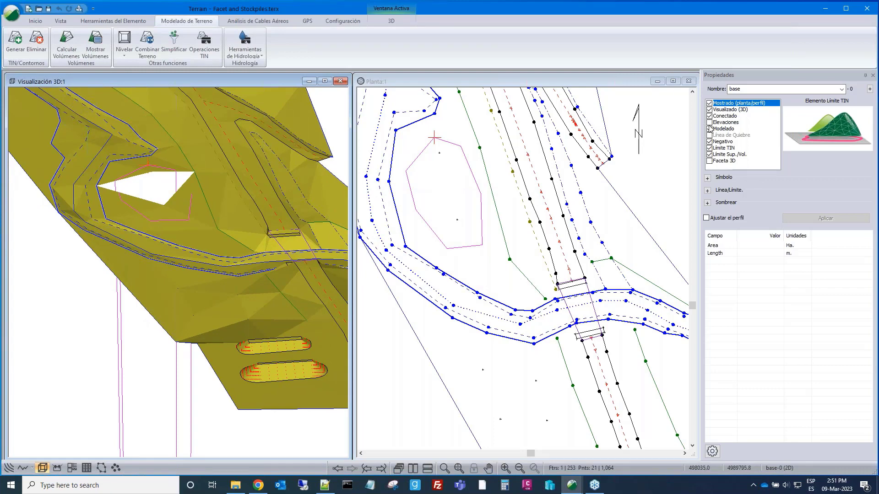
# Apply the Elevaciones property to the base polygon and regenerate the terrain TIN with the polygon as a negative boundary.
pyautogui.click(710, 122)
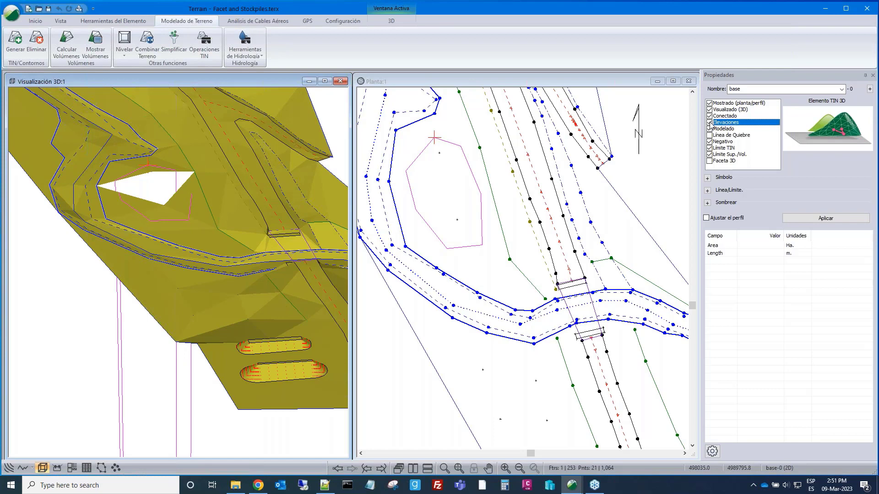
pyautogui.click(805, 221)
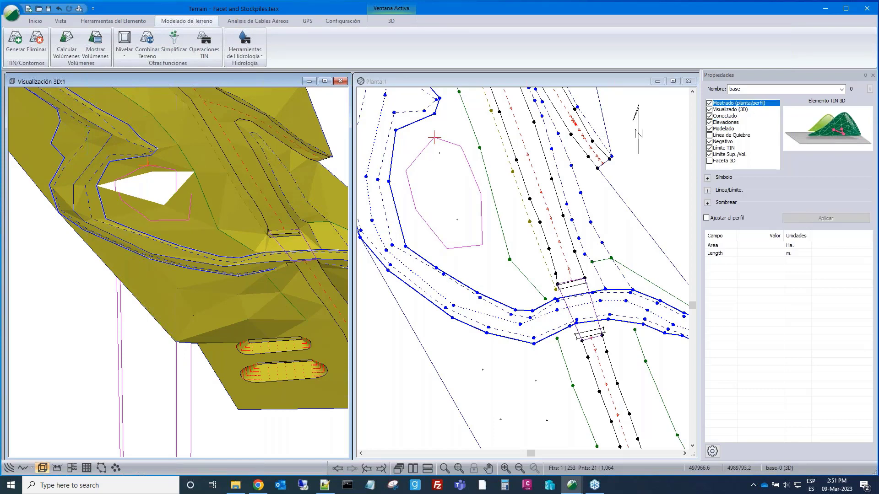
pyautogui.click(16, 38)
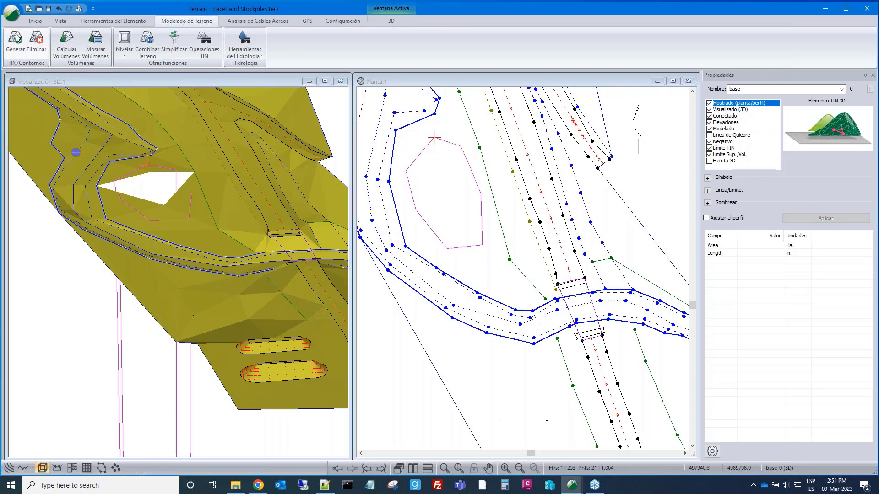
pyautogui.click(478, 332)
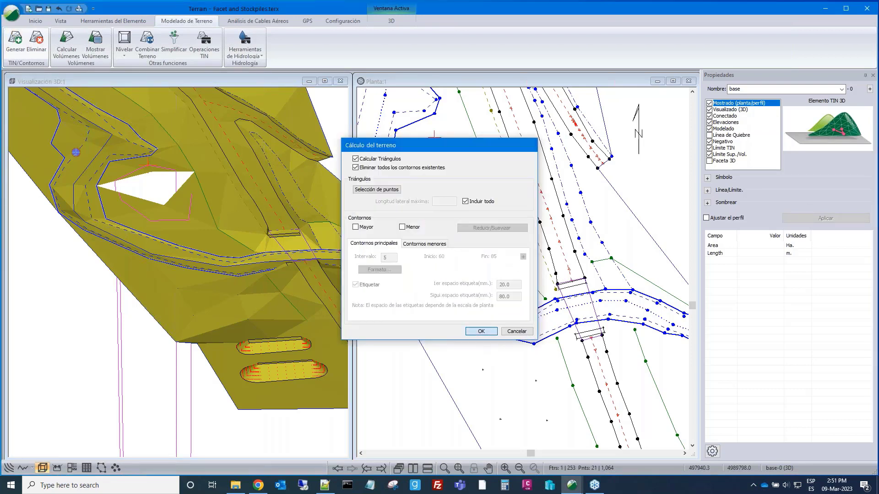
pyautogui.moveTo(192, 215); pyautogui.dragTo(165, 223)
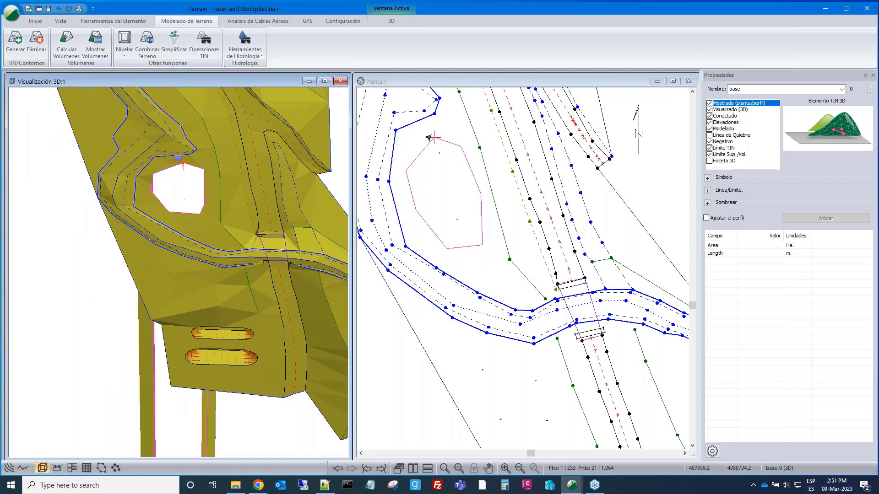
# Clear the Límite Sup./Vol. property of the base polygon and inspect the excluded area in the 3D view.
pyautogui.moveTo(432, 140)
pyautogui.moveTo(405, 170)
pyautogui.click(710, 156)
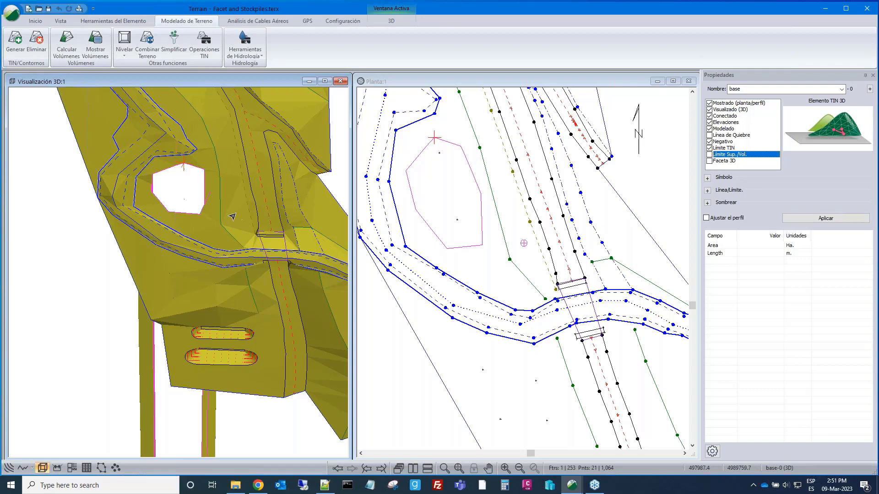
pyautogui.moveTo(232, 216); pyautogui.dragTo(176, 290, button='middle')
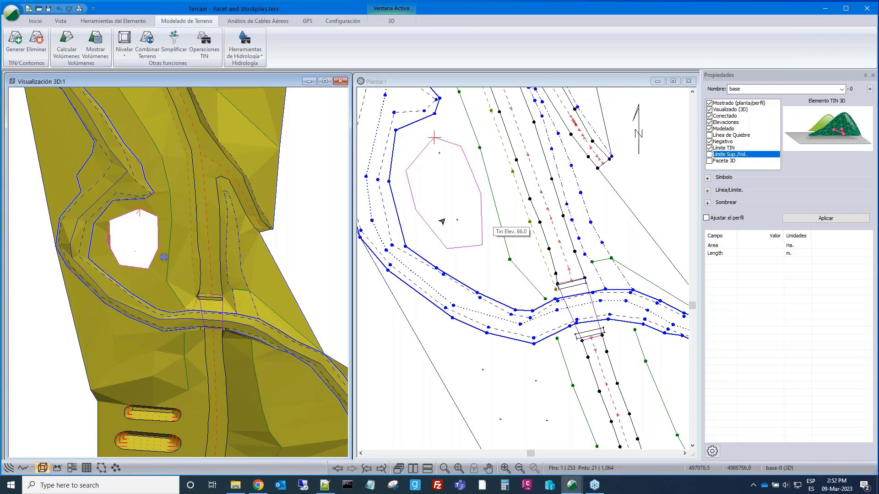
pyautogui.scroll(-1, 296, 214)
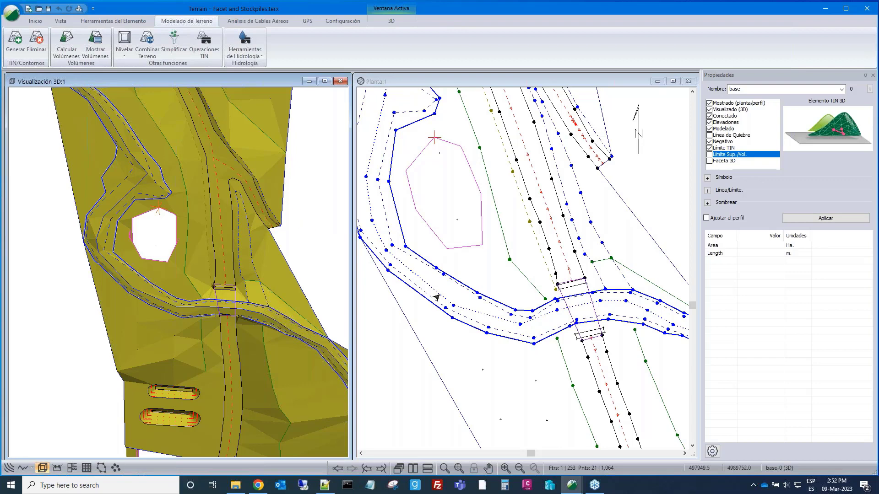
# Close the stockpile file by starting a new document, then open topo webinar.terx from the Data folder.
pyautogui.click(12, 14)
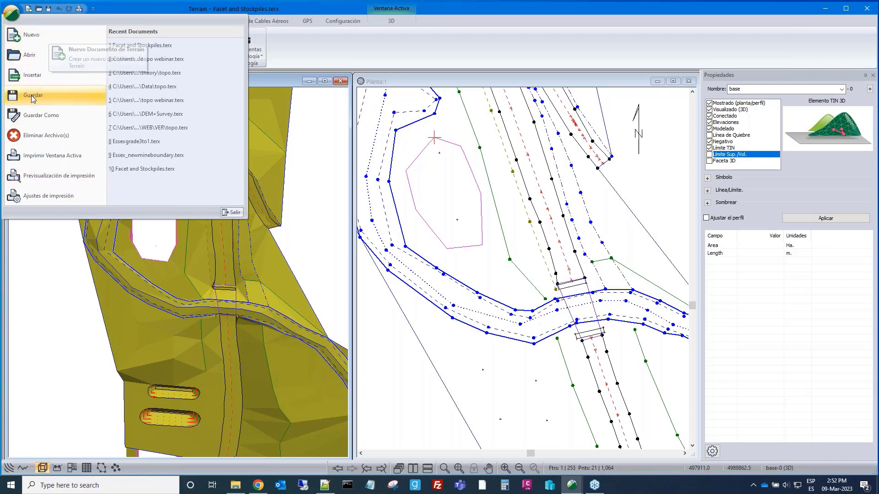
pyautogui.click(36, 41)
pyautogui.click(435, 265)
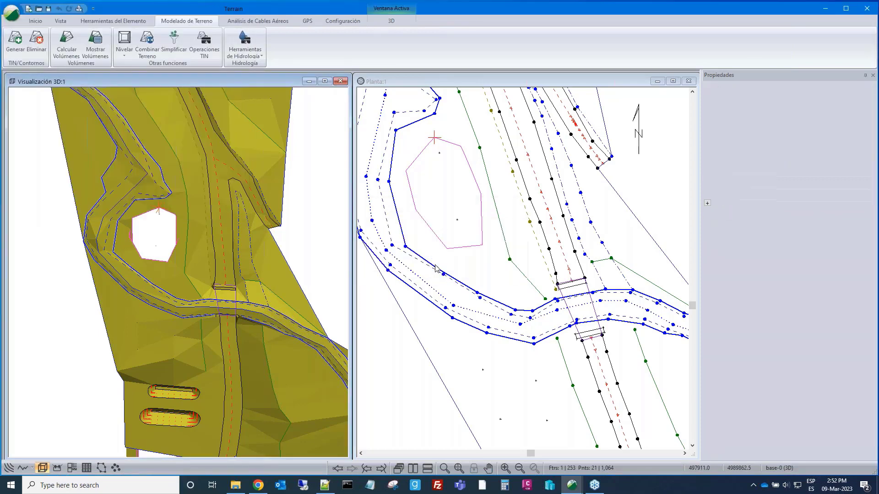
pyautogui.click(11, 12)
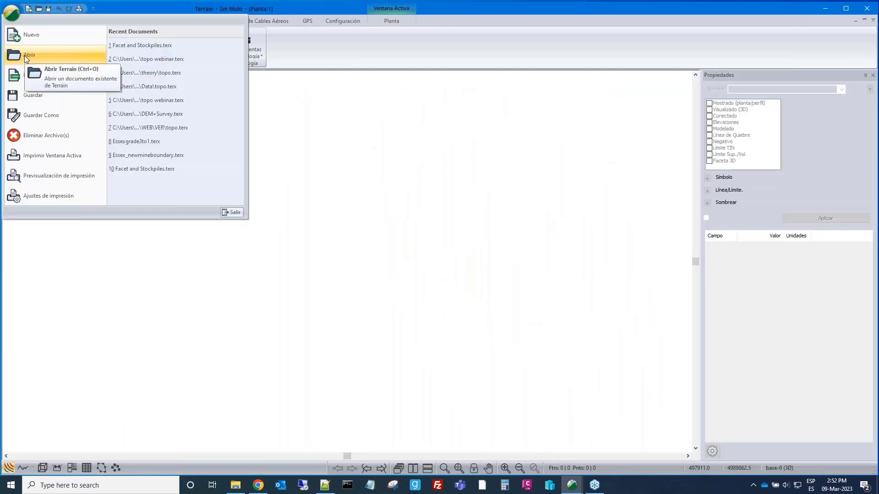
pyautogui.click(24, 55)
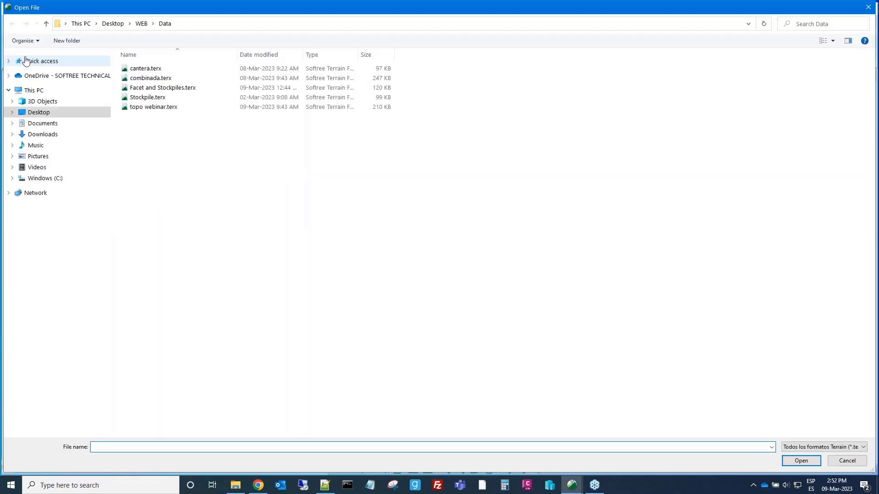
pyautogui.click(163, 110)
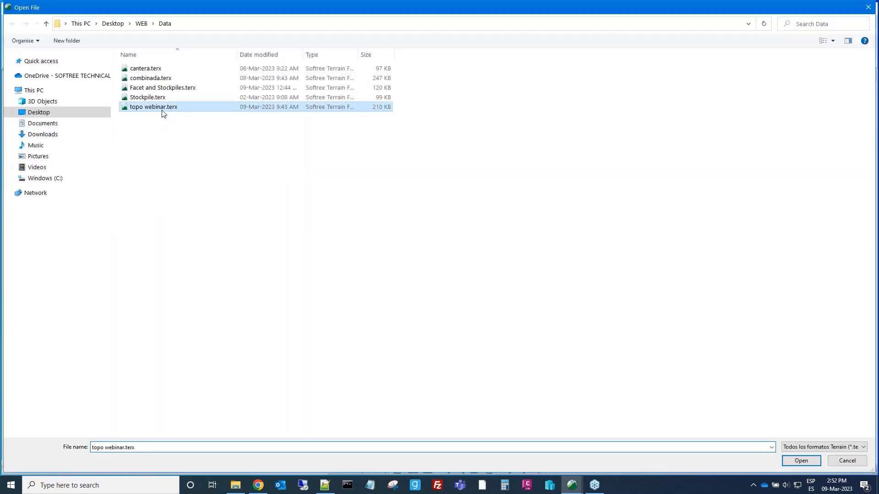
pyautogui.click(786, 460)
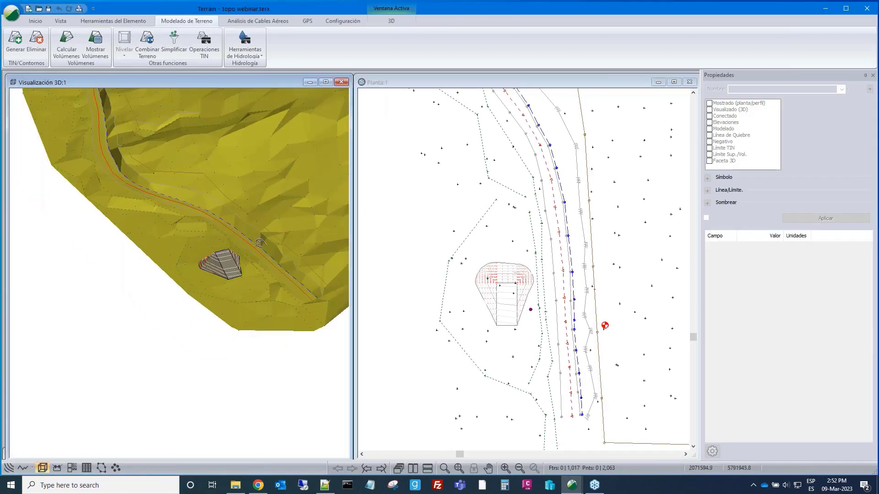
# Examine the road, stockpile and surveyed points of the topo webinar terrain in the plan and 3D views.
pyautogui.scroll(-2, 588, 249)
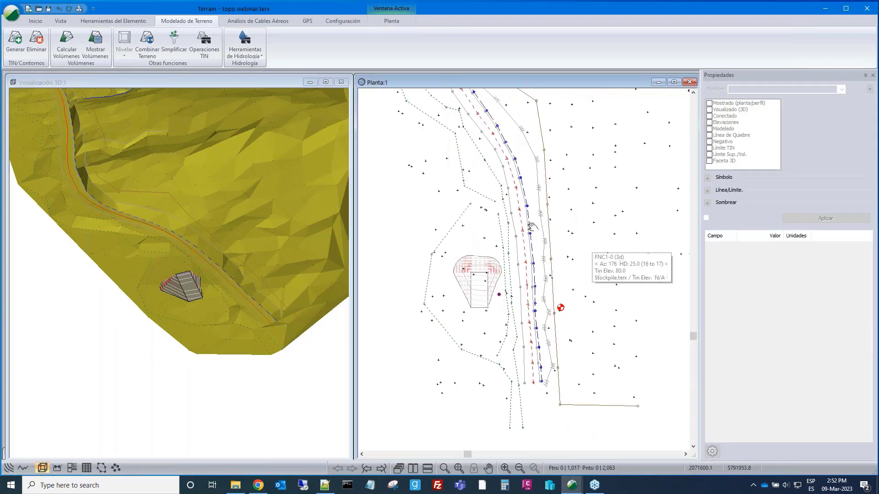
pyautogui.moveTo(536, 277)
pyautogui.scroll(1, 536, 277)
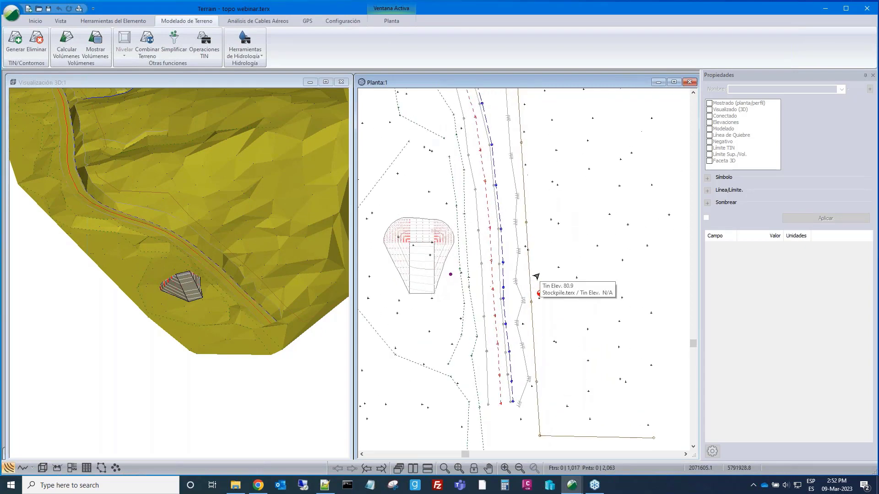
pyautogui.scroll(2, 536, 277)
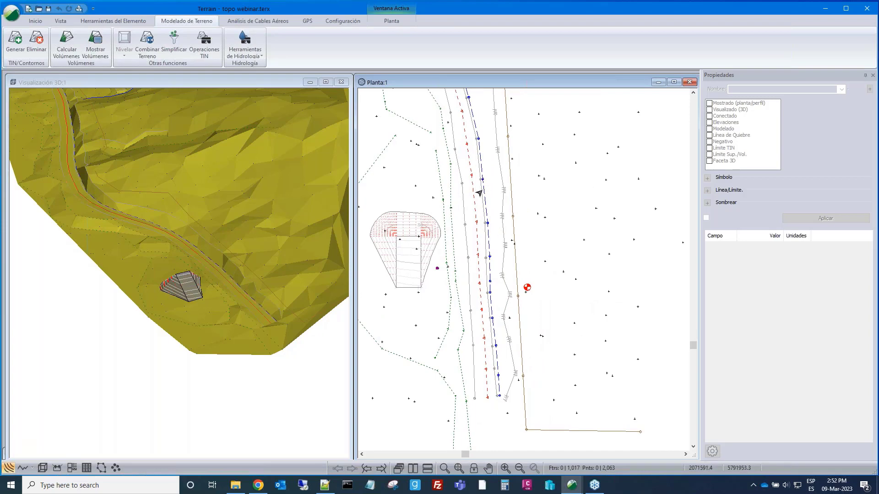
pyautogui.moveTo(480, 192)
pyautogui.scroll(-2, 572, 211)
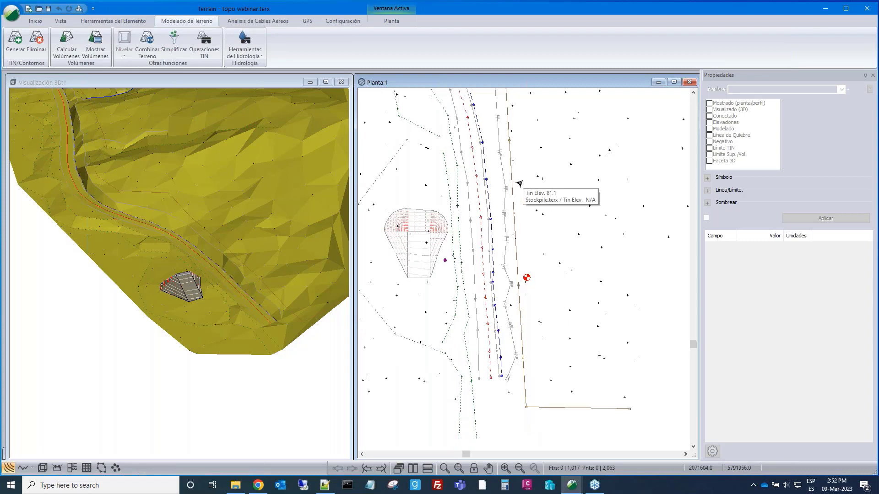
pyautogui.click(232, 209)
pyautogui.moveTo(232, 209); pyautogui.dragTo(215, 237)
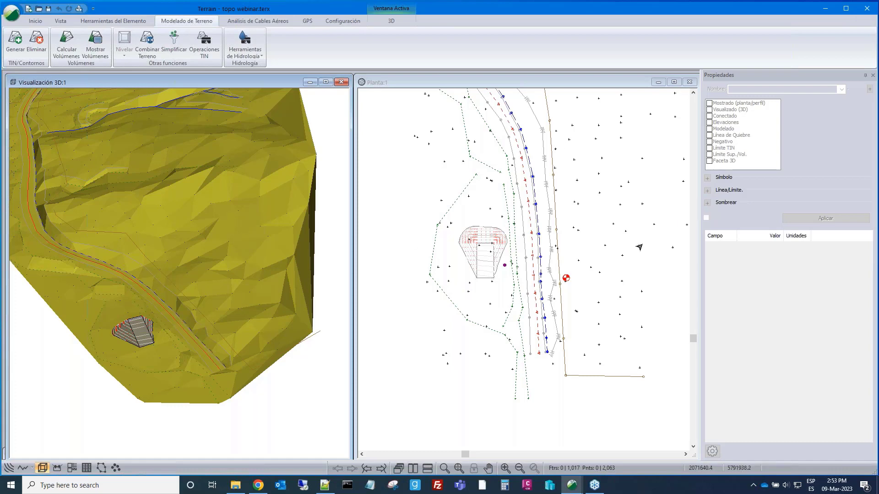
pyautogui.scroll(-1, 535, 211)
pyautogui.moveTo(523, 210); pyautogui.dragTo(466, 207, button='middle')
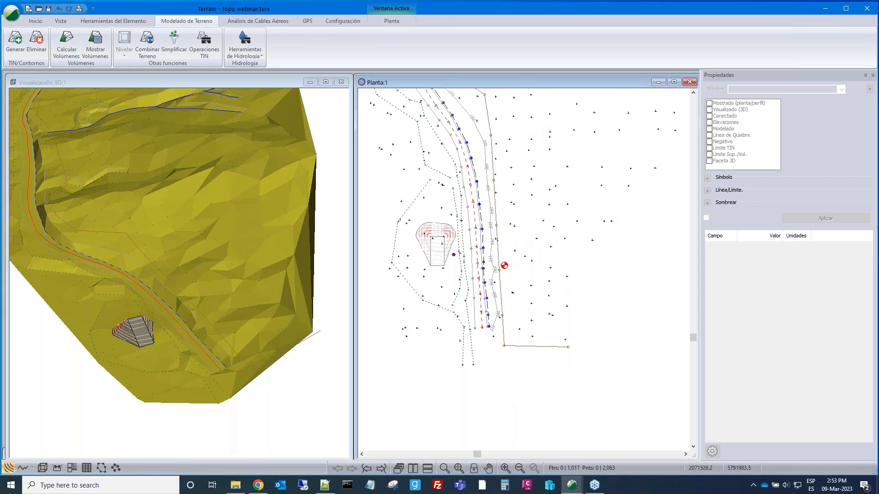
# Start a new document and add topo webinar.terx as a background file of the plan window.
pyautogui.click(11, 13)
pyautogui.click(27, 35)
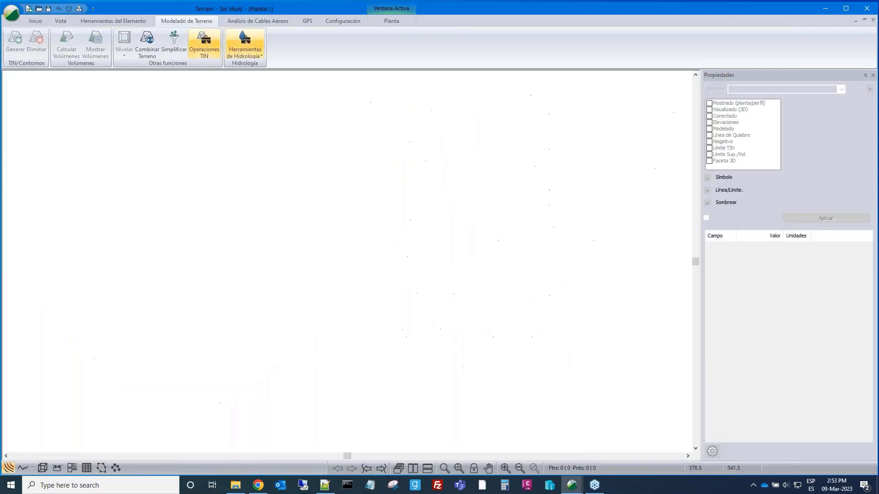
pyautogui.rightClick(321, 241)
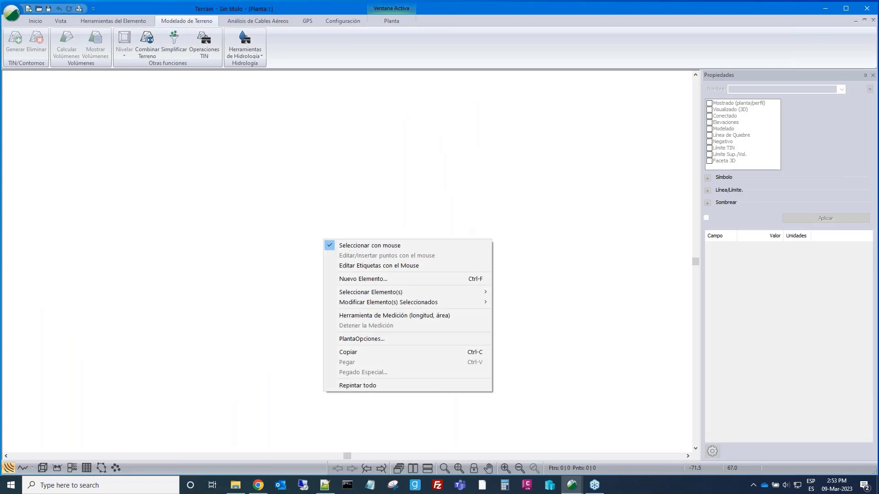
pyautogui.click(369, 339)
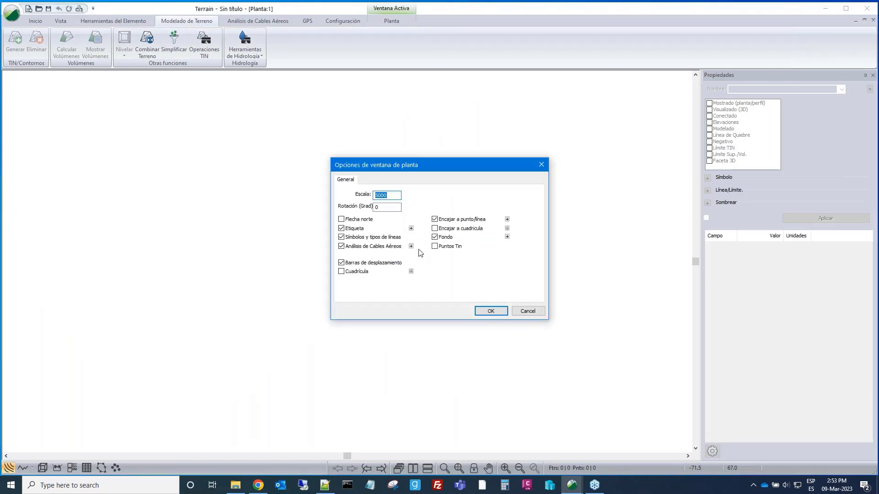
pyautogui.click(507, 237)
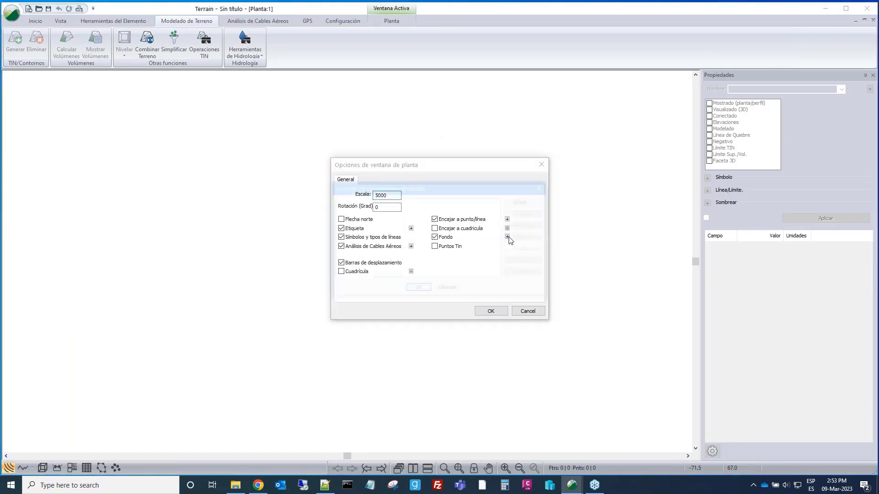
pyautogui.click(516, 203)
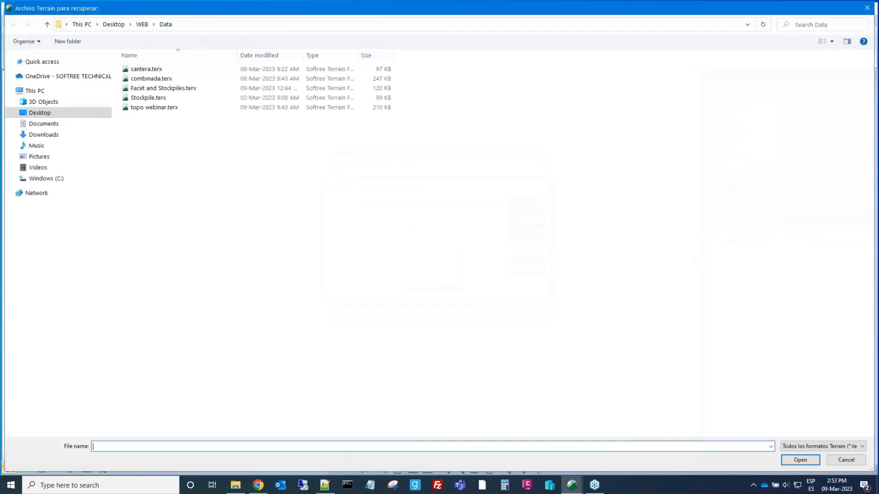
pyautogui.click(142, 108)
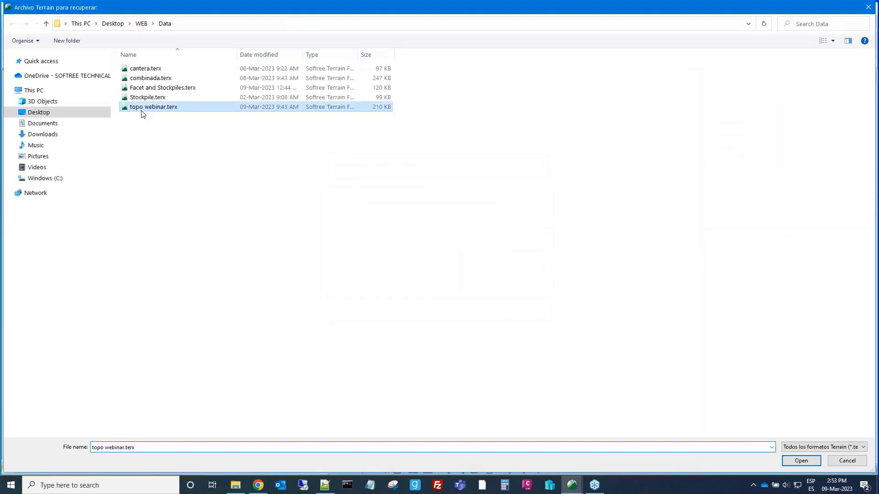
pyautogui.click(794, 460)
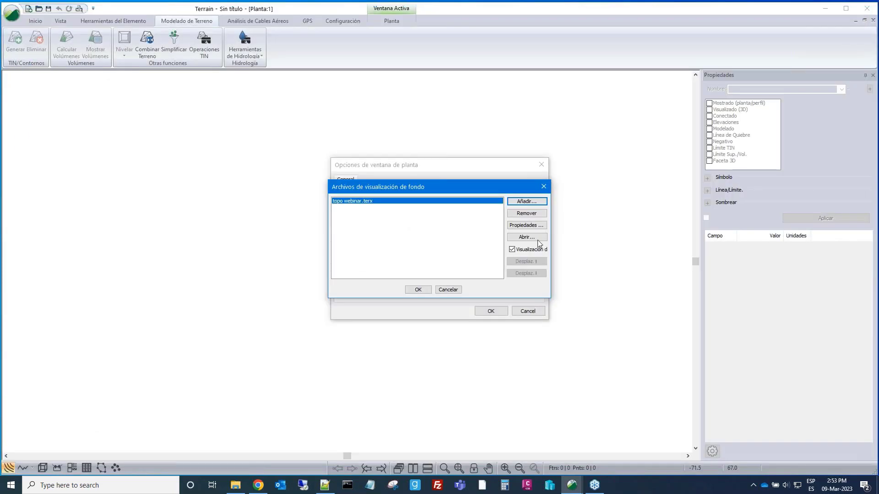
# Set the topo webinar.terx background to 0% fade with Captura enabled and display it in the plan window.
pyautogui.click(533, 226)
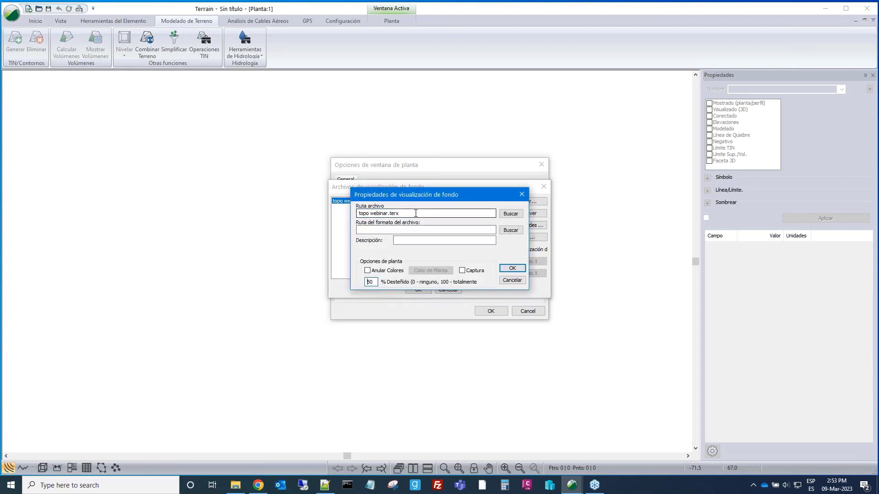
pyautogui.press('Delete')
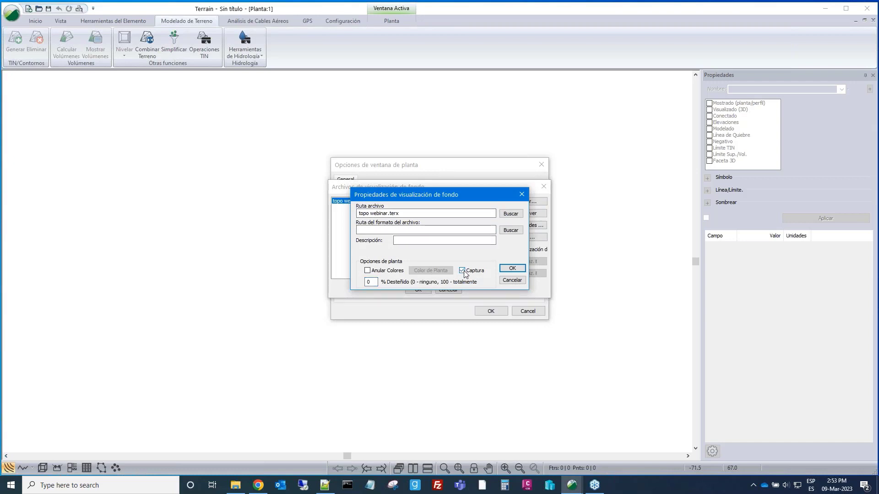
pyautogui.click(512, 271)
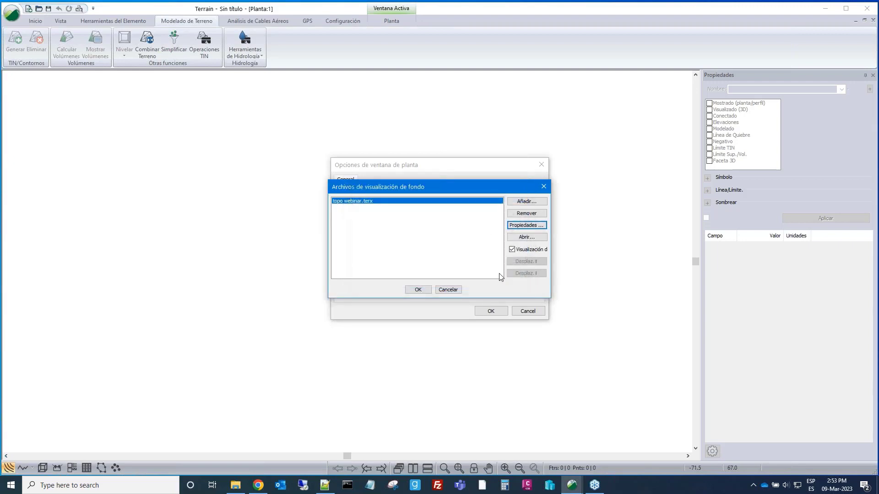
pyautogui.click(424, 291)
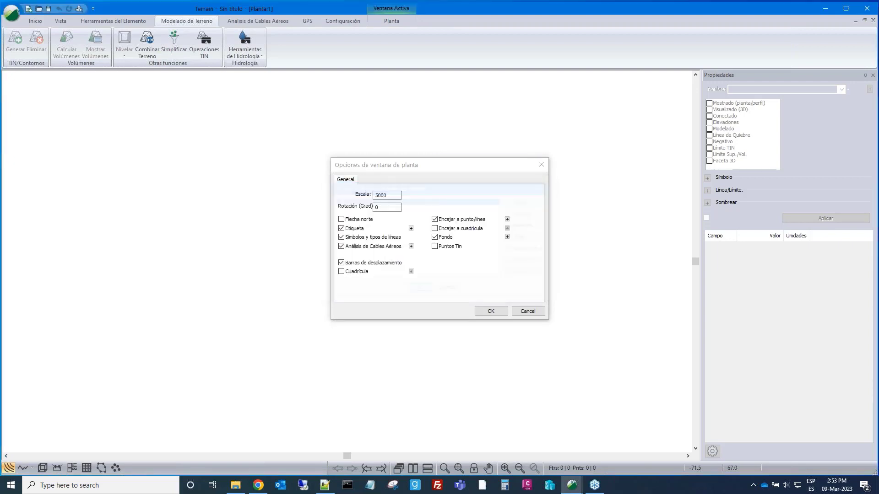
pyautogui.click(487, 310)
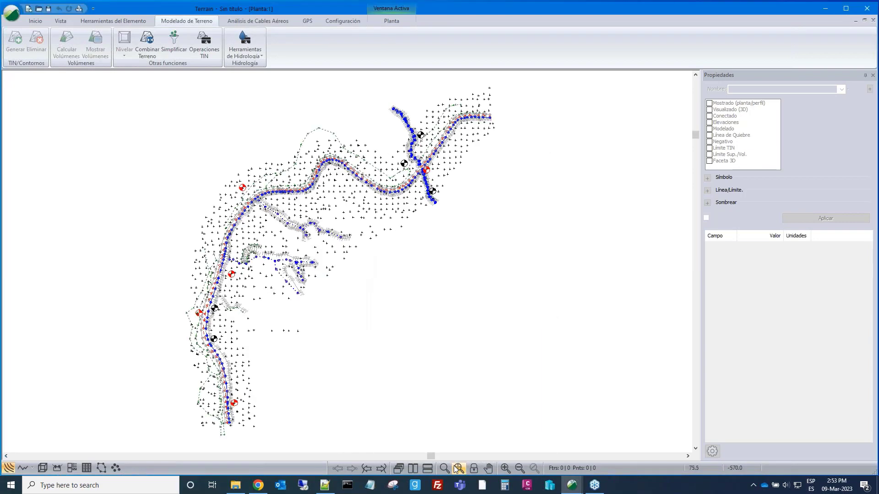
pyautogui.moveTo(311, 202); pyautogui.dragTo(412, 191, button='middle')
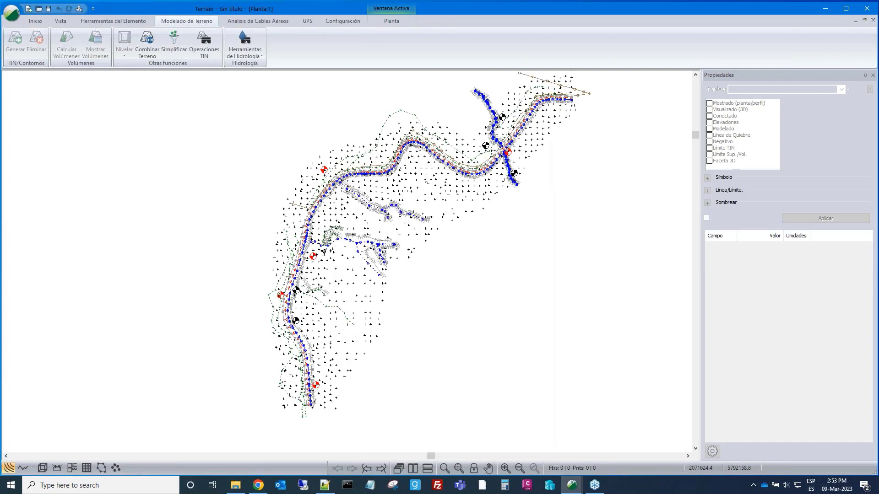
pyautogui.scroll(3, 265, 255)
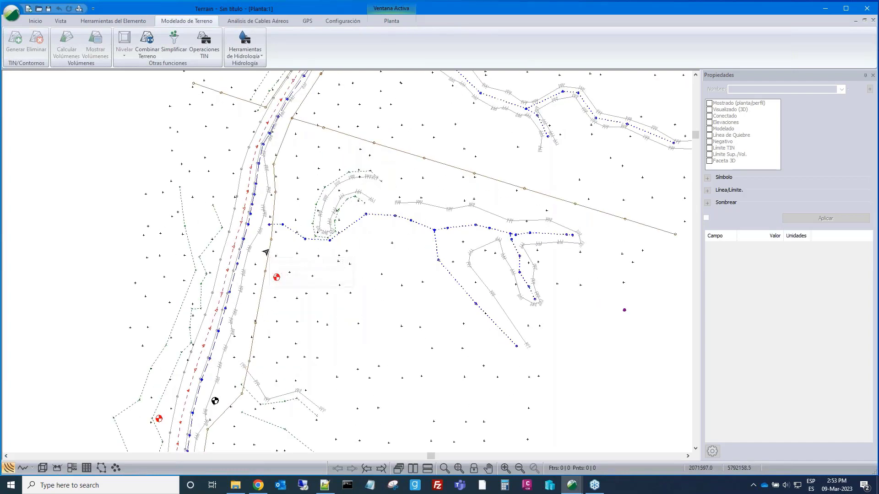
pyautogui.scroll(-1, 273, 246)
pyautogui.scroll(-1, 273, 246)
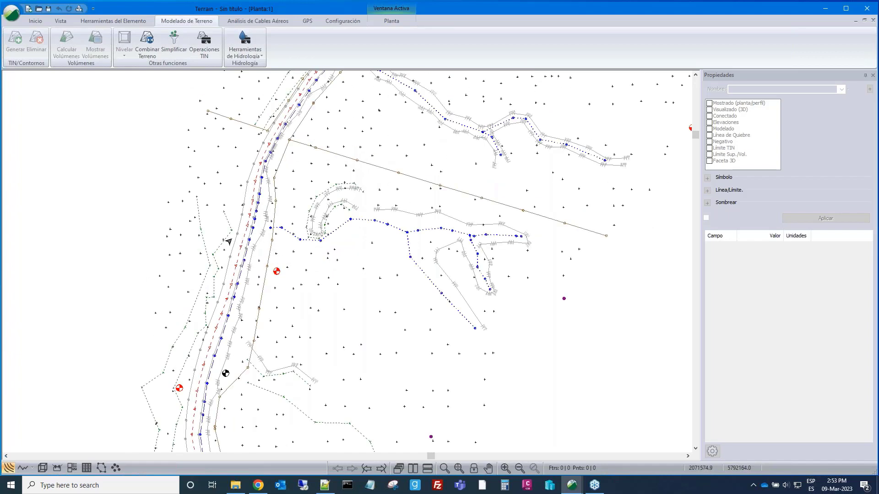
# Examine the road's southern stretch and the D1 line vertices beside it in the topo webinar background.
pyautogui.scroll(-3, 241, 250)
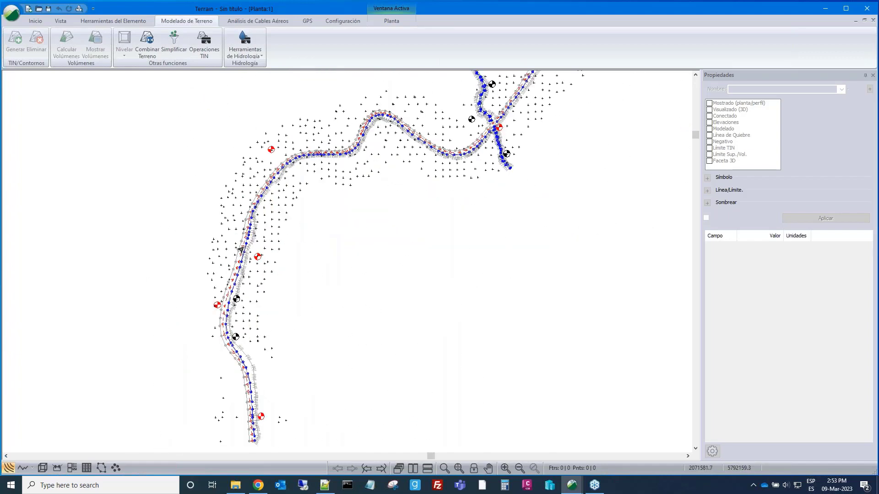
pyautogui.scroll(5, 314, 290)
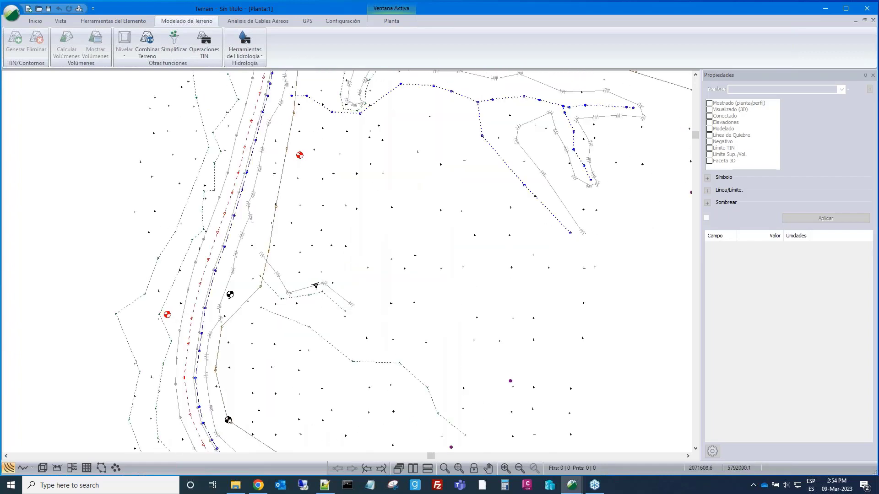
pyautogui.scroll(-4, 371, 207)
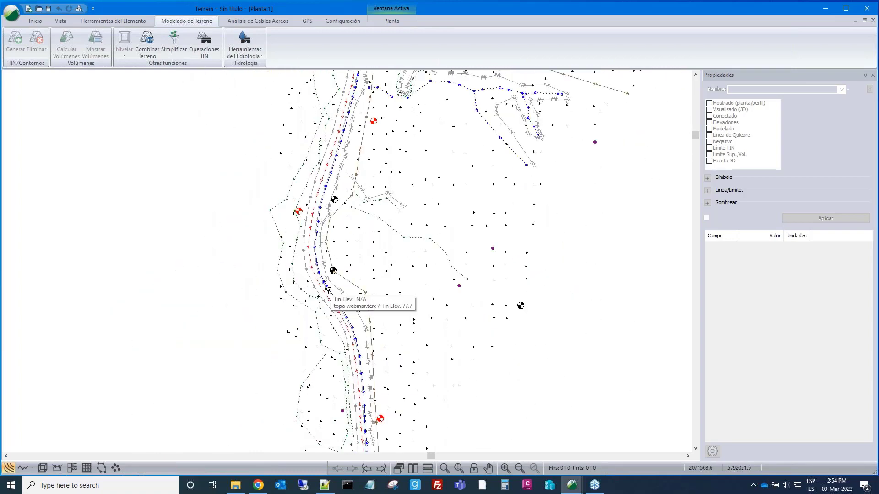
pyautogui.moveTo(340, 242); pyautogui.dragTo(370, 250, button='middle')
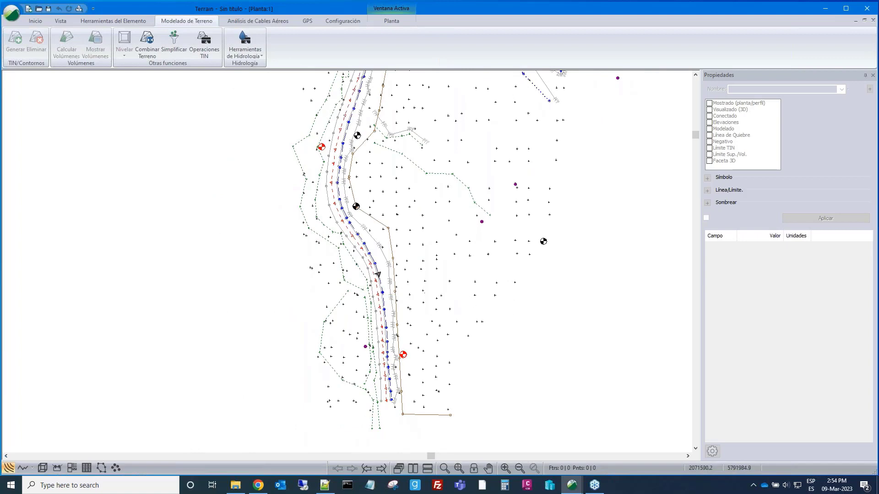
pyautogui.scroll(2, 370, 273)
pyautogui.scroll(3, 370, 273)
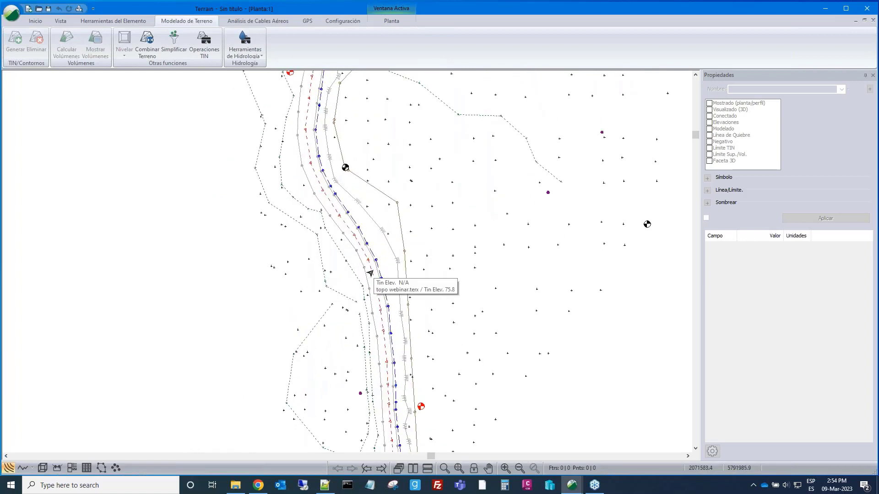
pyautogui.moveTo(320, 238); pyautogui.dragTo(268, 193, button='middle')
pyautogui.scroll(-2, 418, 308)
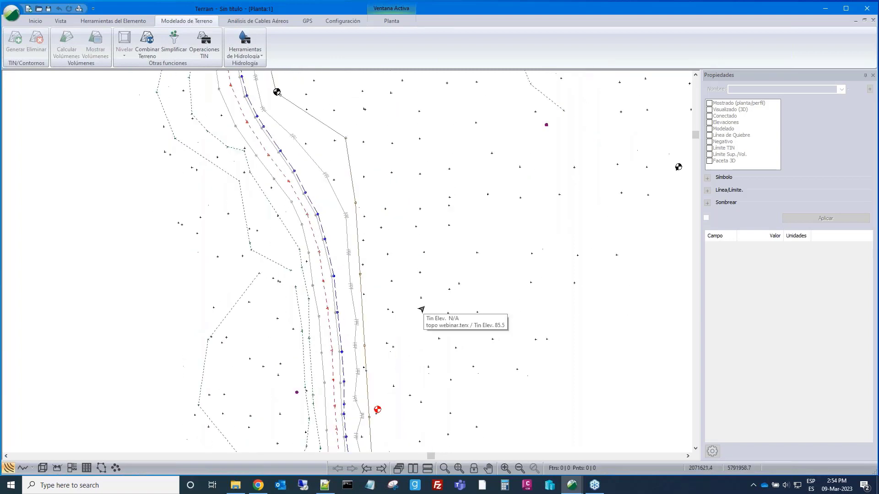
pyautogui.moveTo(418, 308); pyautogui.dragTo(392, 162, button='middle')
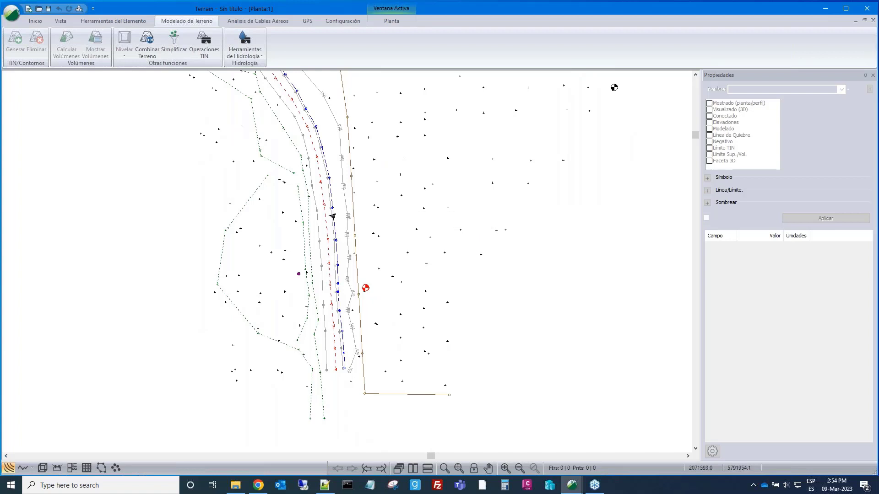
pyautogui.moveTo(328, 211)
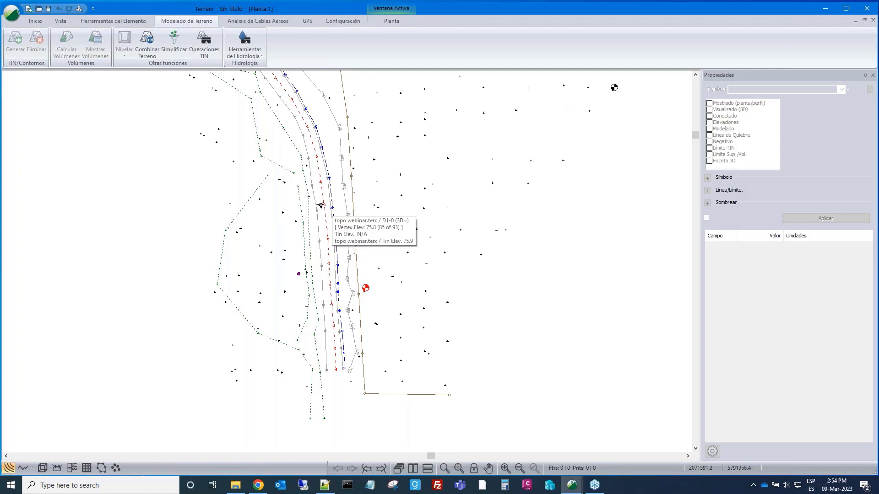
# Create a new element named base for drawing in the plan, accepting the default elevation of 100.0.
pyautogui.click(36, 21)
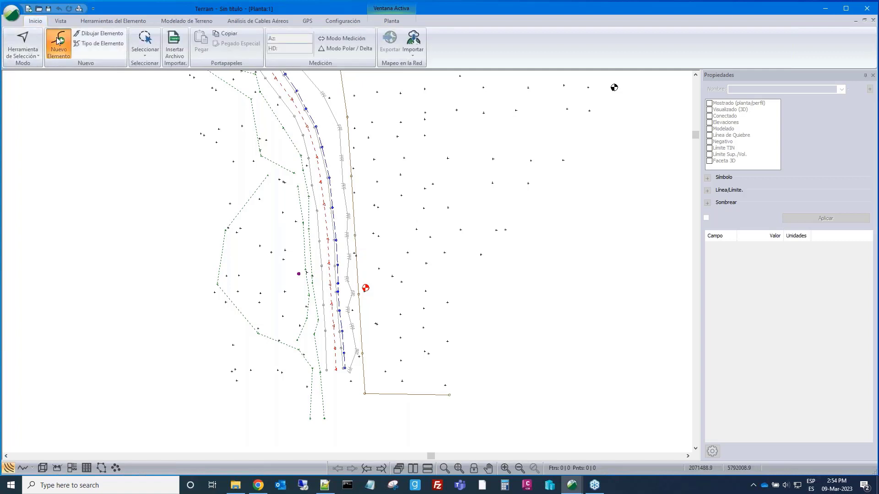
pyautogui.click(58, 42)
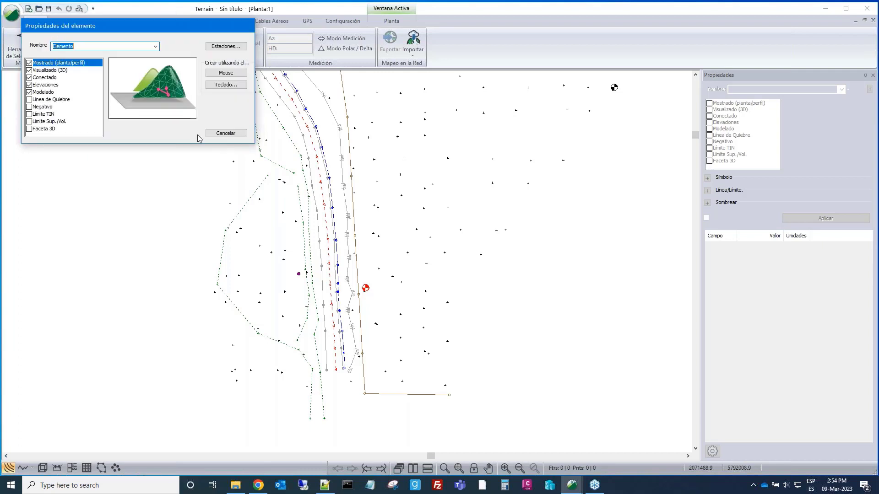
pyautogui.click(73, 46)
pyautogui.click(218, 73)
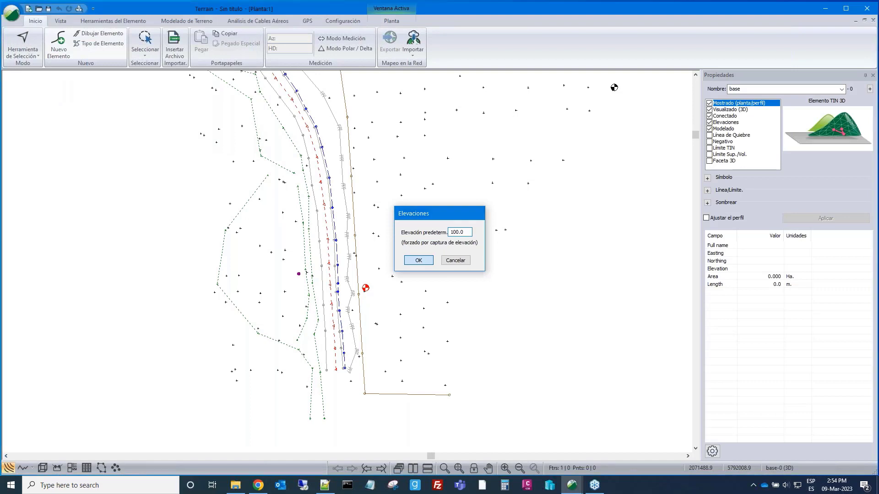
pyautogui.click(418, 260)
# Place the base element's first point snapped to vertex 85 of the D1 line beside the road.
pyautogui.scroll(1, 330, 206)
pyautogui.scroll(2, 330, 206)
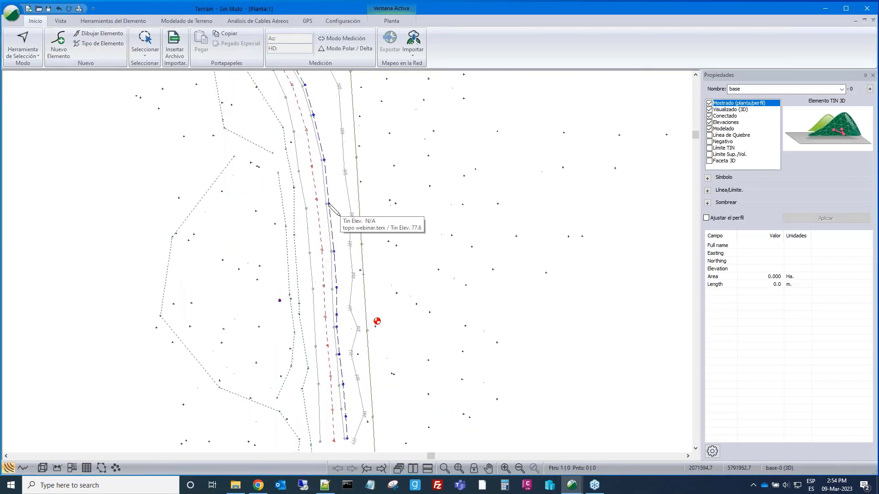
pyautogui.moveTo(328, 202)
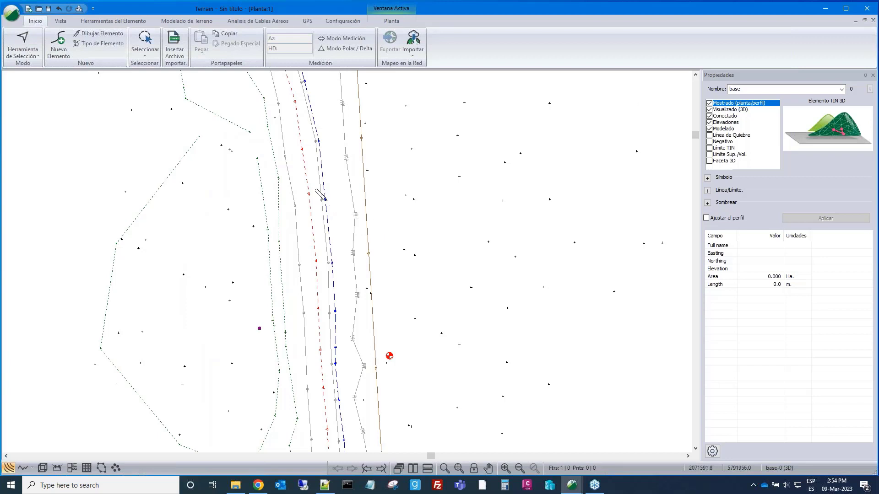
pyautogui.click(330, 200)
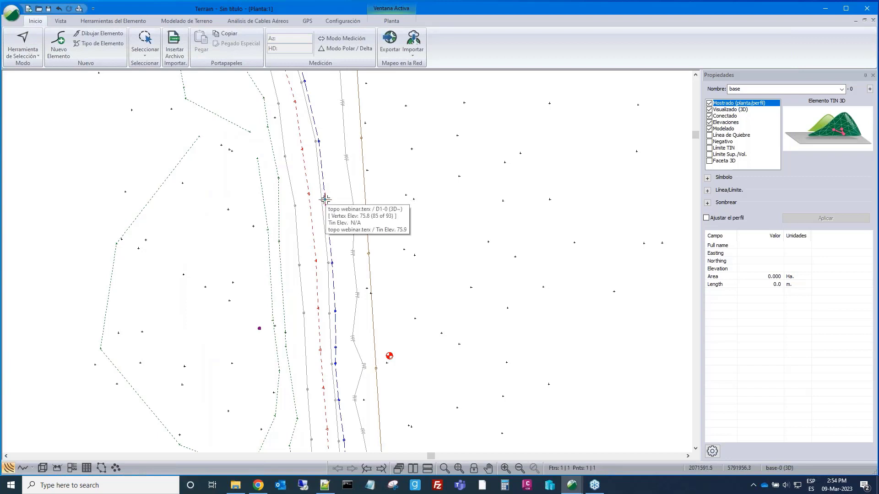
pyautogui.click(325, 200)
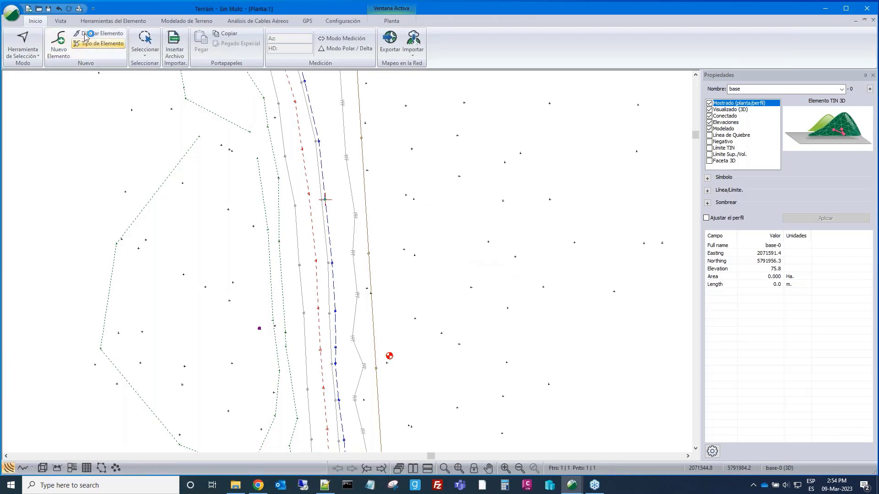
# Open the base element's coordinates and switch them to Survey format.
pyautogui.click(105, 21)
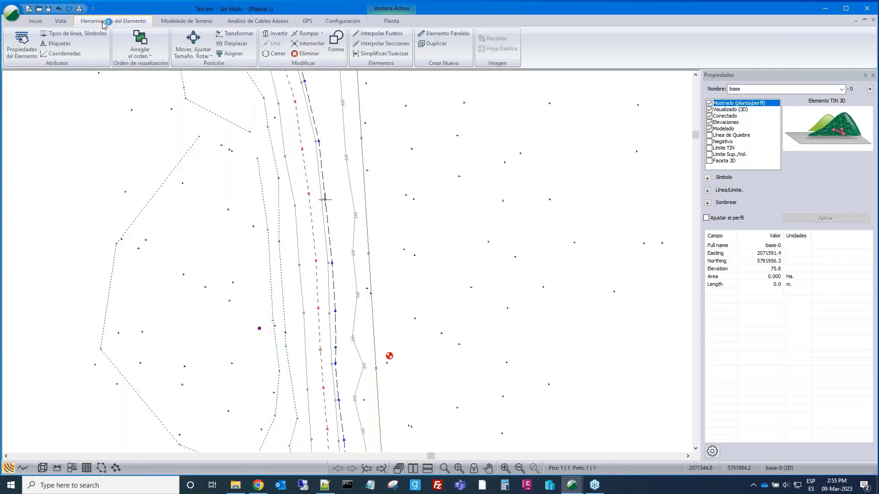
pyautogui.click(68, 55)
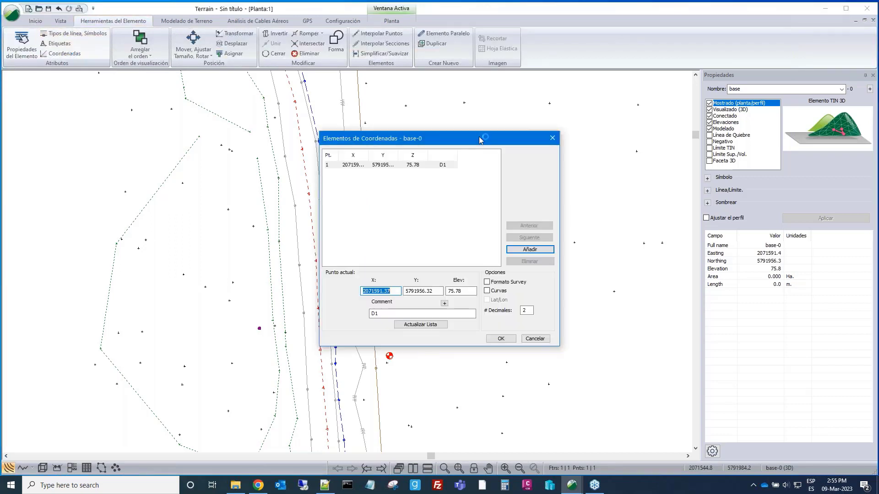
pyautogui.moveTo(503, 135); pyautogui.dragTo(568, 101)
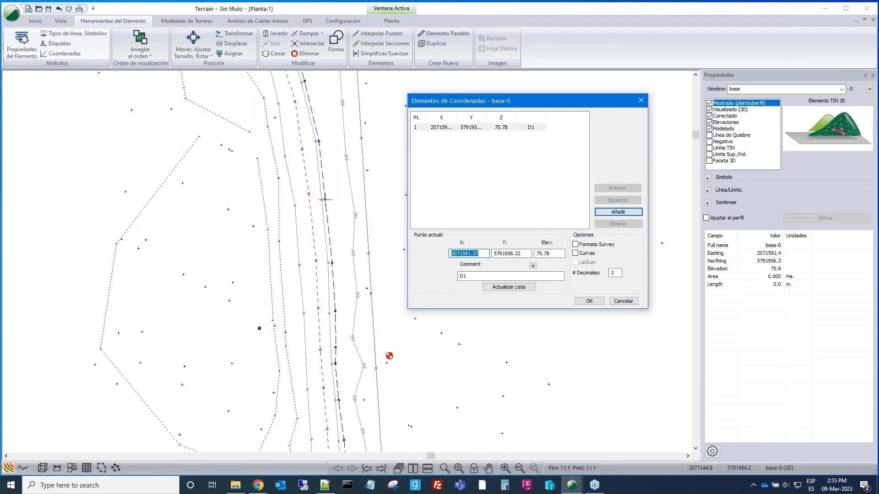
pyautogui.click(576, 245)
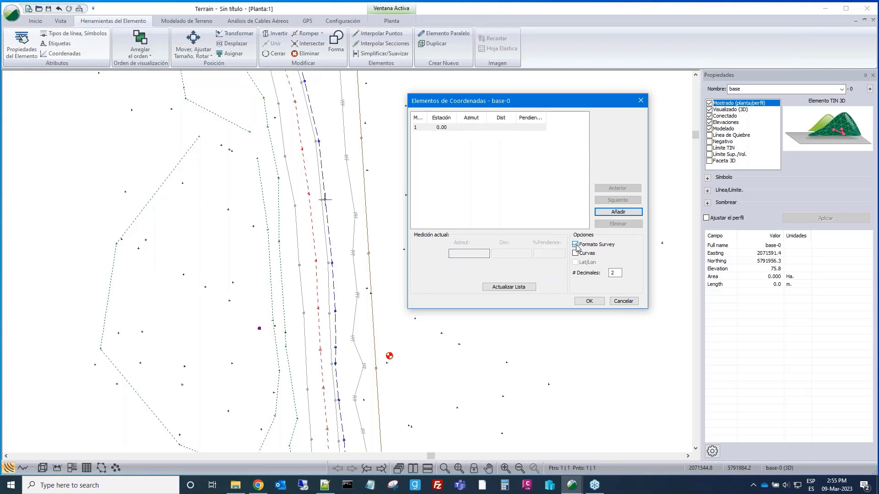
# Add a first survey leg to the base element with azimuth 90 and distance 30.
pyautogui.click(602, 212)
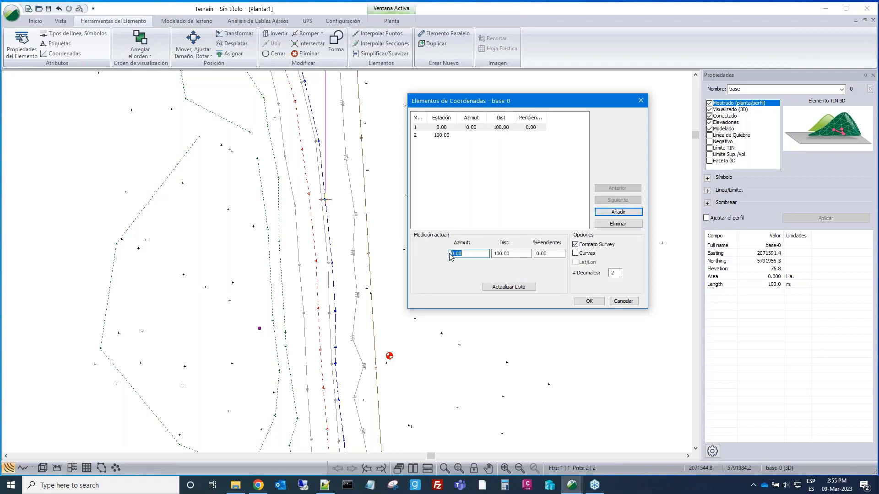
pyautogui.click(452, 255)
pyautogui.write('9')
pyautogui.click(493, 254)
pyautogui.press('Delete')
pyautogui.press('Delete')
pyautogui.press('Delete')
pyautogui.write('30')
pyautogui.click(518, 287)
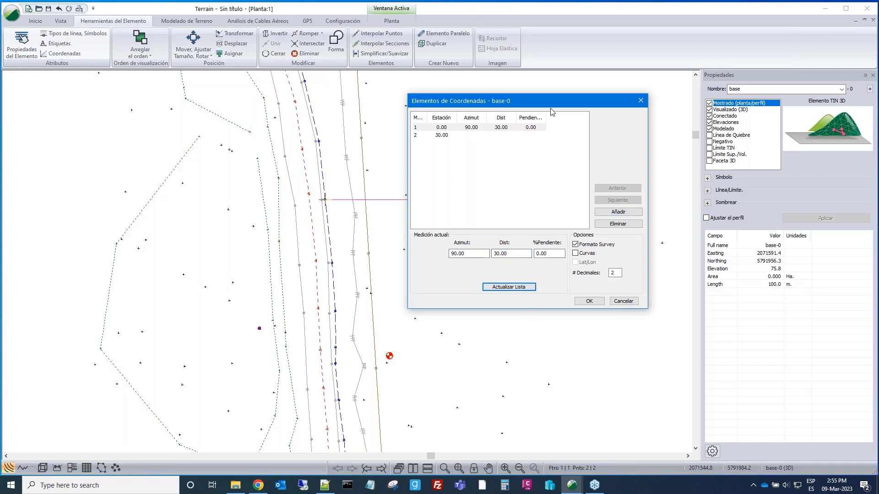
# Set the first leg to azimuth 180 and distance 25, keeping the drawn line clear of the dialog.
pyautogui.moveTo(555, 102); pyautogui.dragTo(605, 233)
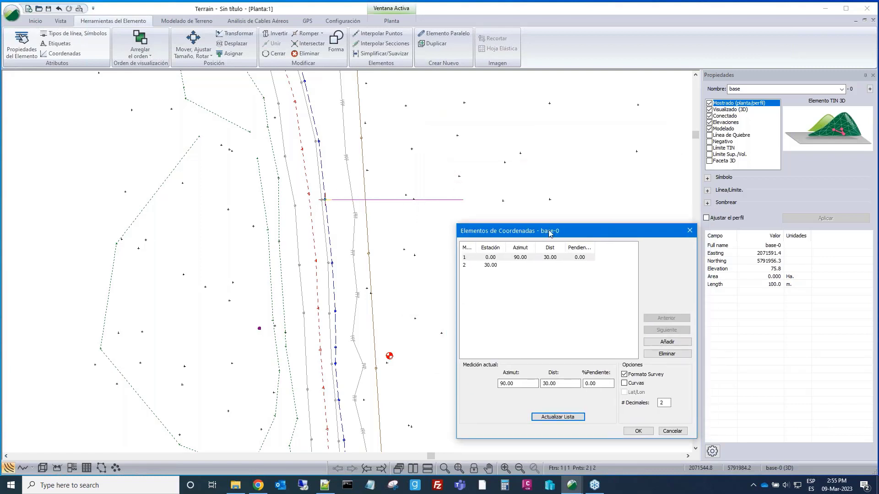
pyautogui.moveTo(587, 234); pyautogui.dragTo(618, 148)
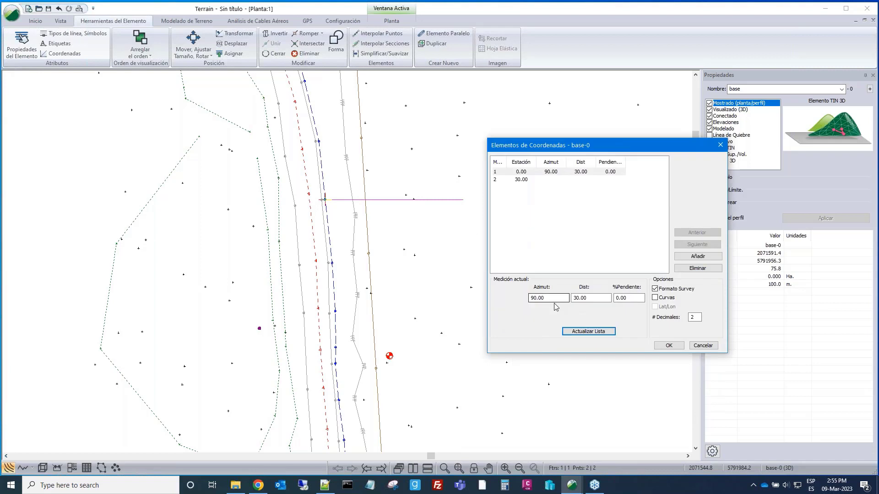
pyautogui.click(532, 298)
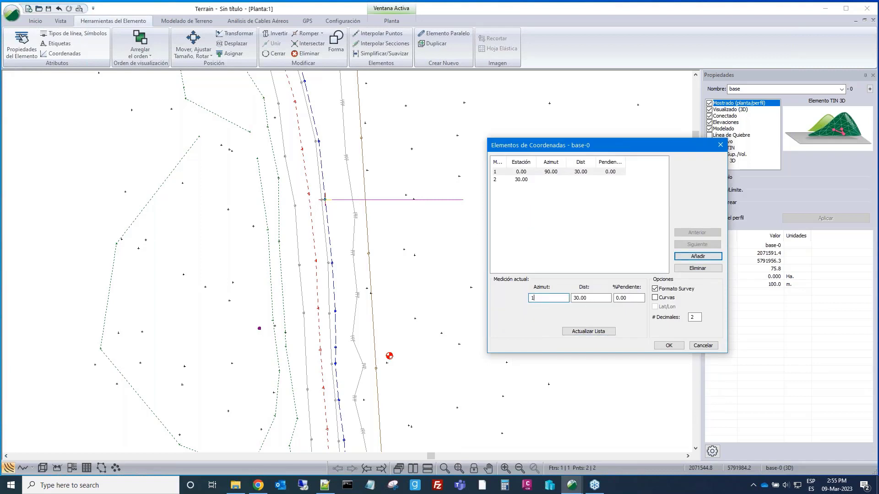
pyautogui.click(573, 299)
pyautogui.write('25')
pyautogui.click(590, 332)
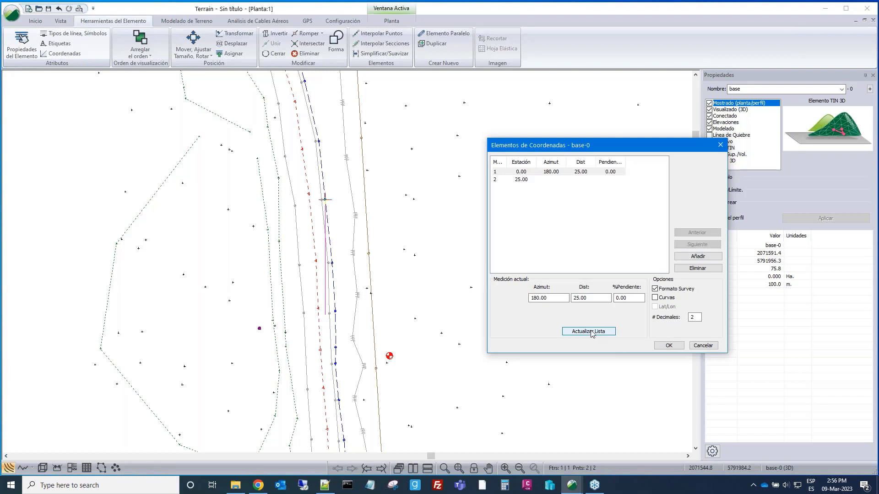
# Set the first leg back to azimuth 90 and distance 30.
pyautogui.click(520, 172)
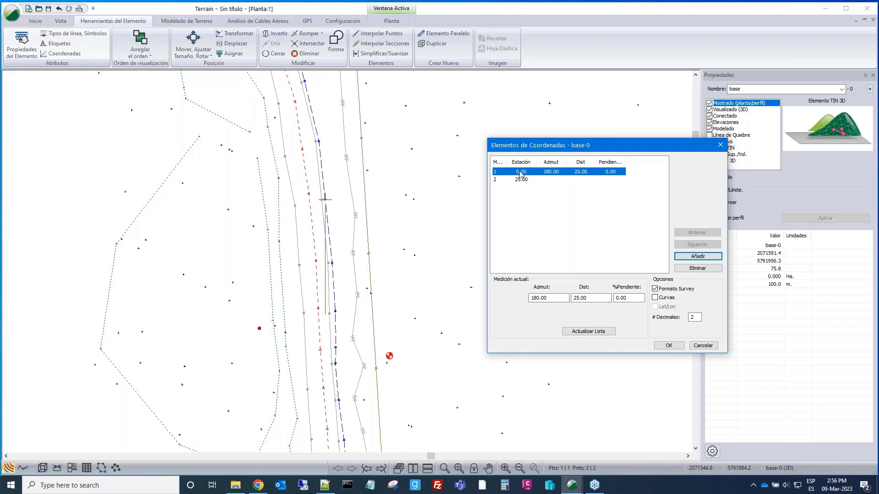
pyautogui.click(549, 297)
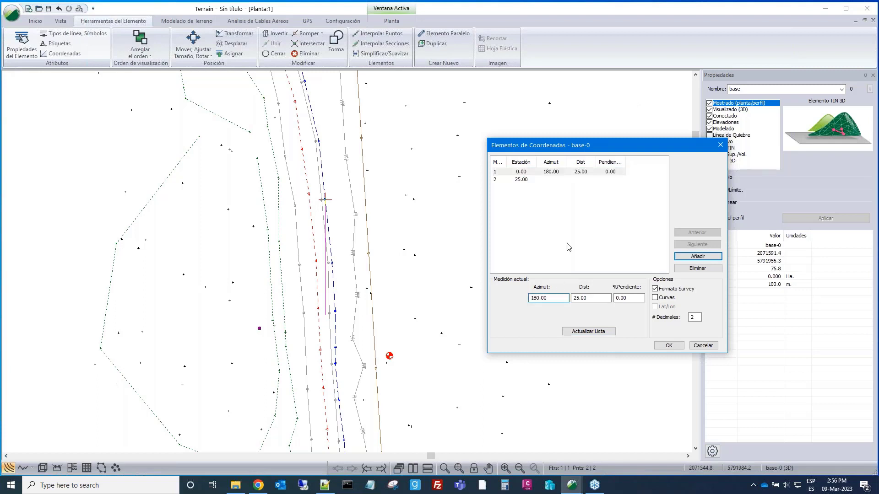
pyautogui.press('Delete')
pyautogui.press('Delete')
pyautogui.write('9')
pyautogui.press('Tab')
pyautogui.click(574, 298)
pyautogui.write('3')
pyautogui.click(590, 333)
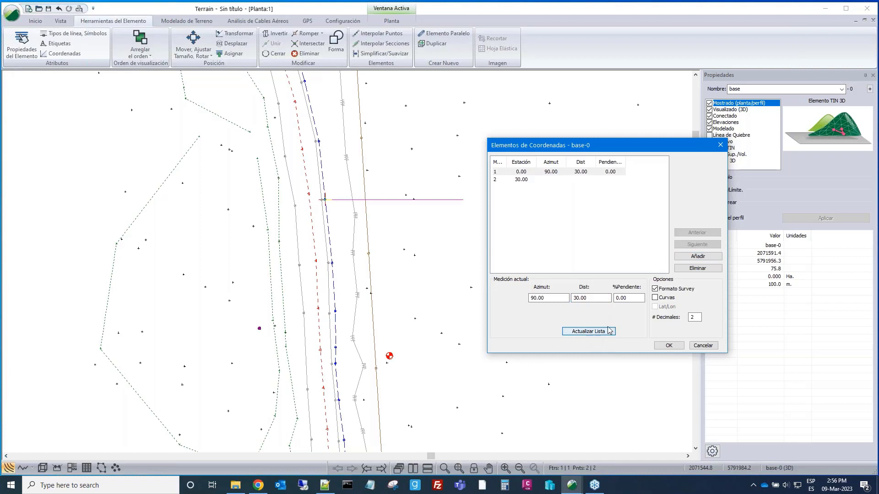
# Add a second survey leg with azimuth 180 and distance 25, and accept the base element's coordinates.
pyautogui.click(699, 261)
pyautogui.click(533, 298)
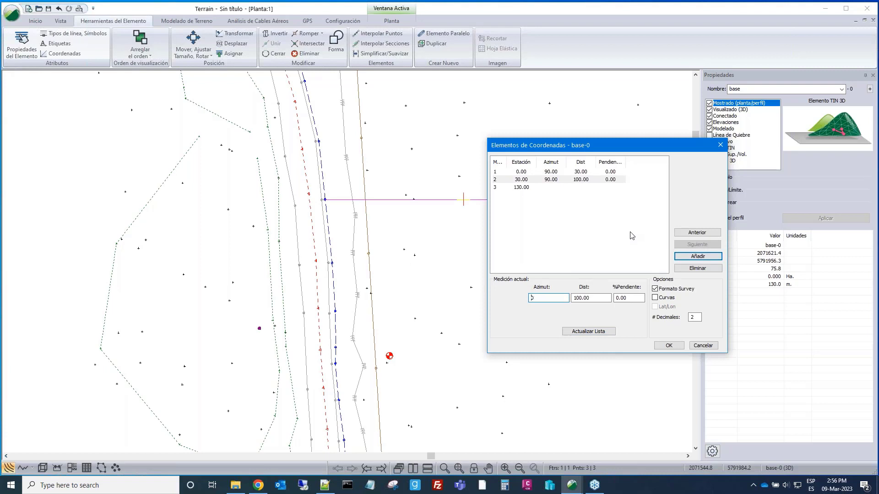
pyautogui.write('1')
pyautogui.click(574, 298)
pyautogui.write('25')
pyautogui.press('Delete')
pyautogui.press('Delete')
pyautogui.click(589, 331)
pyautogui.moveTo(629, 149); pyautogui.dragTo(687, 142)
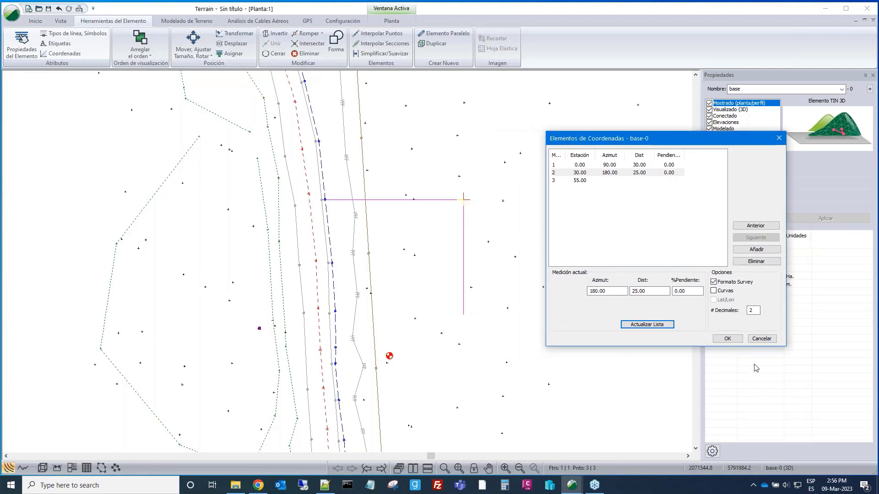
pyautogui.click(738, 341)
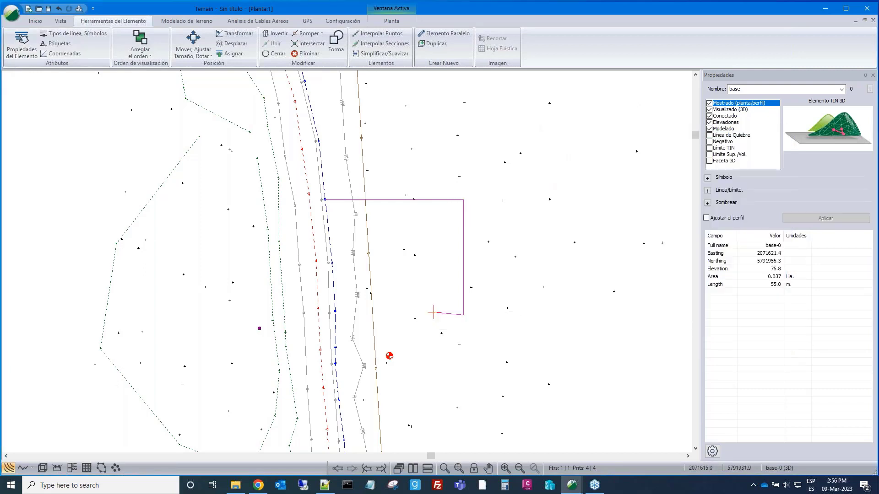
# Complete the base outline by snapping to the D1 line's vertices beside the road, back up to the starting point.
pyautogui.click(412, 314)
pyautogui.moveTo(340, 315); pyautogui.dragTo(371, 313, button='middle')
pyautogui.scroll(2, 372, 313)
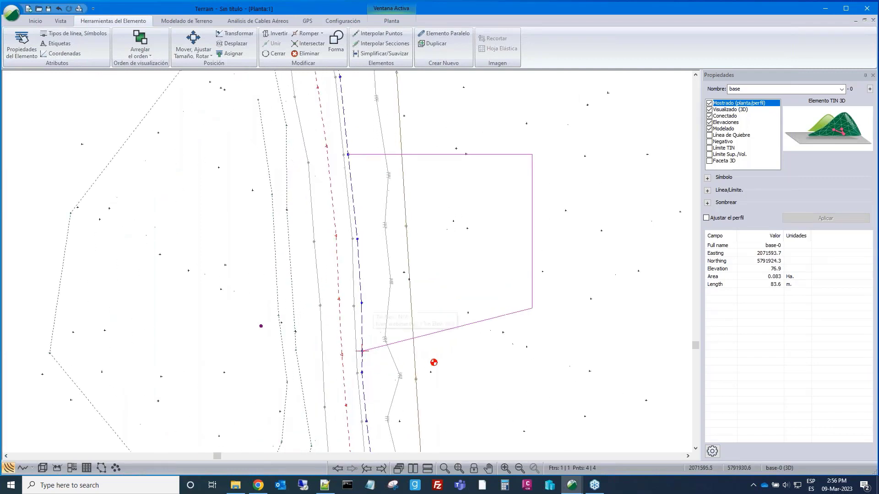
pyautogui.click(366, 306)
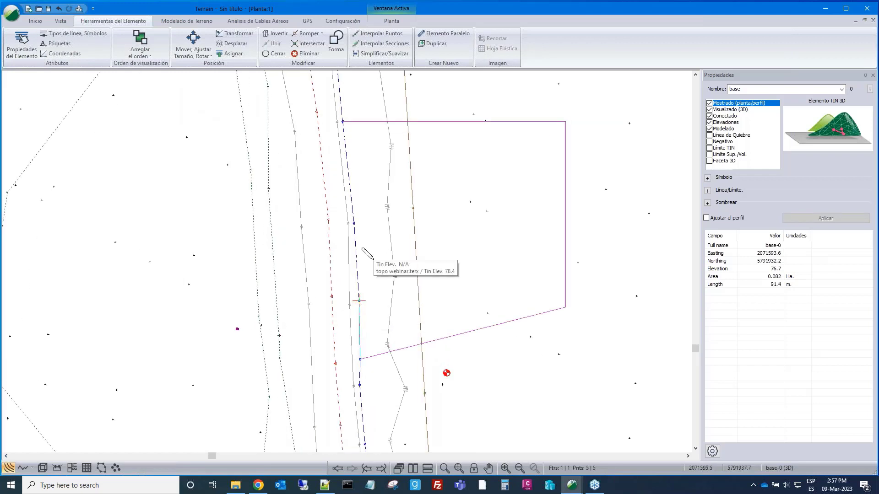
pyautogui.click(355, 224)
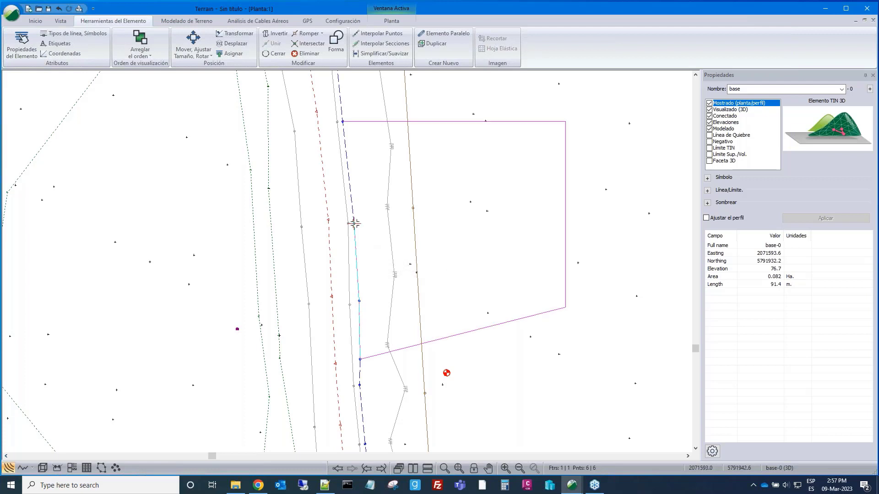
pyautogui.click(349, 137)
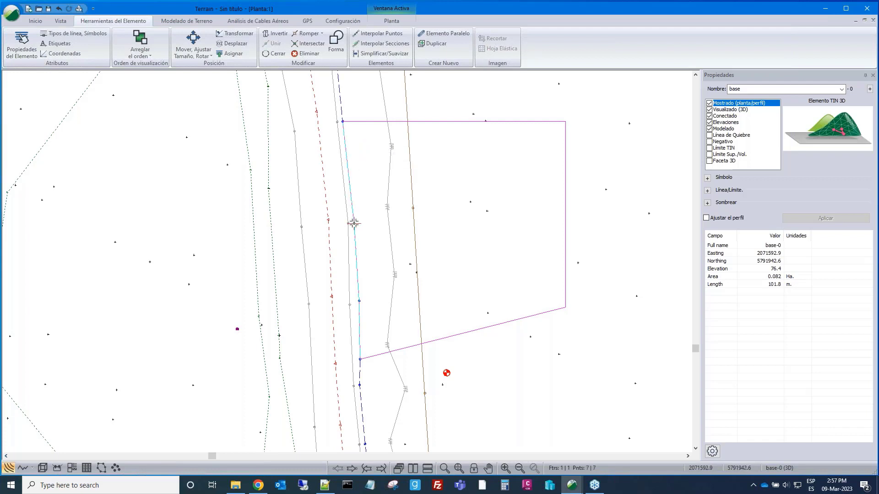
# Give the base outline the line type 5 - grueso (medio) and the colour azul.
pyautogui.rightClick(621, 216)
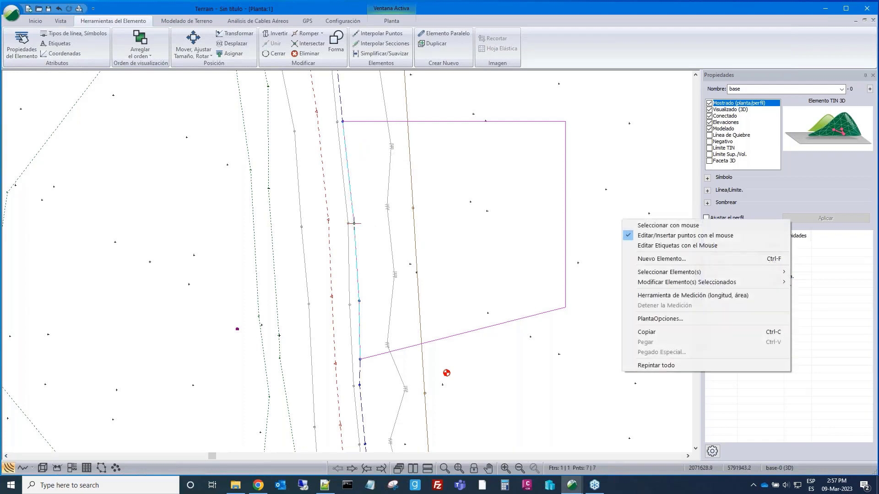
pyautogui.press('Escape')
pyautogui.click(564, 197)
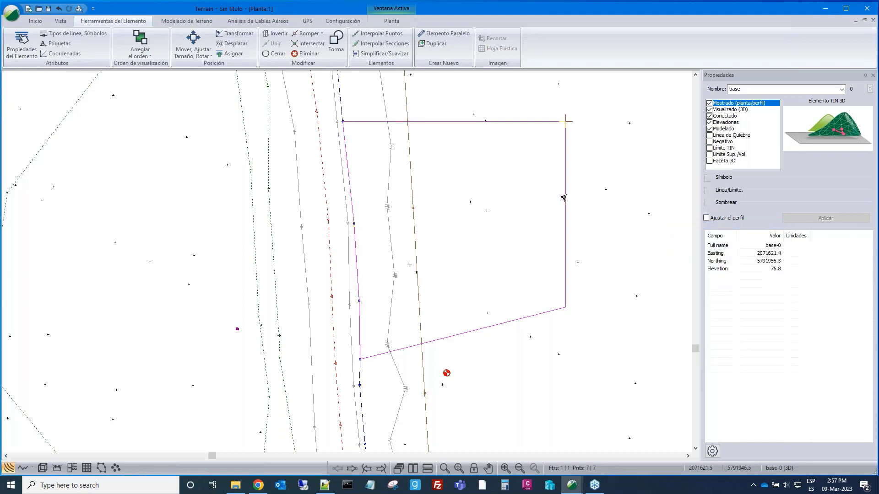
pyautogui.click(707, 190)
pyautogui.click(852, 199)
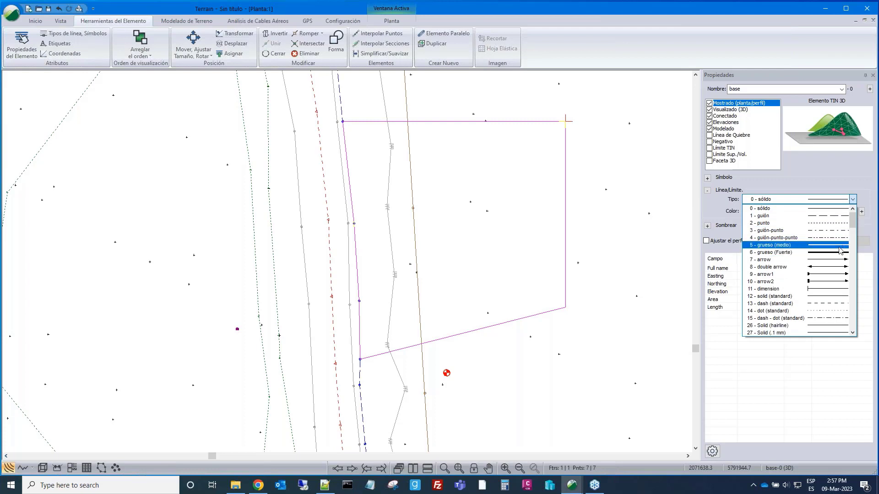
pyautogui.click(843, 246)
pyautogui.click(852, 212)
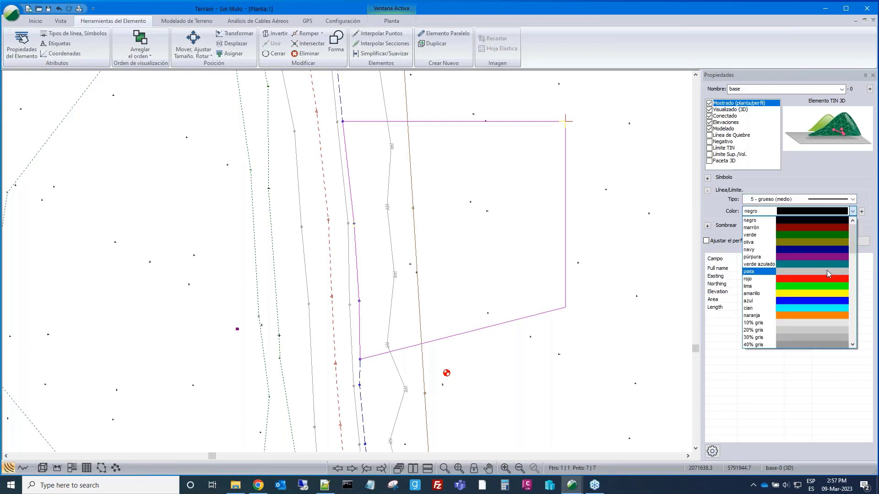
pyautogui.click(831, 301)
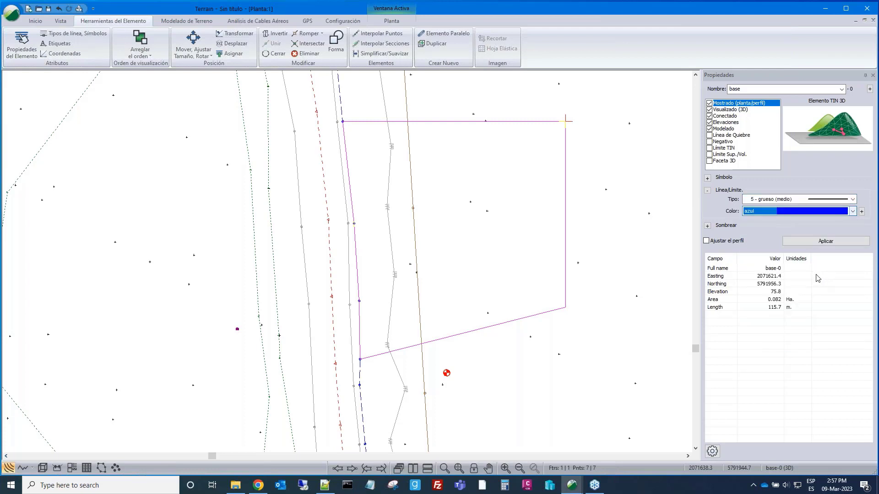
pyautogui.click(802, 243)
pyautogui.click(626, 216)
pyautogui.click(473, 121)
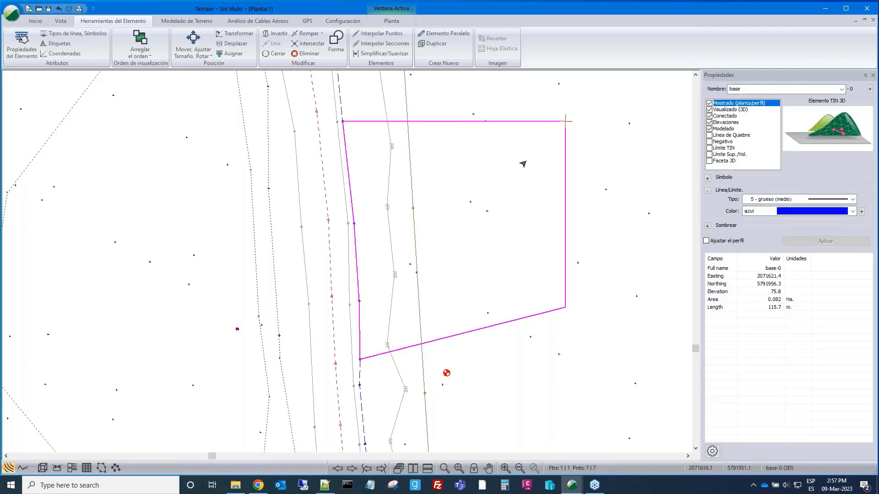
# Start a standard grading (Nivelar) of the base outline with topo webinar.terx as the target surface.
pyautogui.scroll(-2, 523, 164)
pyautogui.scroll(-1, 520, 178)
pyautogui.moveTo(517, 180); pyautogui.dragTo(401, 213, button='middle')
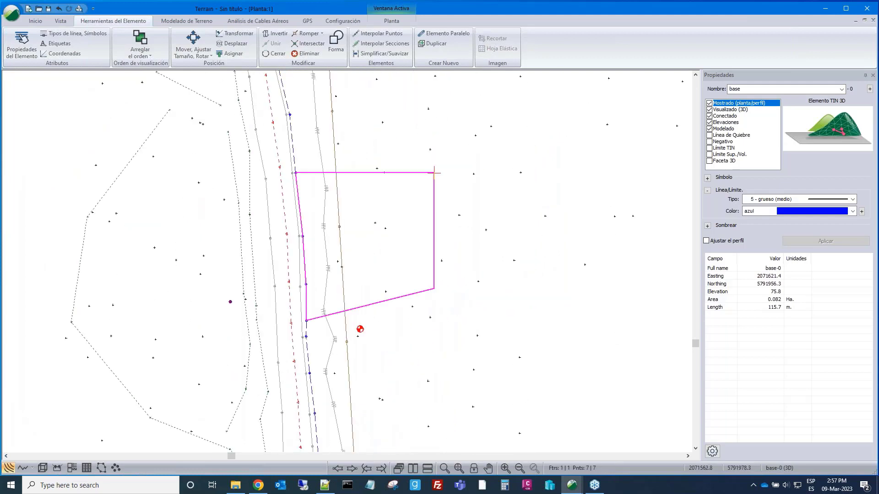
pyautogui.click(186, 21)
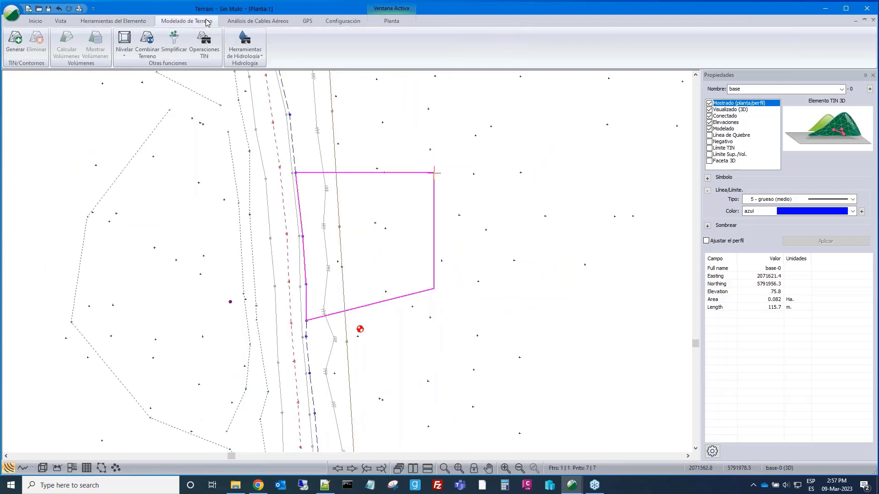
pyautogui.click(125, 40)
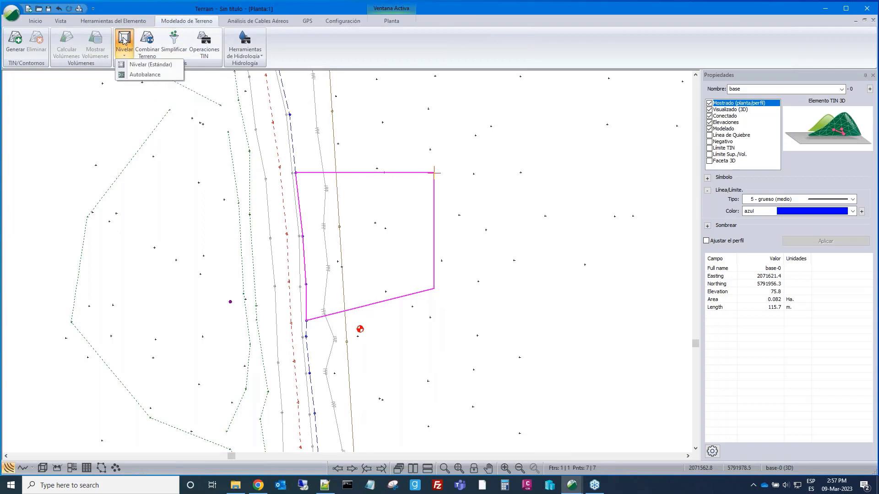
pyautogui.click(137, 65)
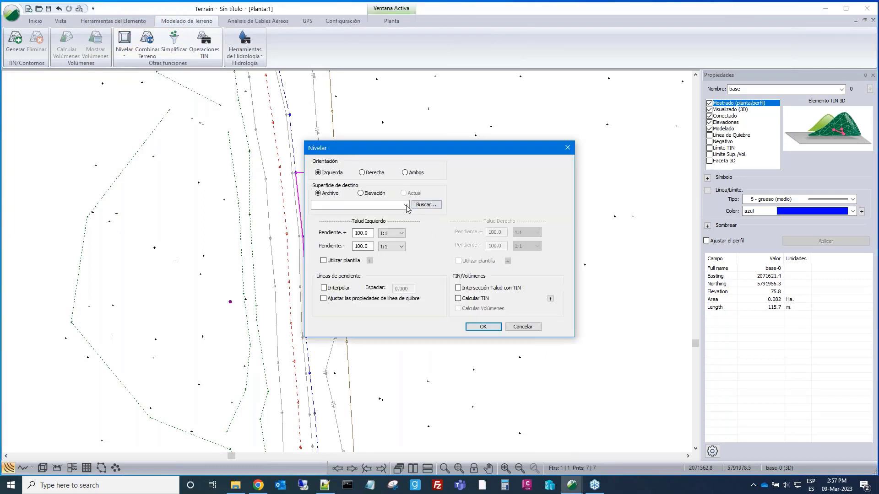
pyautogui.click(405, 205)
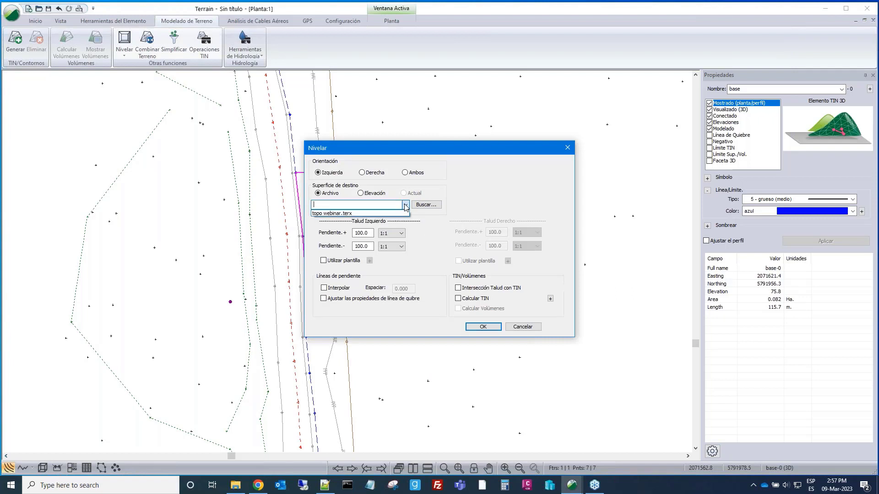
pyautogui.click(359, 214)
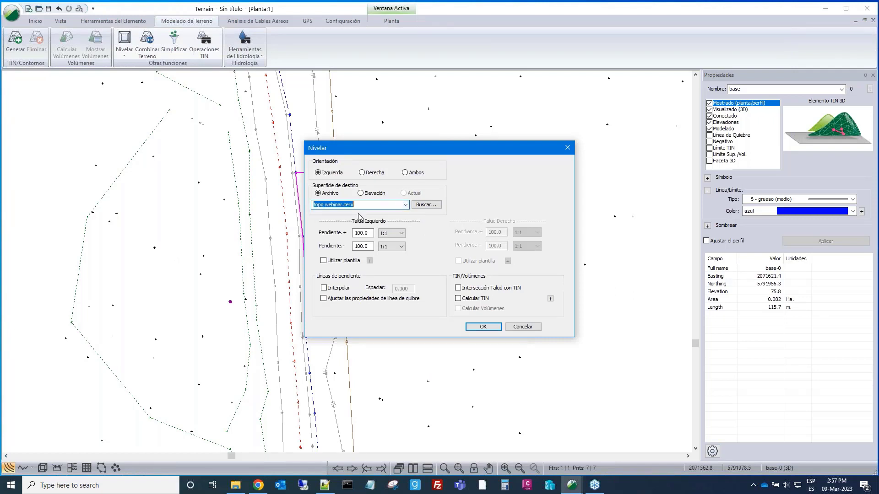
pyautogui.moveTo(460, 151); pyautogui.dragTo(571, 145)
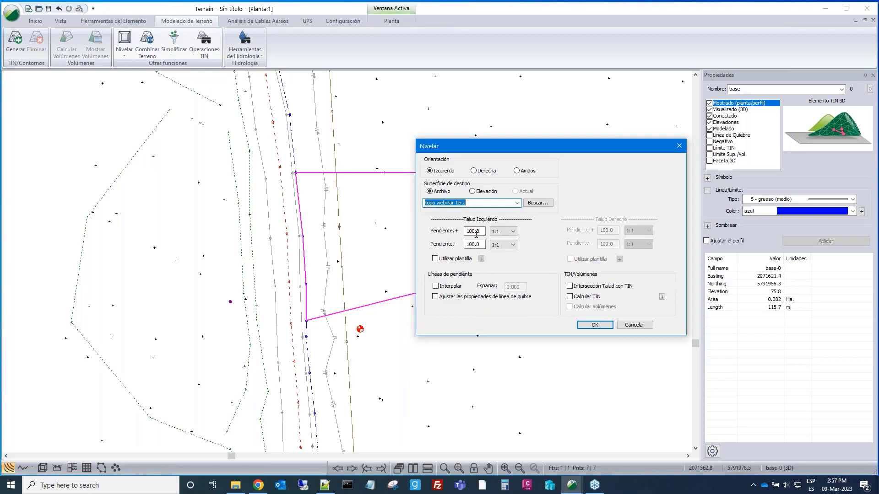
# Enable interpolation of the slope lines with a spacing of 1.000.
pyautogui.click(435, 287)
pyautogui.click(506, 287)
pyautogui.press('Delete')
pyautogui.write('1')
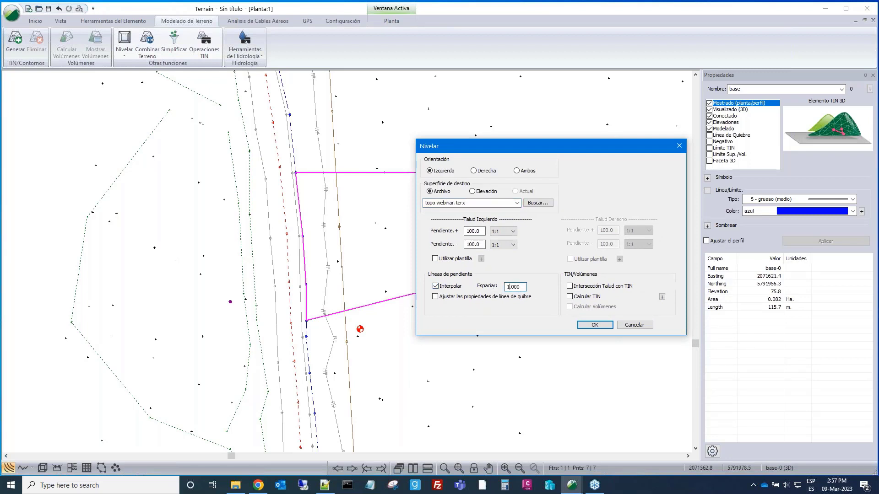
# Enable slope intersection with the TIN, TIN calculation and volume calculation, with major and minor contours turned off.
pyautogui.click(569, 297)
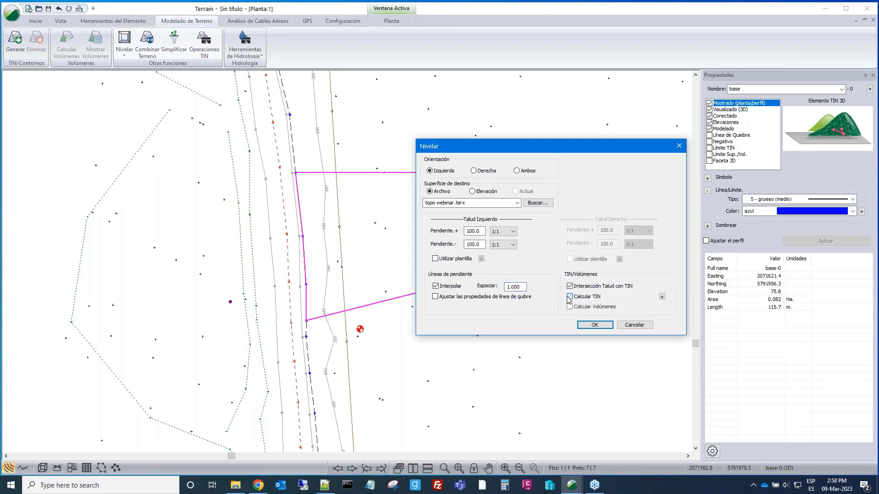
pyautogui.click(662, 297)
pyautogui.click(468, 225)
pyautogui.click(514, 225)
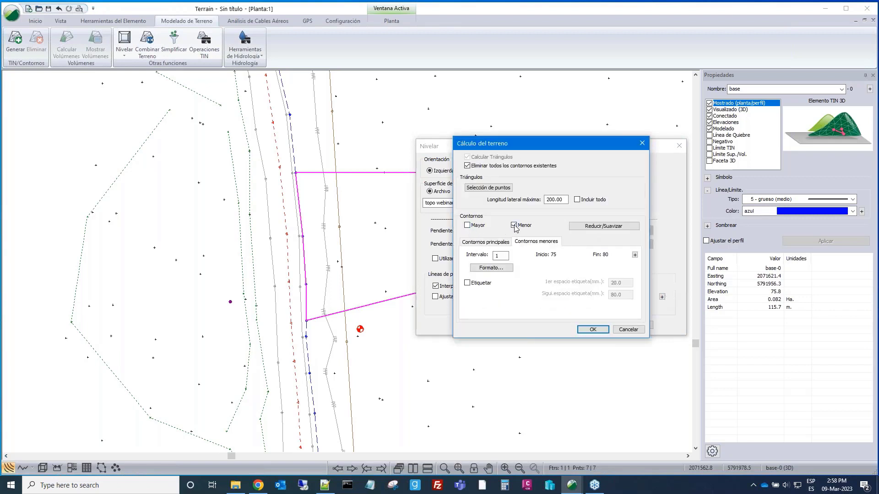
pyautogui.click(591, 330)
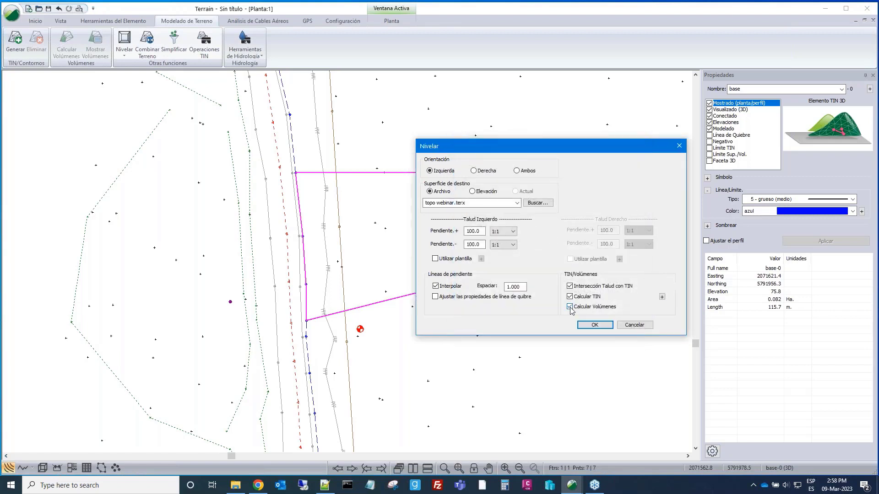
# Run the grading on the base outline with the chosen settings.
pyautogui.moveTo(563, 145); pyautogui.dragTo(613, 123)
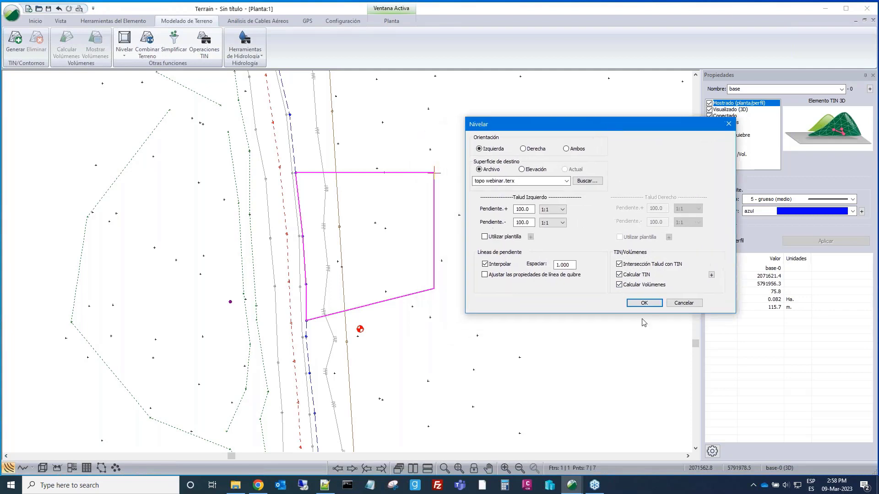
pyautogui.click(644, 303)
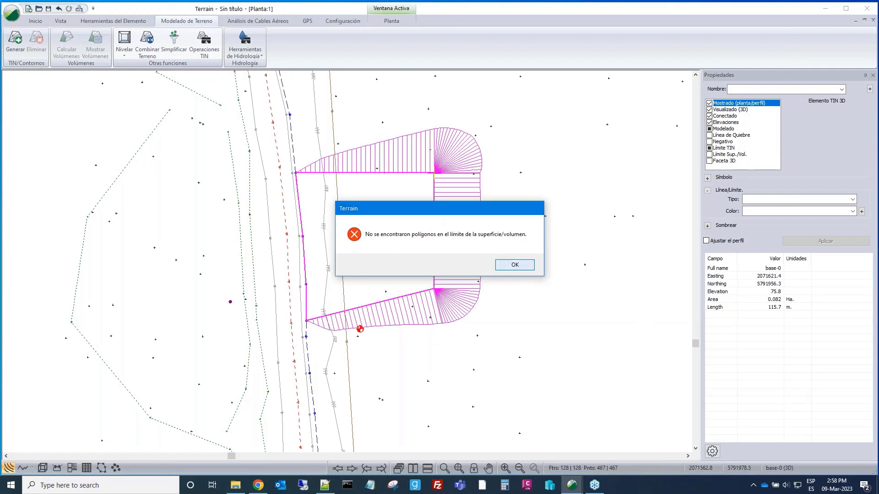
pyautogui.click(515, 264)
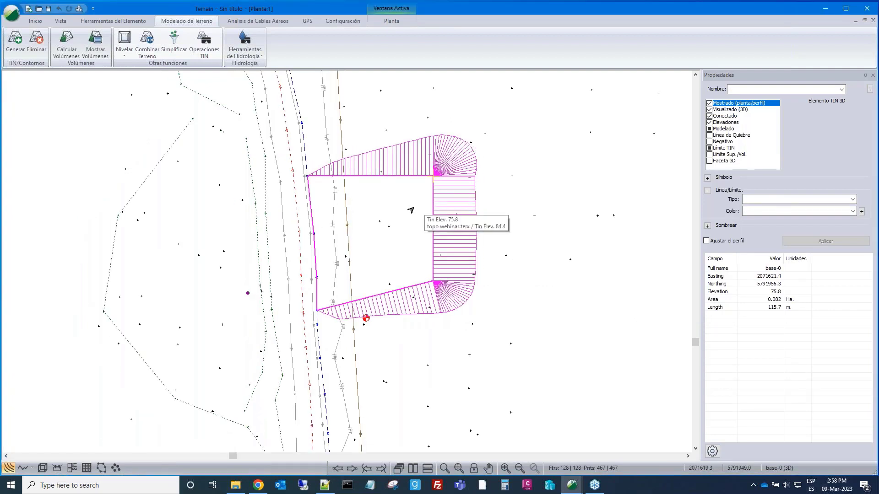
# Generate the terrain triangles without contours and show the graded base in an oblique 3D view with nothing selected.
pyautogui.click(16, 44)
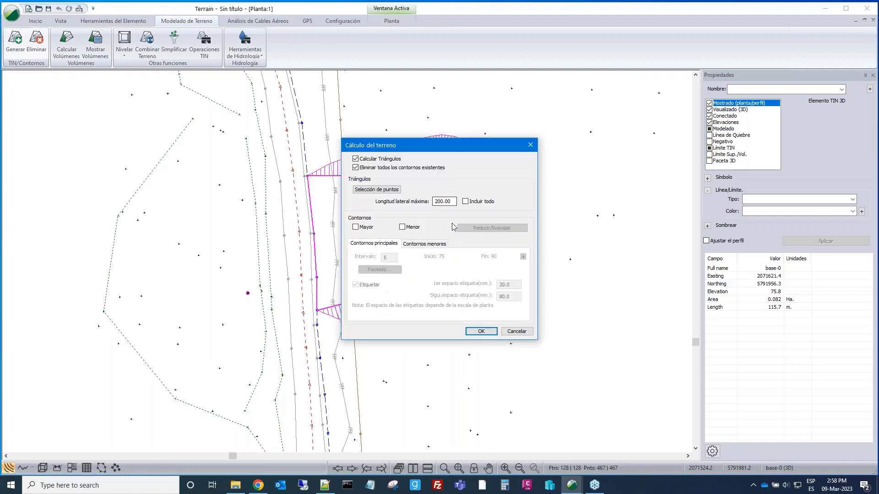
pyautogui.click(481, 331)
pyautogui.click(43, 467)
pyautogui.moveTo(302, 311)
pyautogui.mouseDown()
pyautogui.moveTo(386, 214)
pyautogui.moveTo(186, 320)
pyautogui.moveTo(191, 310)
pyautogui.moveTo(201, 320)
pyautogui.moveTo(394, 311)
pyautogui.moveTo(468, 234)
pyautogui.mouseUp()
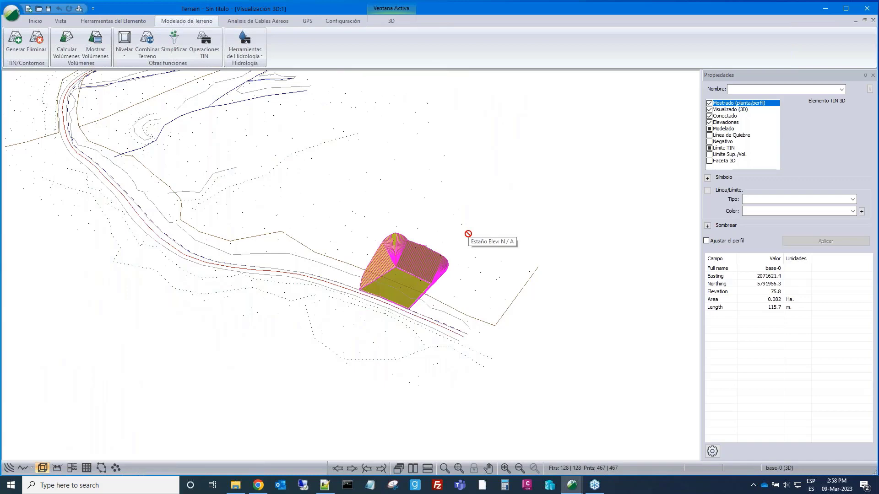
pyautogui.press('Escape')
pyautogui.scroll(5, 416, 279)
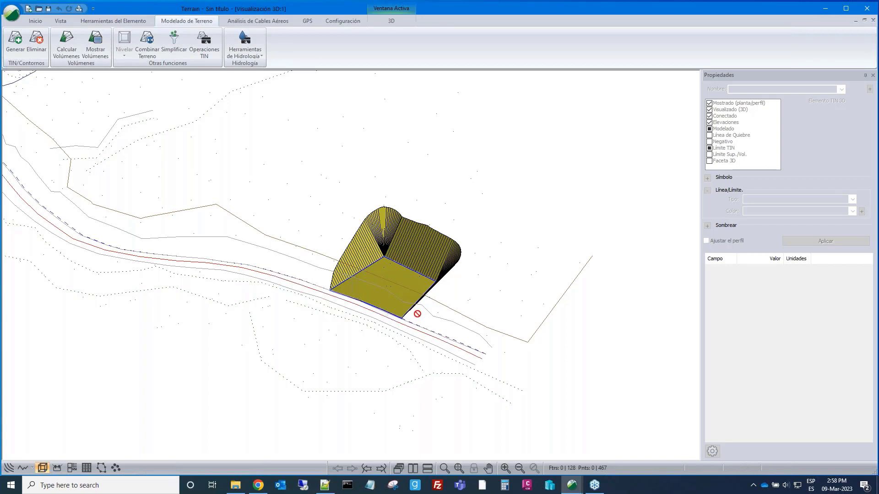
# Show topo webinar.terx in 3D with shaded 50% grey triangles, made semi-transparent by a lower alpha channel value.
pyautogui.rightClick(486, 225)
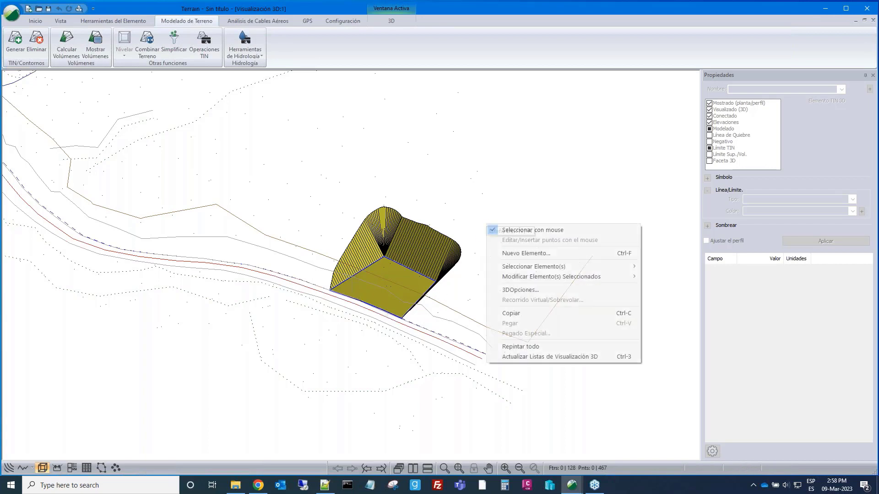
pyautogui.click(510, 291)
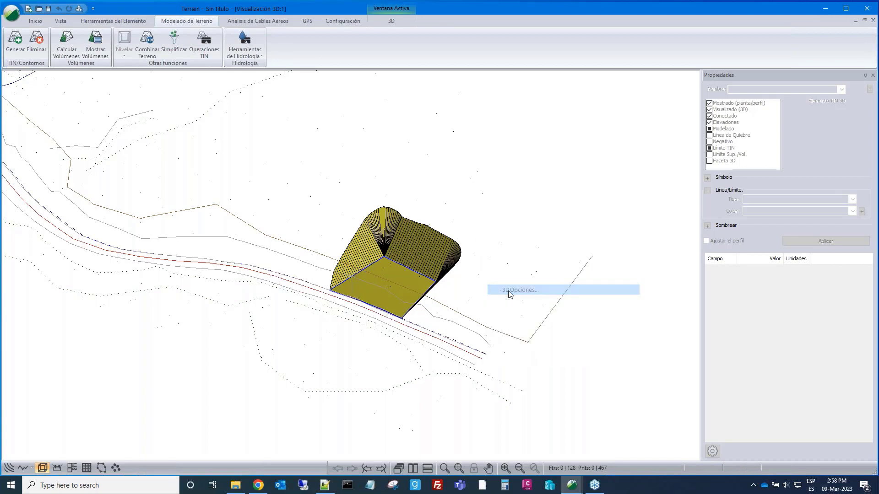
pyautogui.click(332, 177)
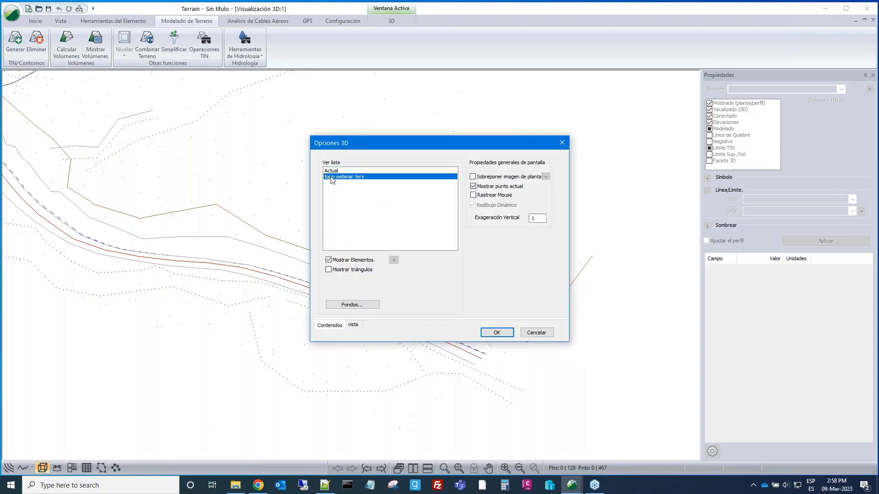
pyautogui.click(329, 270)
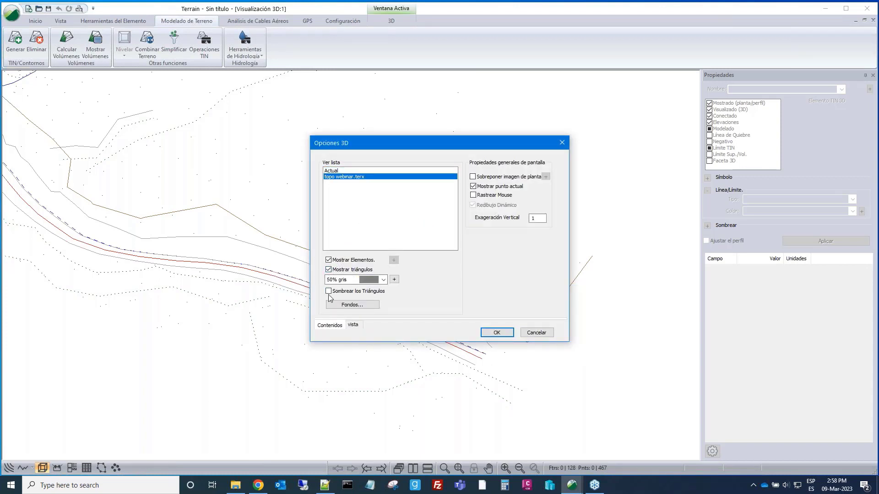
pyautogui.click(394, 280)
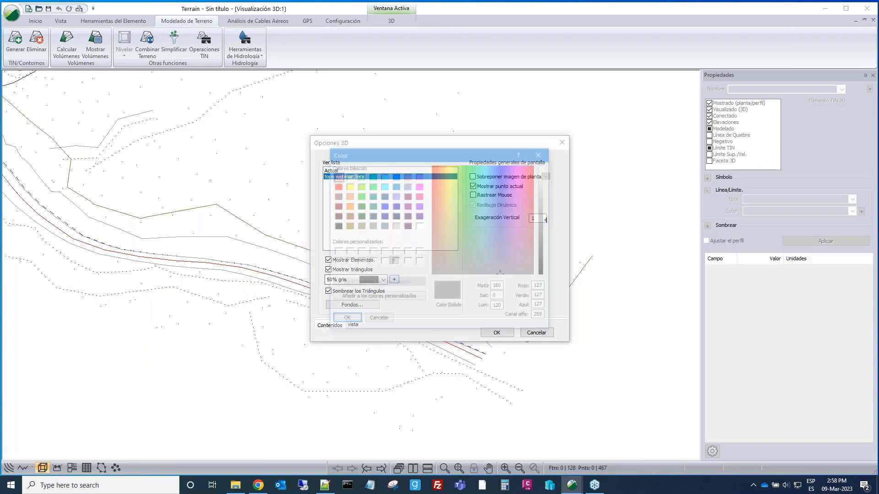
pyautogui.click(539, 317)
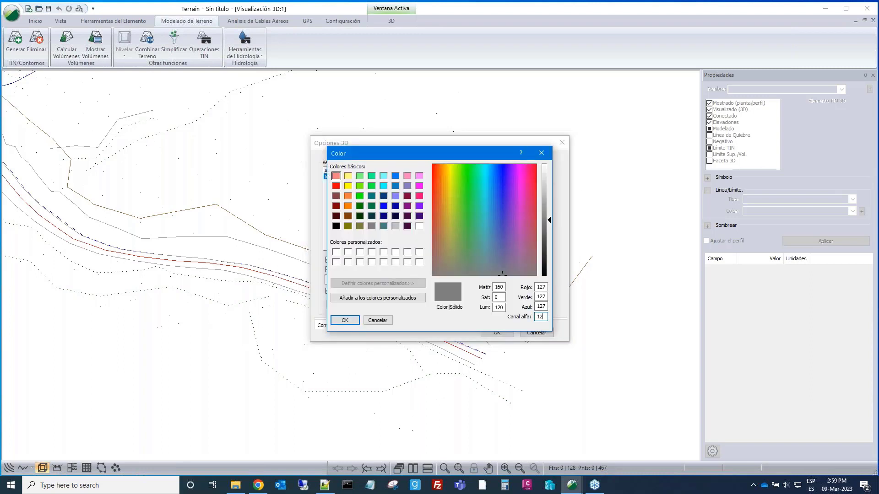
pyautogui.click(344, 320)
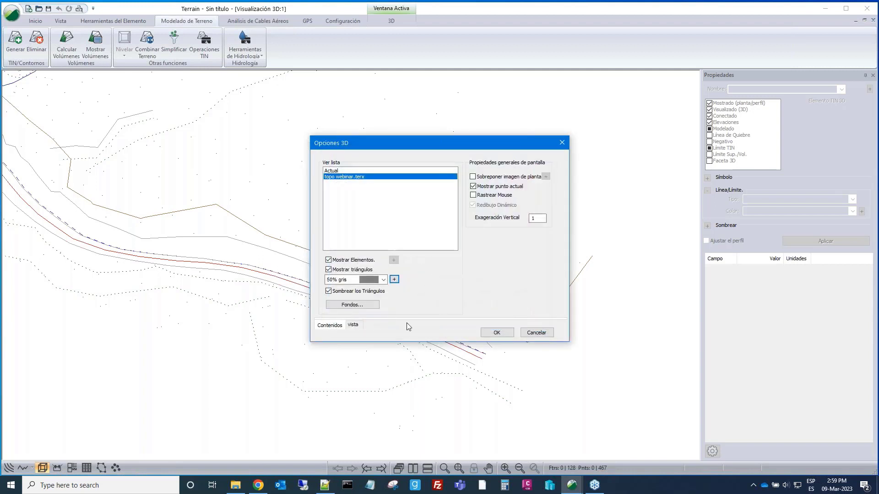
pyautogui.click(497, 332)
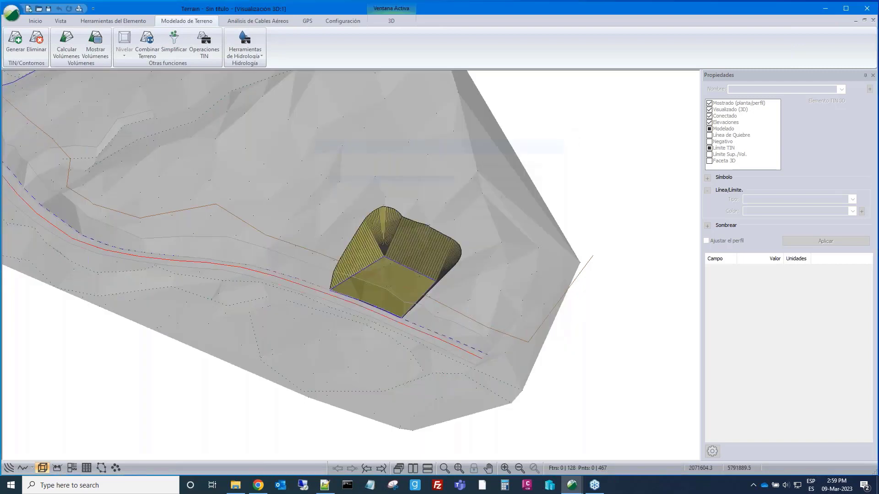
# Add Stockpile.terx as a background file for the 3D view.
pyautogui.moveTo(467, 297); pyautogui.dragTo(377, 336)
pyautogui.rightClick(379, 333)
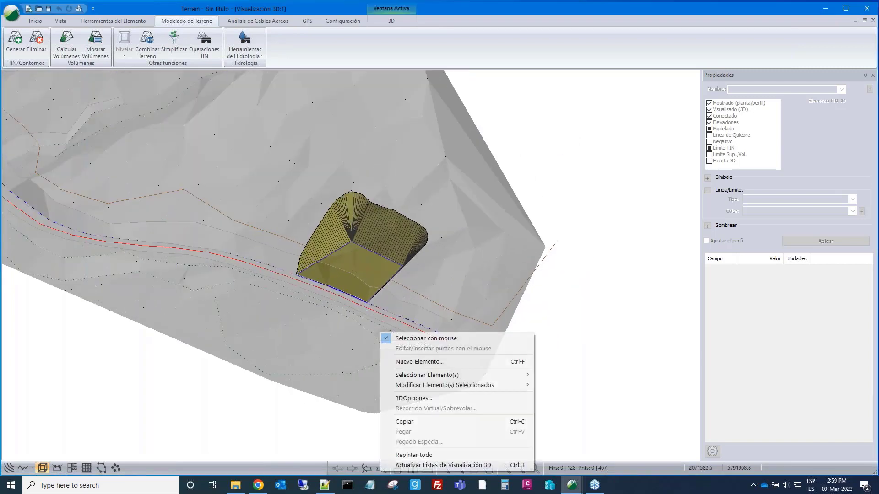
pyautogui.click(397, 399)
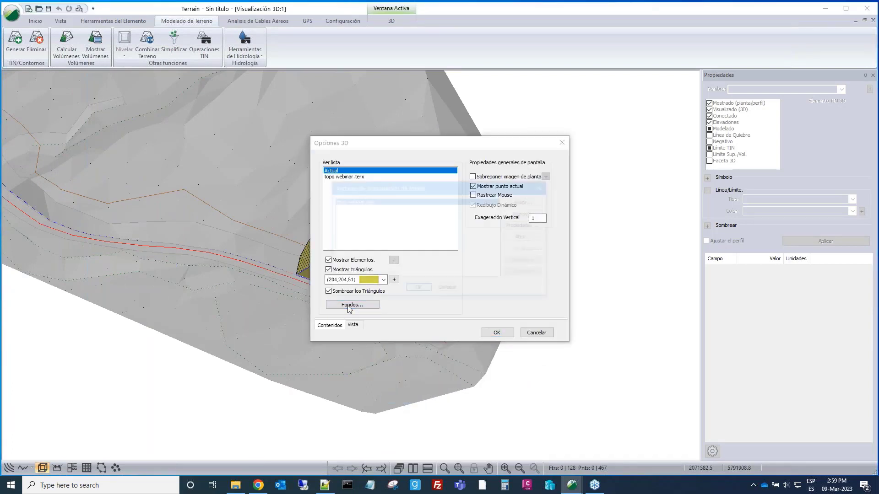
pyautogui.click(352, 304)
pyautogui.click(537, 207)
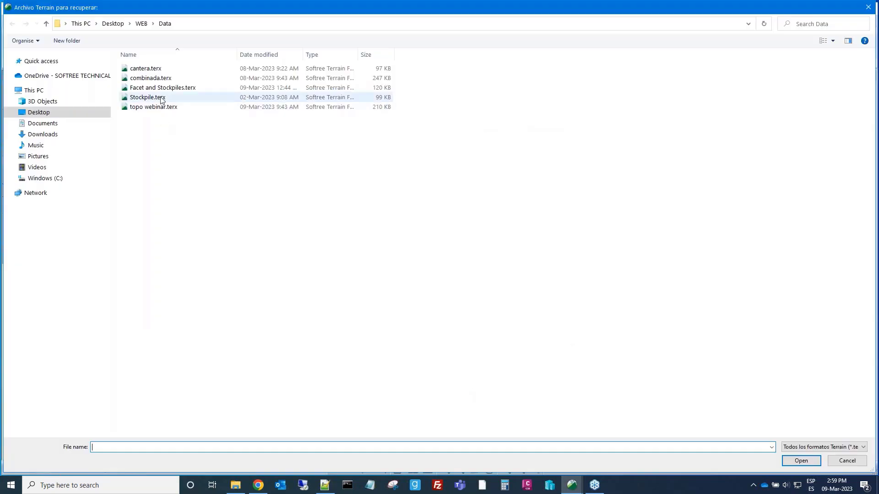
pyautogui.click(148, 97)
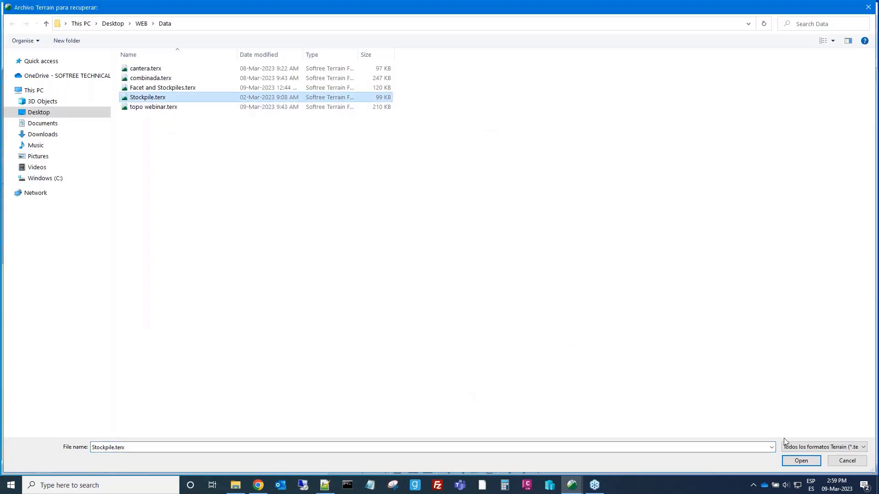
pyautogui.click(800, 460)
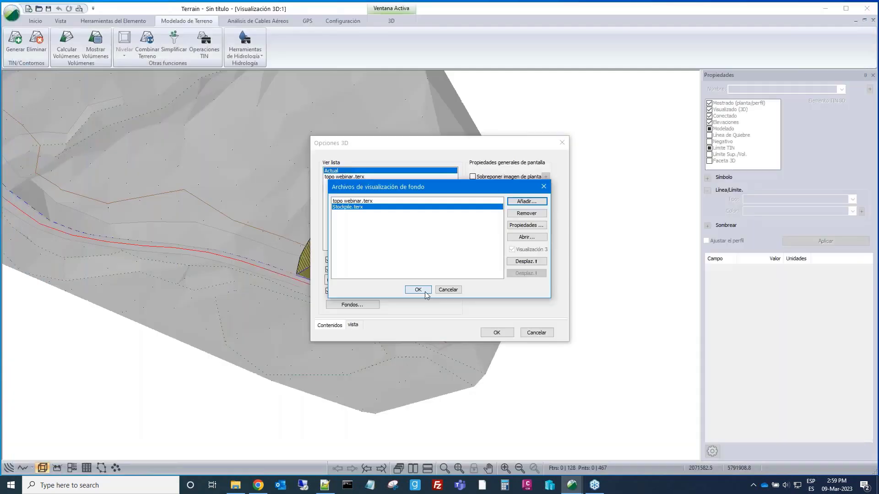
pyautogui.click(418, 291)
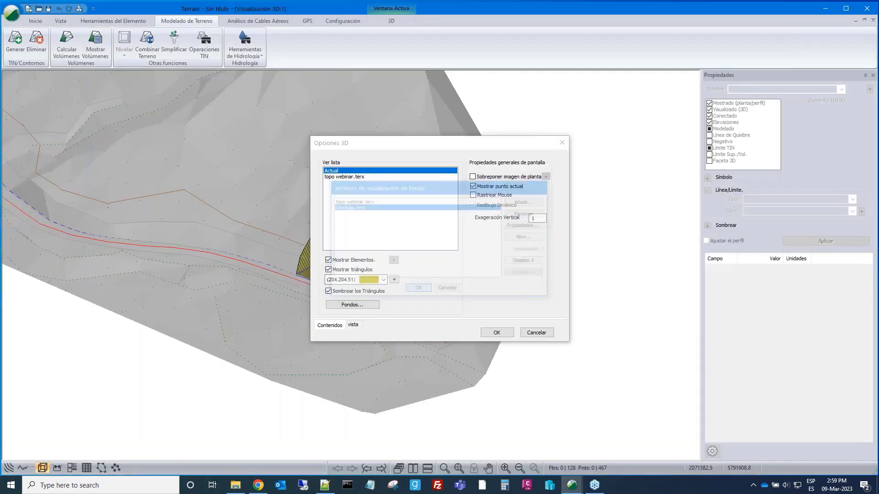
pyautogui.click(496, 333)
# Show Stockpile.terx in the 3D view with shaded triangles in colour (0,128,255).
pyautogui.scroll(3, 298, 306)
pyautogui.rightClick(369, 322)
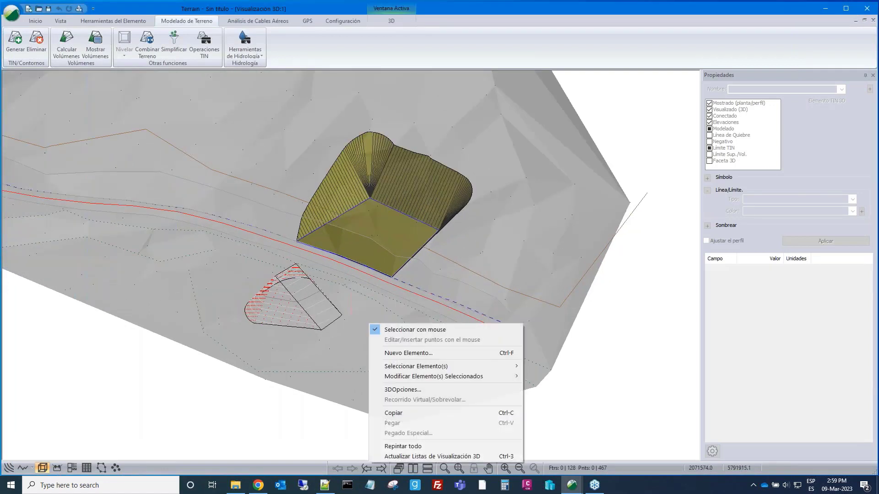
pyautogui.click(408, 390)
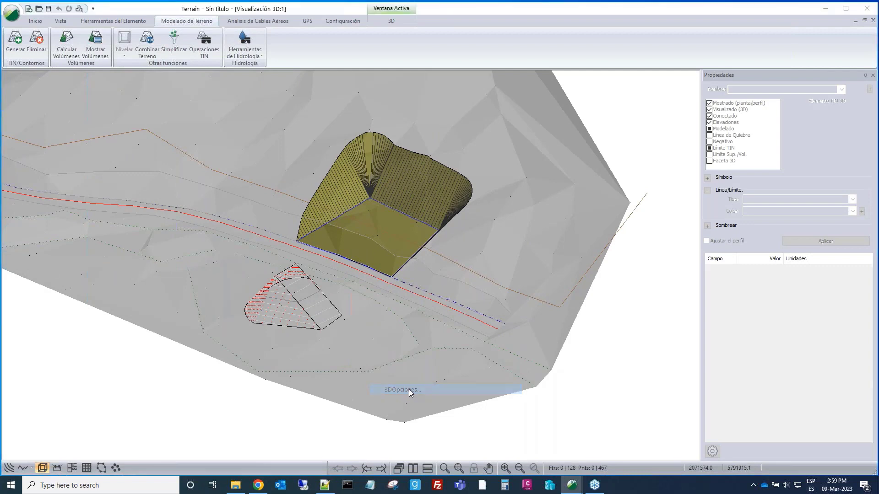
pyautogui.click(343, 183)
pyautogui.click(328, 270)
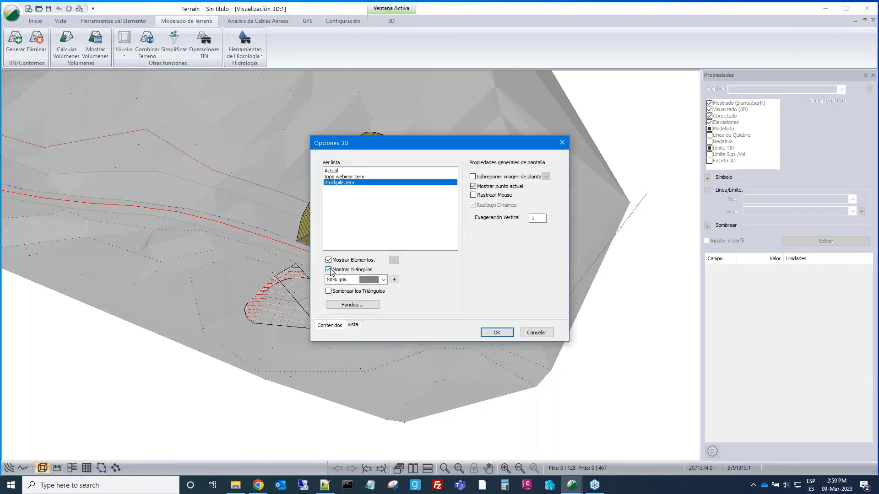
pyautogui.click(328, 292)
pyautogui.click(383, 280)
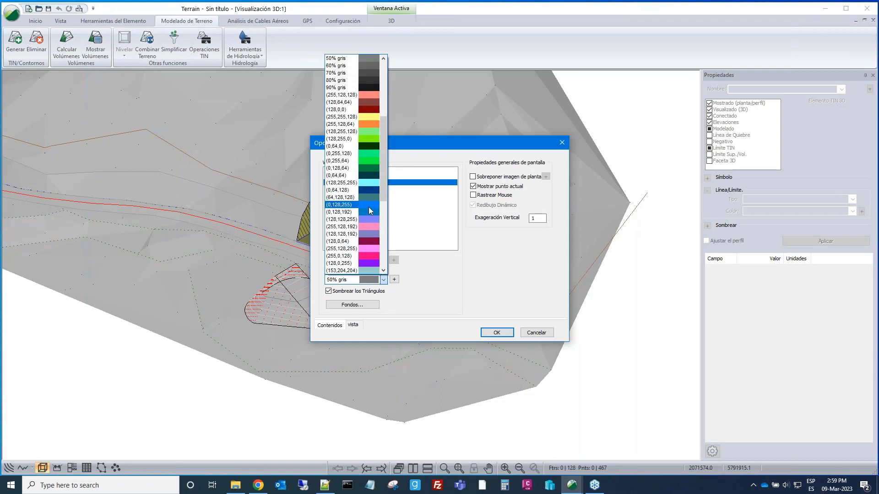
pyautogui.click(369, 205)
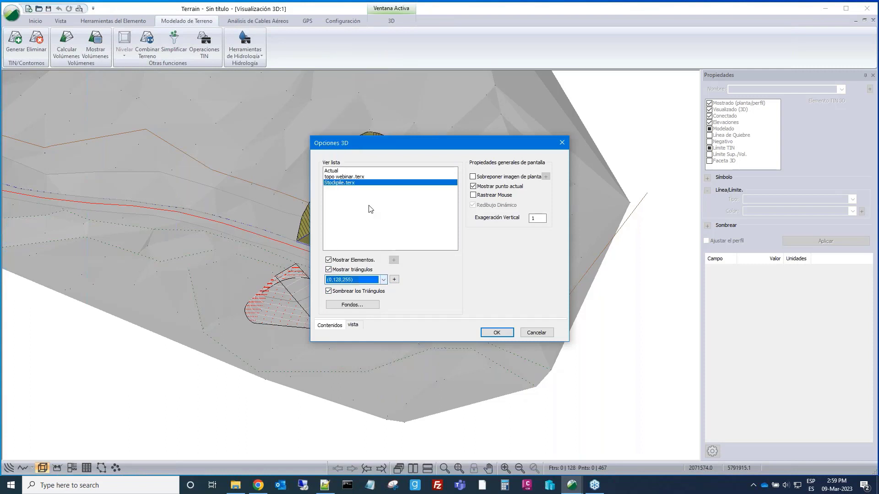
pyautogui.click(498, 334)
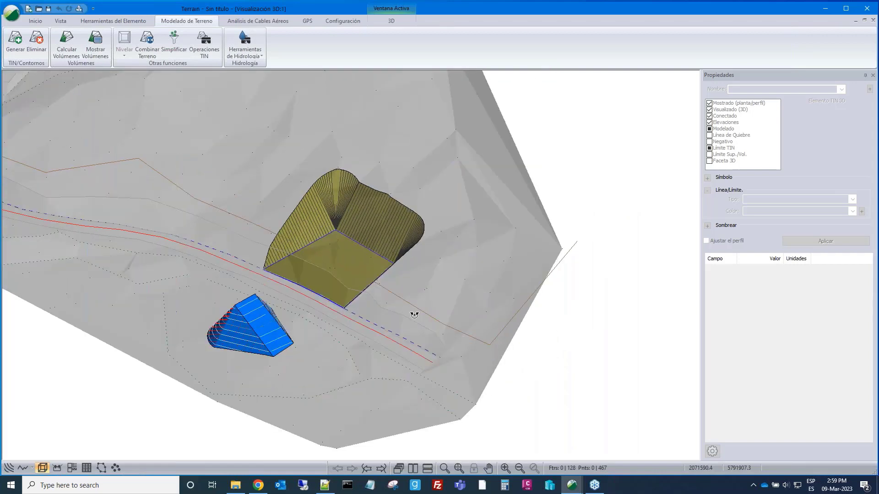
# Examine the stockpile and the graded base on the terrain in 3D from different angles and distances.
pyautogui.moveTo(415, 315); pyautogui.dragTo(308, 232, button='middle')
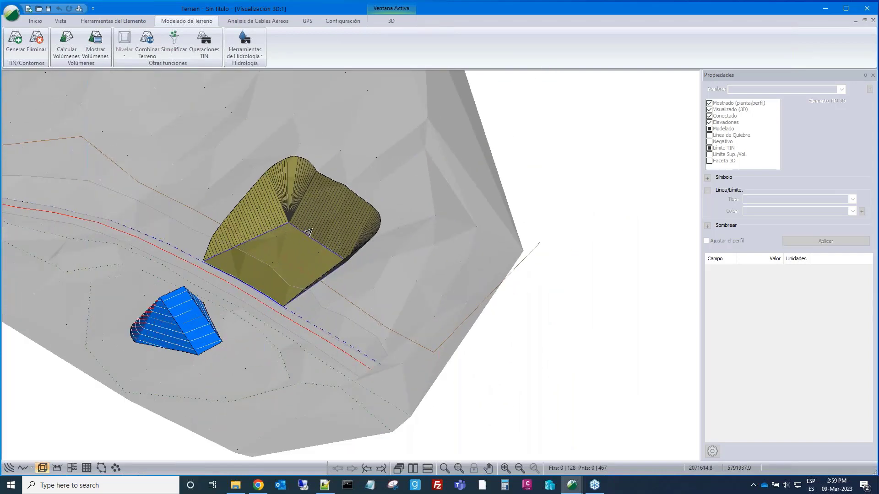
pyautogui.scroll(2, 308, 232)
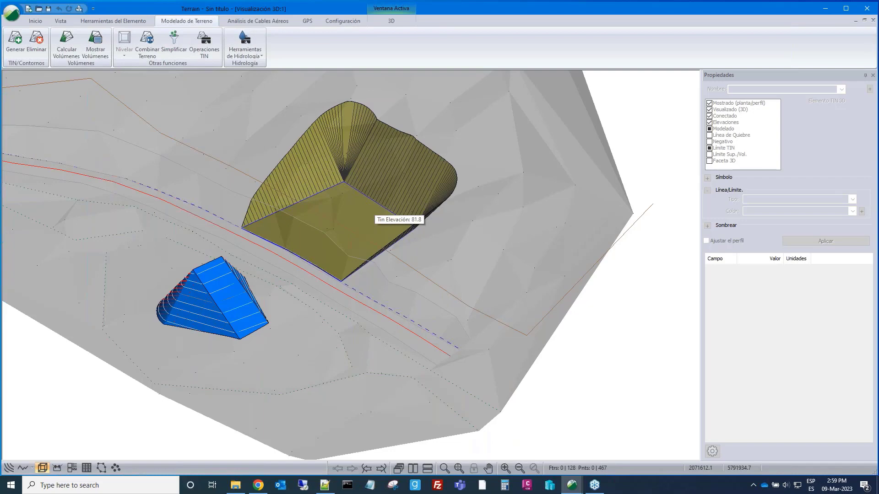
pyautogui.scroll(-3, 373, 213)
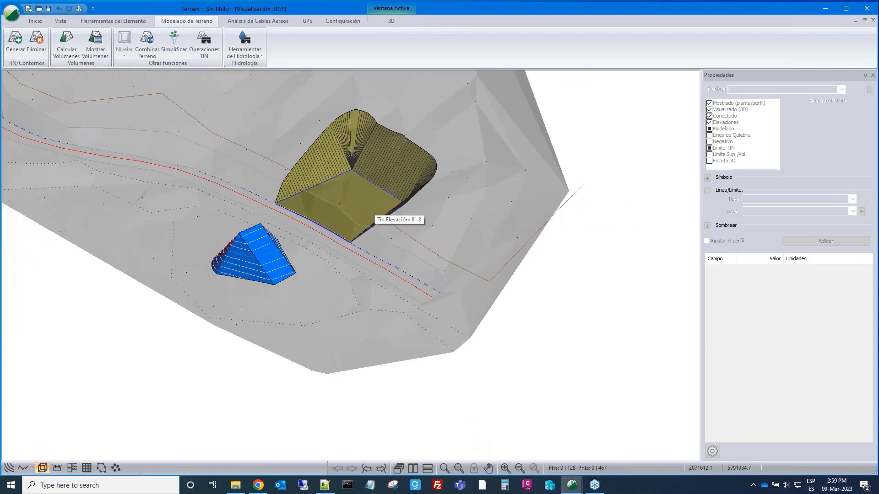
pyautogui.scroll(-1, 373, 213)
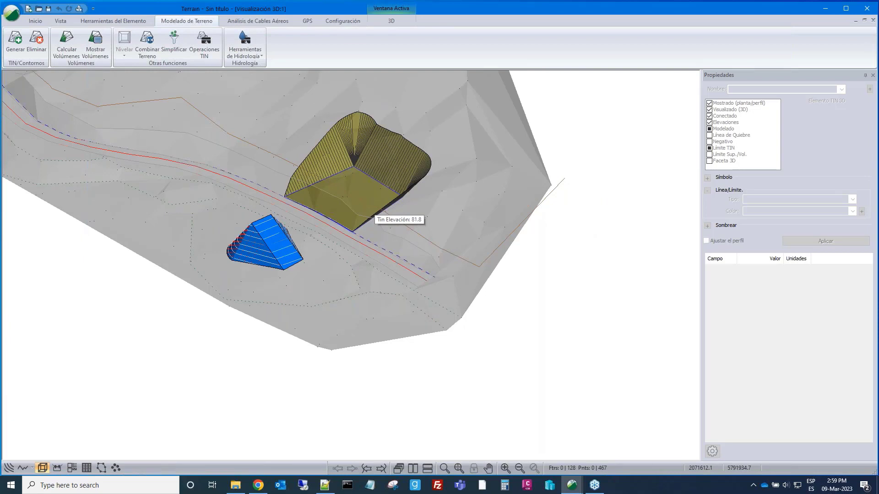
pyautogui.scroll(-2, 373, 213)
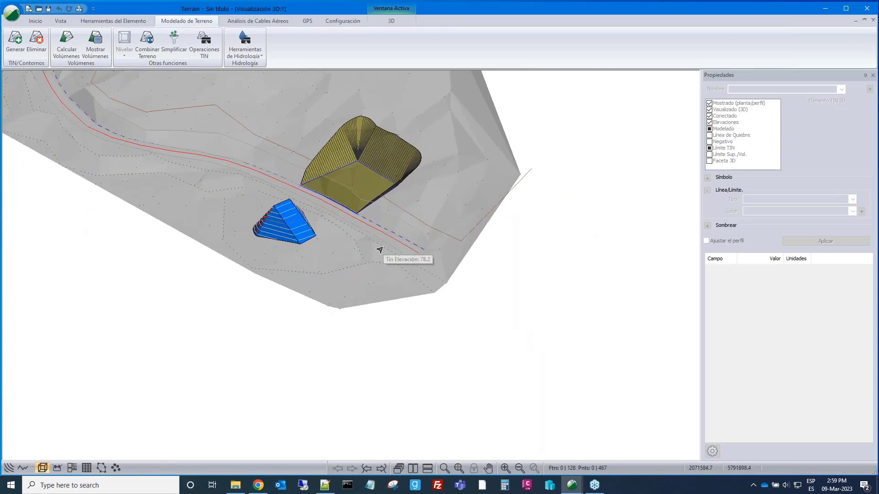
pyautogui.moveTo(378, 249); pyautogui.dragTo(333, 246, button='middle')
pyautogui.moveTo(334, 246)
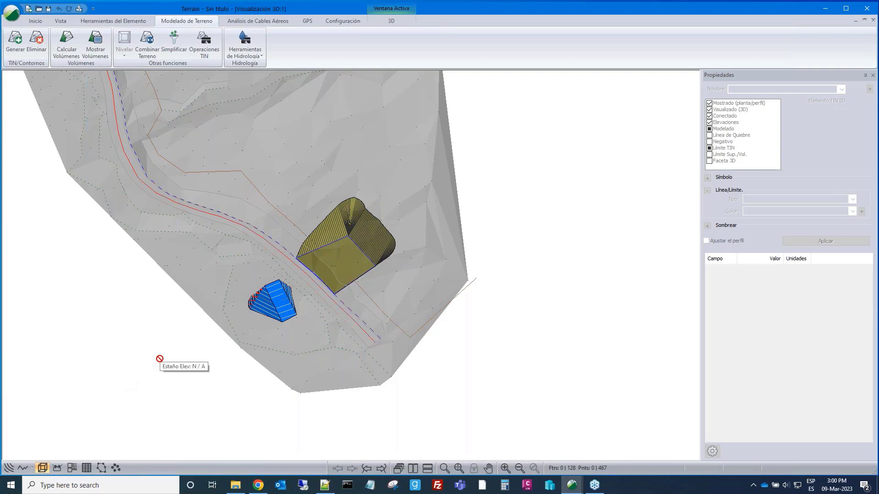
# In plan view, draw a new element without elevations straight across the graded base between its opposite slope edges, about 41 m long.
pyautogui.click(11, 470)
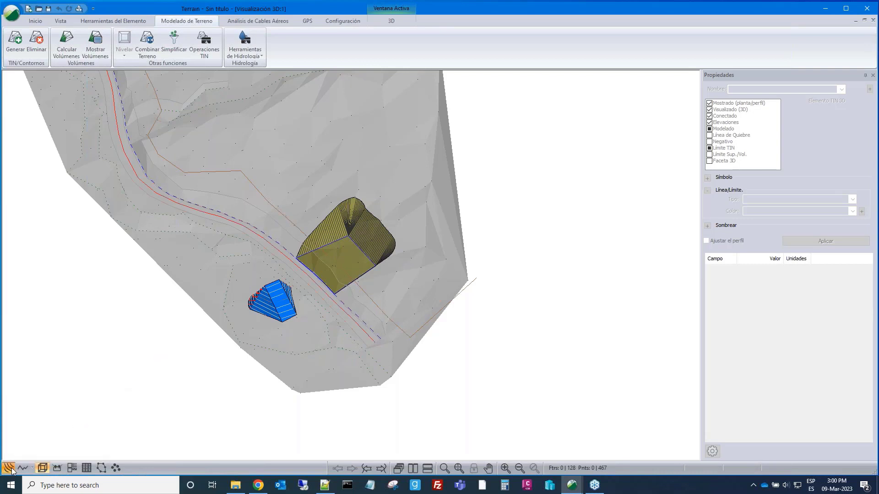
pyautogui.moveTo(375, 214)
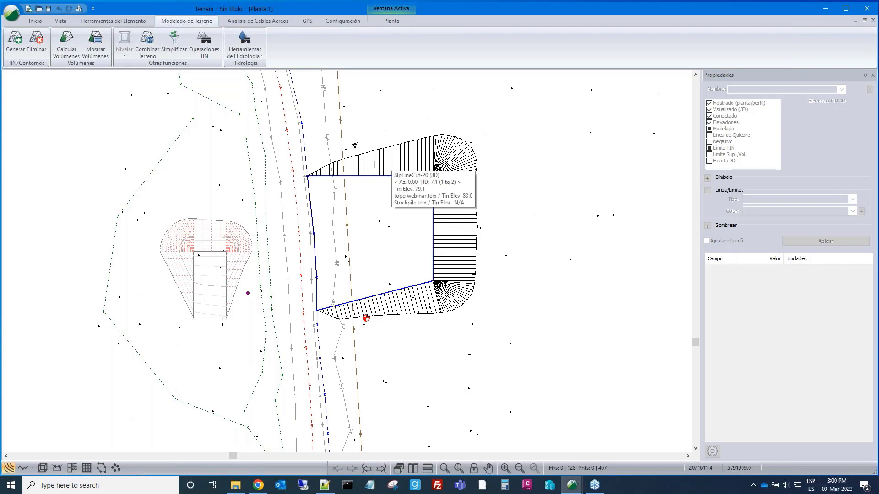
pyautogui.click(35, 20)
pyautogui.click(59, 49)
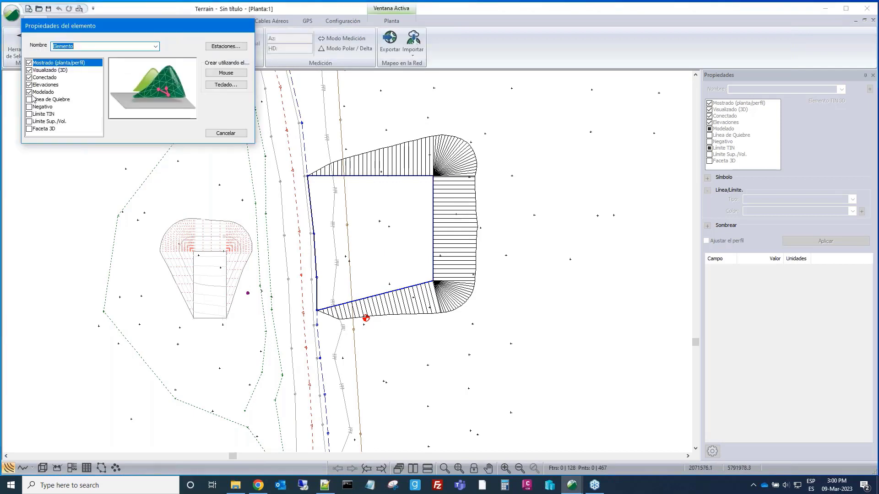
pyautogui.click(30, 85)
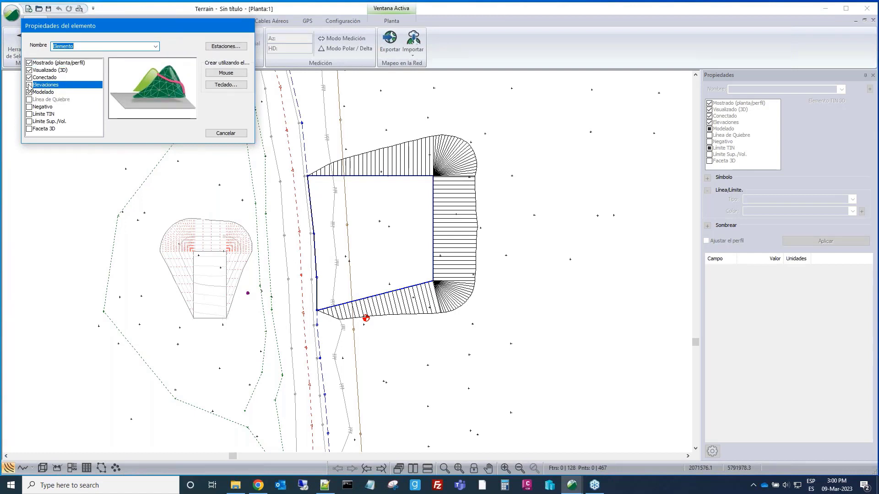
pyautogui.click(225, 74)
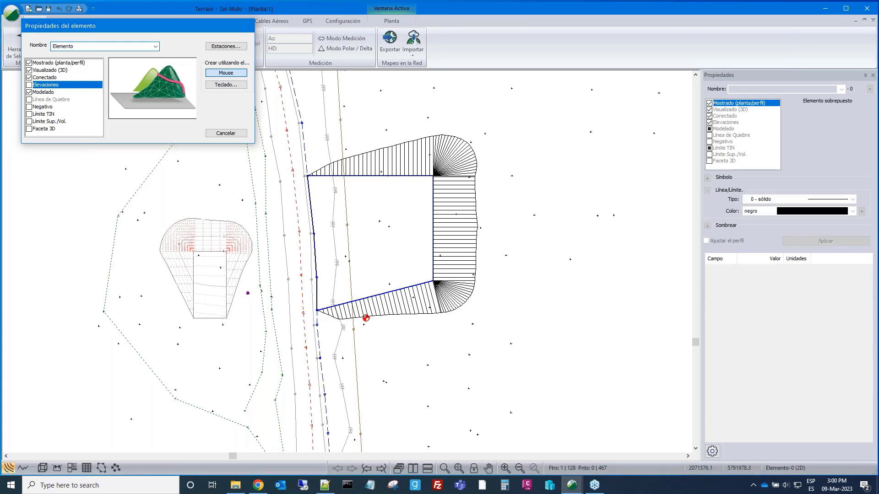
pyautogui.scroll(3, 412, 153)
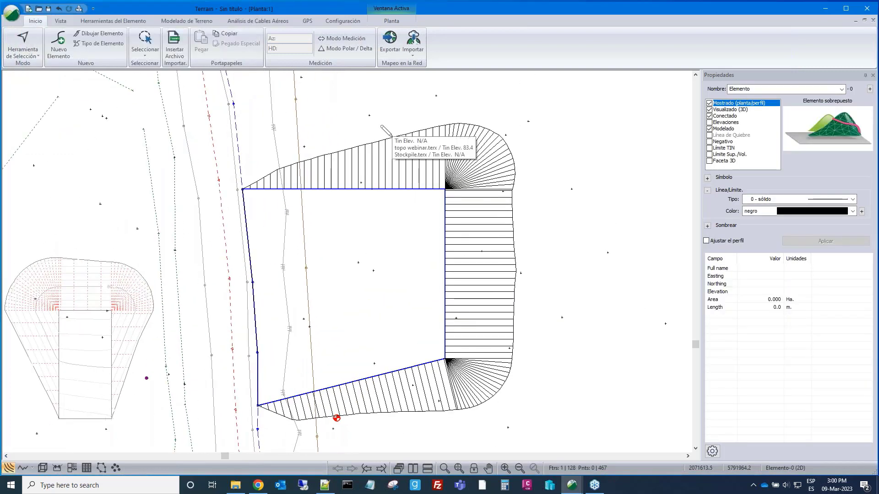
pyautogui.click(392, 137)
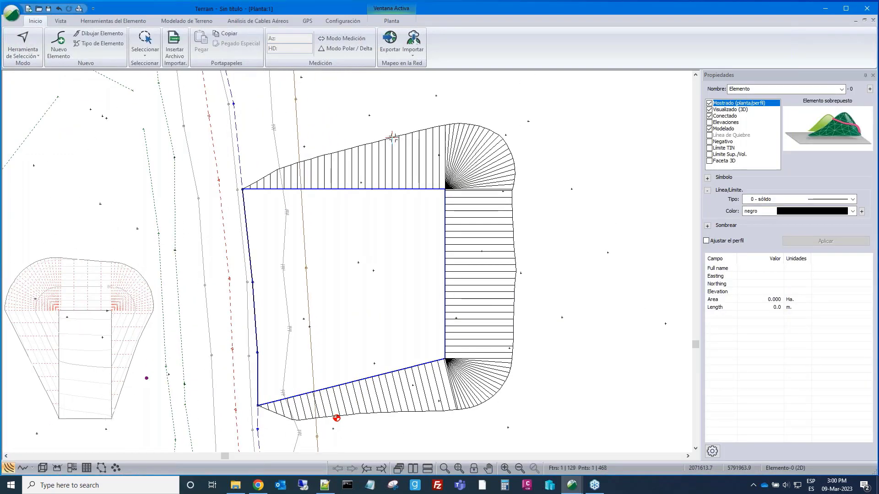
pyautogui.click(399, 411)
pyautogui.rightClick(400, 412)
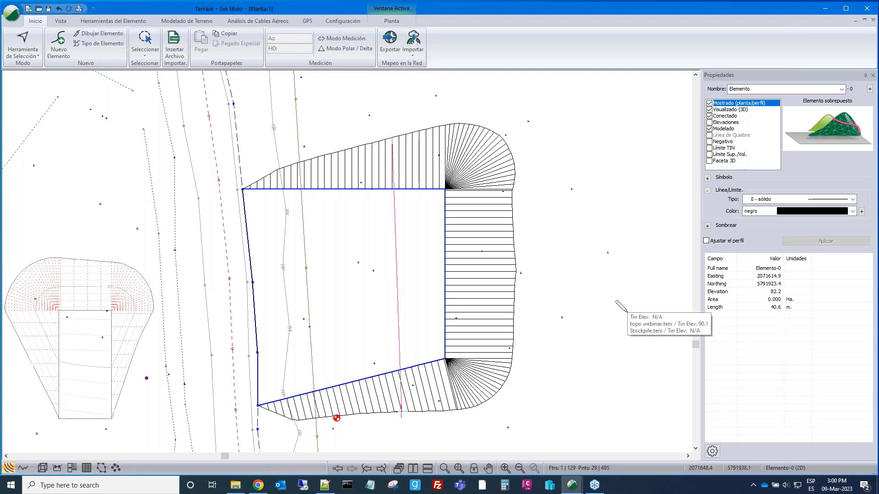
# Display the profile of the section line with automatic scaling turned off and examine the cut against the original ground.
pyautogui.click(23, 467)
pyautogui.rightClick(567, 241)
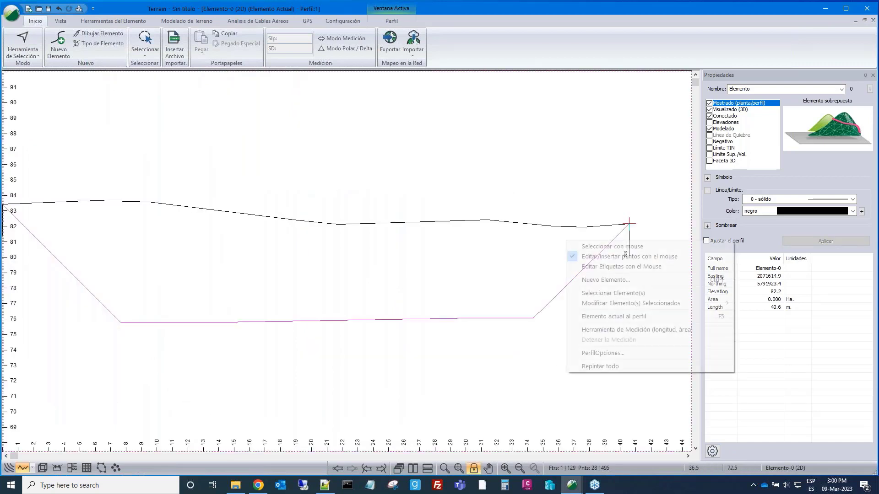
pyautogui.click(601, 247)
pyautogui.scroll(1, 560, 250)
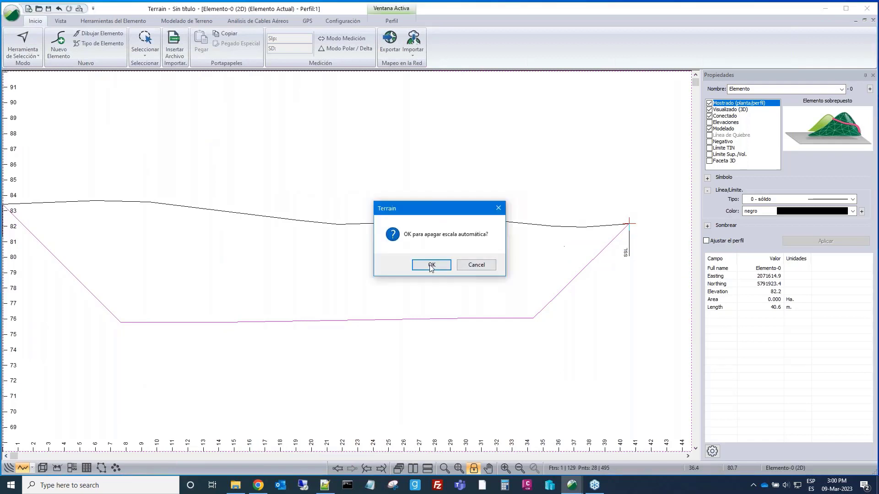
pyautogui.click(431, 266)
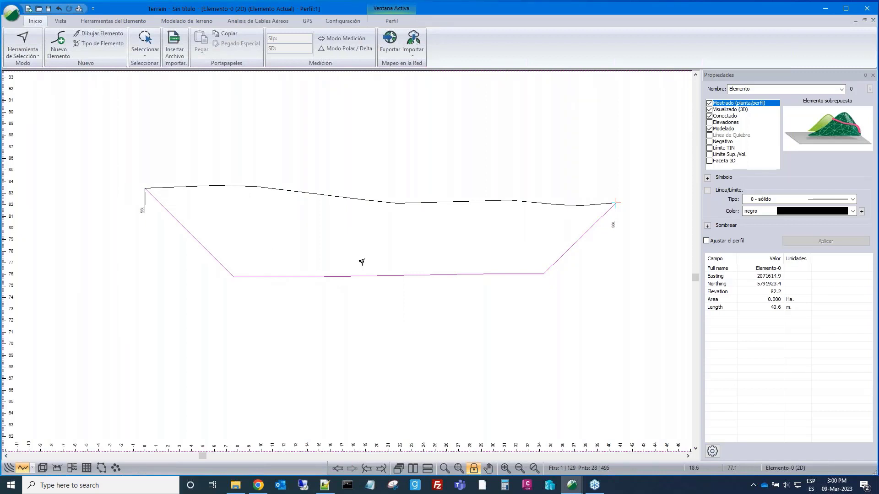
pyautogui.scroll(-1, 373, 255)
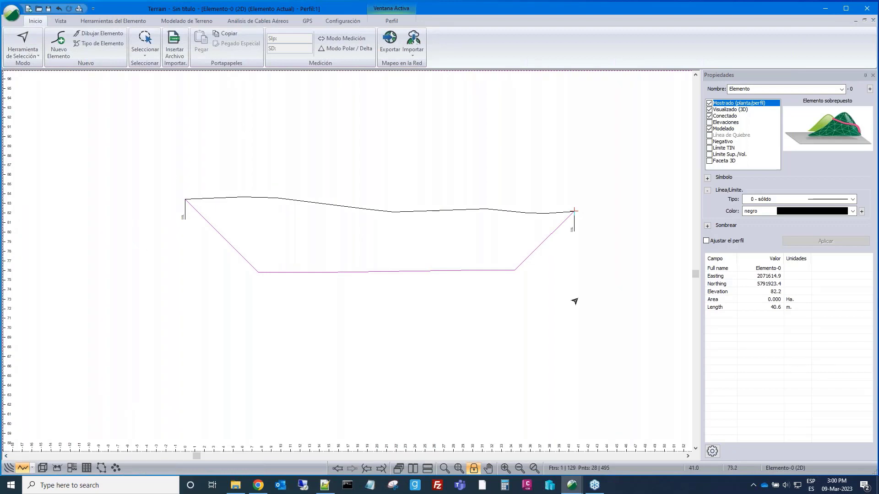
# In plan view, review the layers offered for selecting elements by layer and the options for defining a new layer.
pyautogui.click(8, 468)
pyautogui.rightClick(591, 285)
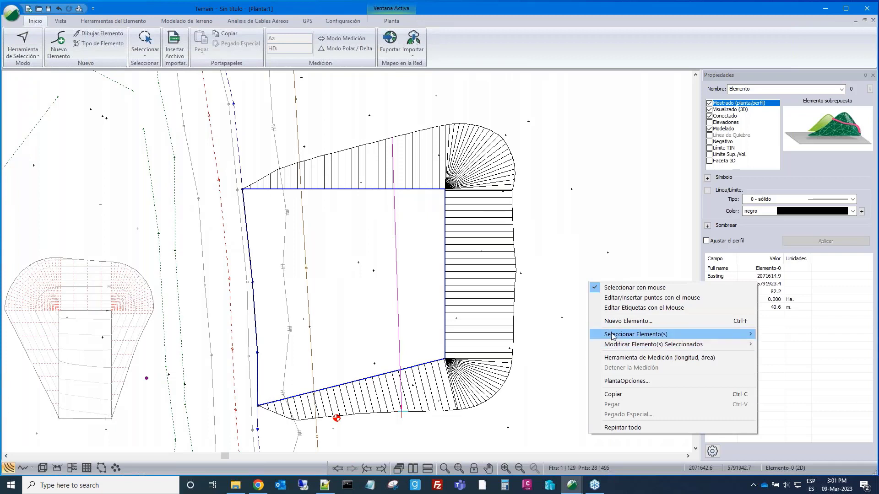
pyautogui.moveTo(613, 337)
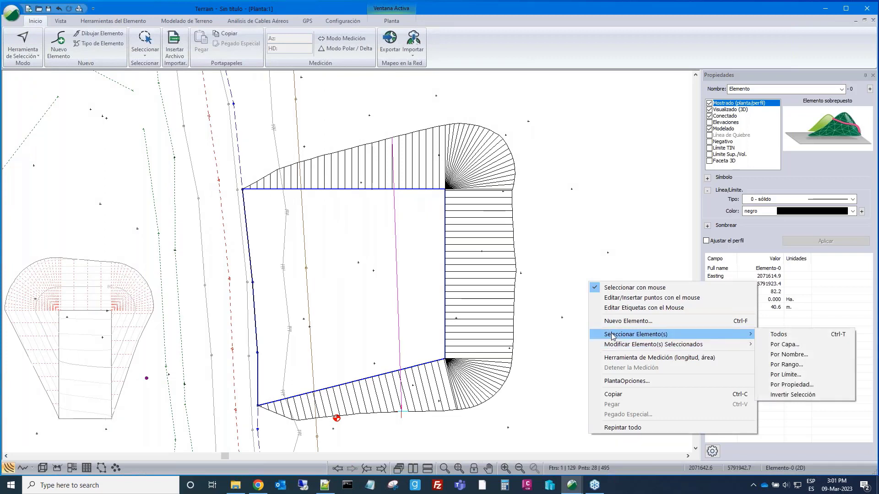
pyautogui.click(789, 347)
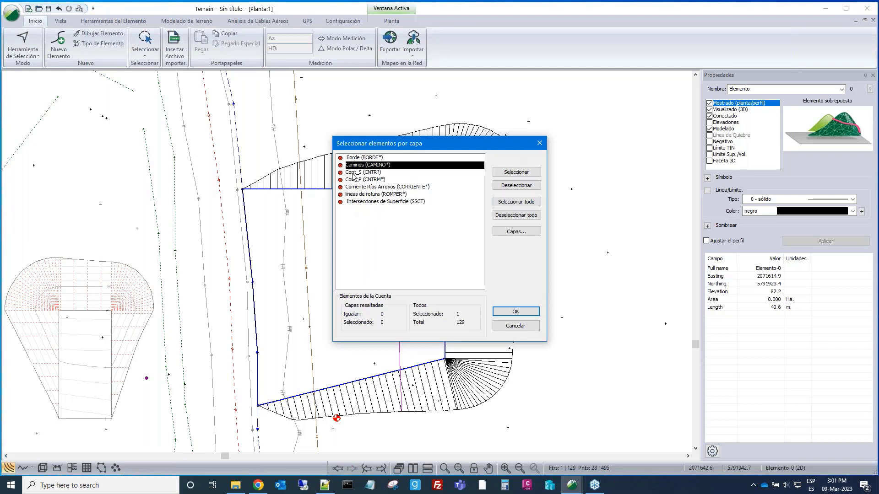
pyautogui.click(353, 174)
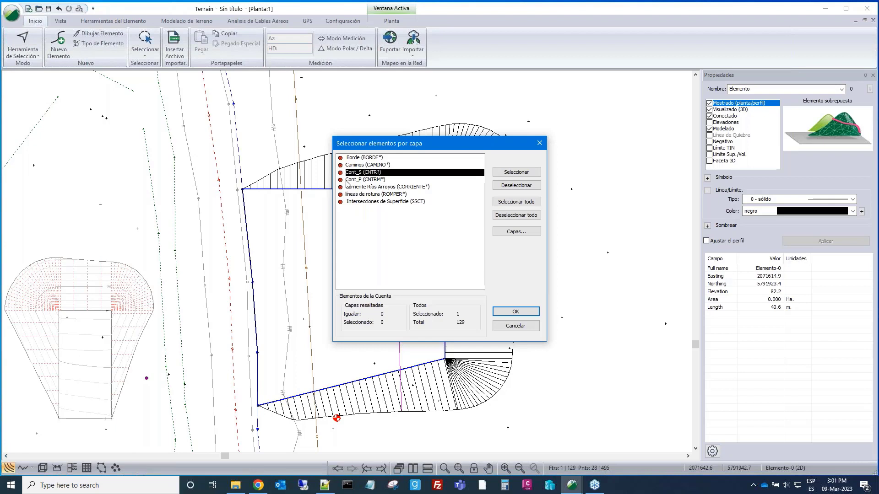
pyautogui.click(348, 181)
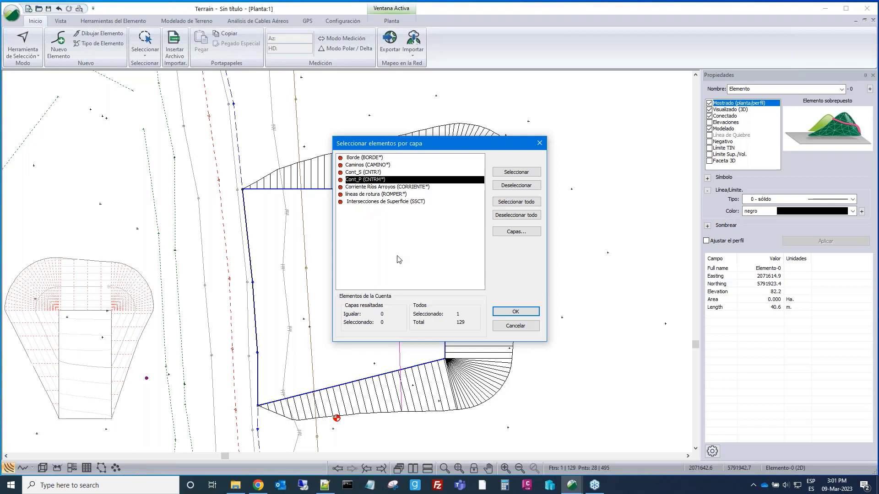
pyautogui.click(512, 233)
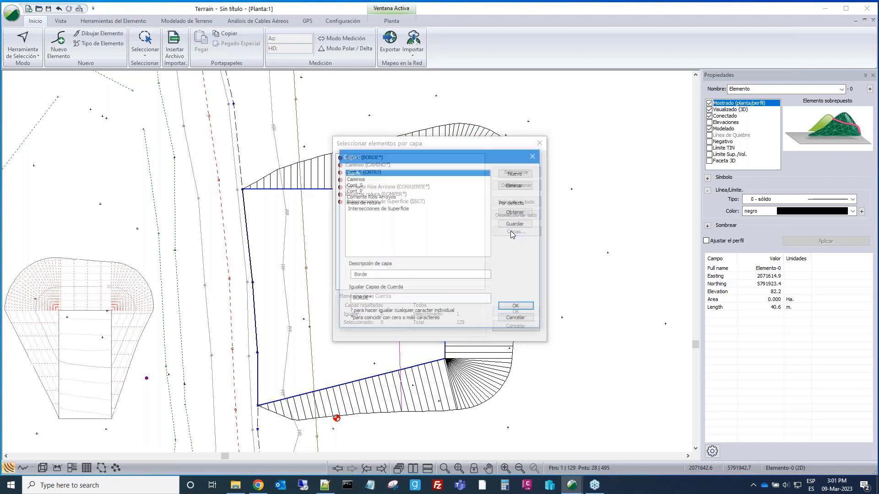
pyautogui.click(516, 173)
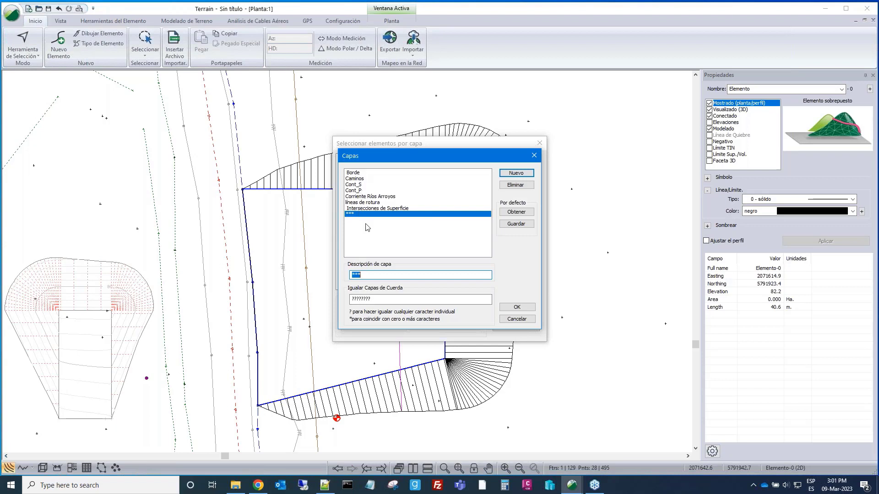
pyautogui.click(517, 320)
pyautogui.click(518, 326)
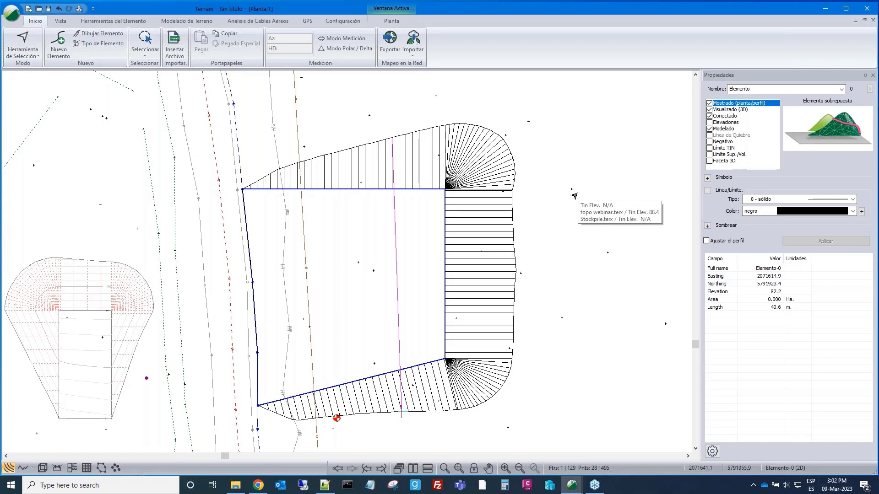
# Examine the graded base and the stockpile together with the whole surrounding terrain in 3D.
pyautogui.scroll(-3, 574, 196)
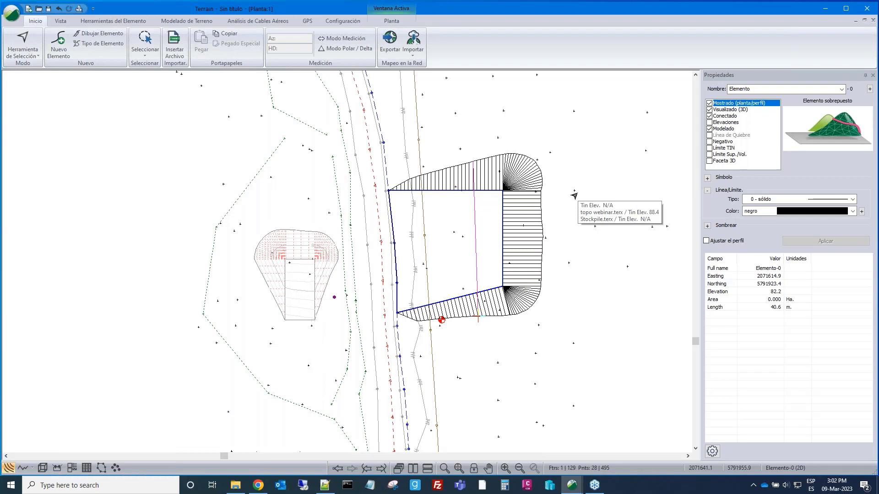
pyautogui.click(43, 468)
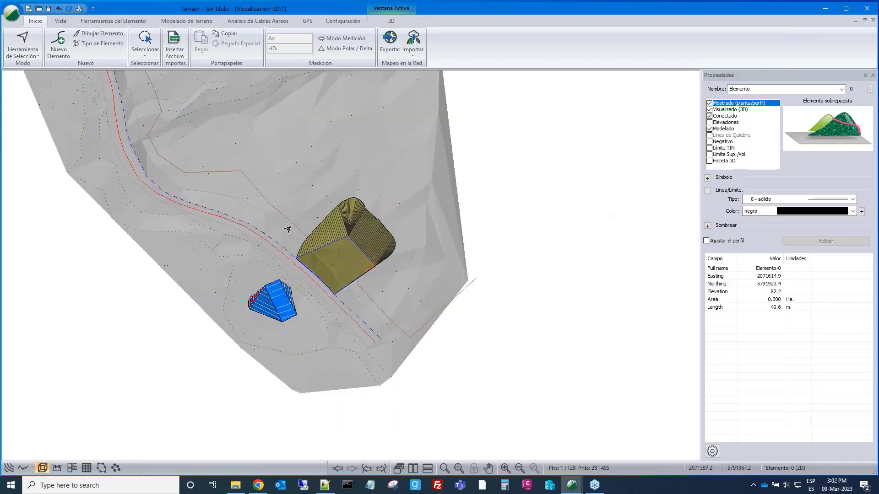
pyautogui.moveTo(287, 203); pyautogui.dragTo(255, 176, button='middle')
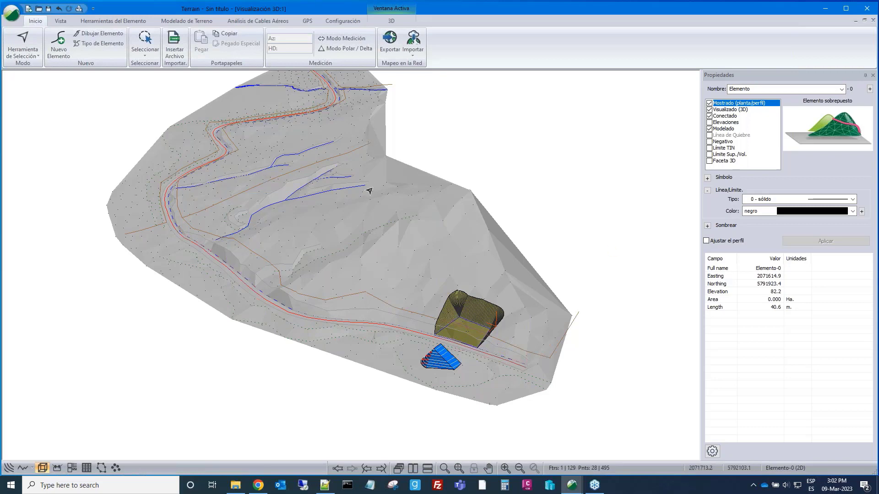
pyautogui.scroll(-1, 366, 188)
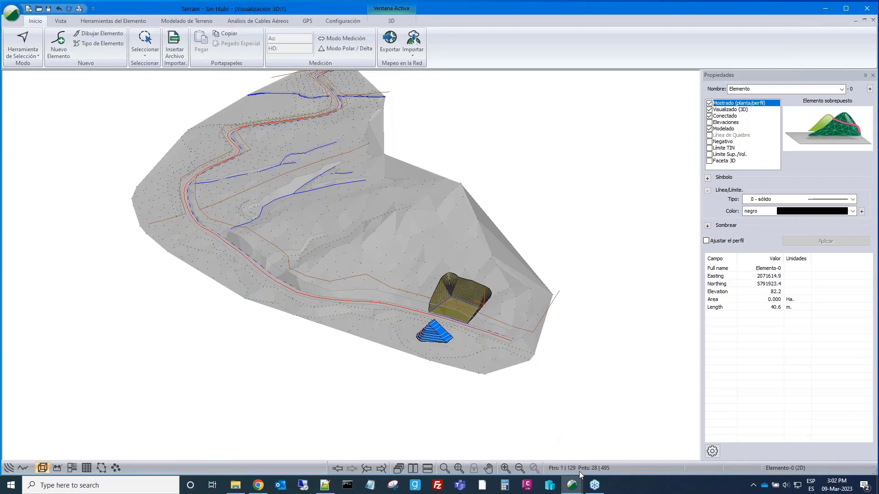
pyautogui.moveTo(576, 484)
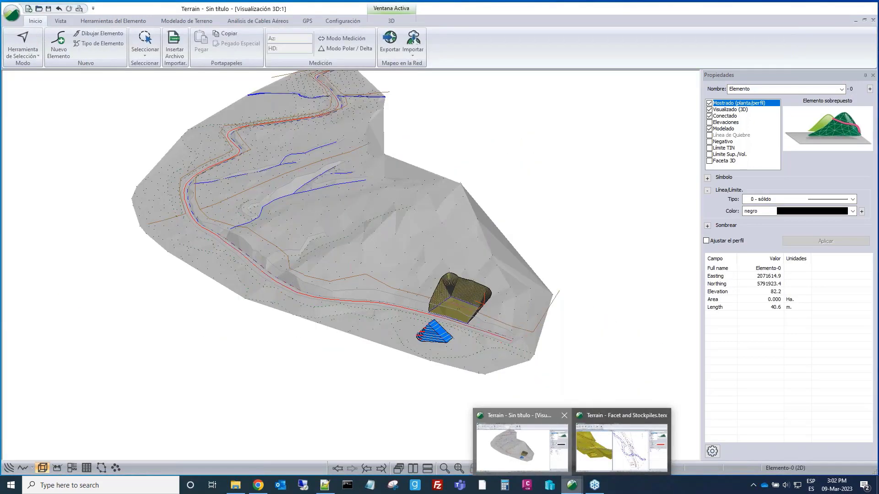
# Start a new terrain document, saving the current model under the name web in the Data folder.
pyautogui.click(11, 14)
pyautogui.press('Escape')
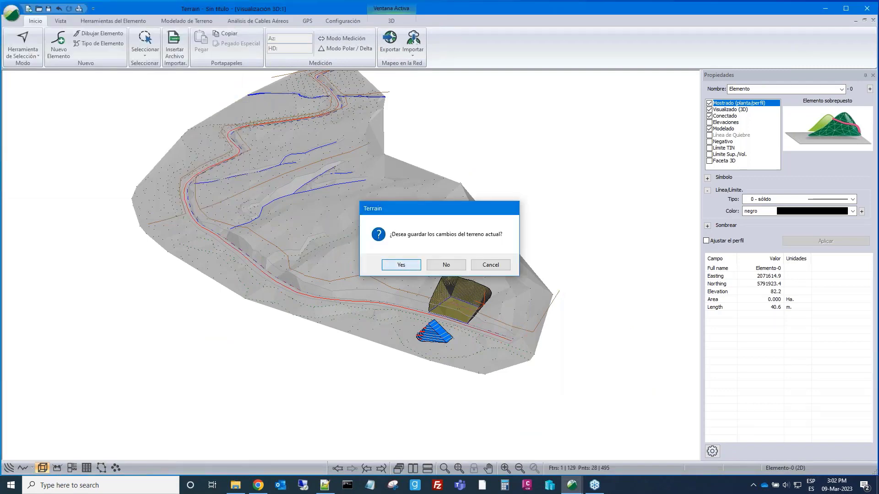
pyautogui.press('Return')
pyautogui.write('web')
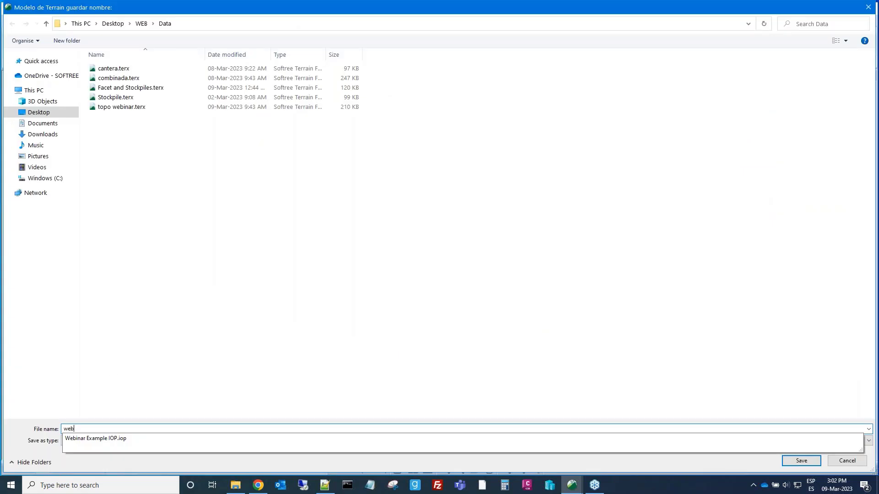
pyautogui.click(796, 461)
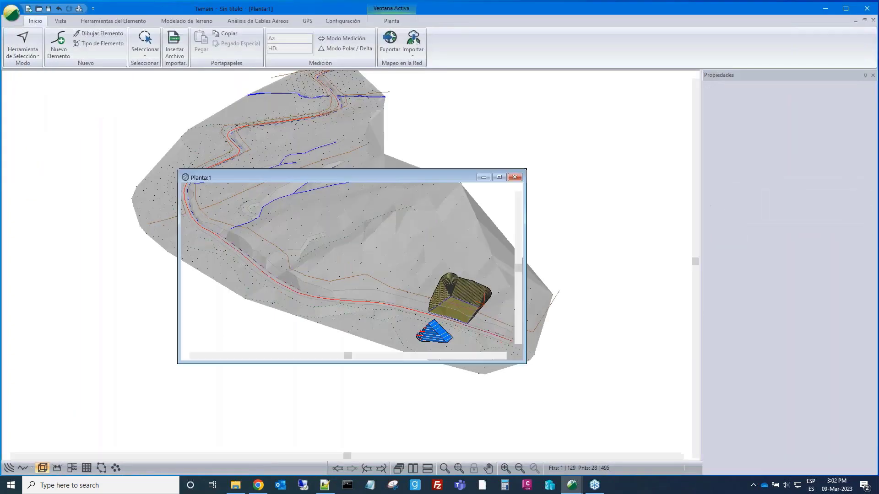
pyautogui.click(12, 13)
pyautogui.click(27, 36)
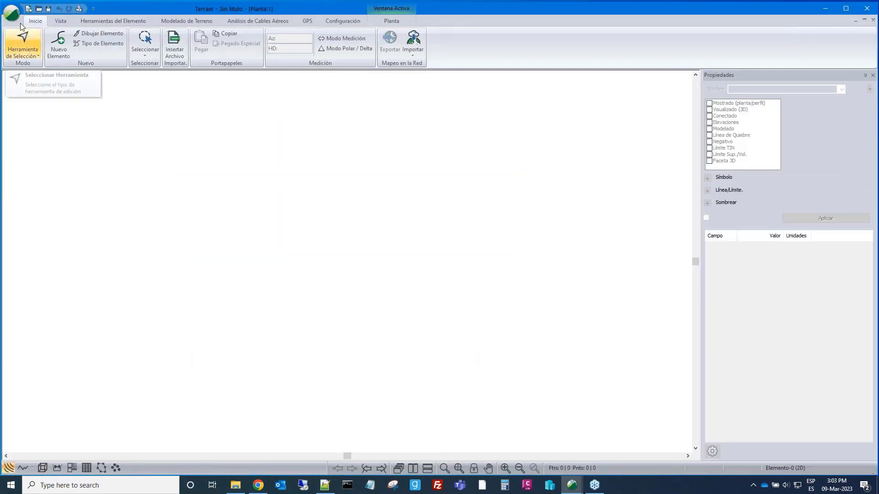
pyautogui.click(12, 13)
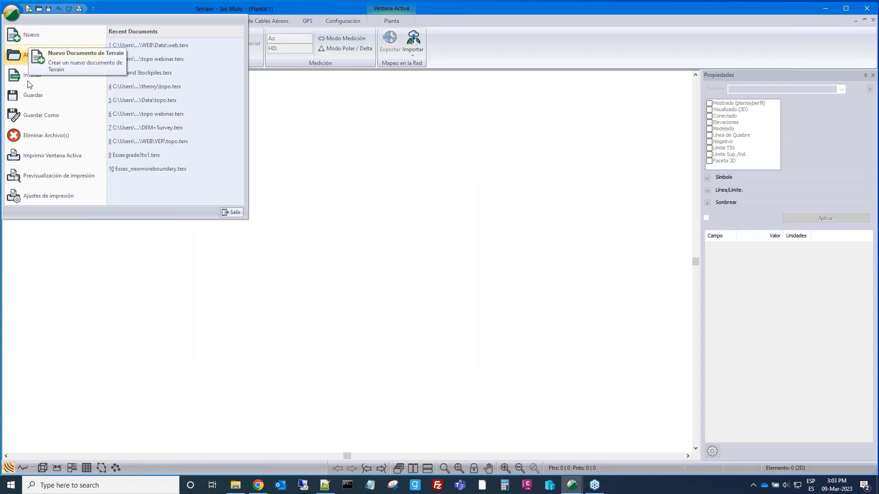
pyautogui.click(20, 54)
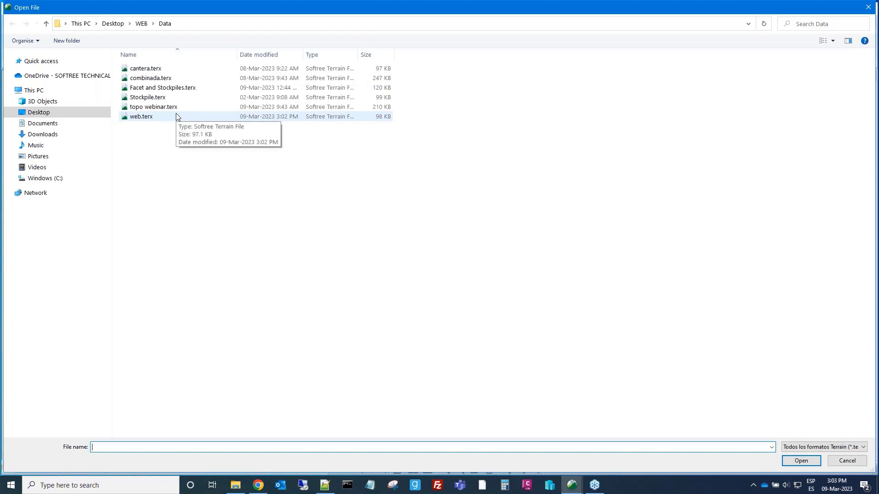
pyautogui.click(46, 23)
pyautogui.doubleClick(149, 78)
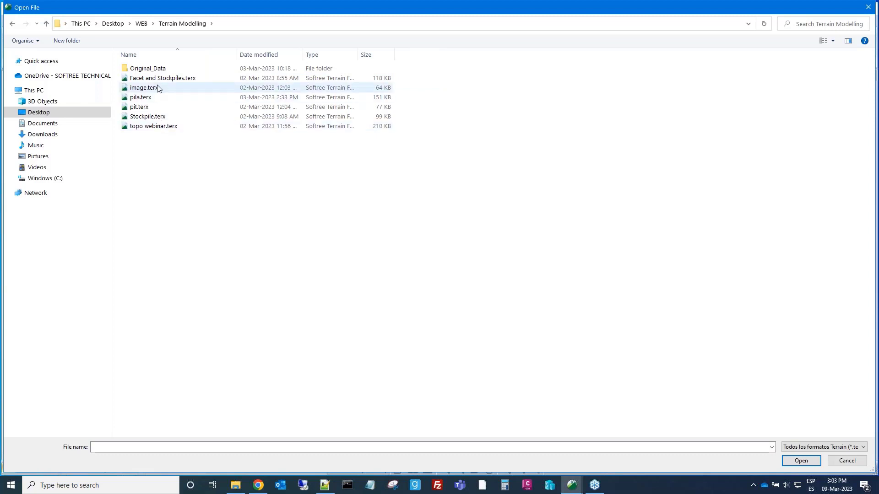
pyautogui.click(164, 126)
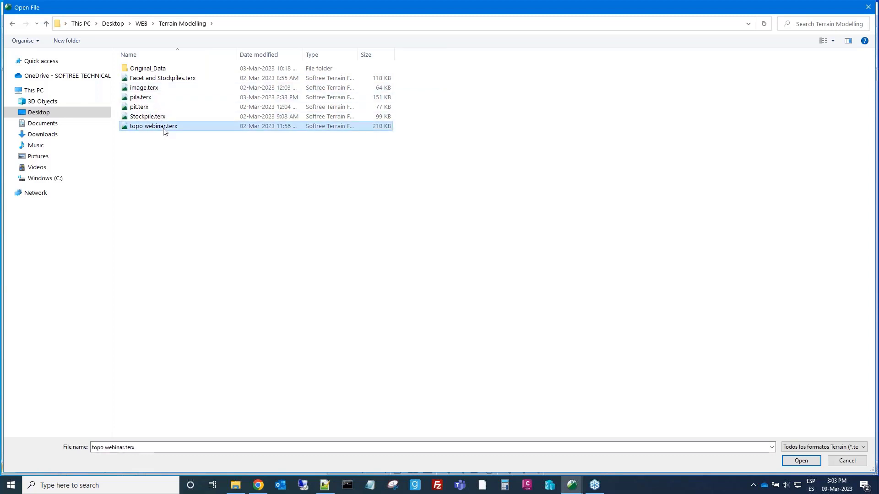
pyautogui.click(837, 461)
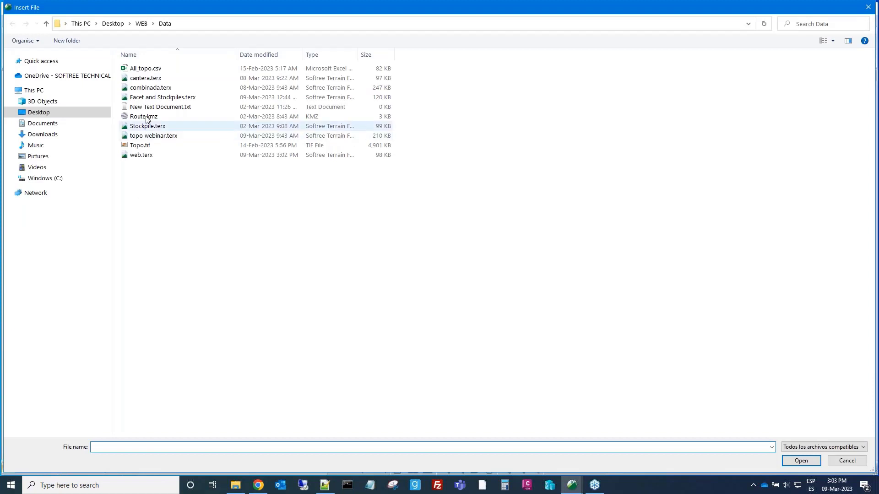
# Insert Topo.tif as a USGS DEM, showing the extent border without points and creating a 3D model.
pyautogui.click(137, 145)
pyautogui.click(797, 463)
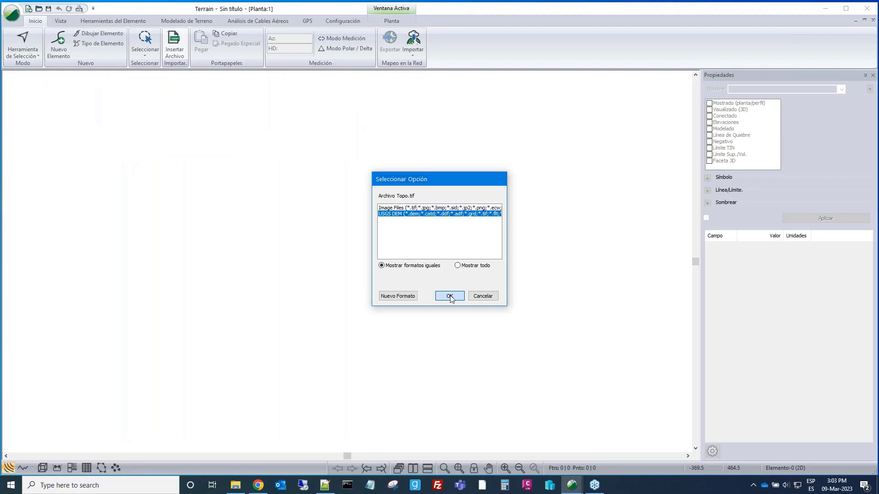
pyautogui.click(450, 297)
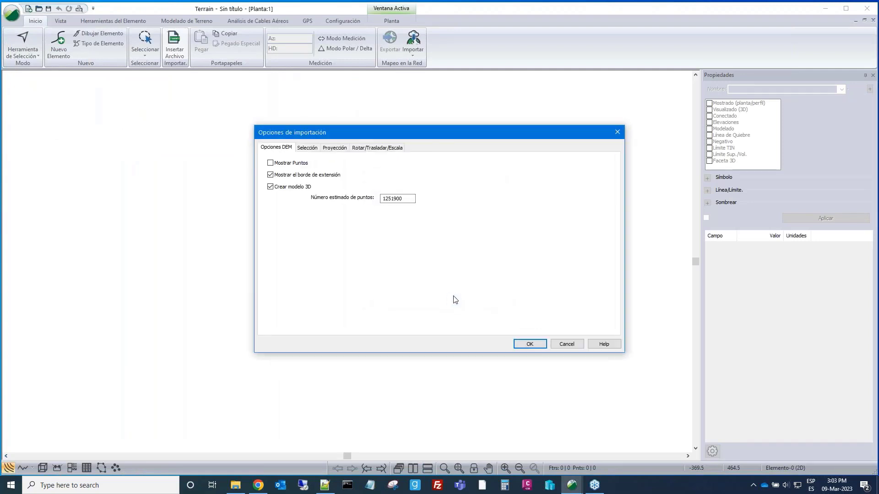
pyautogui.click(521, 344)
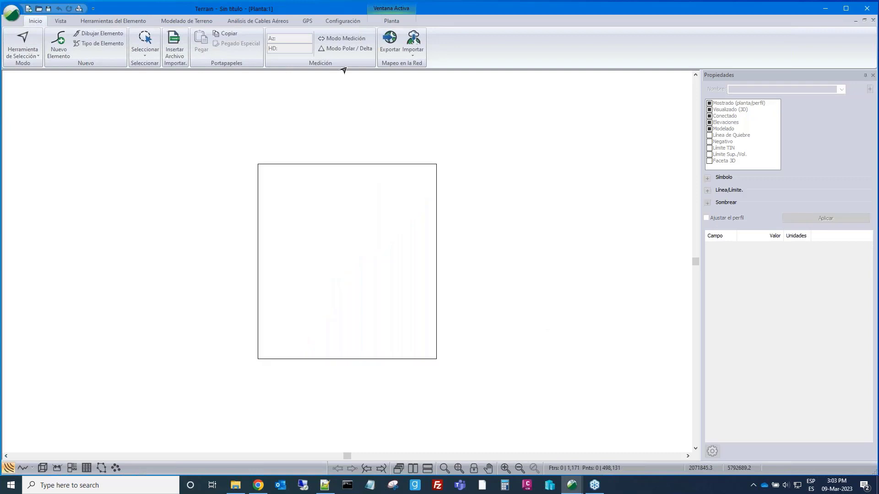
# Check the projection and its available options in the module's configuration.
pyautogui.click(339, 22)
pyautogui.click(23, 42)
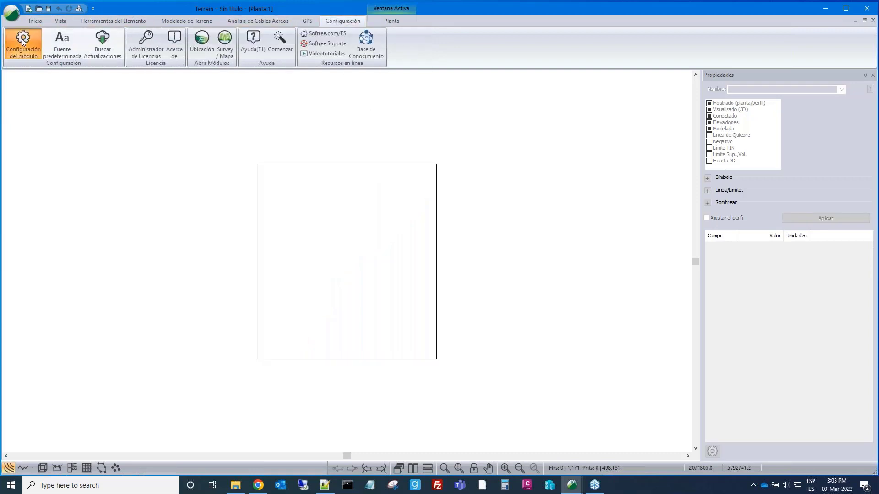
pyautogui.click(344, 157)
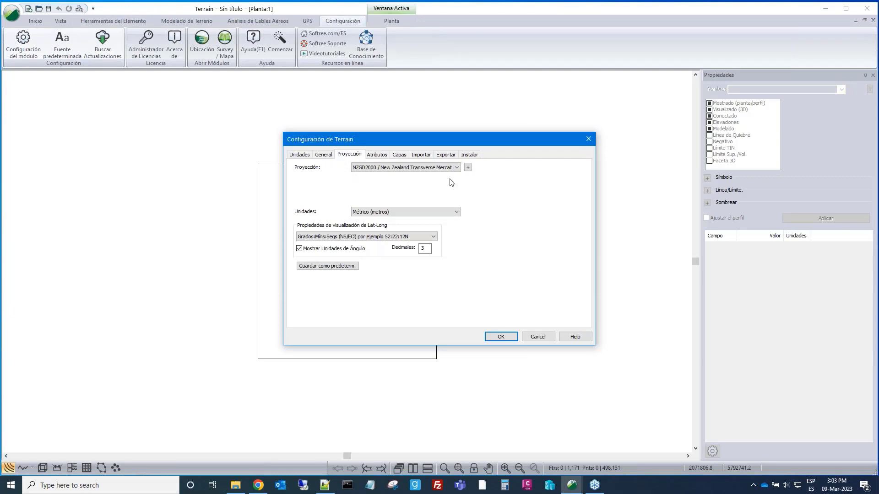
pyautogui.moveTo(460, 144); pyautogui.dragTo(383, 117)
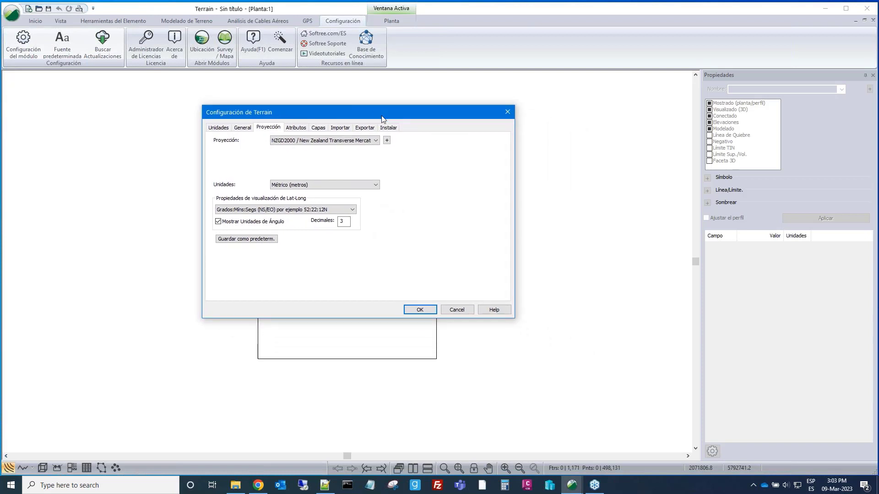
pyautogui.click(376, 141)
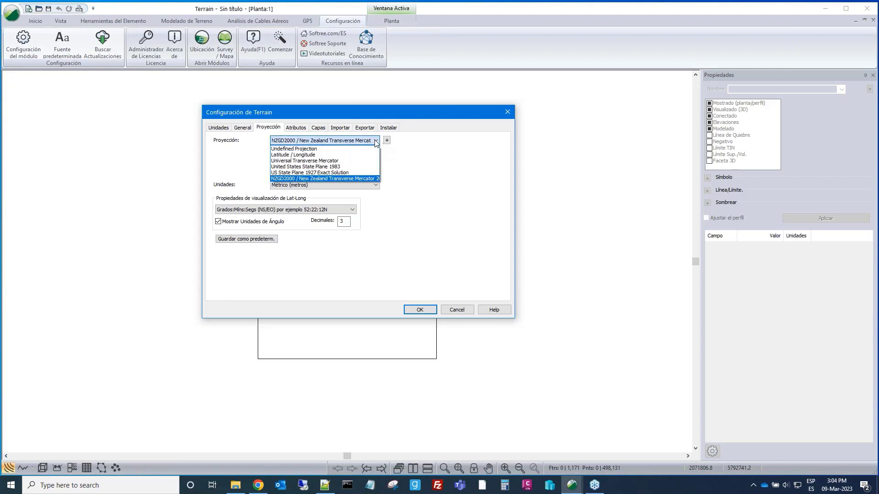
pyautogui.click(376, 141)
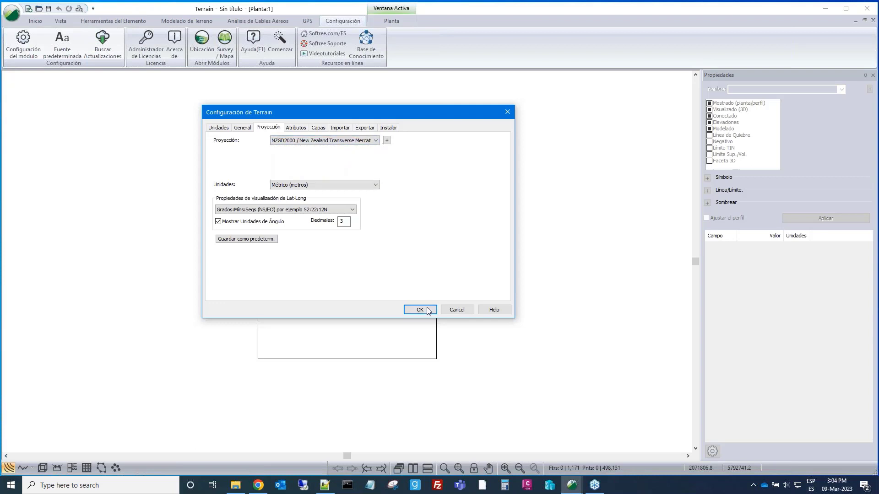
pyautogui.click(428, 310)
# Generate the terrain triangles with major and minor contours turned off and display the surface in 3D.
pyautogui.click(186, 21)
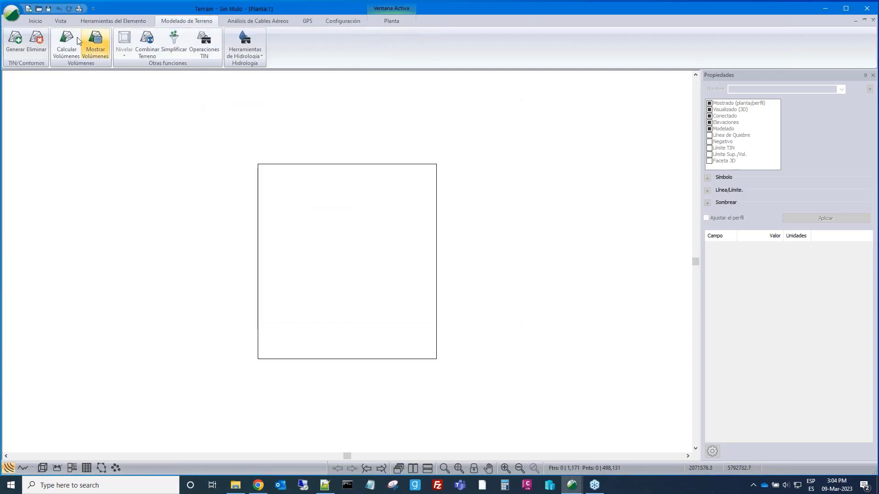
pyautogui.click(16, 40)
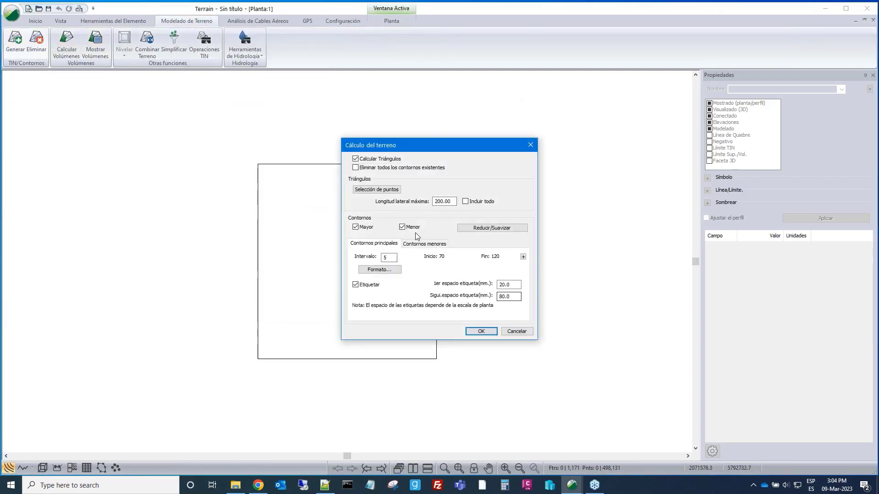
pyautogui.click(356, 227)
pyautogui.click(402, 227)
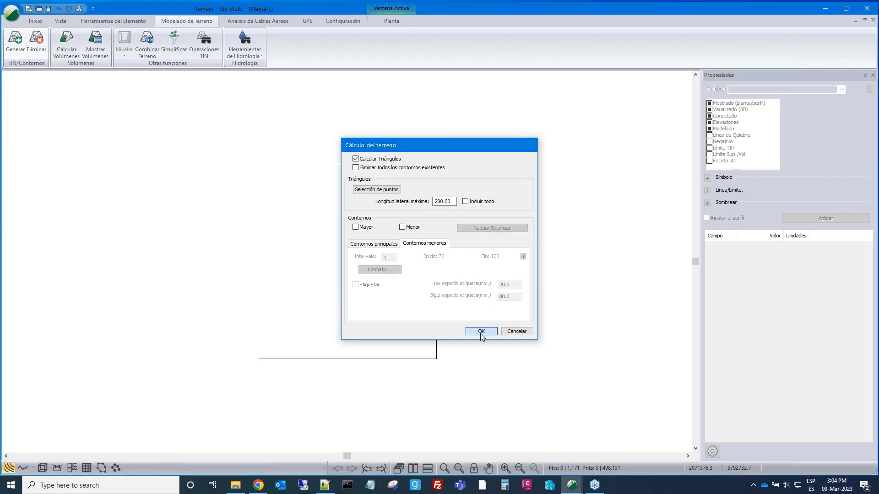
pyautogui.click(481, 333)
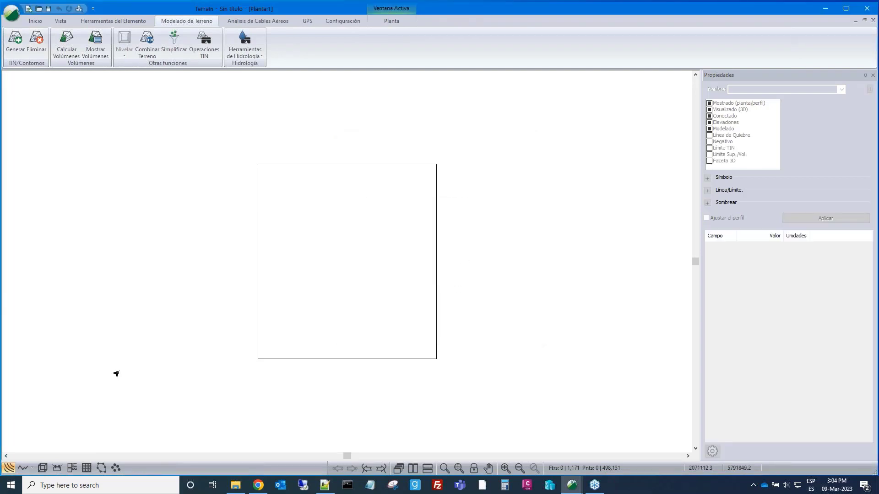
pyautogui.click(45, 466)
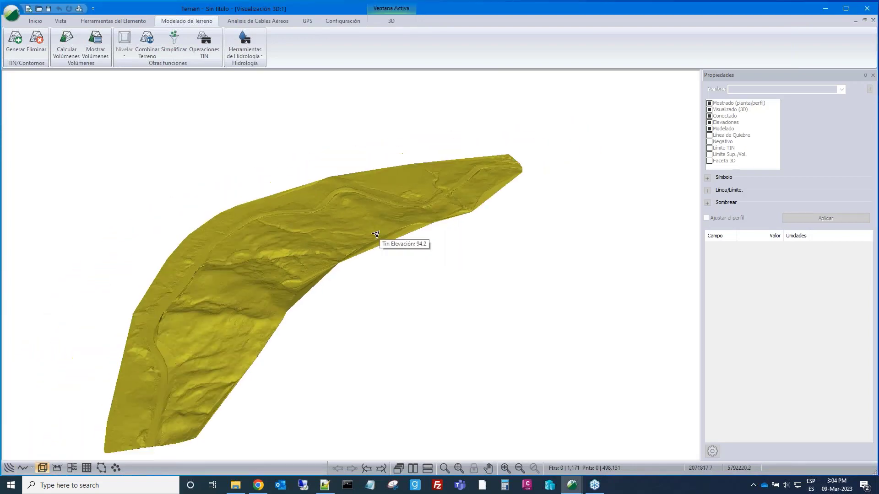
# Tile the 3D and plan views side by side and open the live web map for import.
pyautogui.click(414, 466)
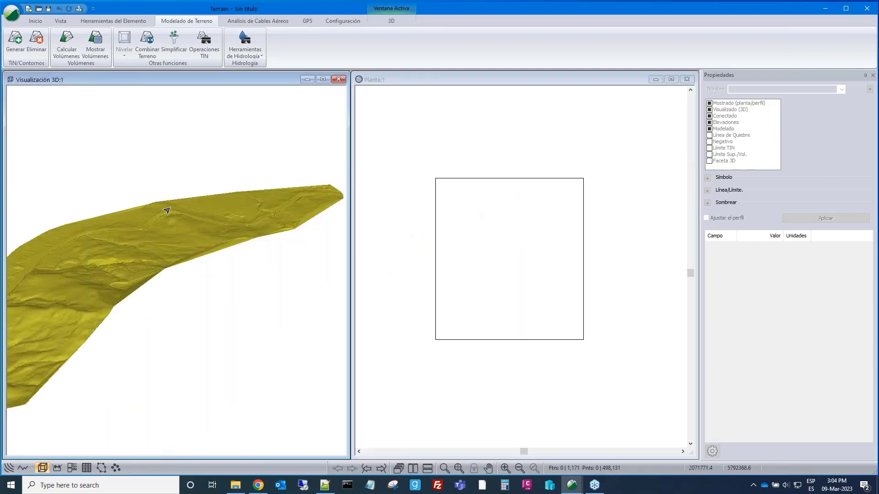
pyautogui.scroll(-5, 166, 210)
pyautogui.moveTo(207, 240); pyautogui.dragTo(222, 261)
pyautogui.click(36, 20)
pyautogui.click(415, 42)
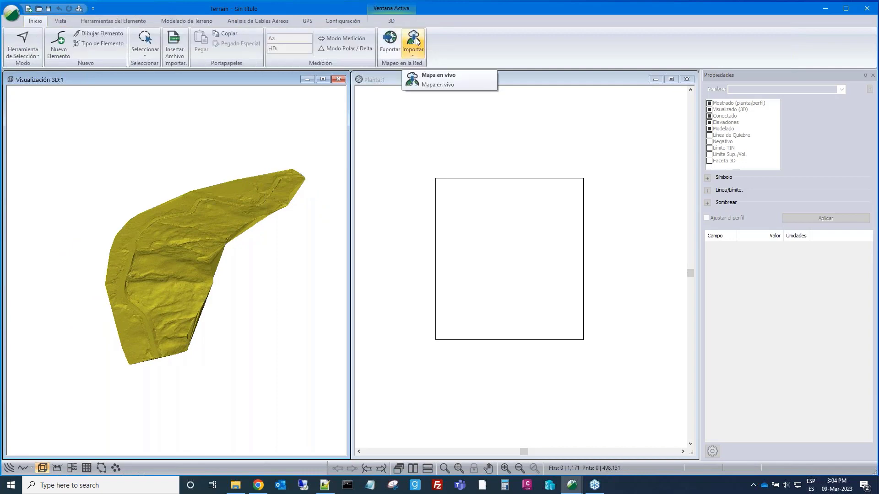
pyautogui.click(415, 41)
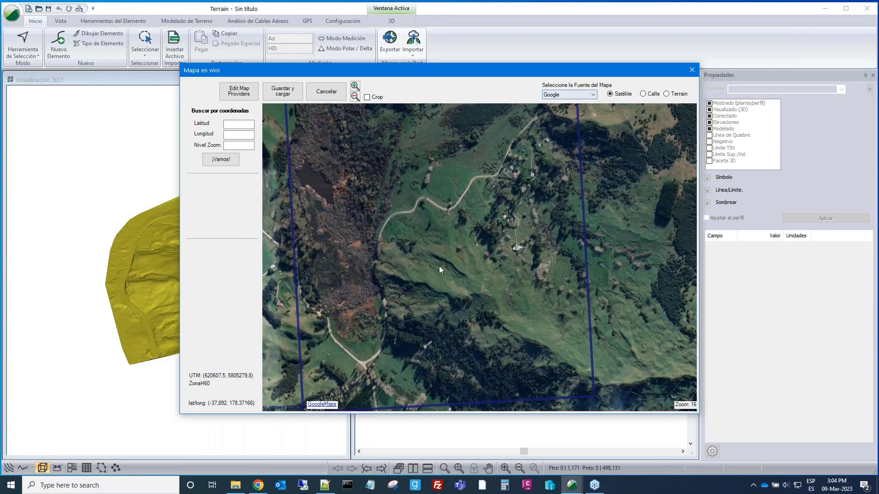
# Crop the Google satellite map to a rectangle slightly larger than the outlined model extent.
pyautogui.scroll(-1, 439, 246)
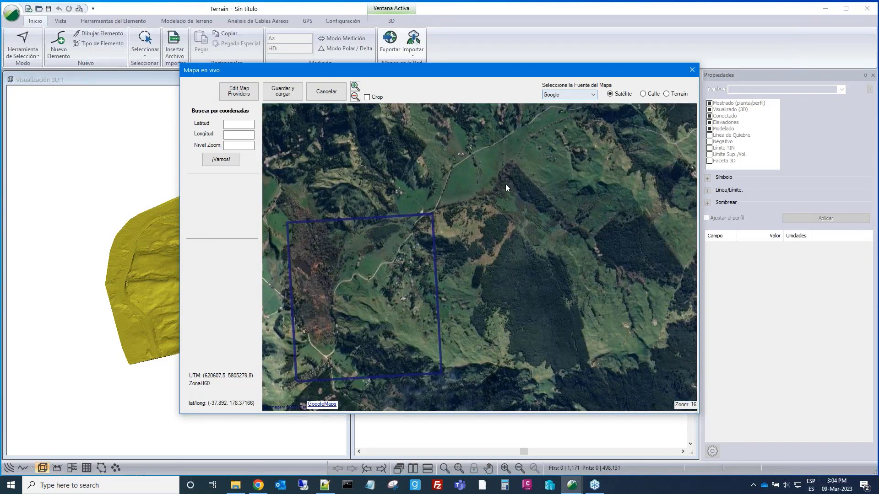
pyautogui.scroll(-1, 439, 238)
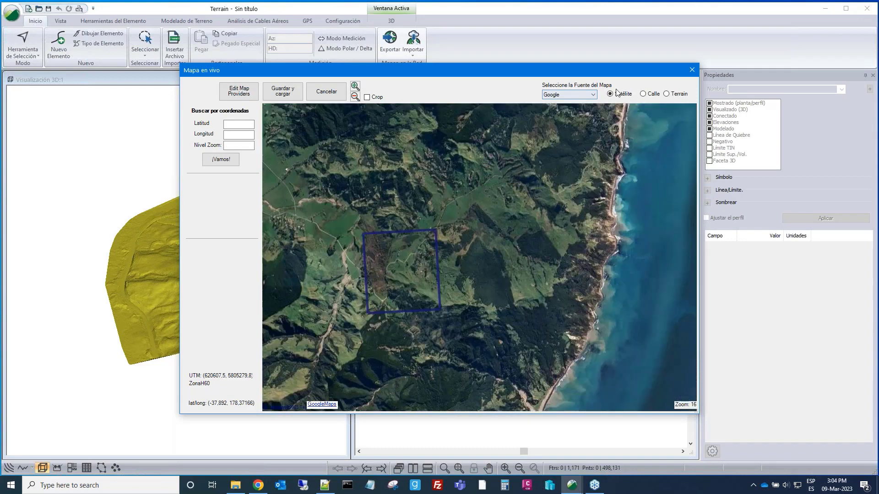
pyautogui.scroll(1, 376, 233)
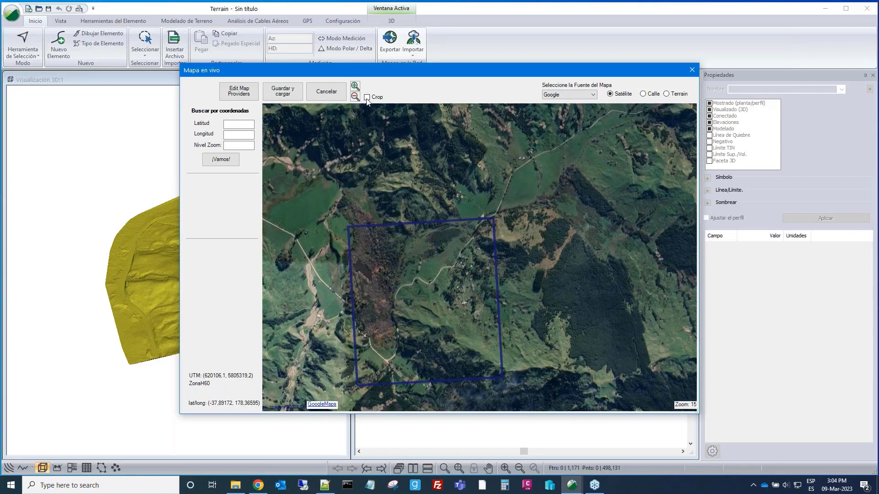
pyautogui.click(366, 97)
pyautogui.scroll(1, 439, 246)
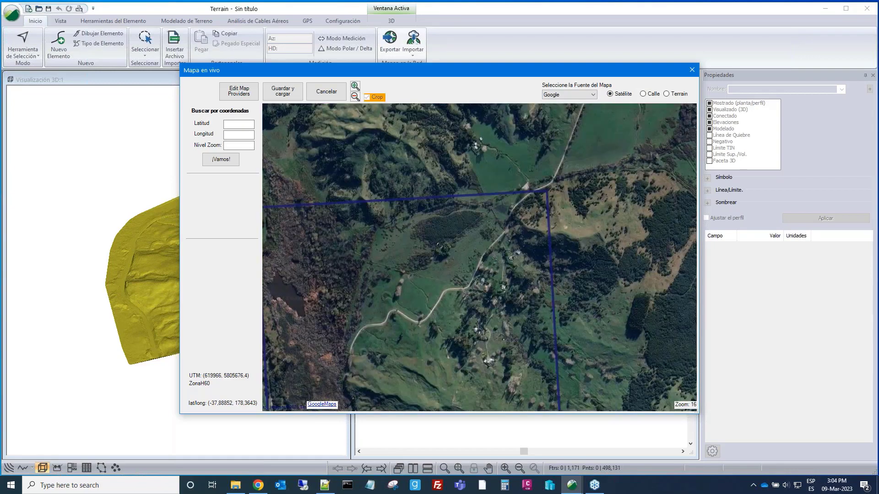
pyautogui.scroll(-1, 439, 246)
pyautogui.moveTo(439, 246); pyautogui.dragTo(464, 150)
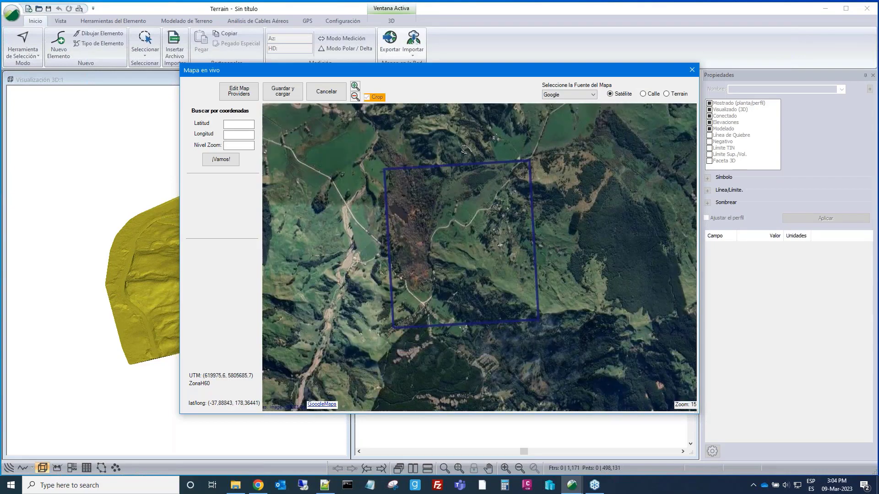
pyautogui.moveTo(365, 147); pyautogui.dragTo(563, 346)
# Save the cropped satellite map at zoom 15 as image.jpg in the WEB folder on the desktop.
pyautogui.click(284, 91)
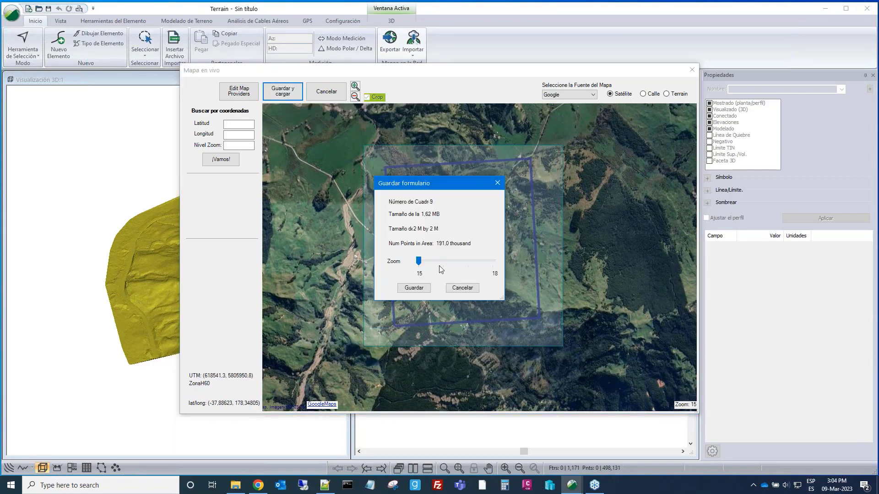
pyautogui.click(414, 287)
pyautogui.click(431, 267)
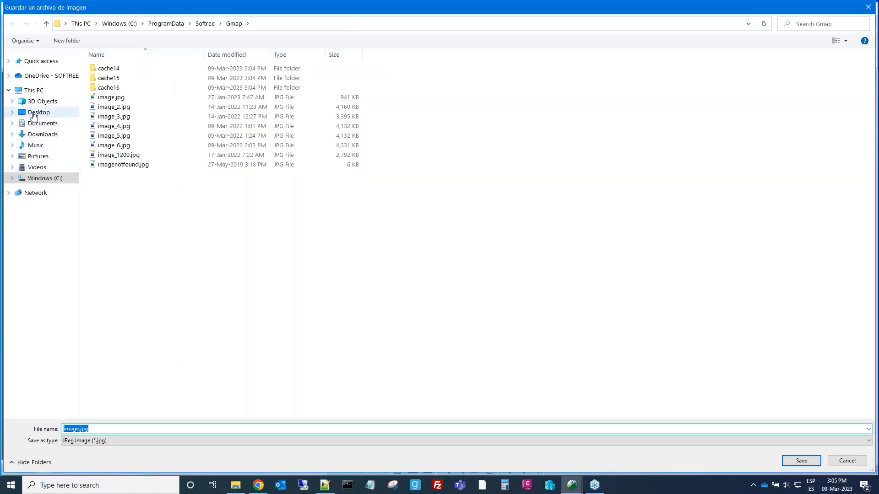
pyautogui.click(35, 113)
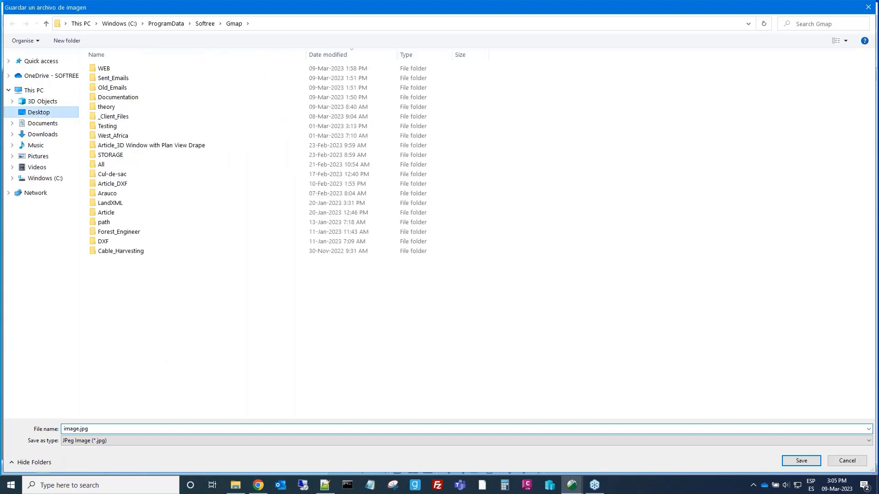
pyautogui.doubleClick(106, 68)
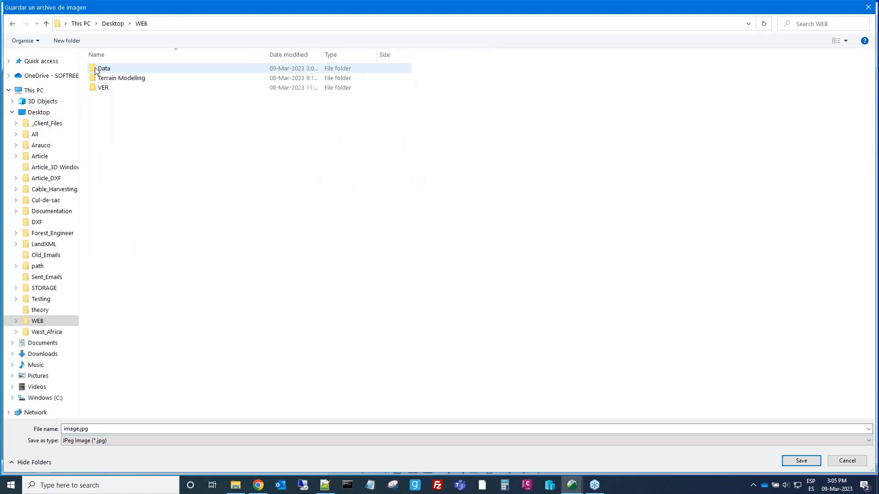
pyautogui.click(793, 460)
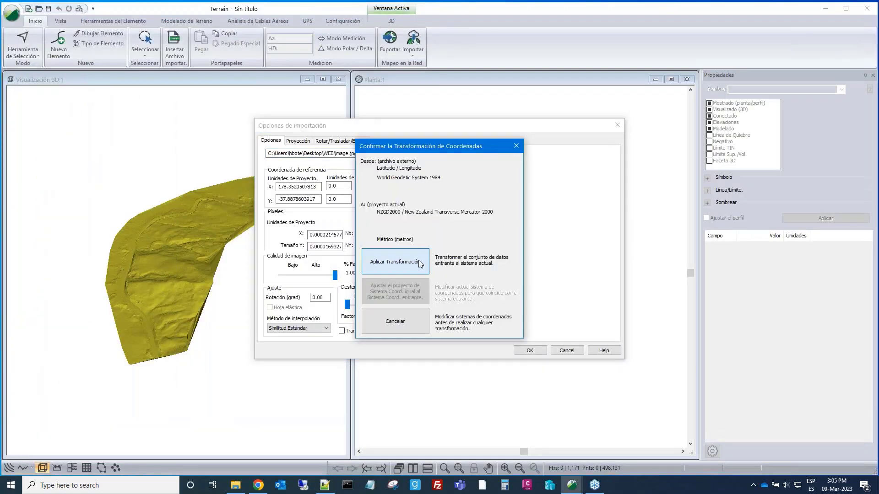
# Load the satellite image into the plan, transforming its coordinates to NZGD2000 / New Zealand Transverse Mercator 2000.
pyautogui.click(420, 262)
pyautogui.click(473, 272)
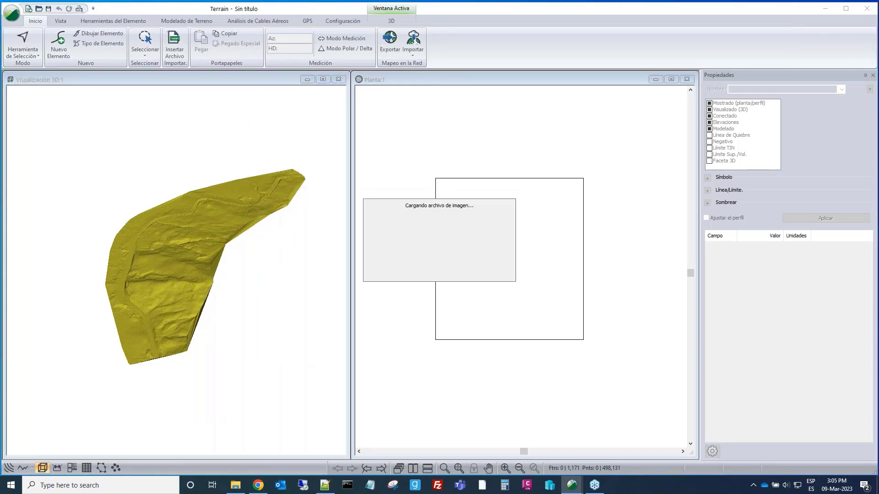
pyautogui.press('Return')
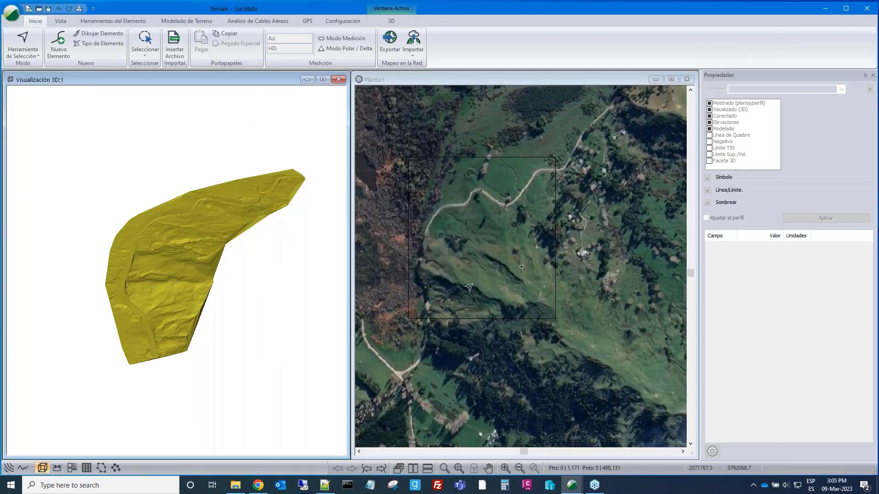
# Drape the plan image over the 3D surface using the model extents and a slightly higher overlay quality.
pyautogui.click(531, 224)
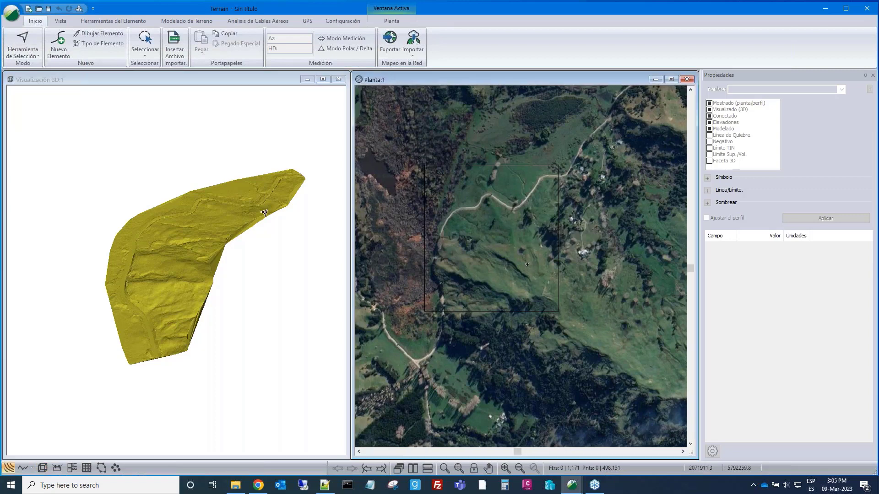
pyautogui.scroll(2, 224, 220)
pyautogui.moveTo(218, 218); pyautogui.dragTo(219, 284)
pyautogui.moveTo(219, 283); pyautogui.dragTo(156, 231, button='right')
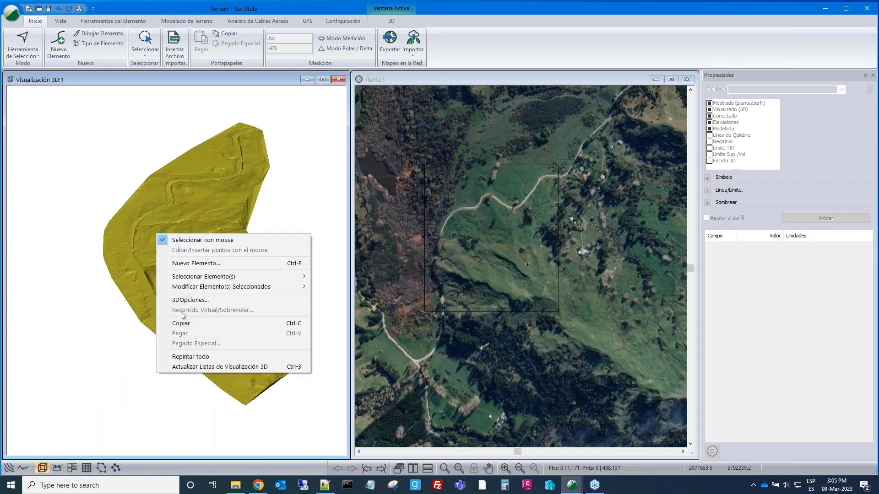
pyautogui.click(192, 300)
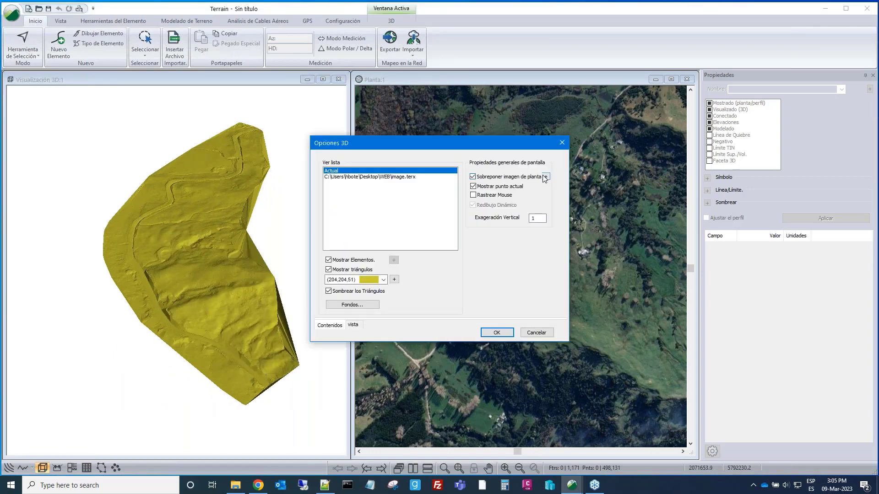
pyautogui.click(545, 177)
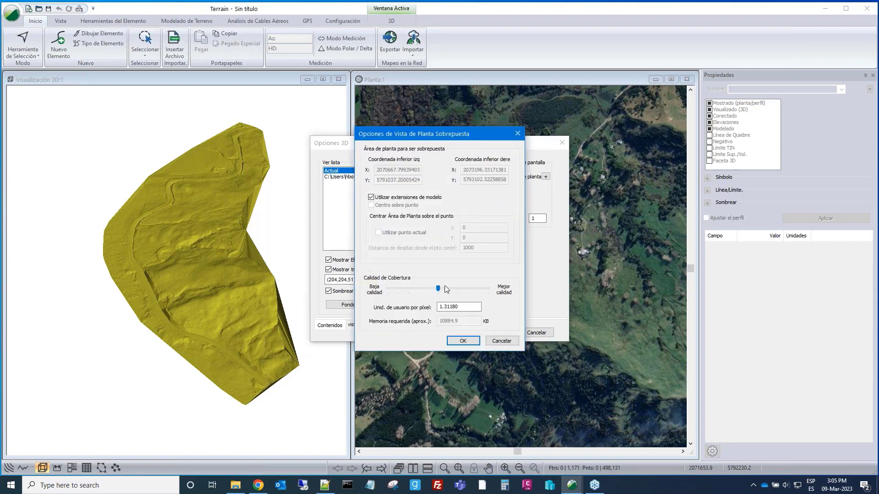
pyautogui.moveTo(439, 290); pyautogui.dragTo(451, 292)
pyautogui.click(463, 342)
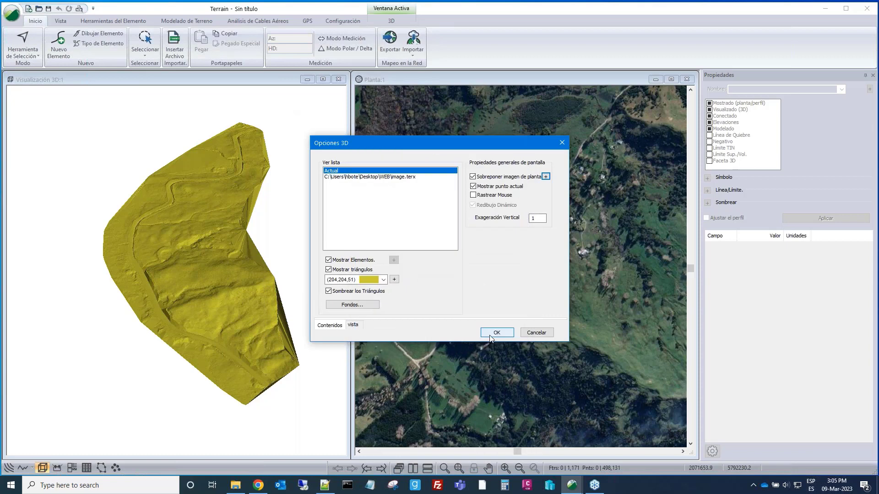
pyautogui.click(497, 337)
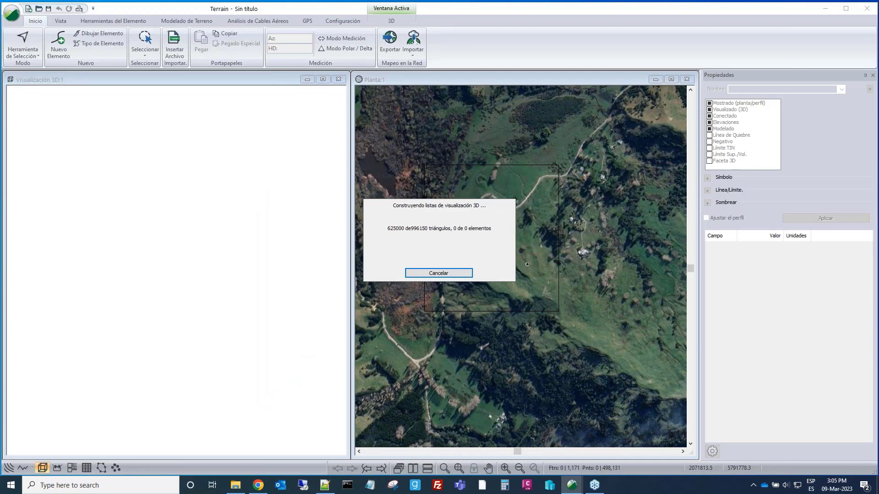
# Change the 3D surface's triangle colour to 10% gris.
pyautogui.rightClick(198, 255)
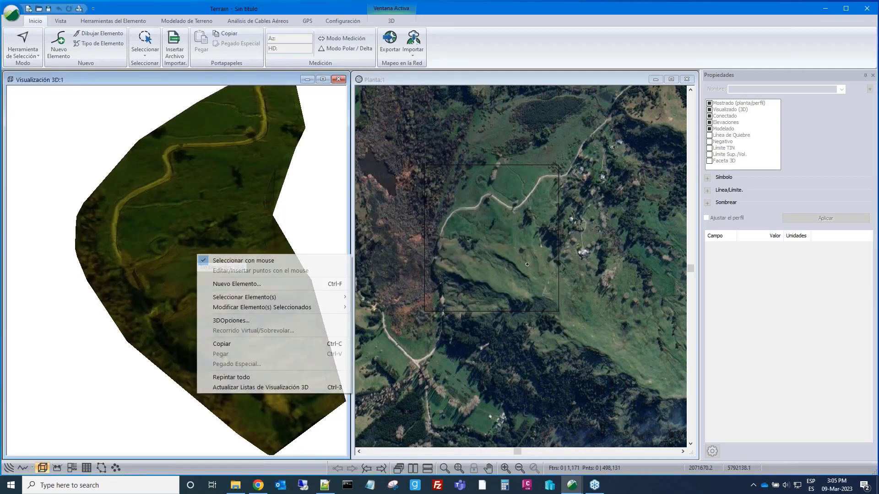
pyautogui.click(212, 321)
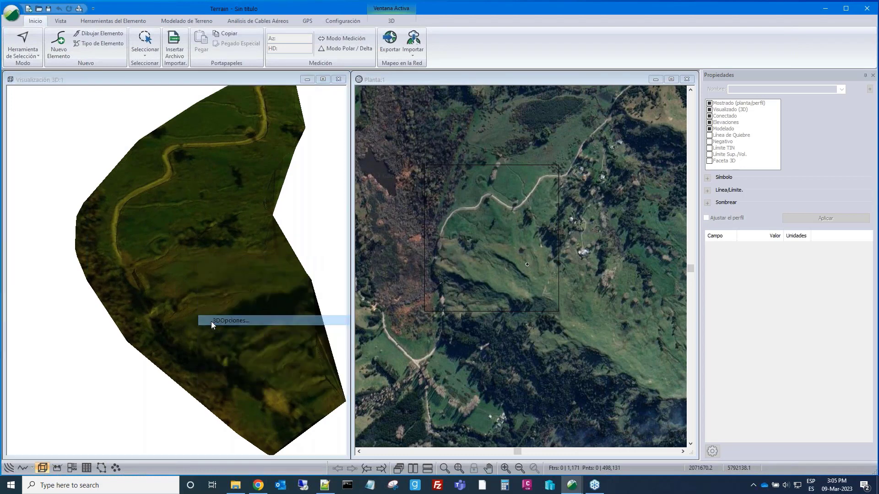
pyautogui.click(383, 279)
pyautogui.moveTo(384, 229); pyautogui.dragTo(388, 146)
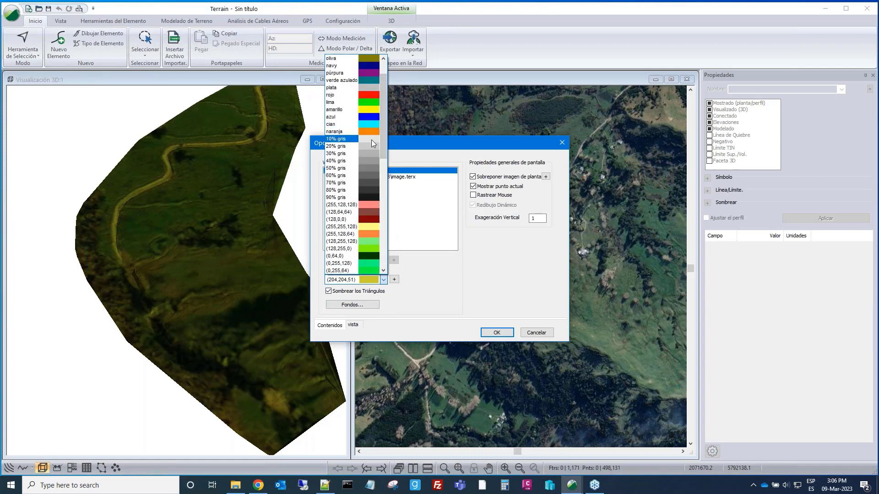
pyautogui.click(371, 140)
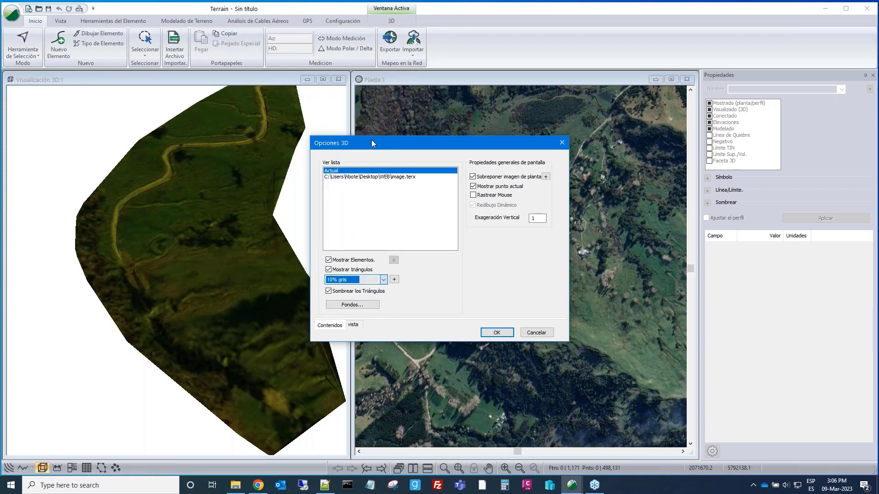
pyautogui.click(496, 334)
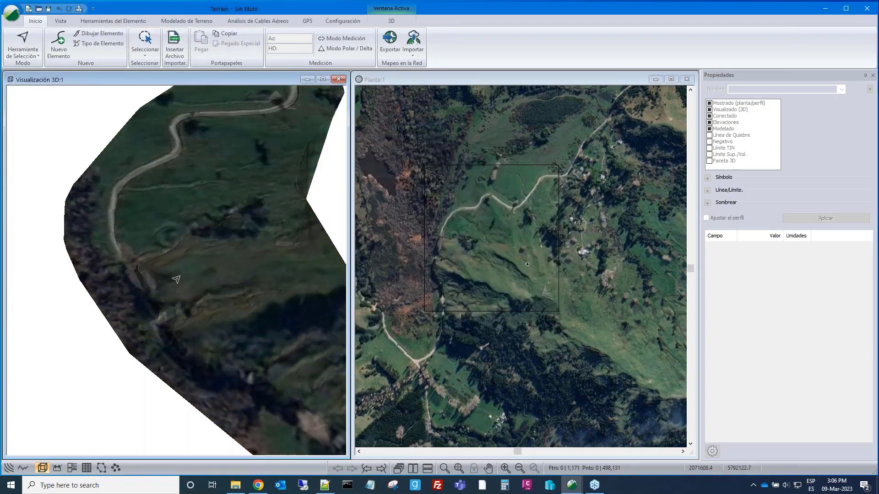
# Examine the satellite imagery draped over the 3D terrain, following the road and slopes from several angles.
pyautogui.scroll(2, 176, 279)
pyautogui.moveTo(201, 293); pyautogui.dragTo(219, 297)
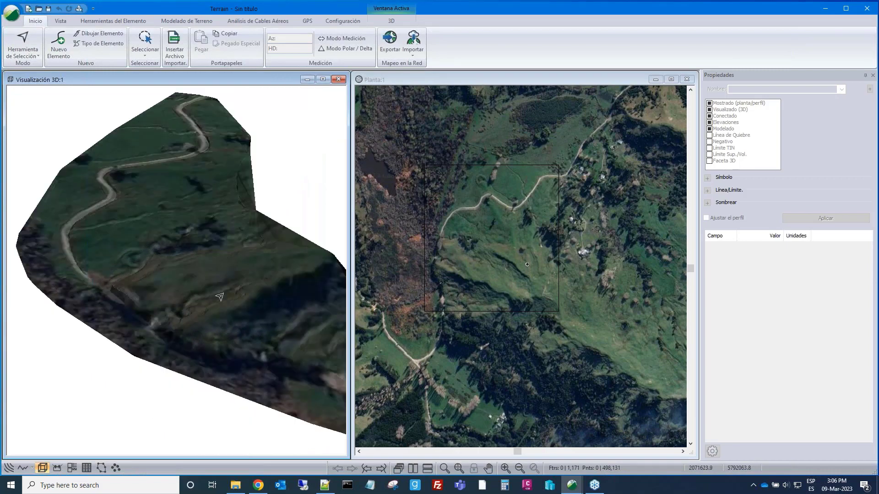
pyautogui.scroll(2, 221, 299)
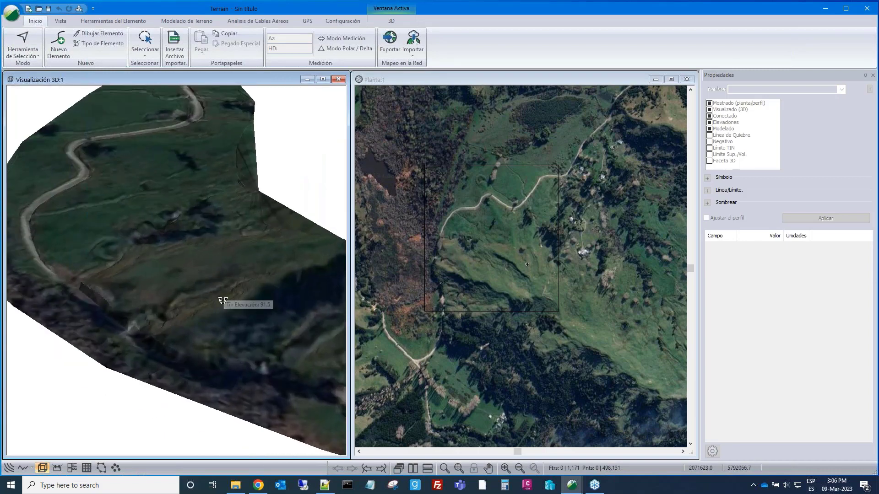
pyautogui.scroll(1, 223, 301)
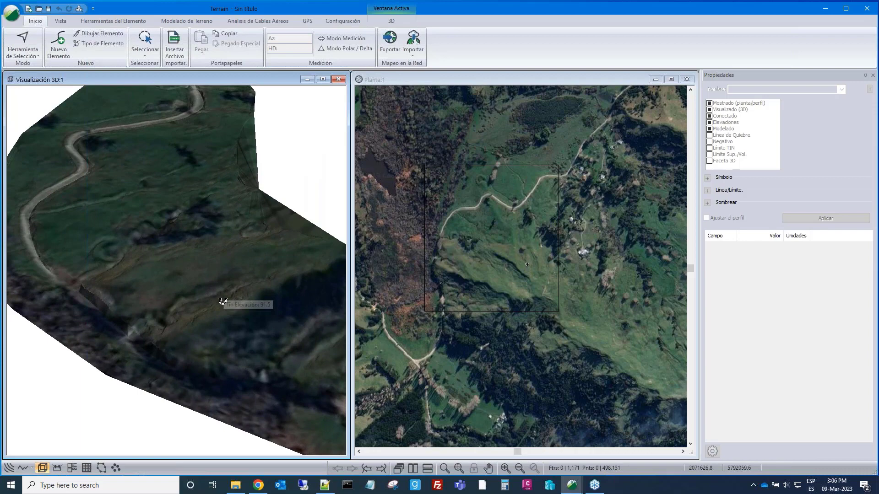
pyautogui.moveTo(222, 301); pyautogui.dragTo(210, 302)
pyautogui.scroll(-2, 209, 302)
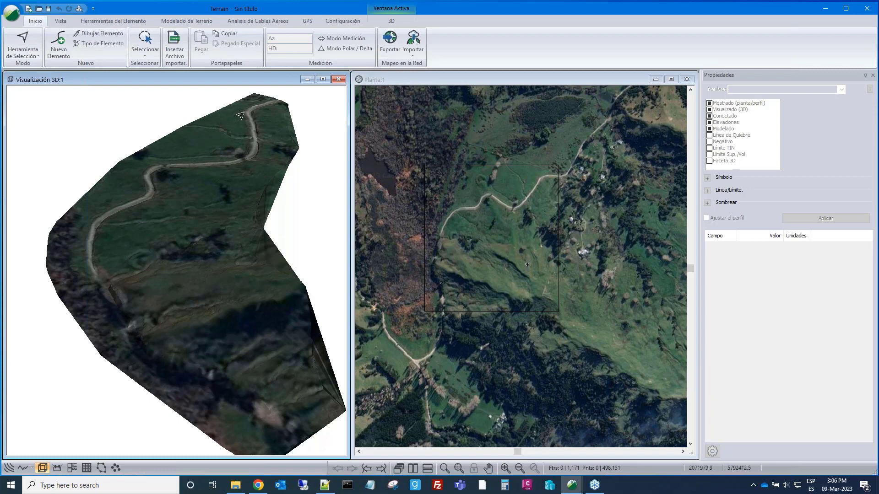
# Switch to the Facet and Stockpiles.terx model and select the Stockpile 1 Base outline in the plan.
pyautogui.click(205, 23)
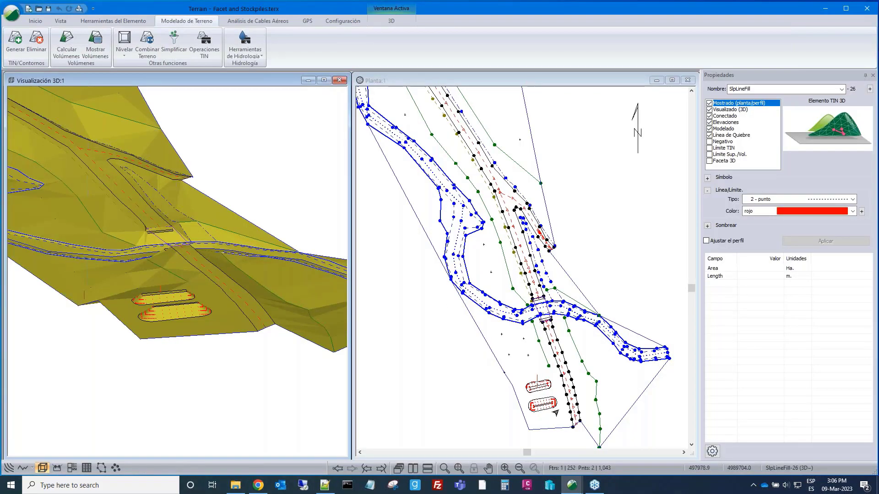
pyautogui.scroll(2, 556, 413)
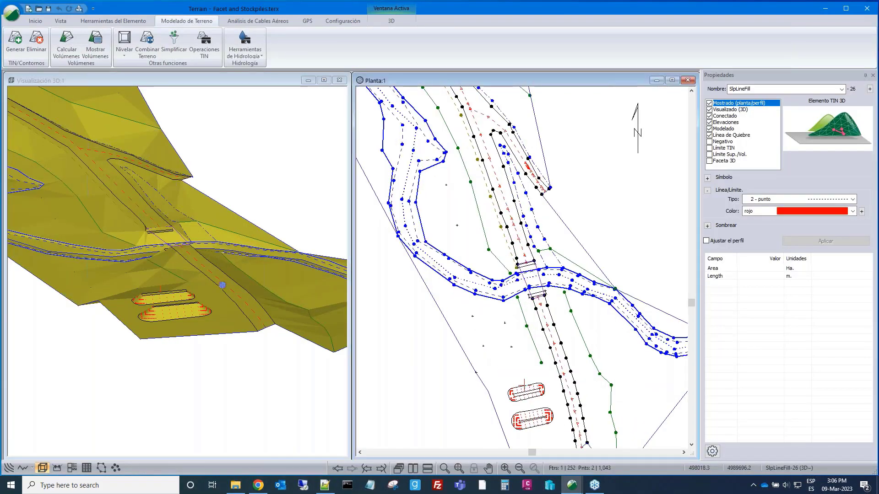
pyautogui.scroll(-1, 527, 368)
pyautogui.scroll(3, 527, 369)
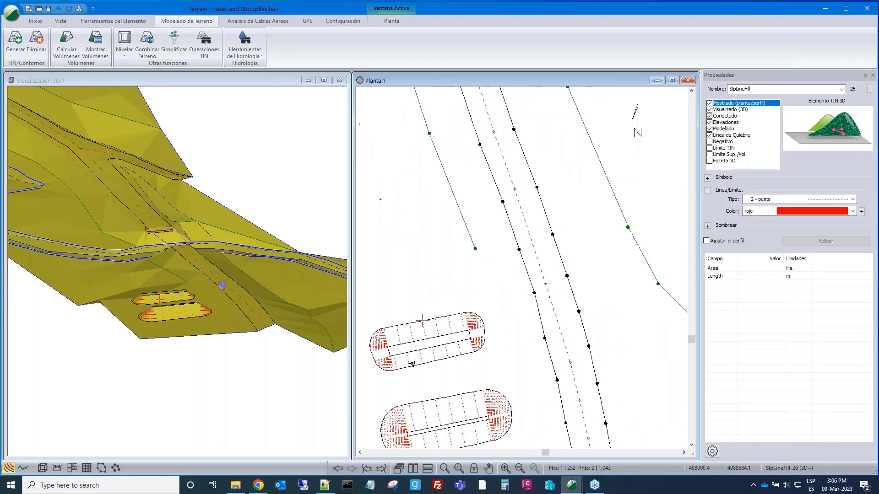
pyautogui.click(440, 320)
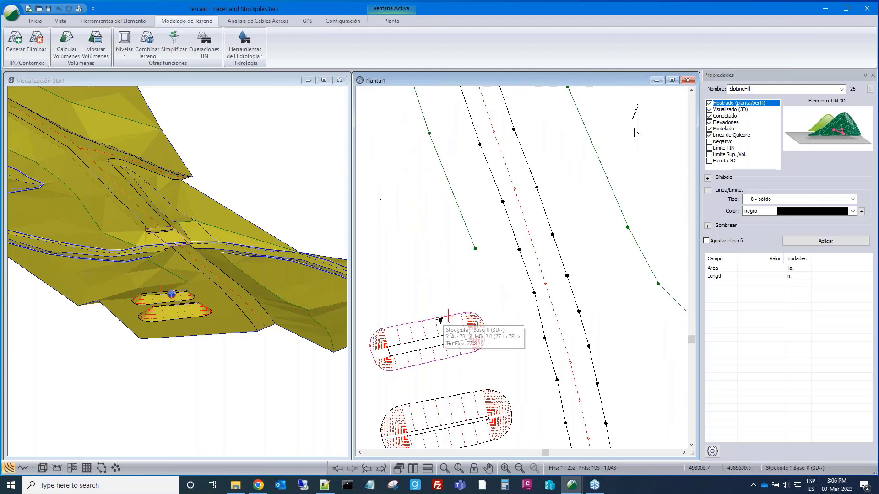
pyautogui.scroll(-1, 476, 294)
pyautogui.scroll(-1, 509, 287)
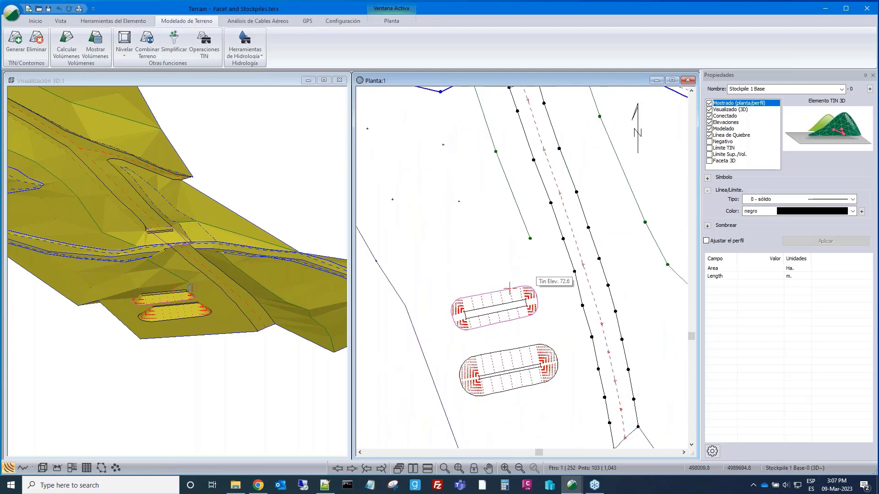
# Review the Autobalance grading options for the Stockpile 1 Base outline, including the fill and cut expansion factors, and cancel without applying them.
pyautogui.click(125, 41)
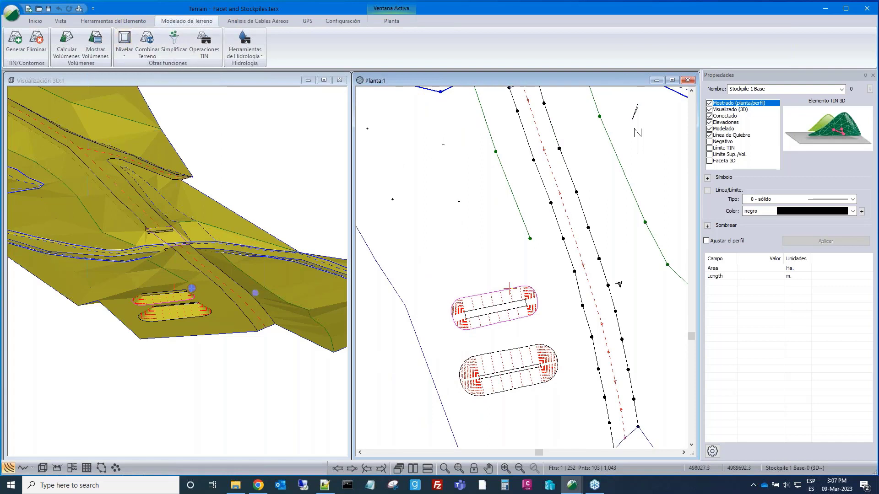
pyautogui.click(124, 40)
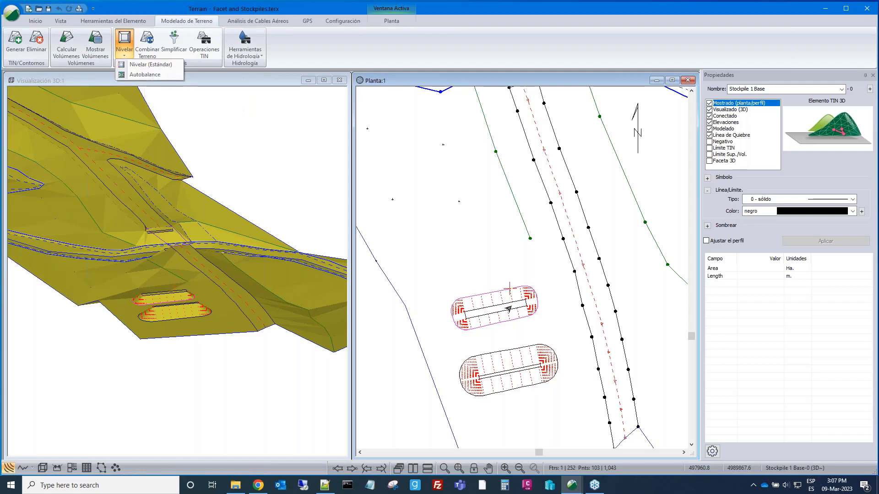
pyautogui.click(139, 77)
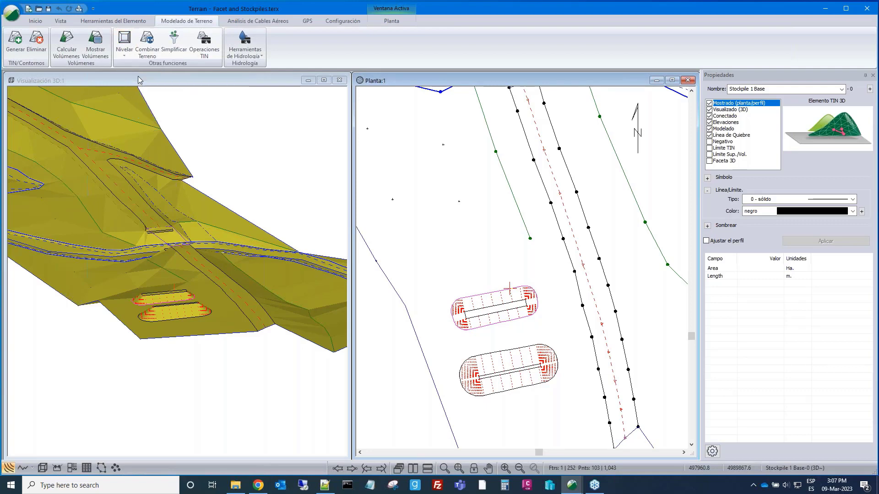
pyautogui.moveTo(447, 142); pyautogui.dragTo(407, 97)
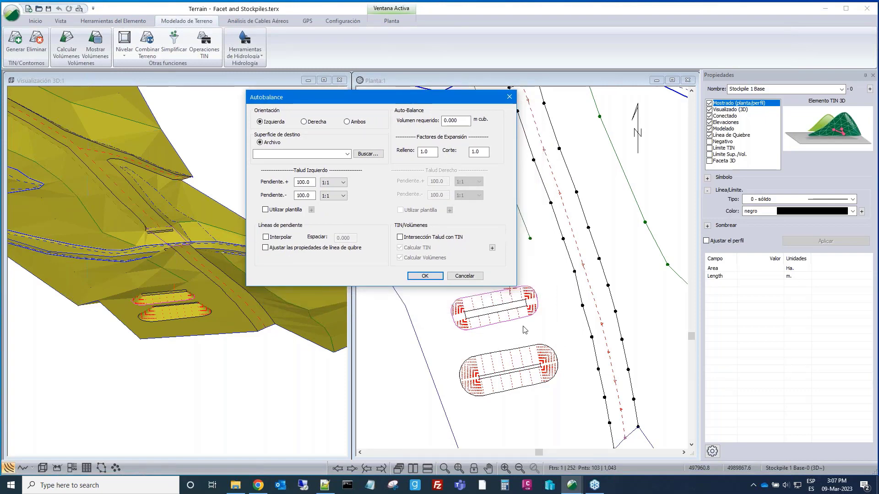
pyautogui.click(426, 151)
pyautogui.click(482, 151)
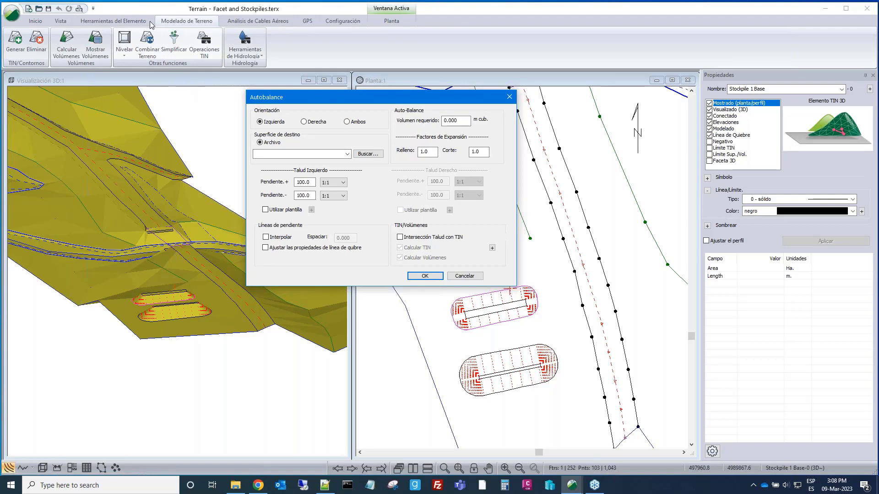
pyautogui.click(472, 277)
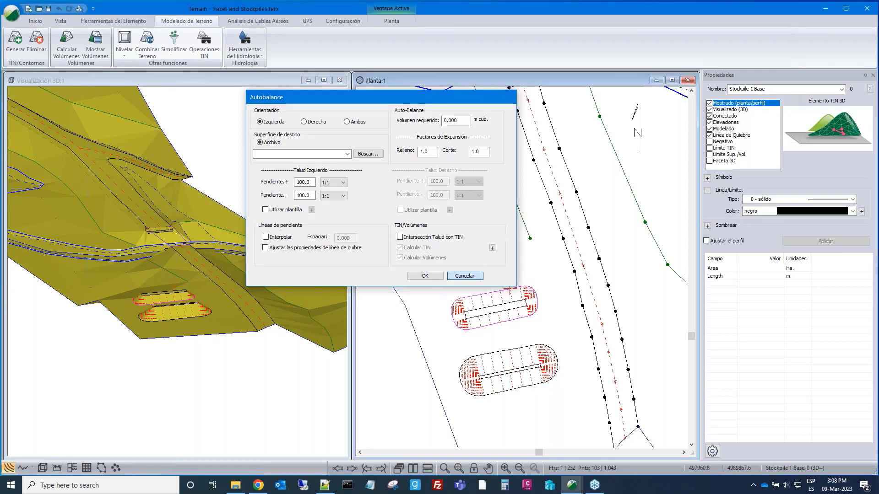